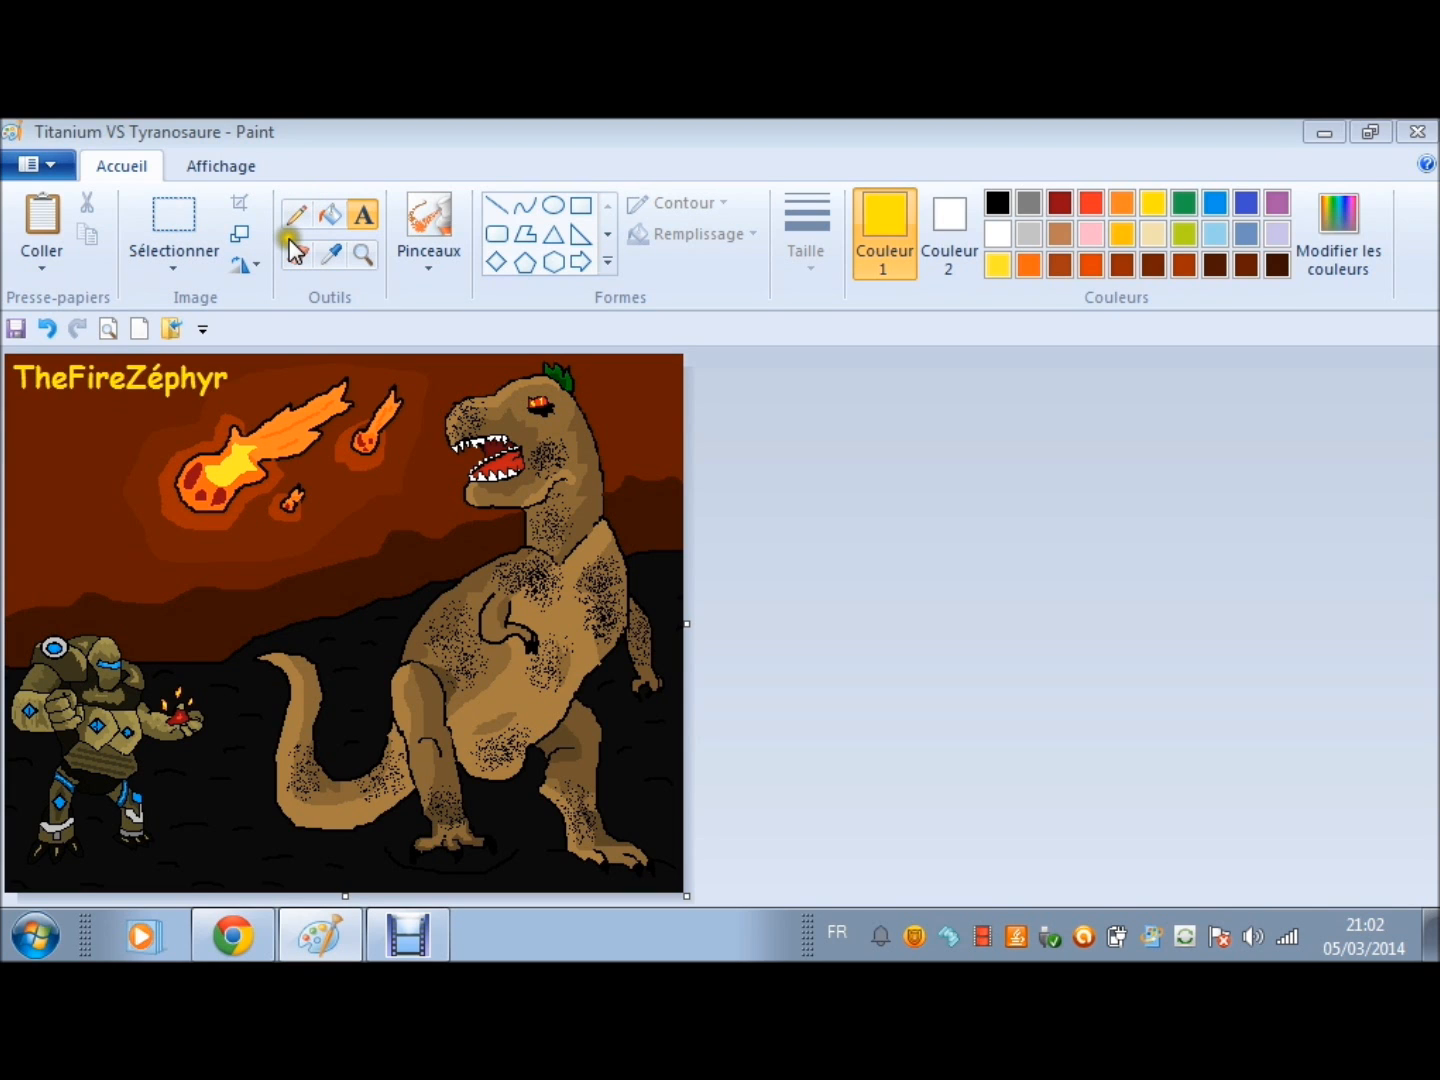
Step: View the finished Titanium VS Tyranosaure drawing in full screen and return to the editing window
key(F11)
click(71, 533)
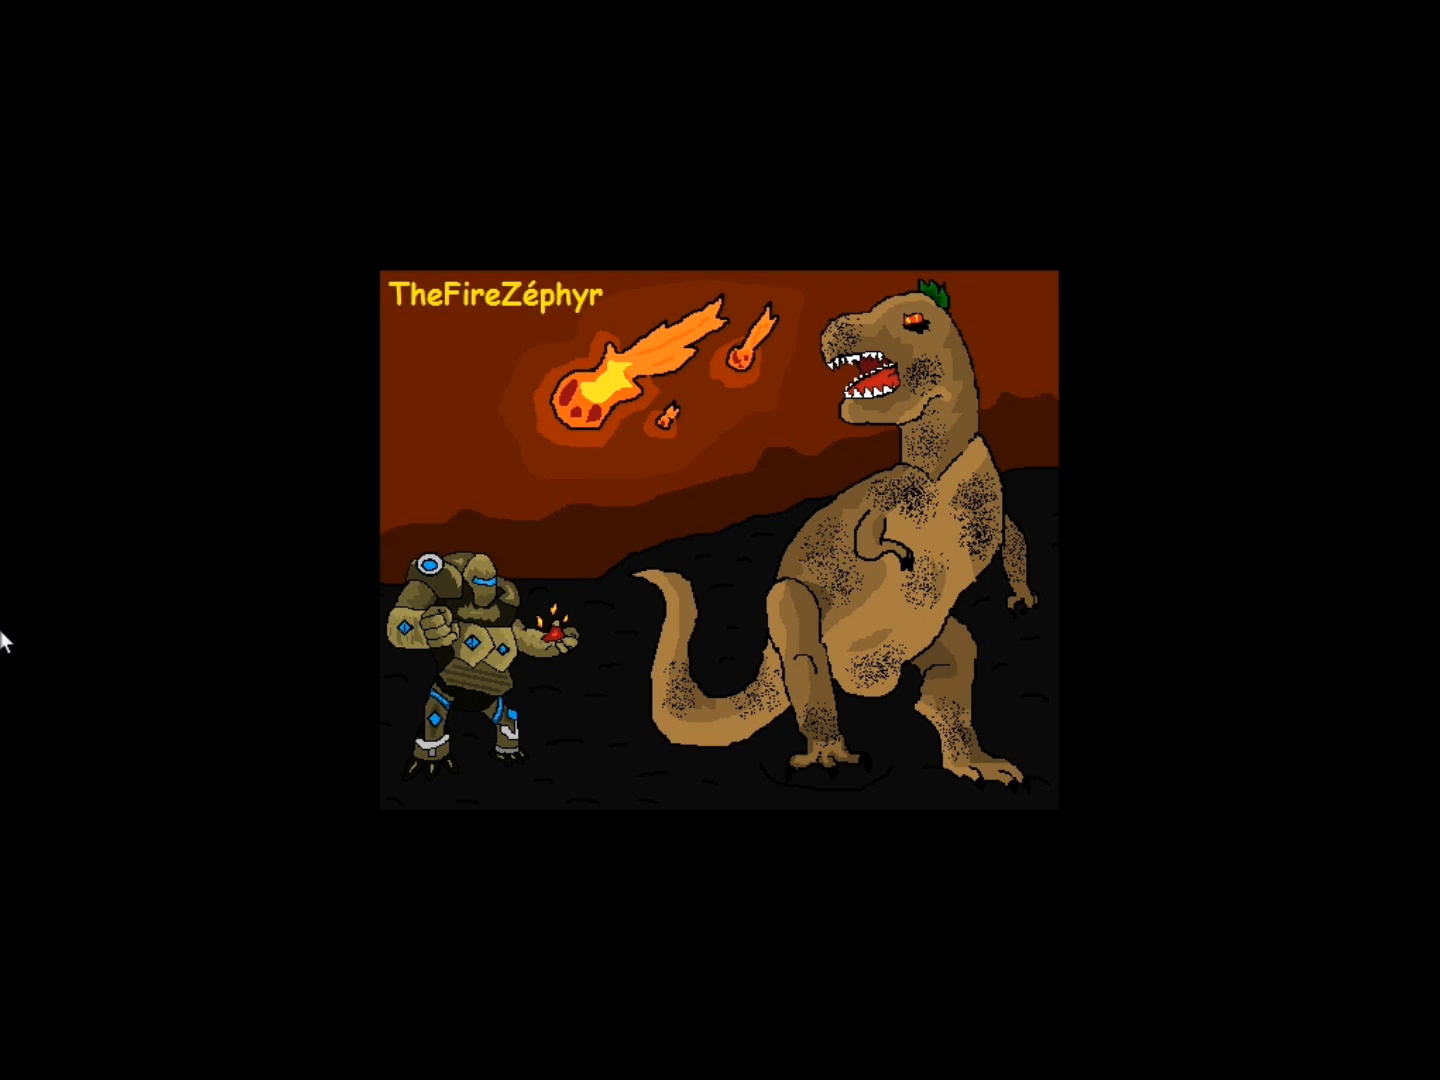
click(312, 409)
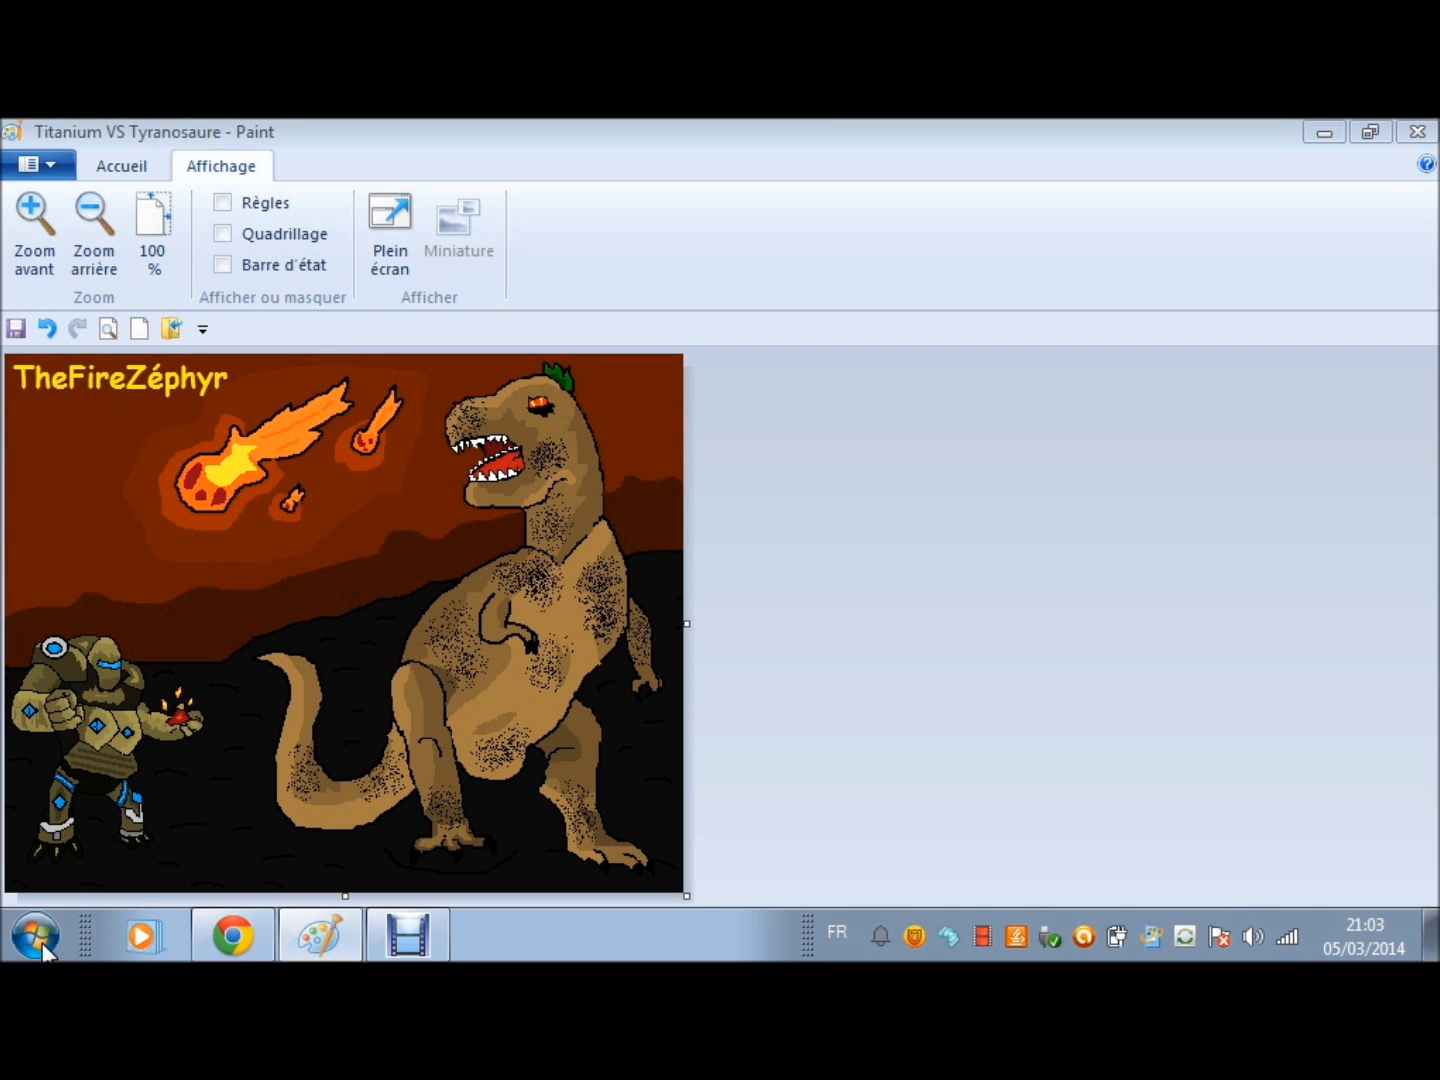
Step: Open Windows Live Movie Maker and add the first drawing recording from the Debut video folder to the empty project
click(38, 941)
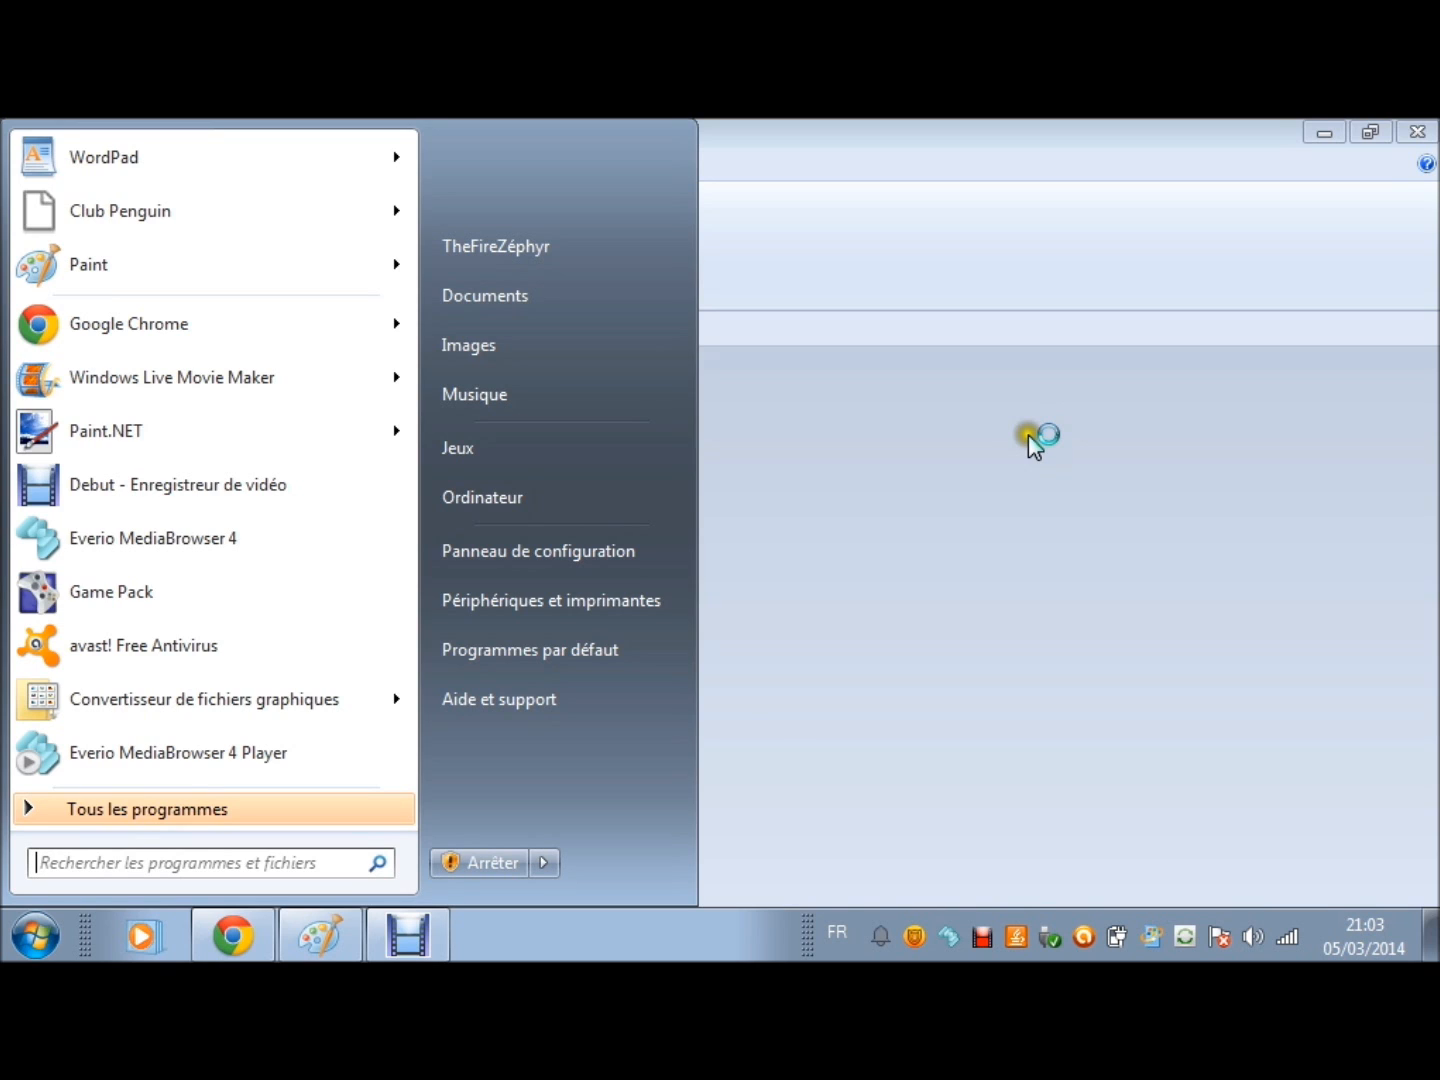
click(1028, 435)
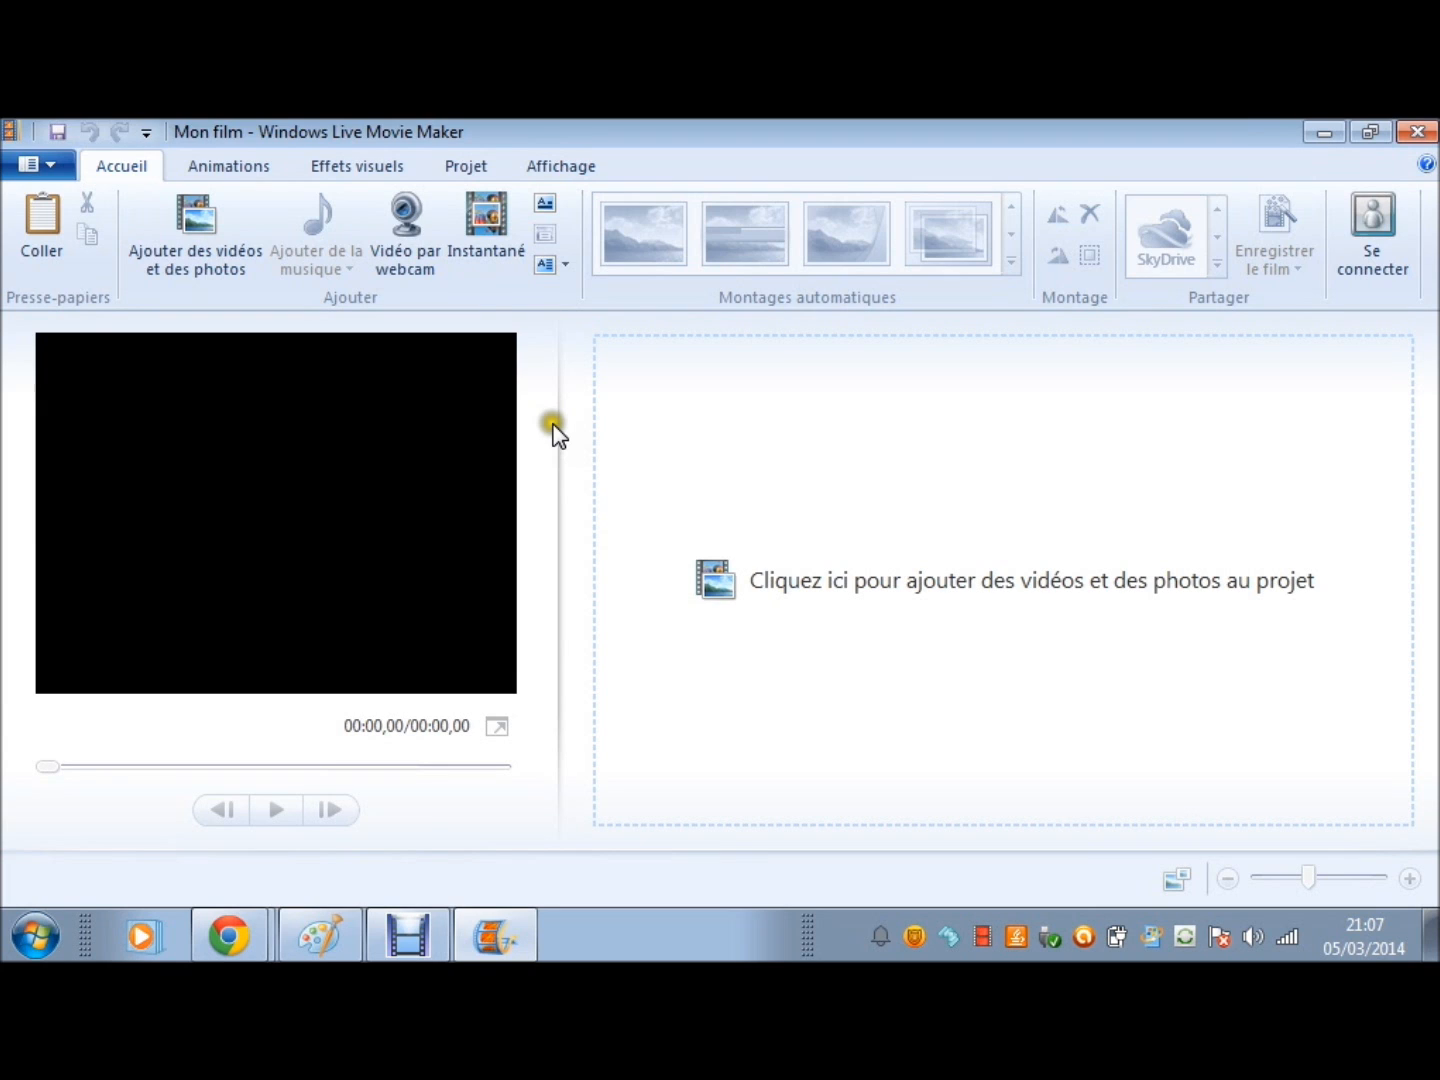
click(829, 600)
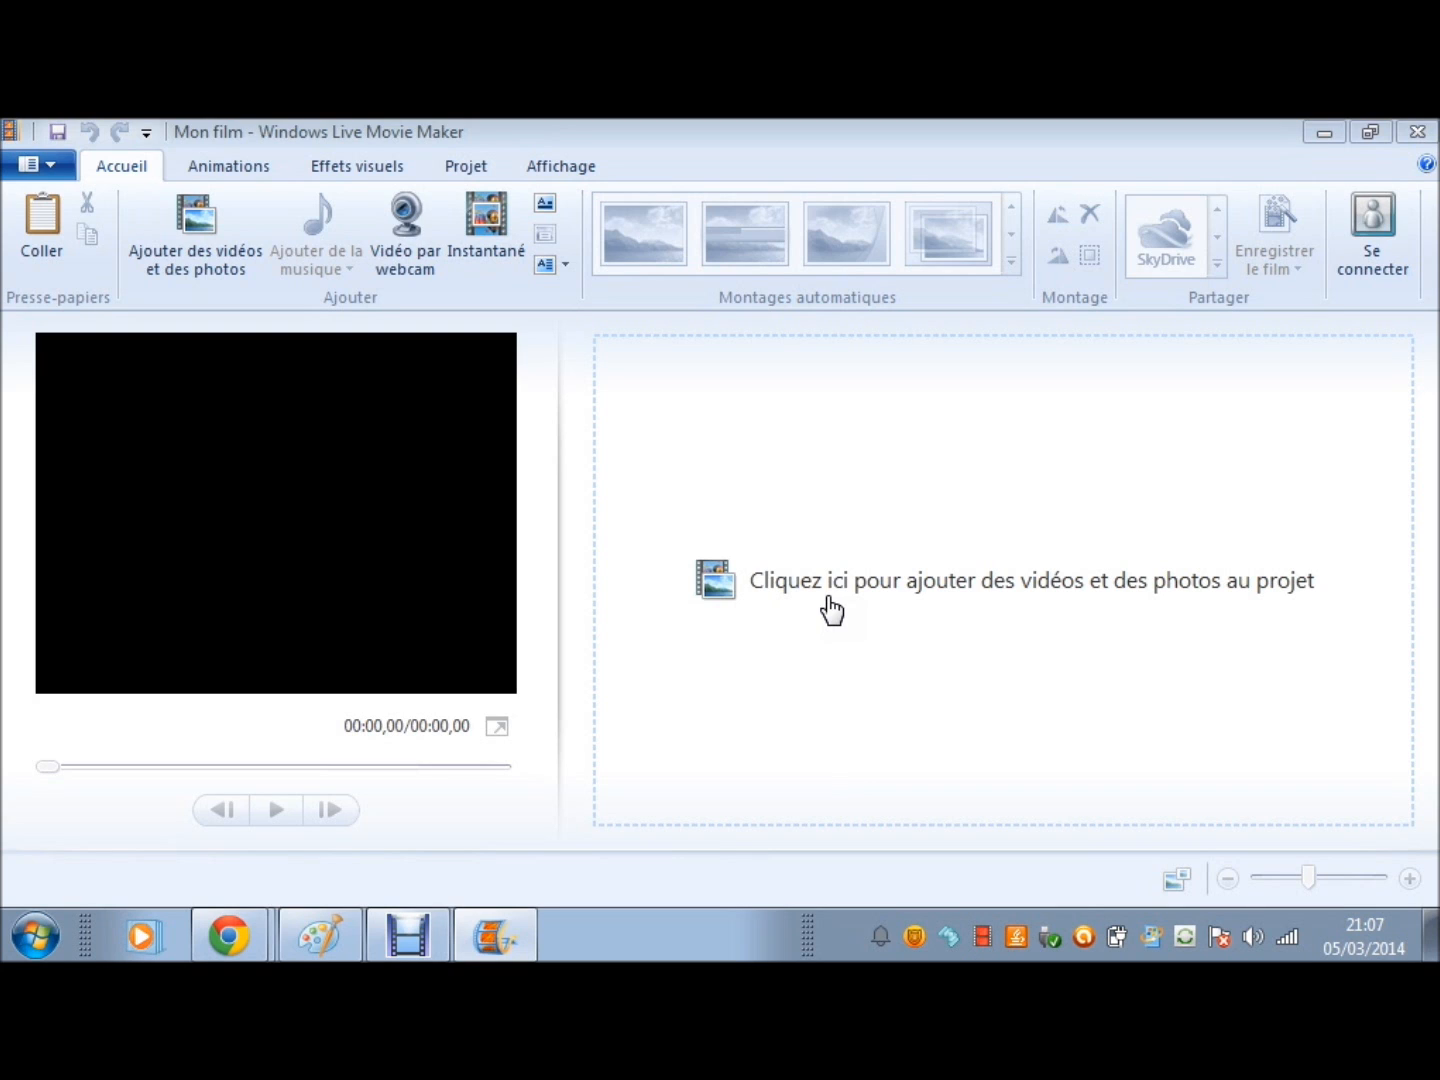
click(831, 608)
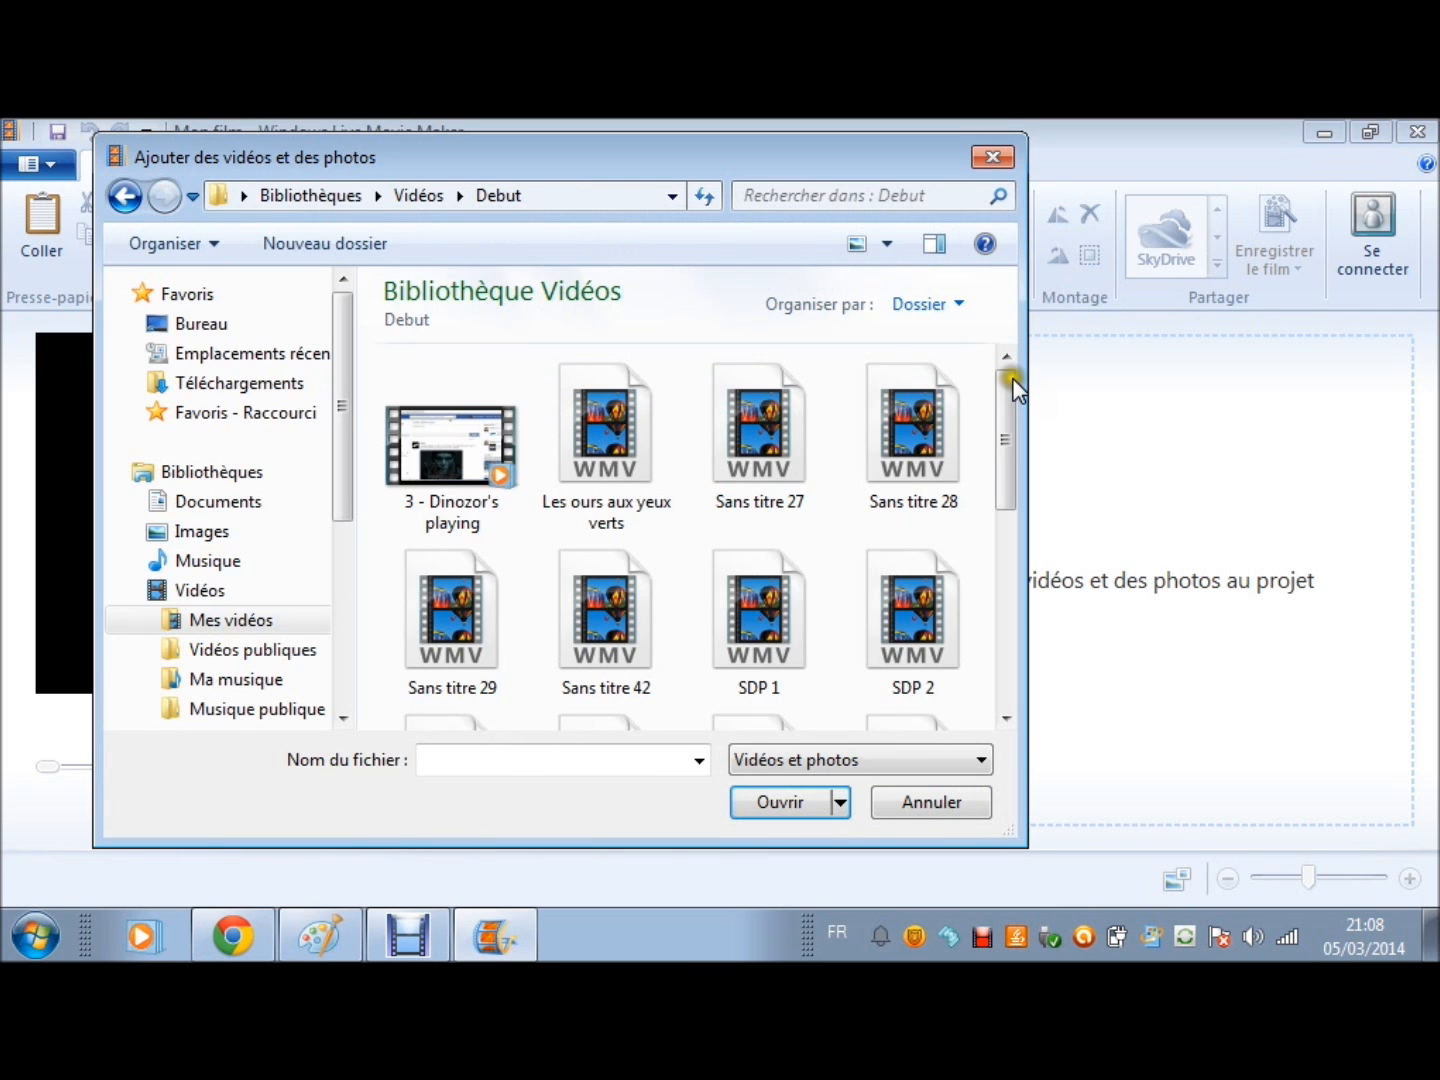
drag(1014, 380, 1003, 575)
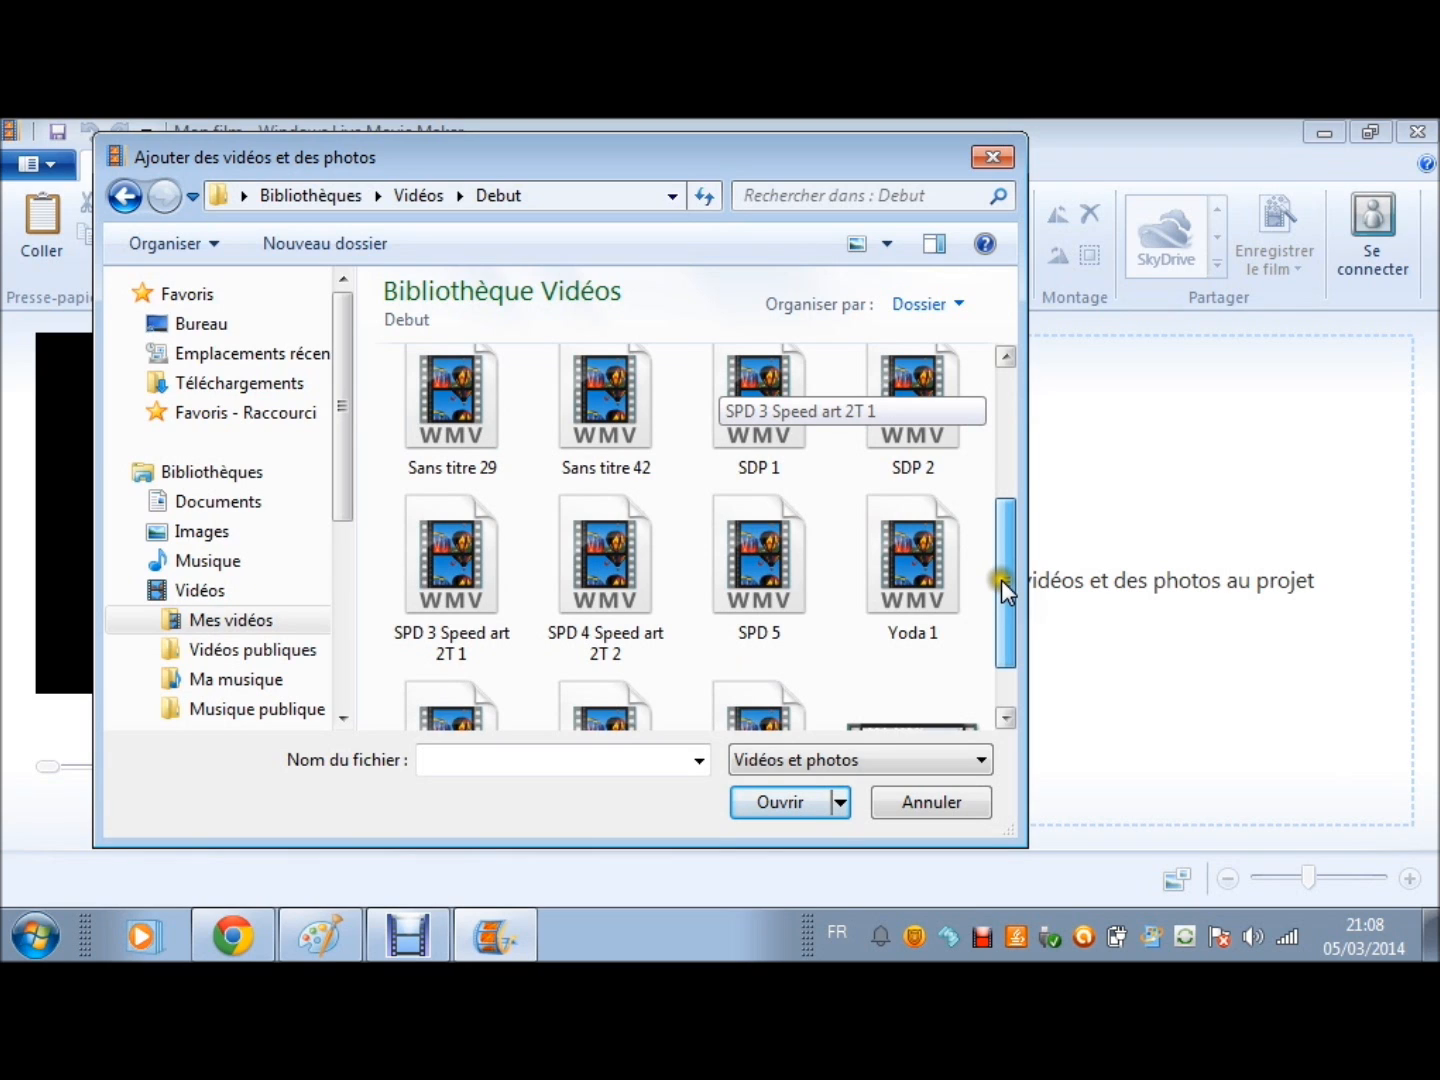
drag(1001, 580, 1004, 613)
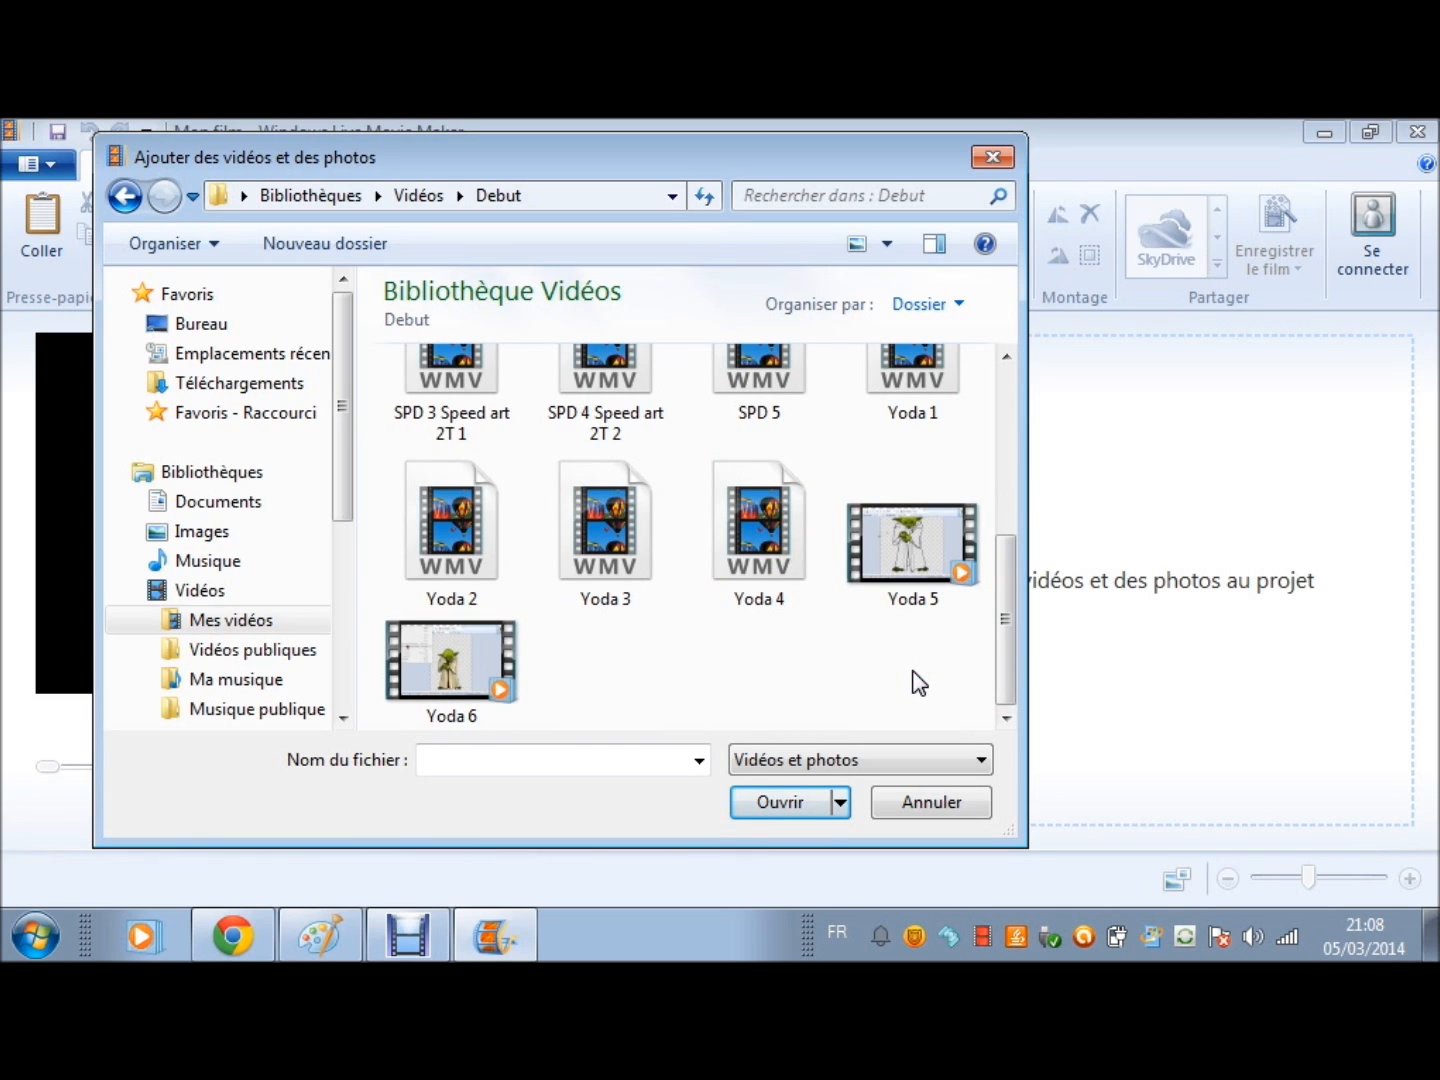
drag(1004, 634, 991, 605)
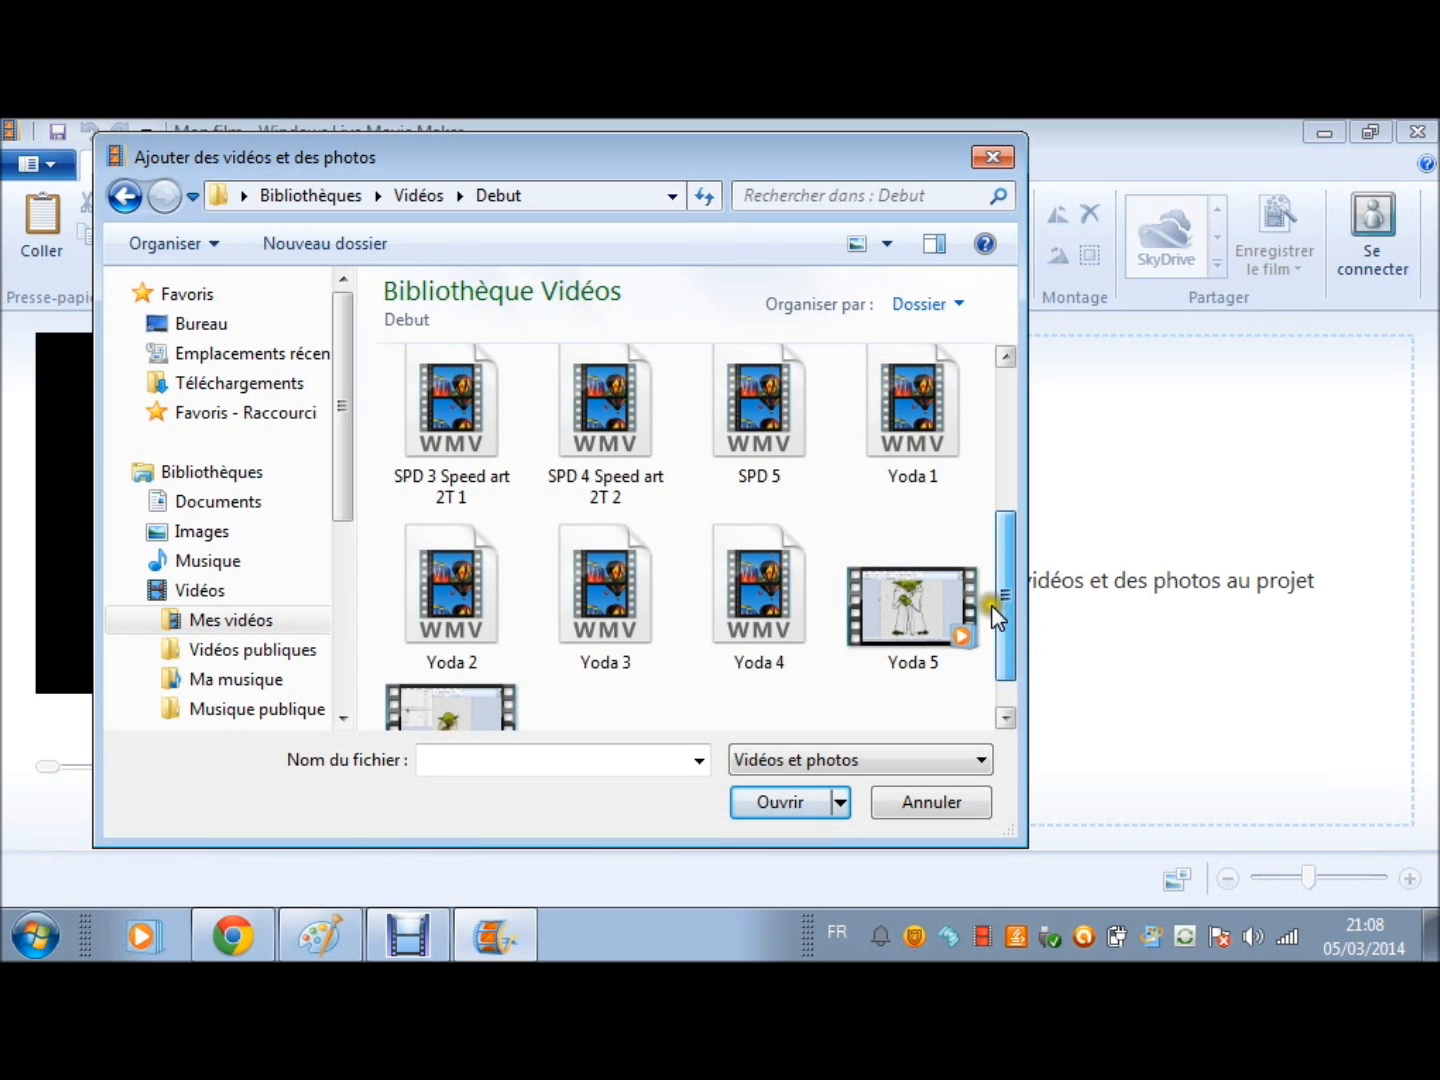
key(Escape)
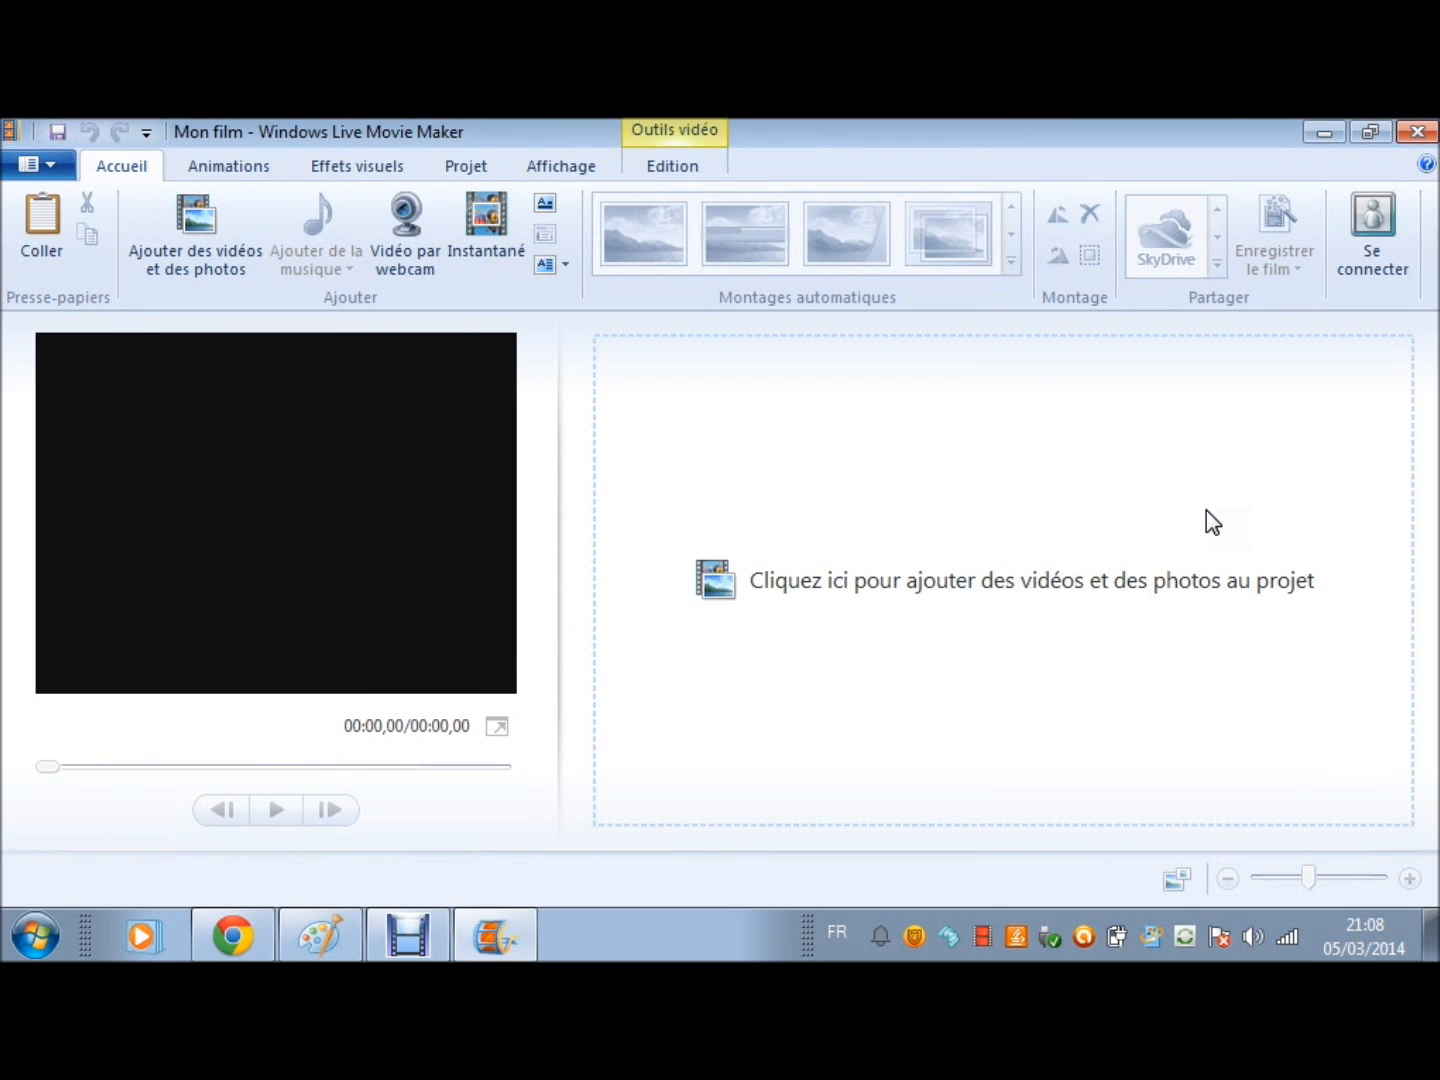
click(882, 540)
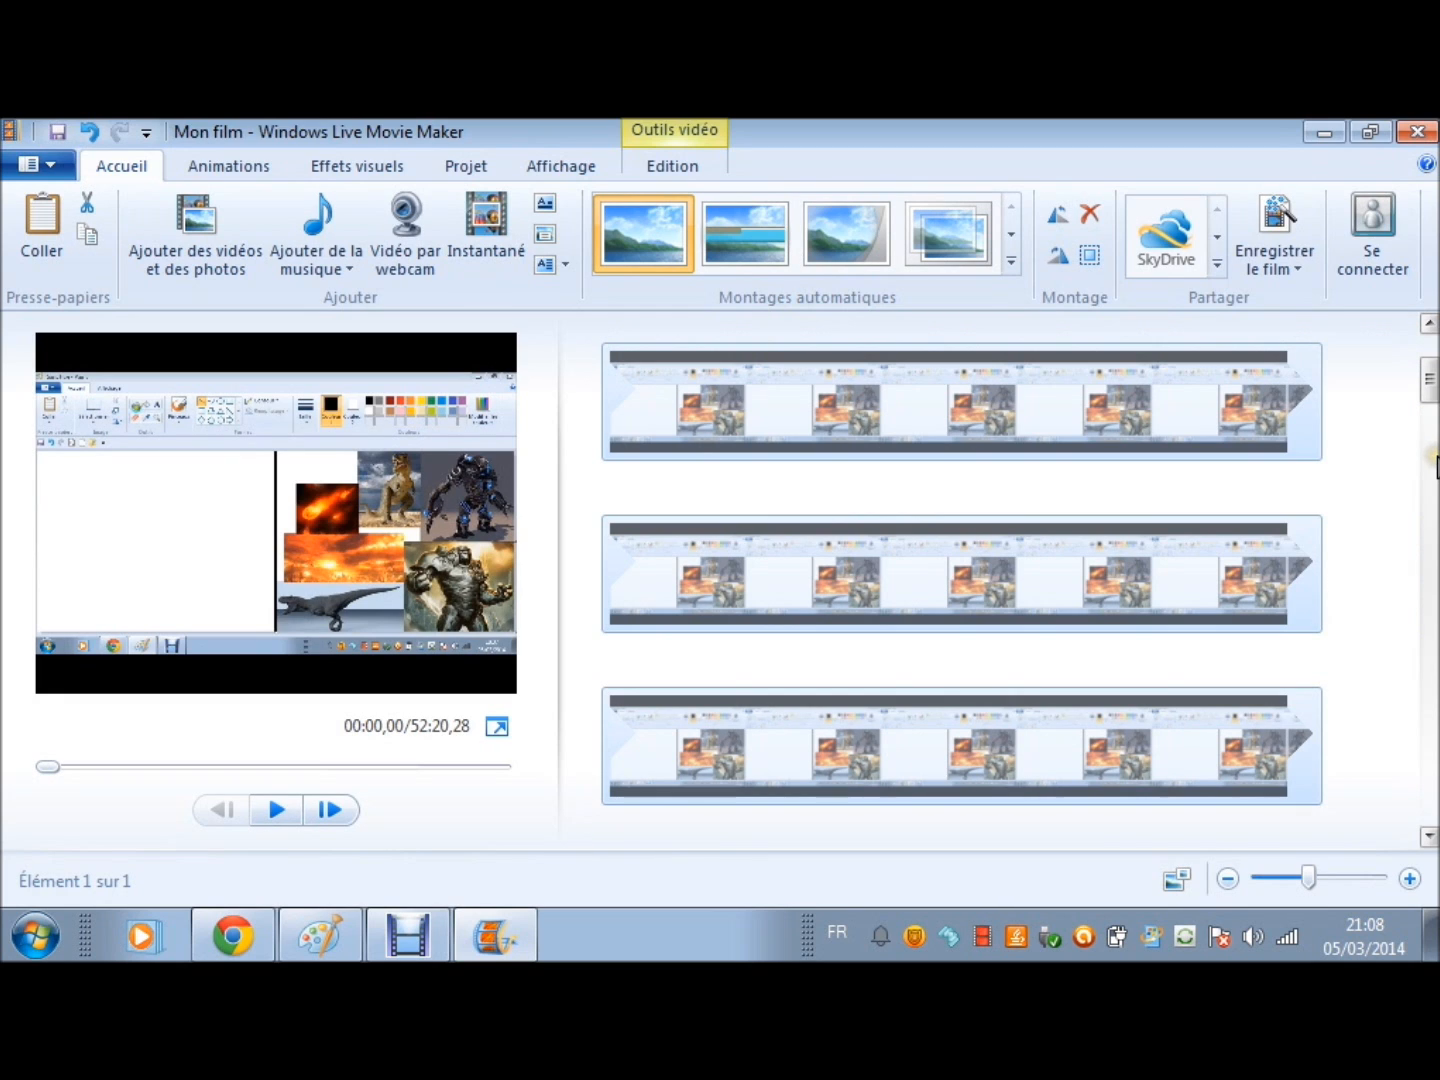
Step: Add a second video after the end of the first drawing recording
scroll(1360, 665, down, 1)
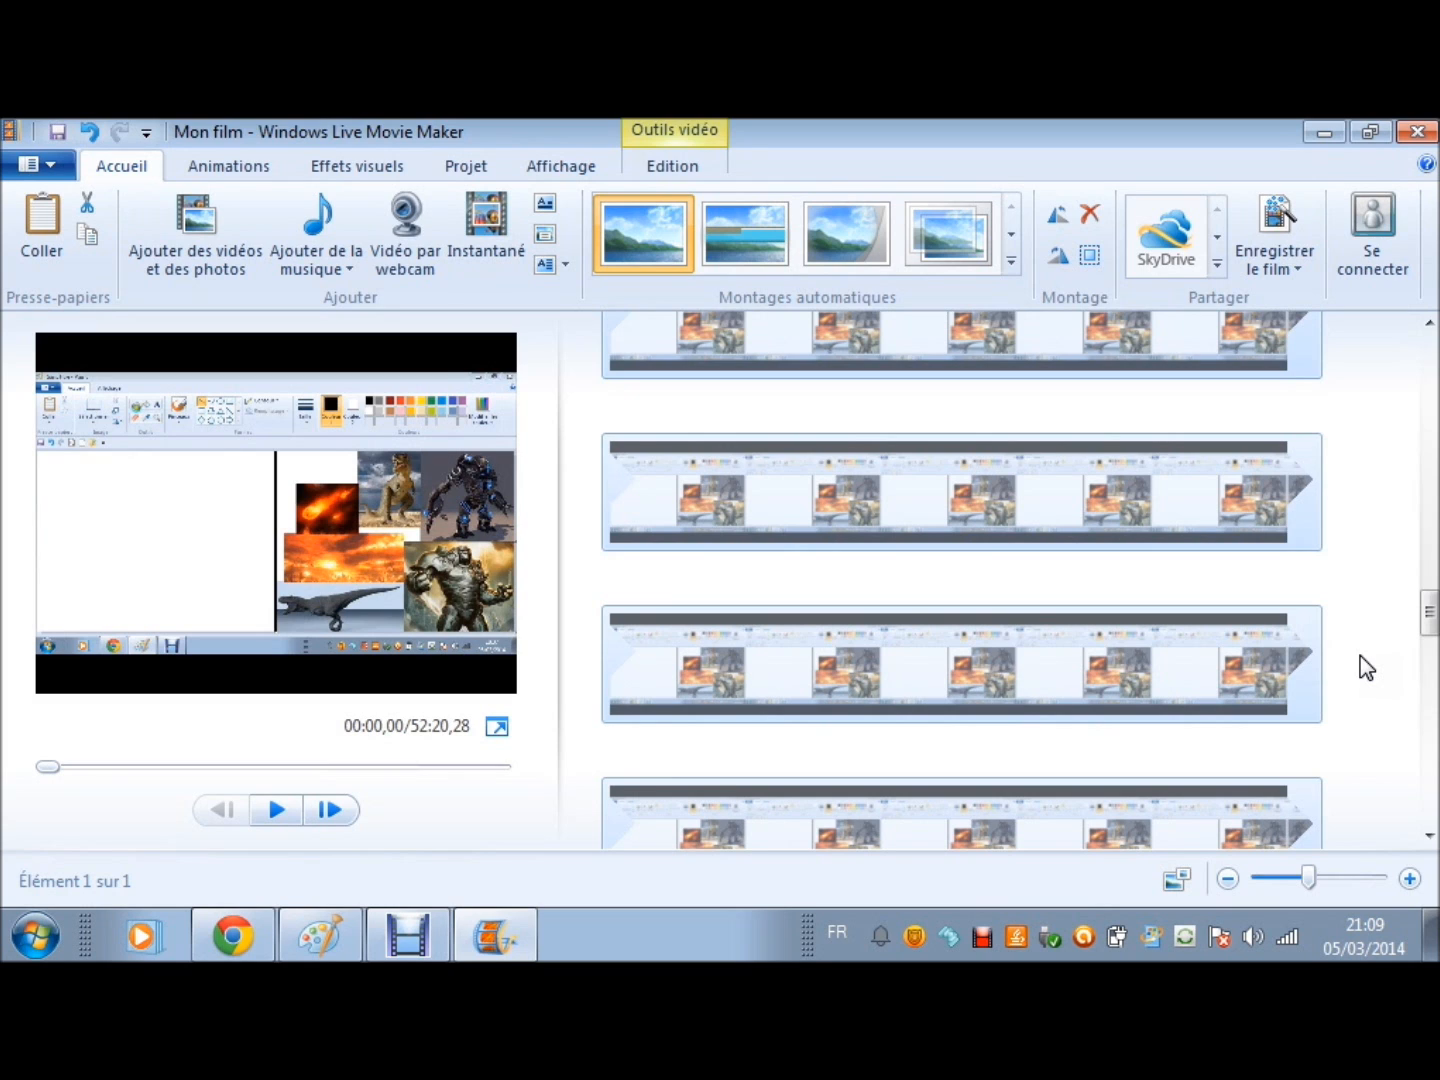
scroll(1366, 667, down, 1)
click(1189, 750)
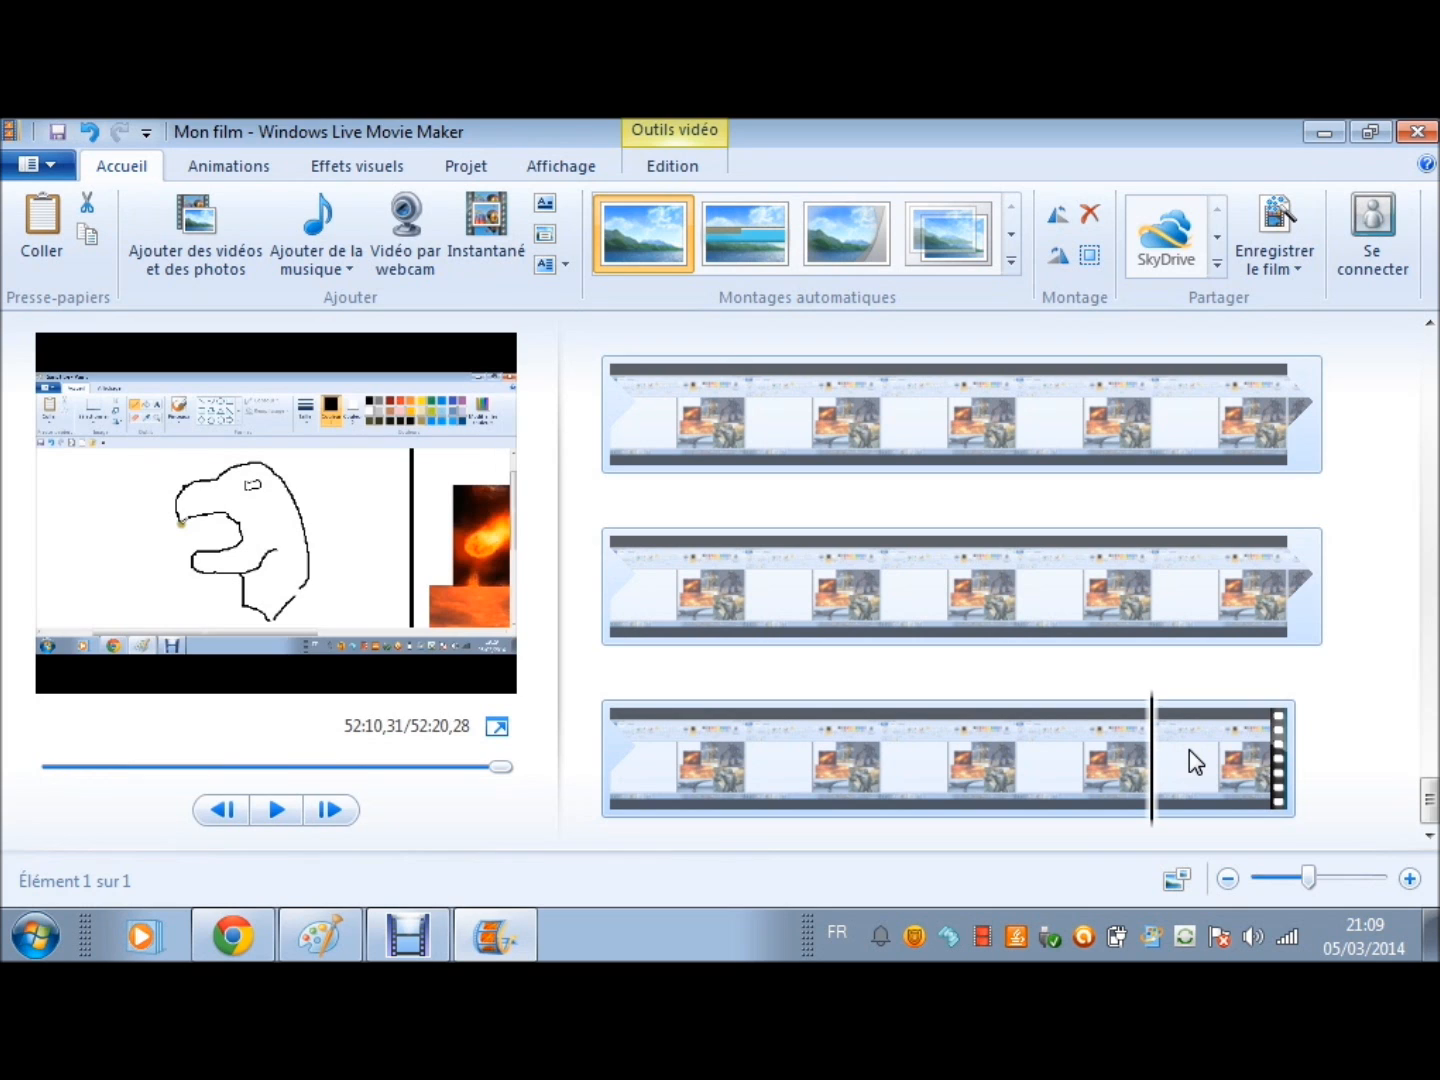
click(1360, 745)
right_click(1360, 737)
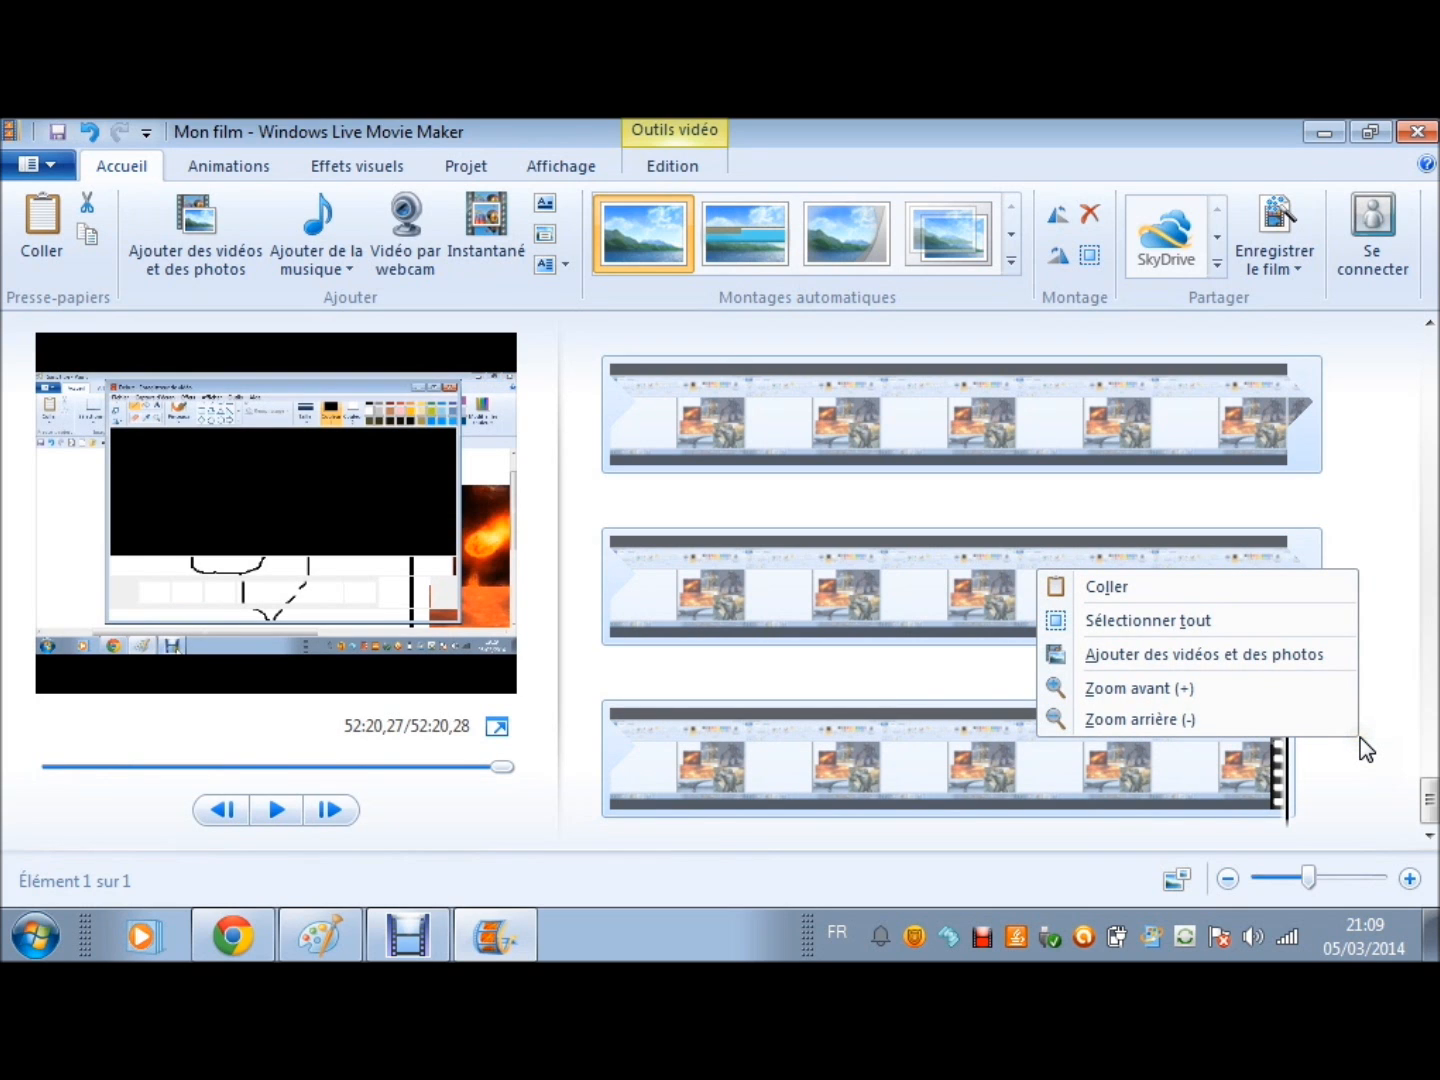
click(1301, 653)
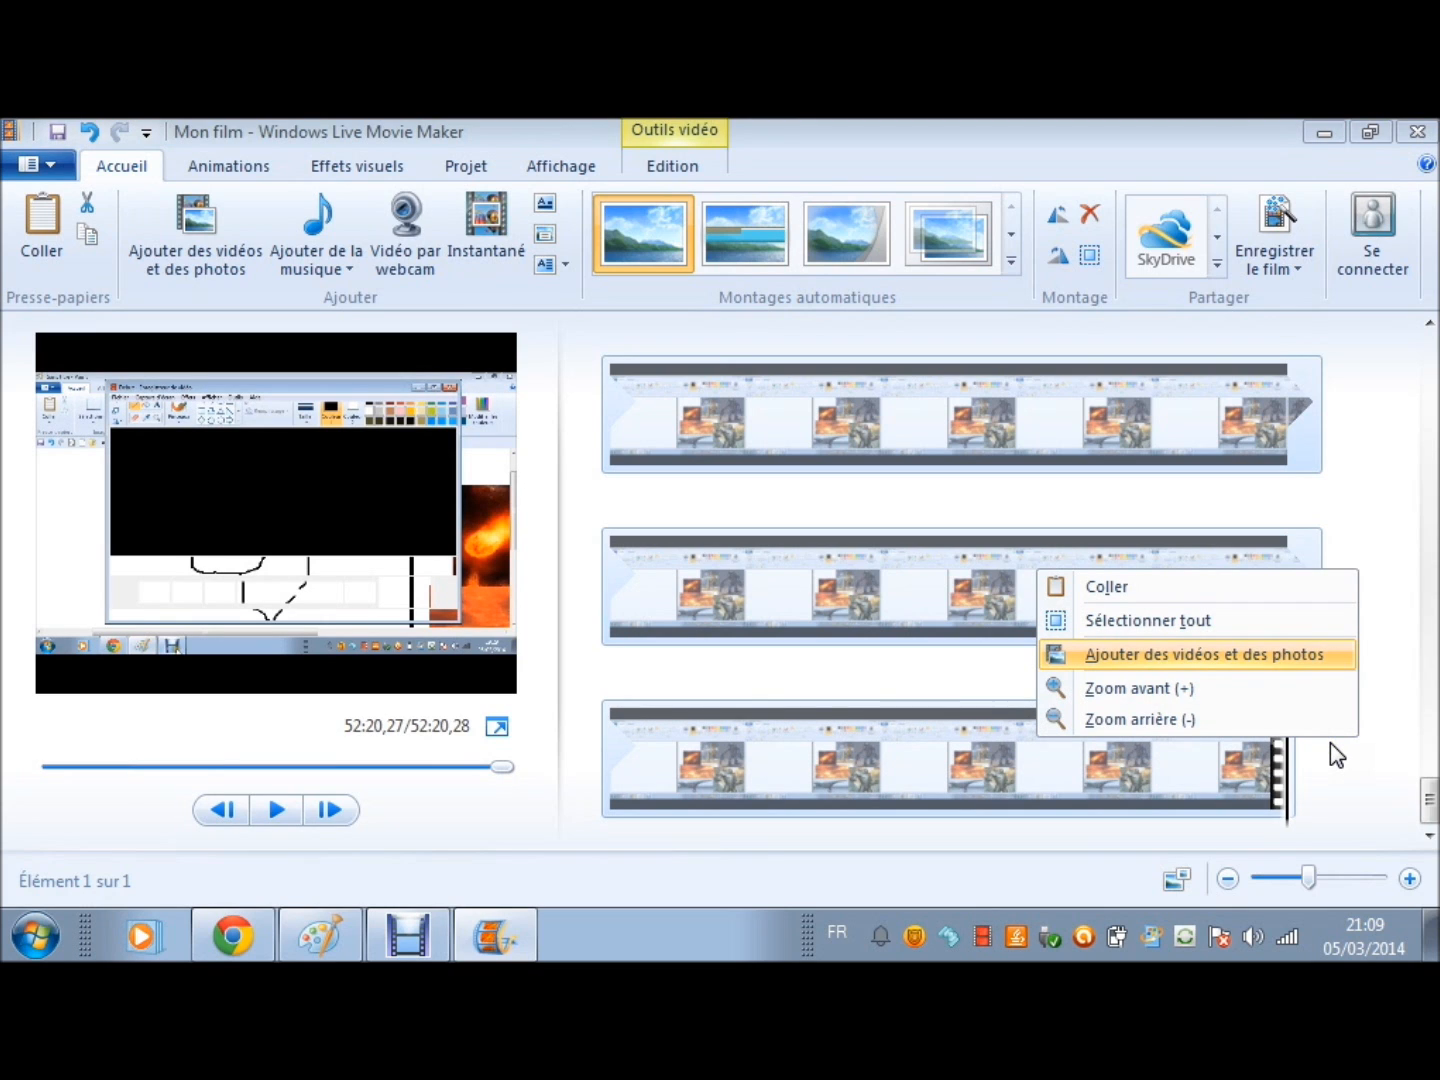
click(1240, 729)
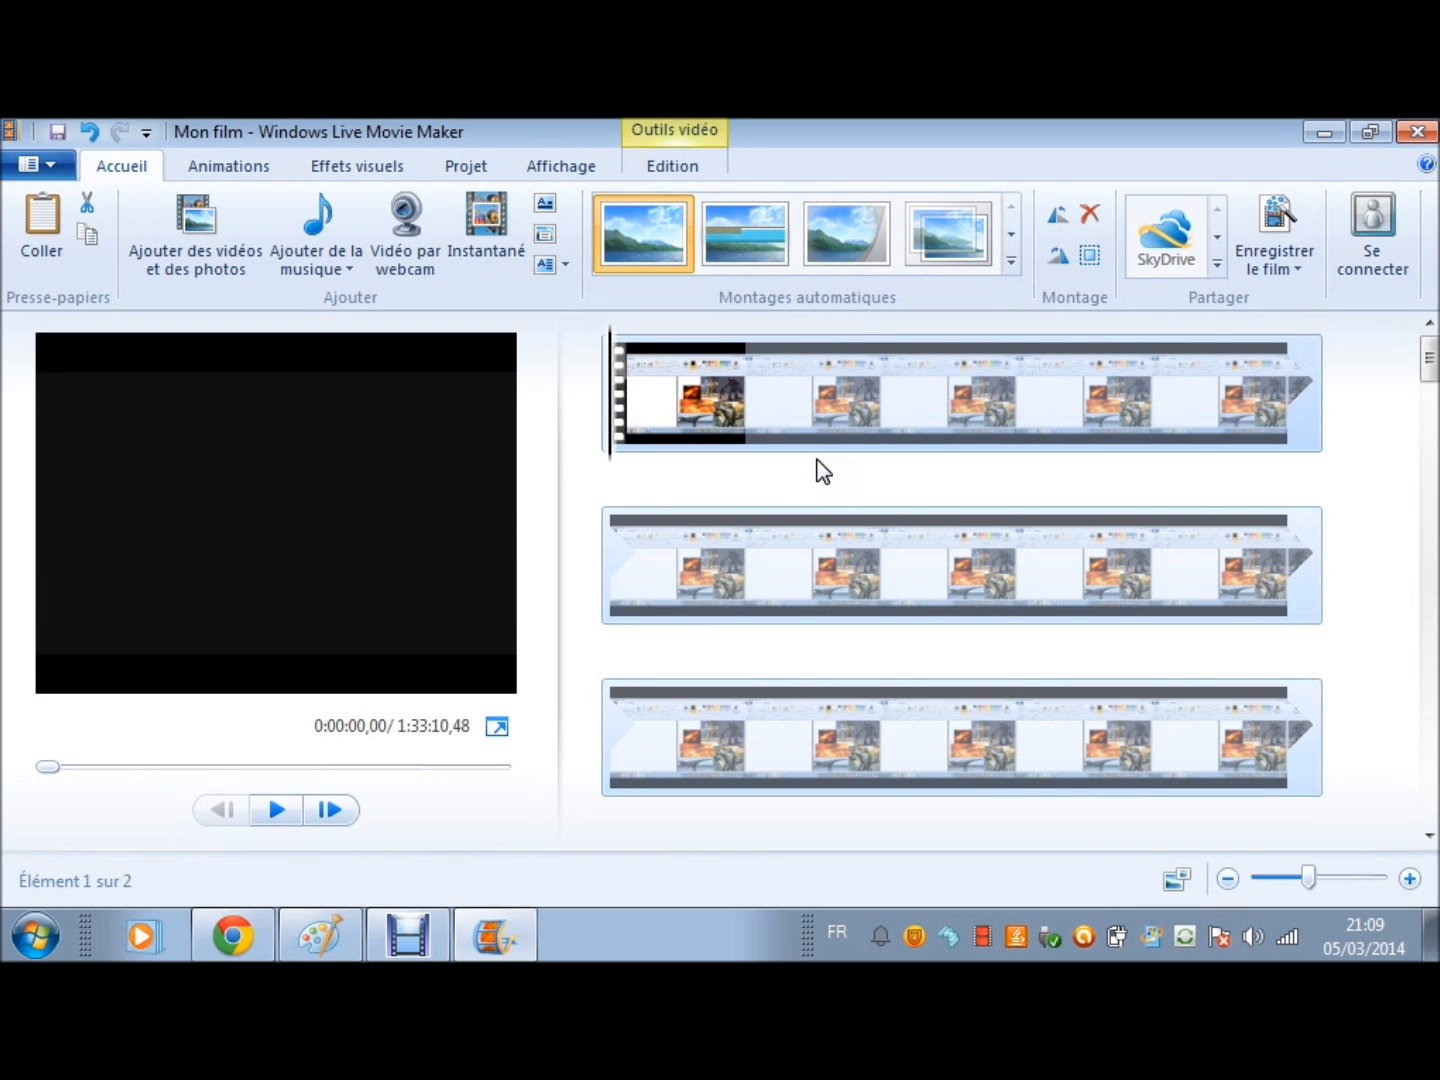
Step: Split the first clip at 0:01:29,72
click(1013, 440)
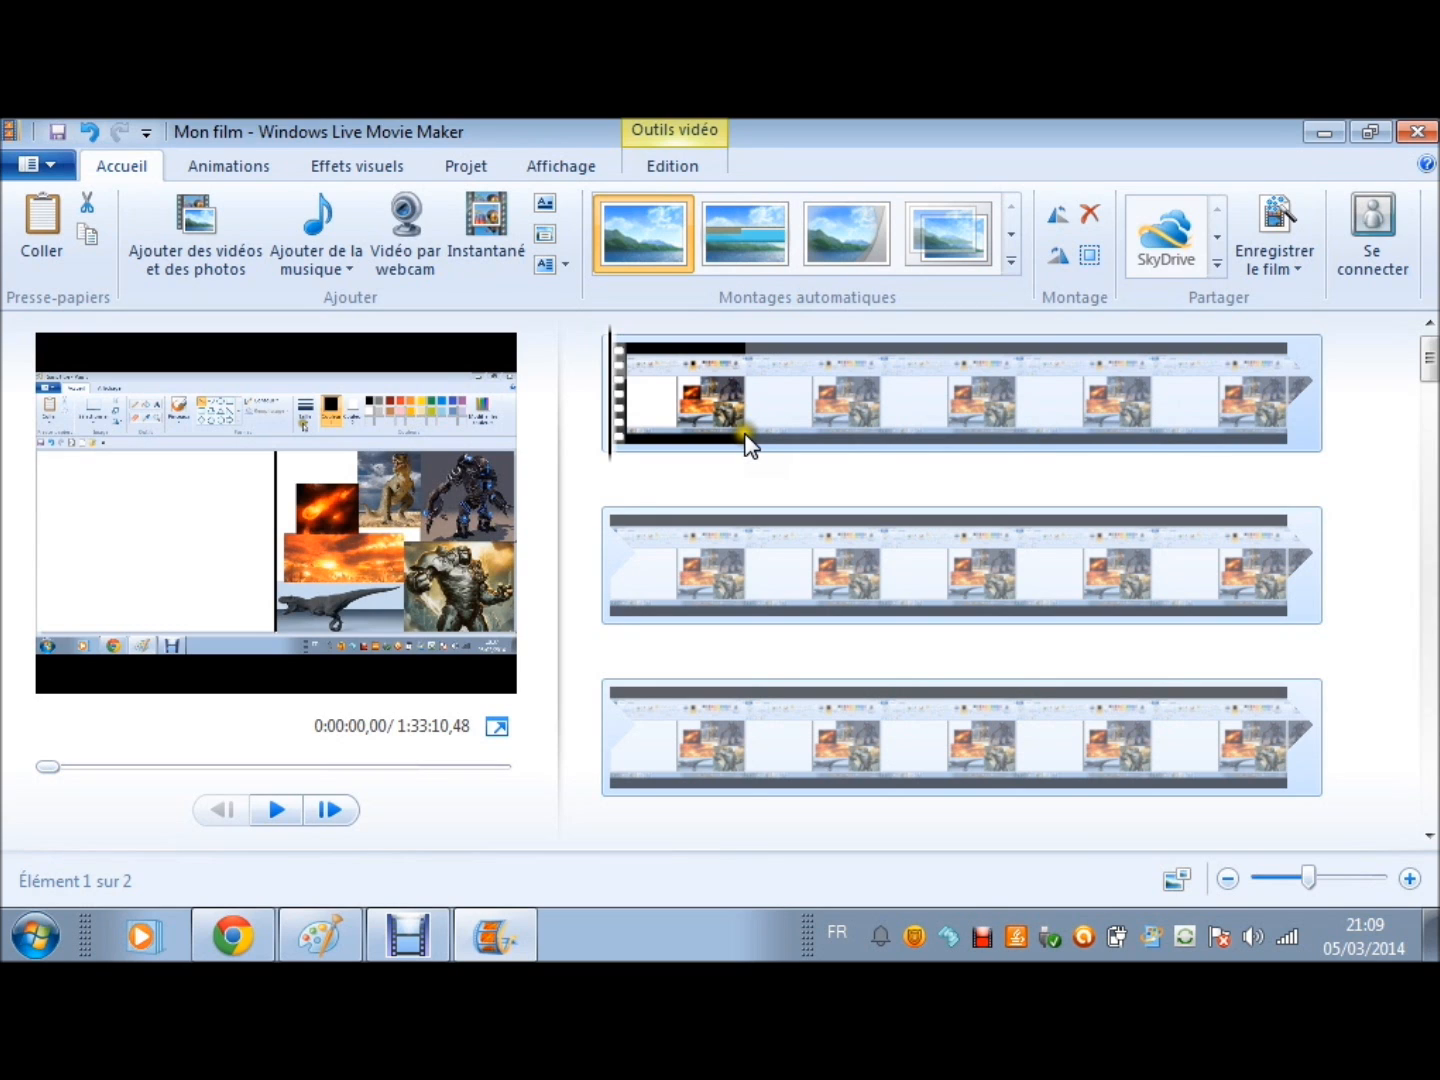
click(1152, 566)
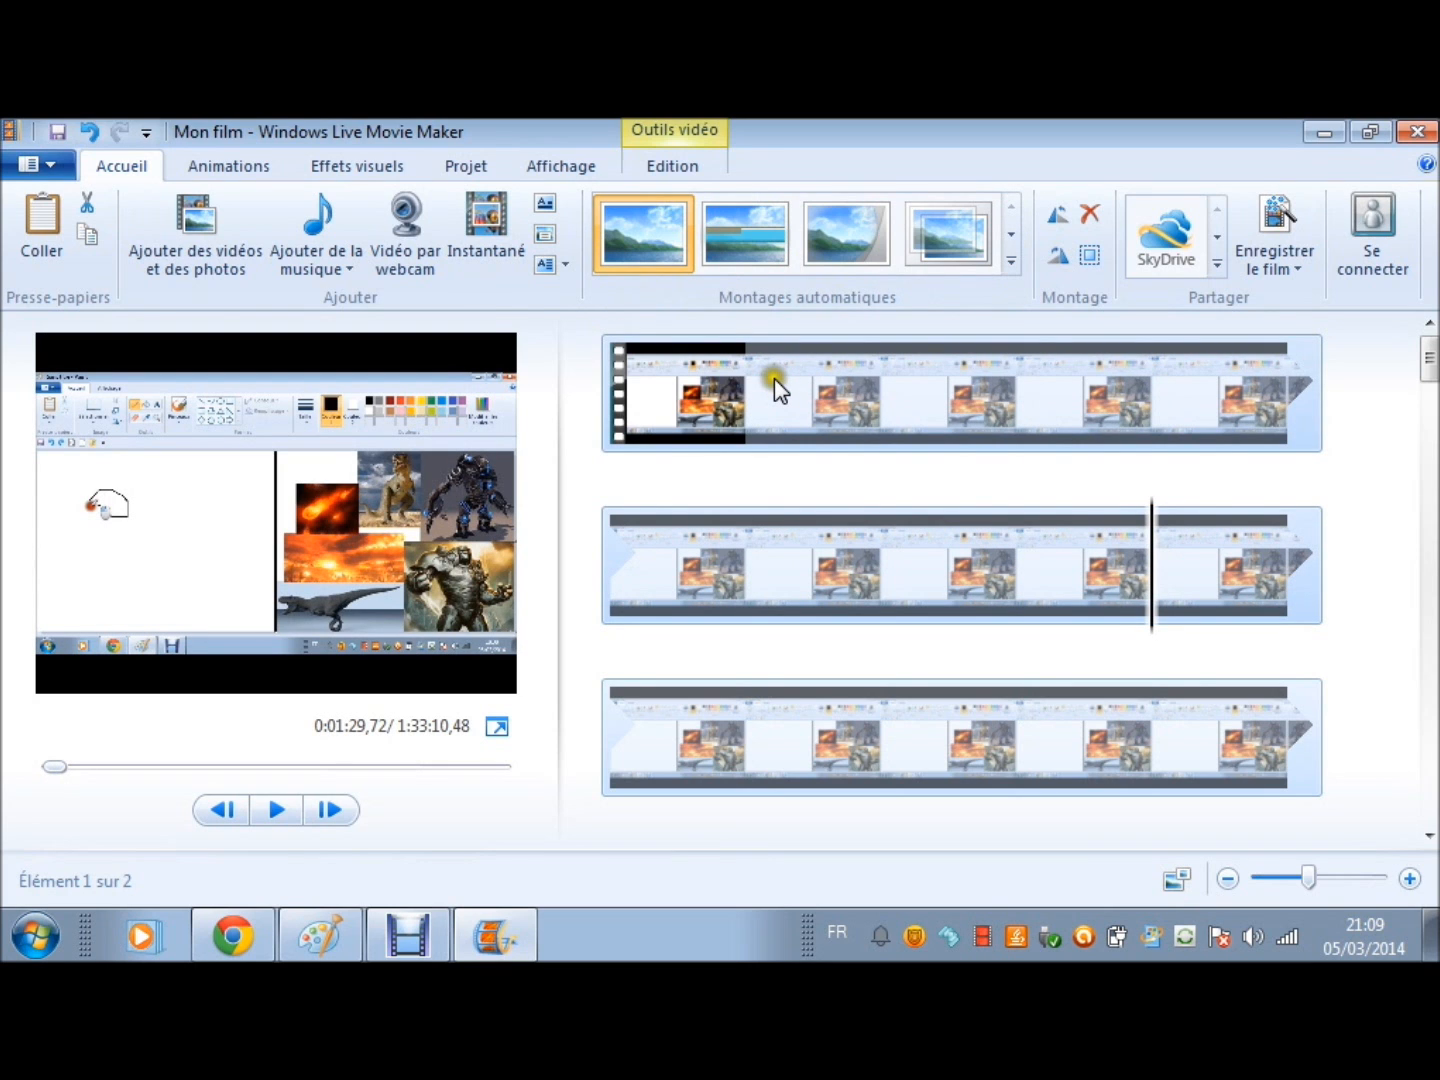
double_click(1152, 600)
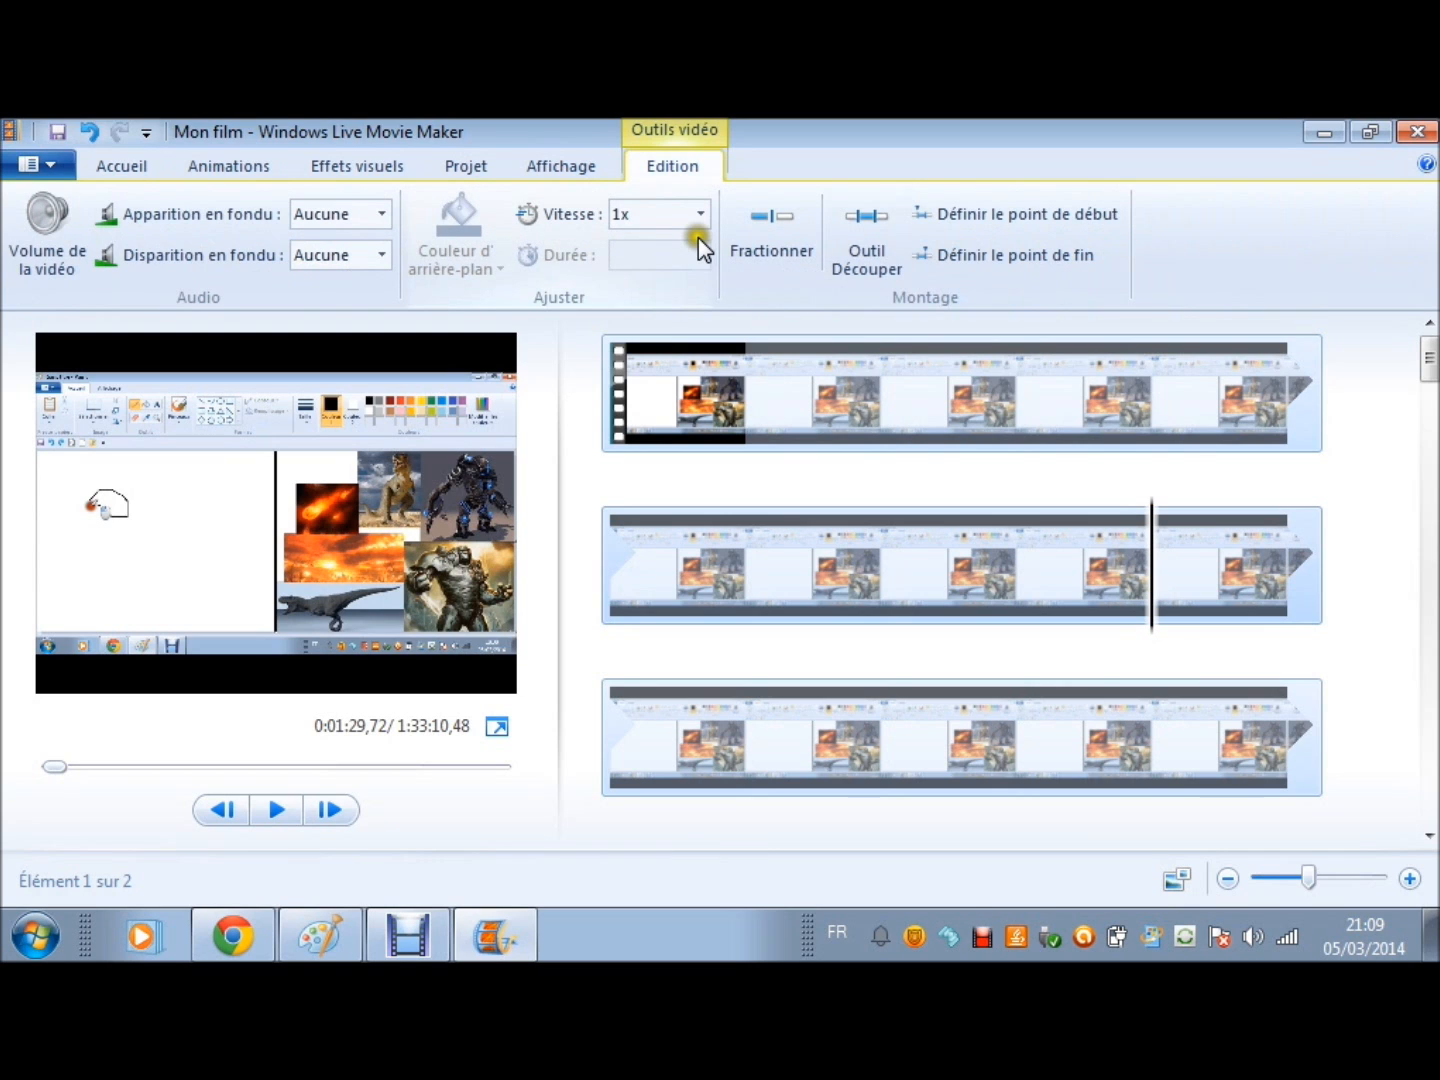
click(771, 240)
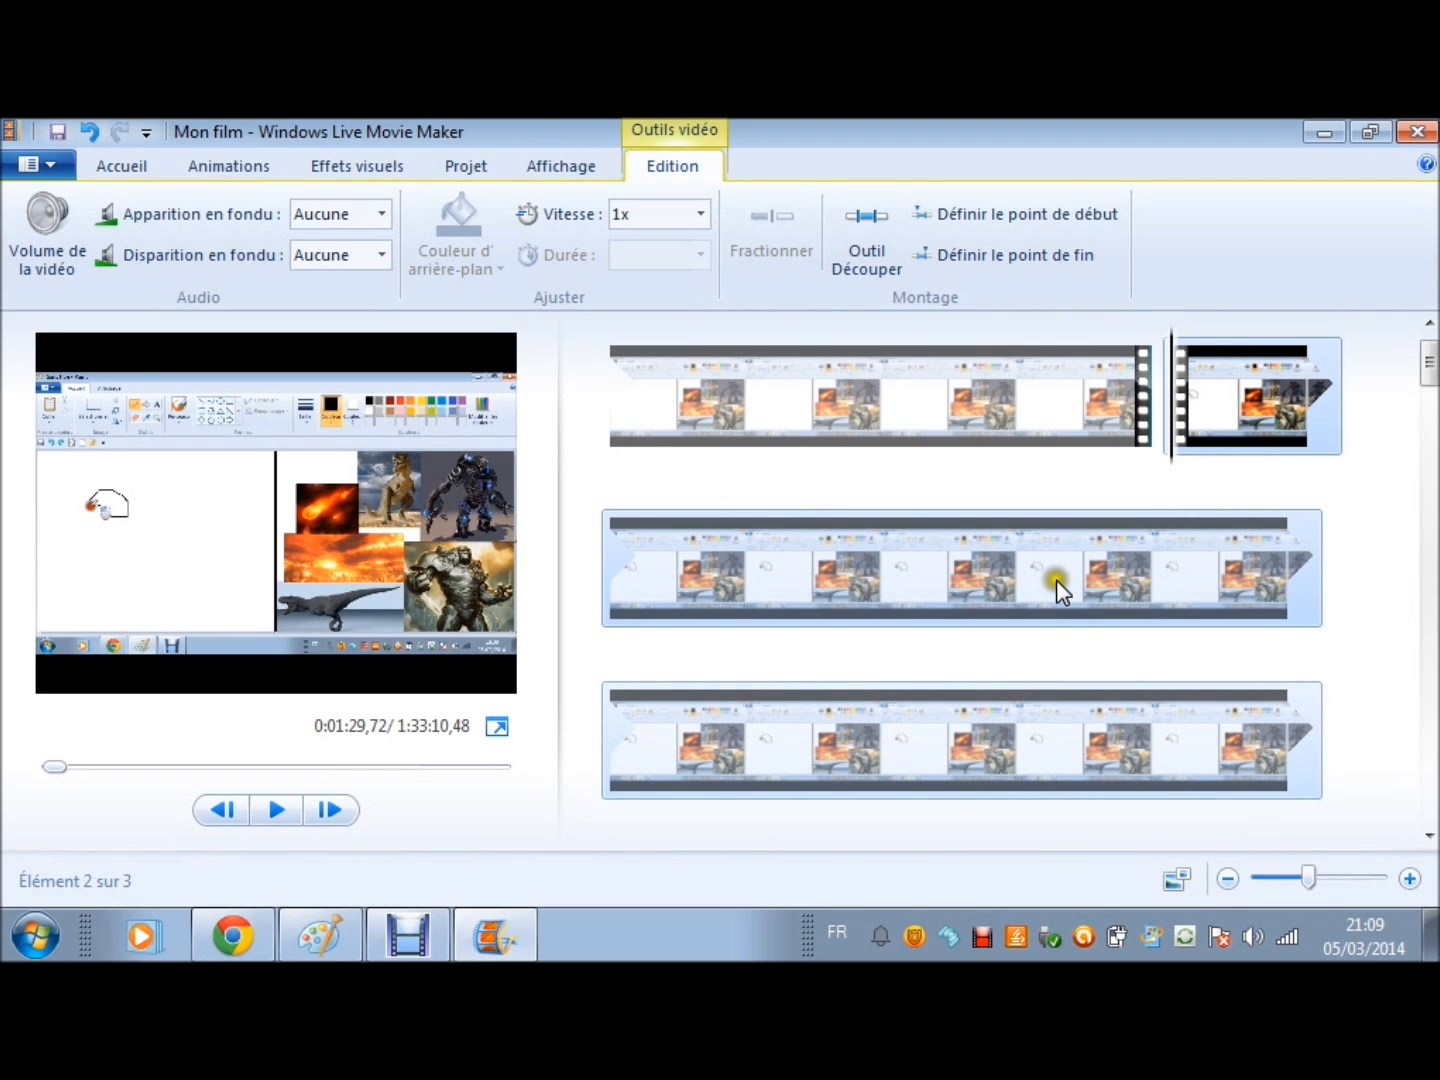
Step: Split the remaining part of the first recording at 0:03:09,41 and again at 0:04:49,10
click(1150, 585)
scroll(1192, 641, down, 1)
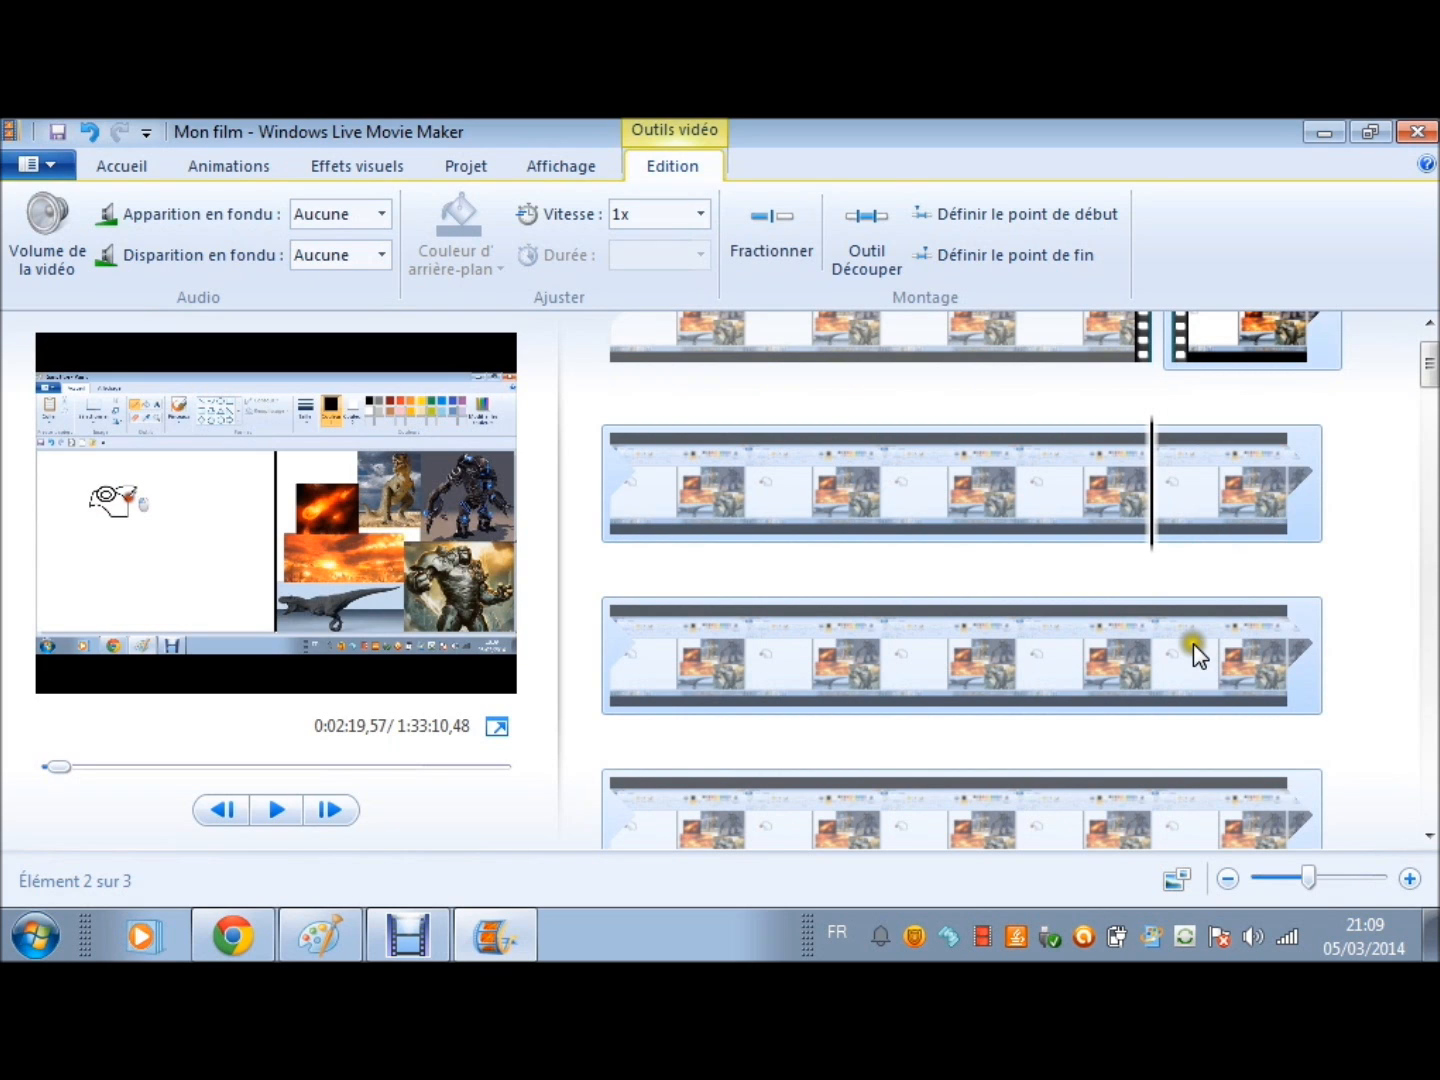
click(1193, 644)
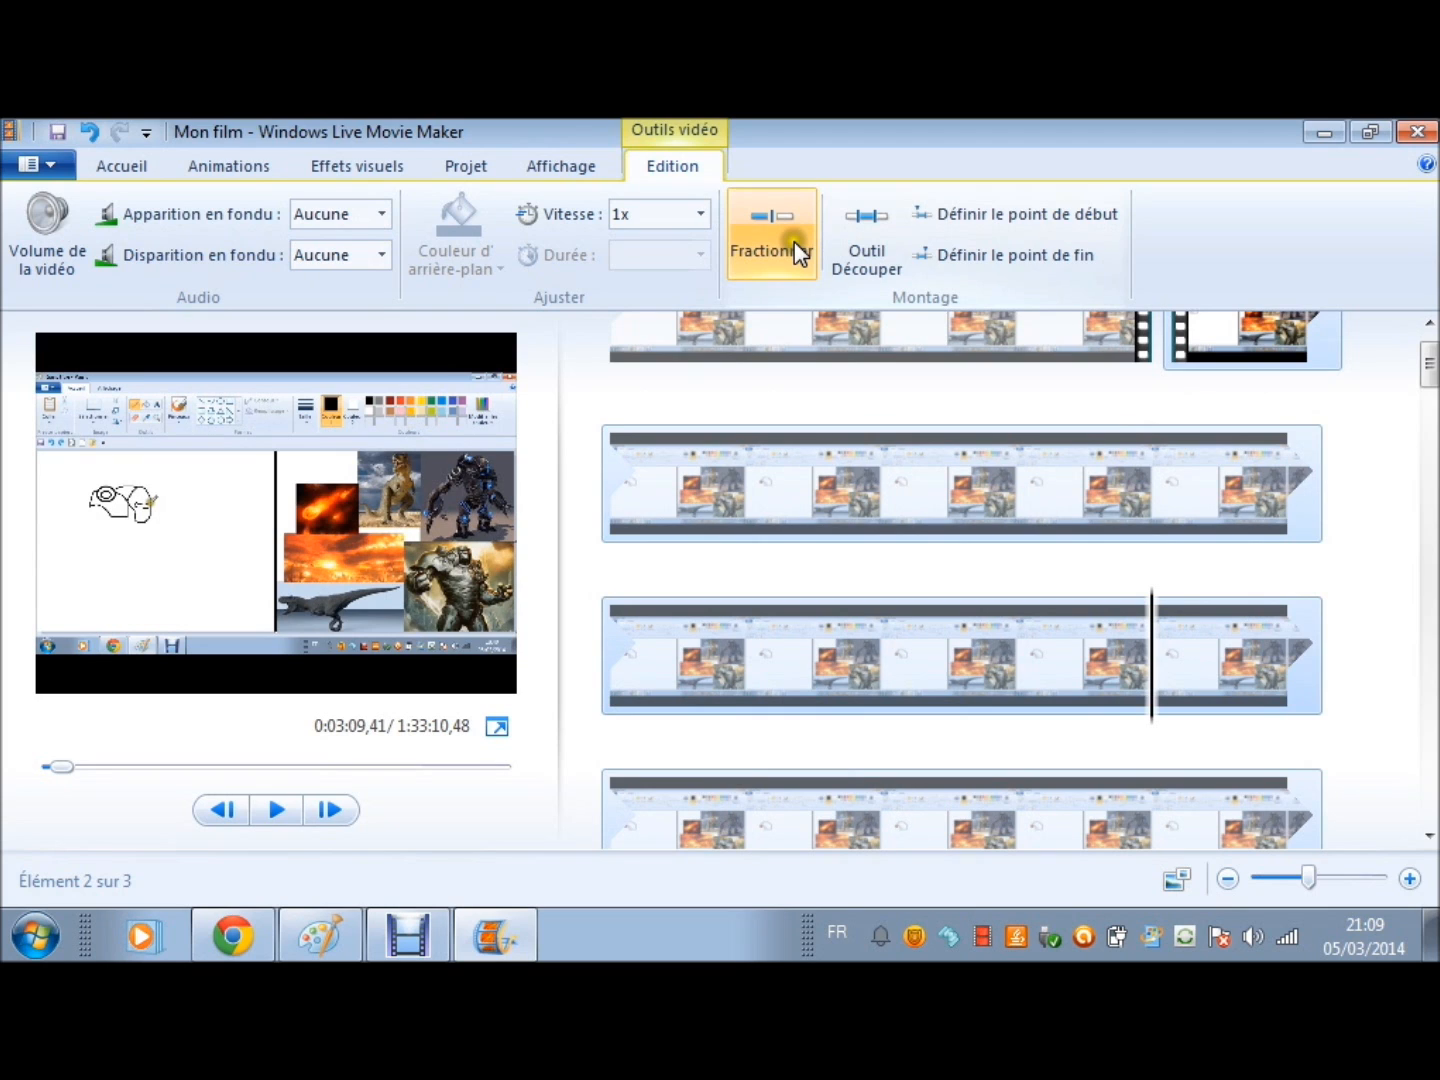
click(794, 241)
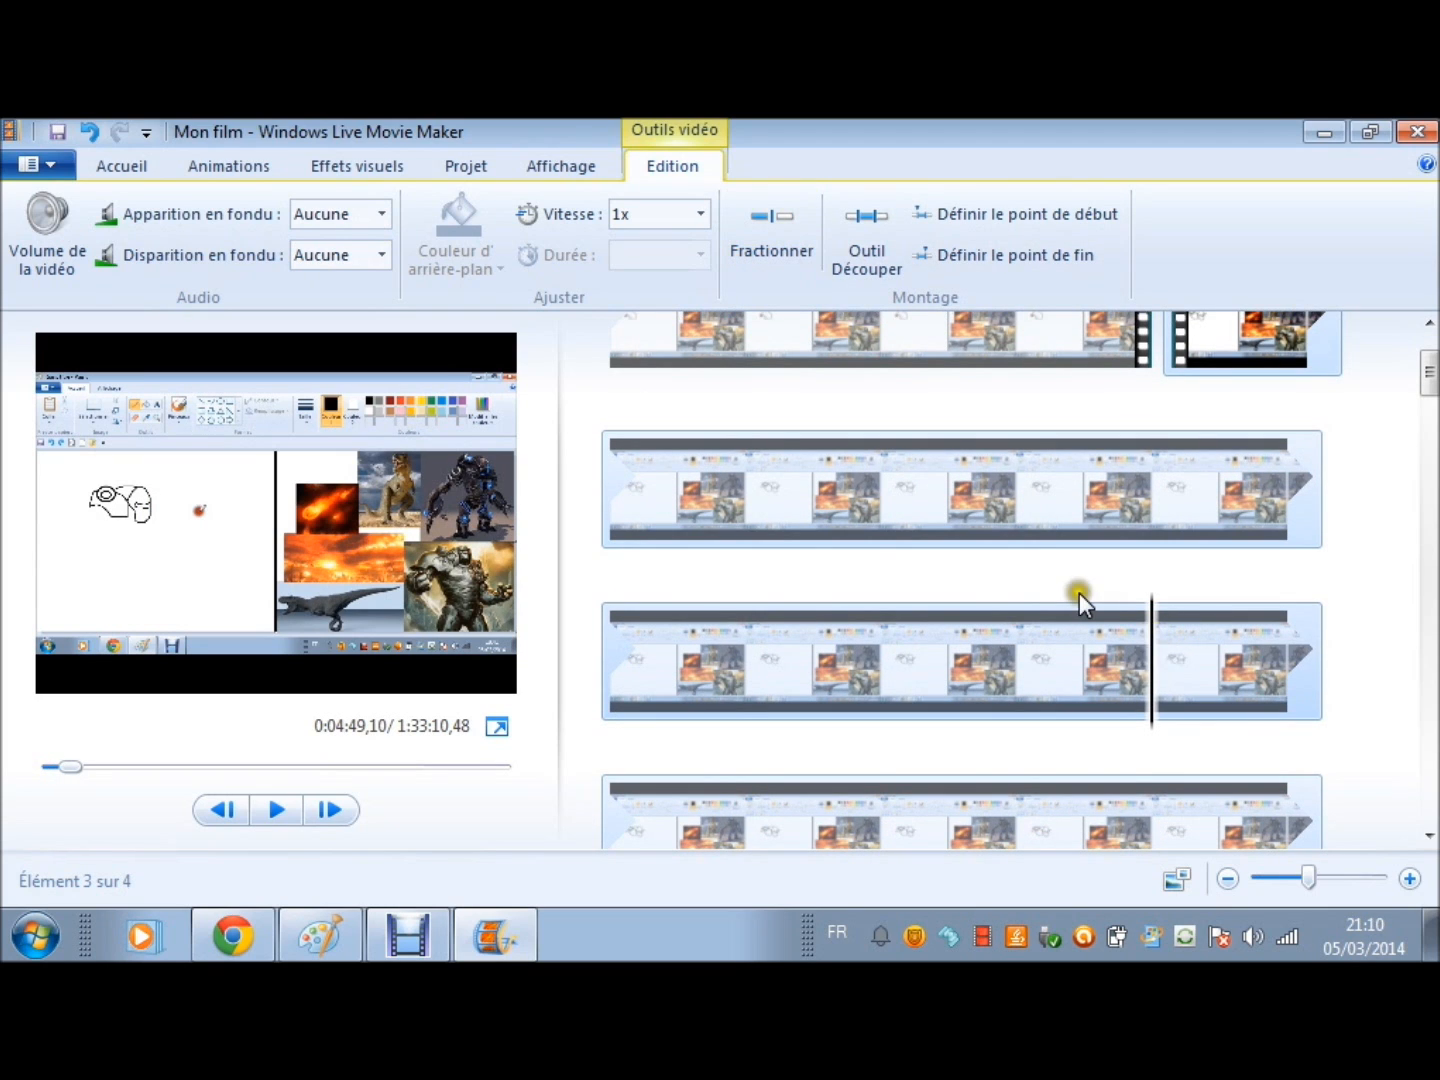
key(m)
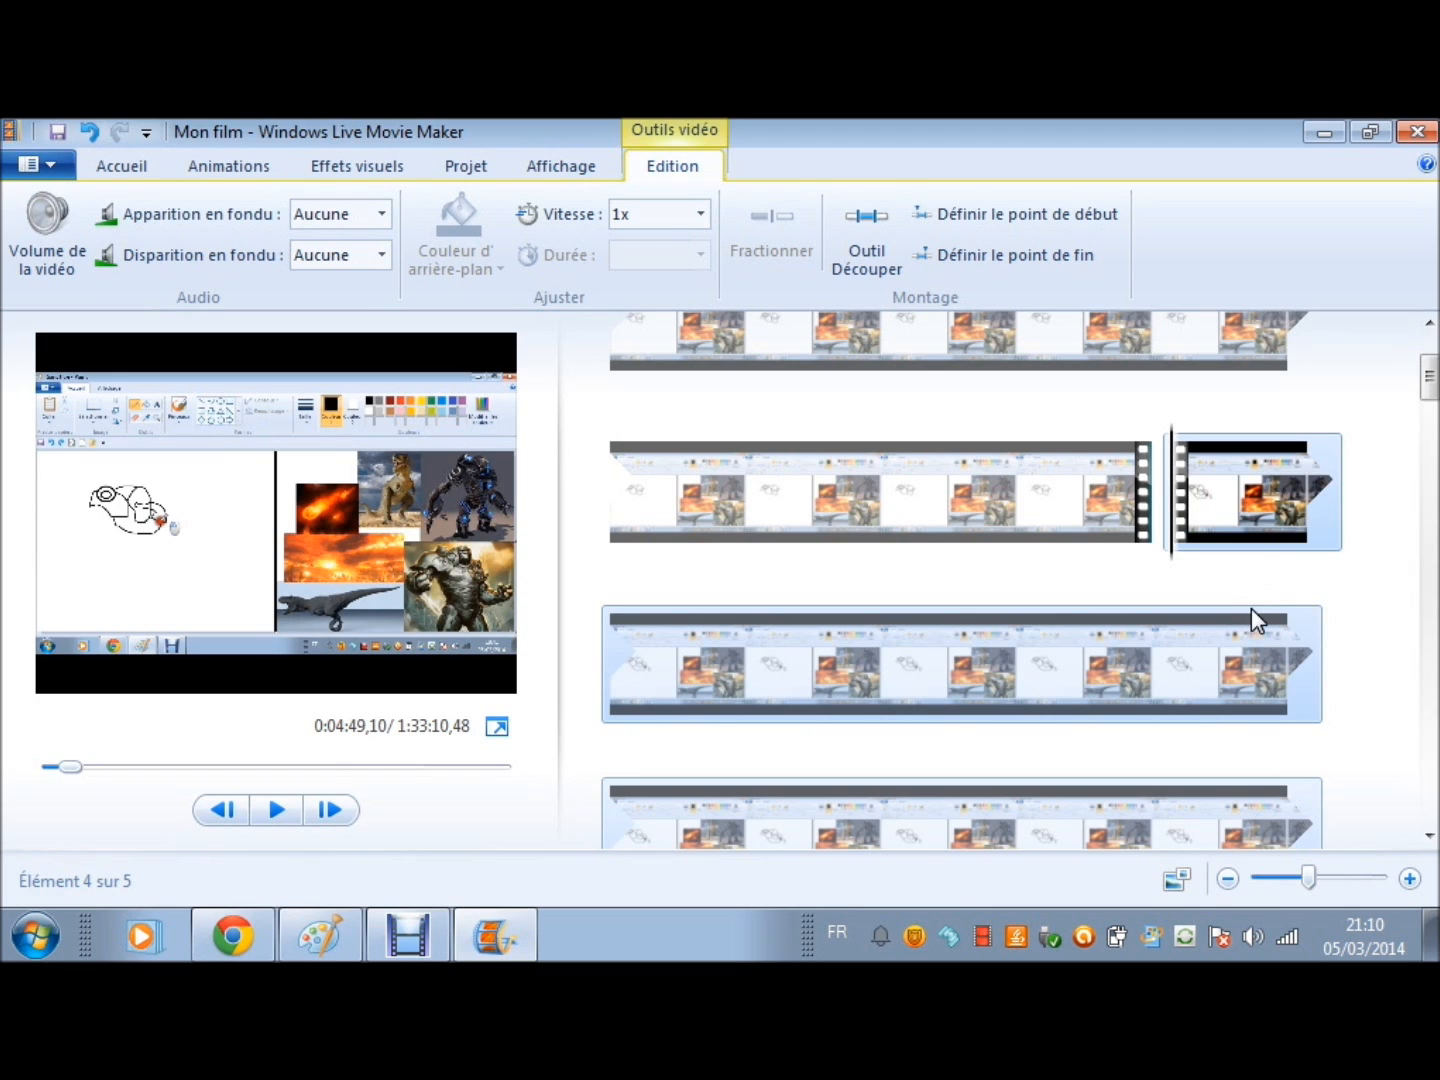
Step: Split the remaining part of the first recording at 0:06:28,80
scroll(1251, 608, down, 1)
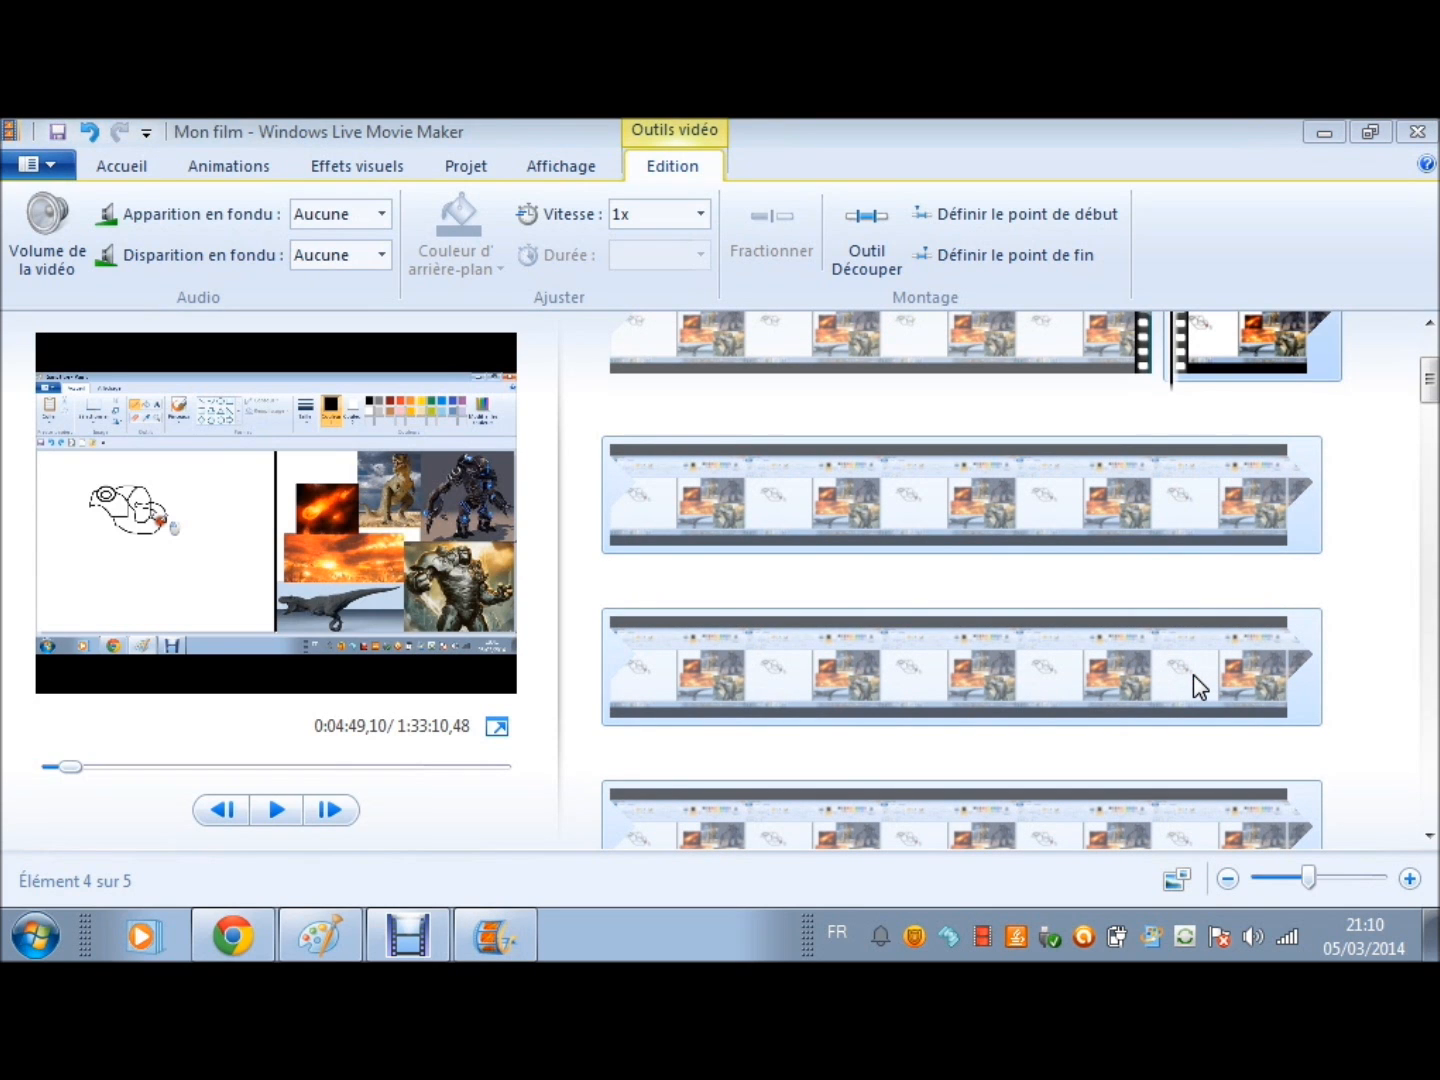
click(1152, 670)
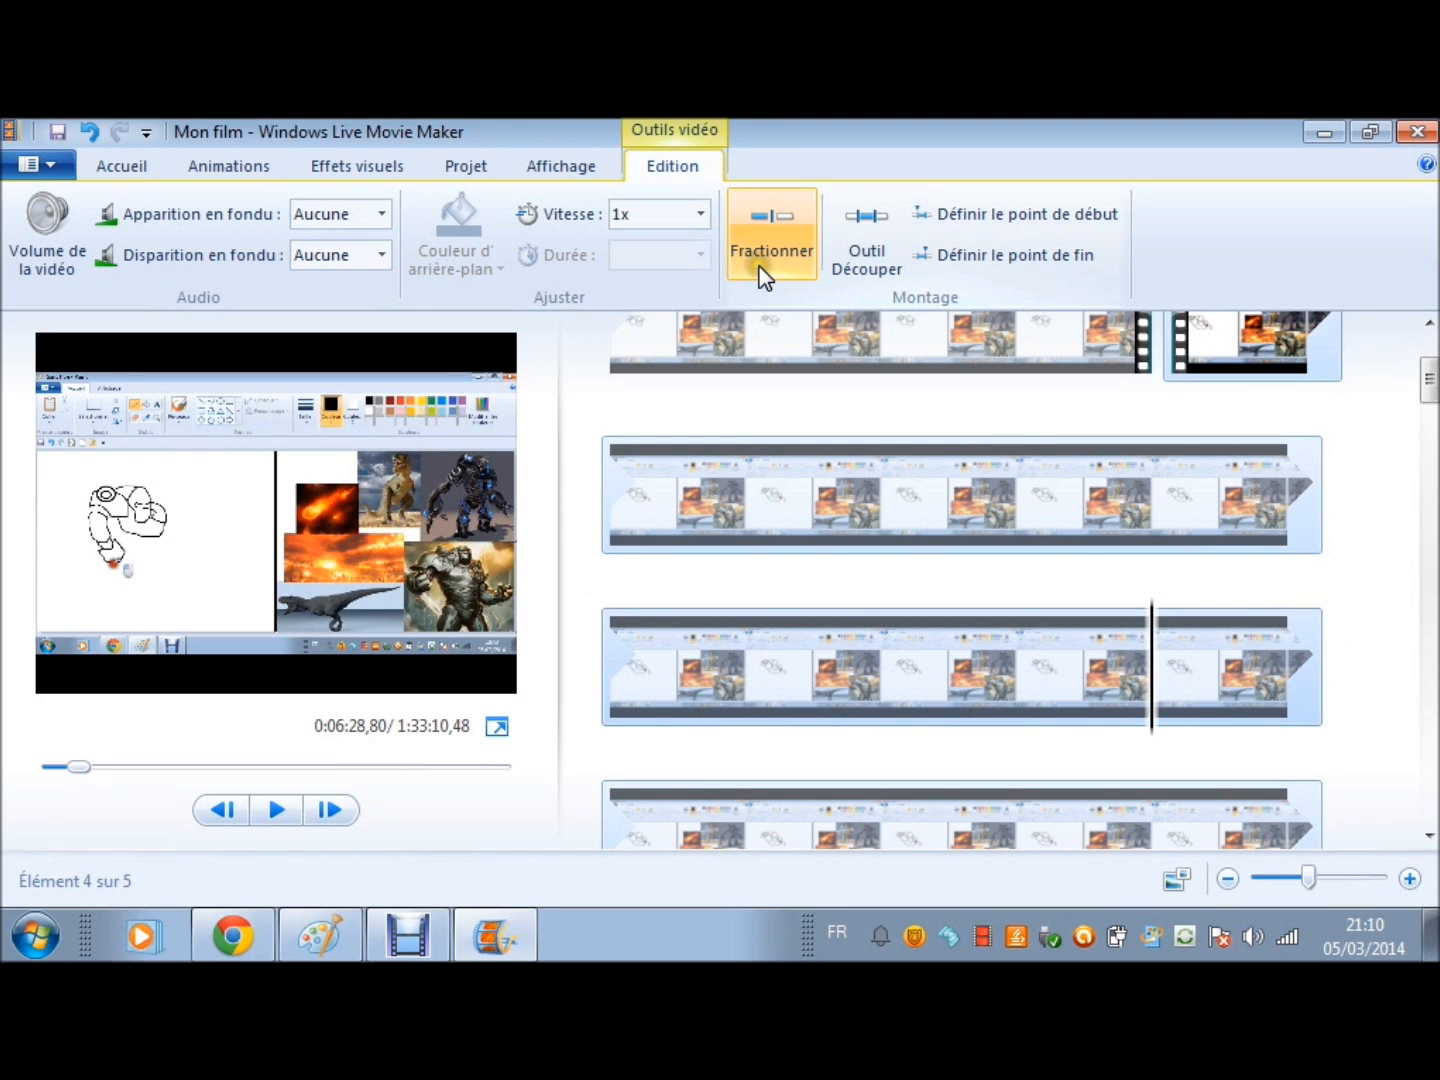
click(765, 250)
scroll(830, 674, down, 1)
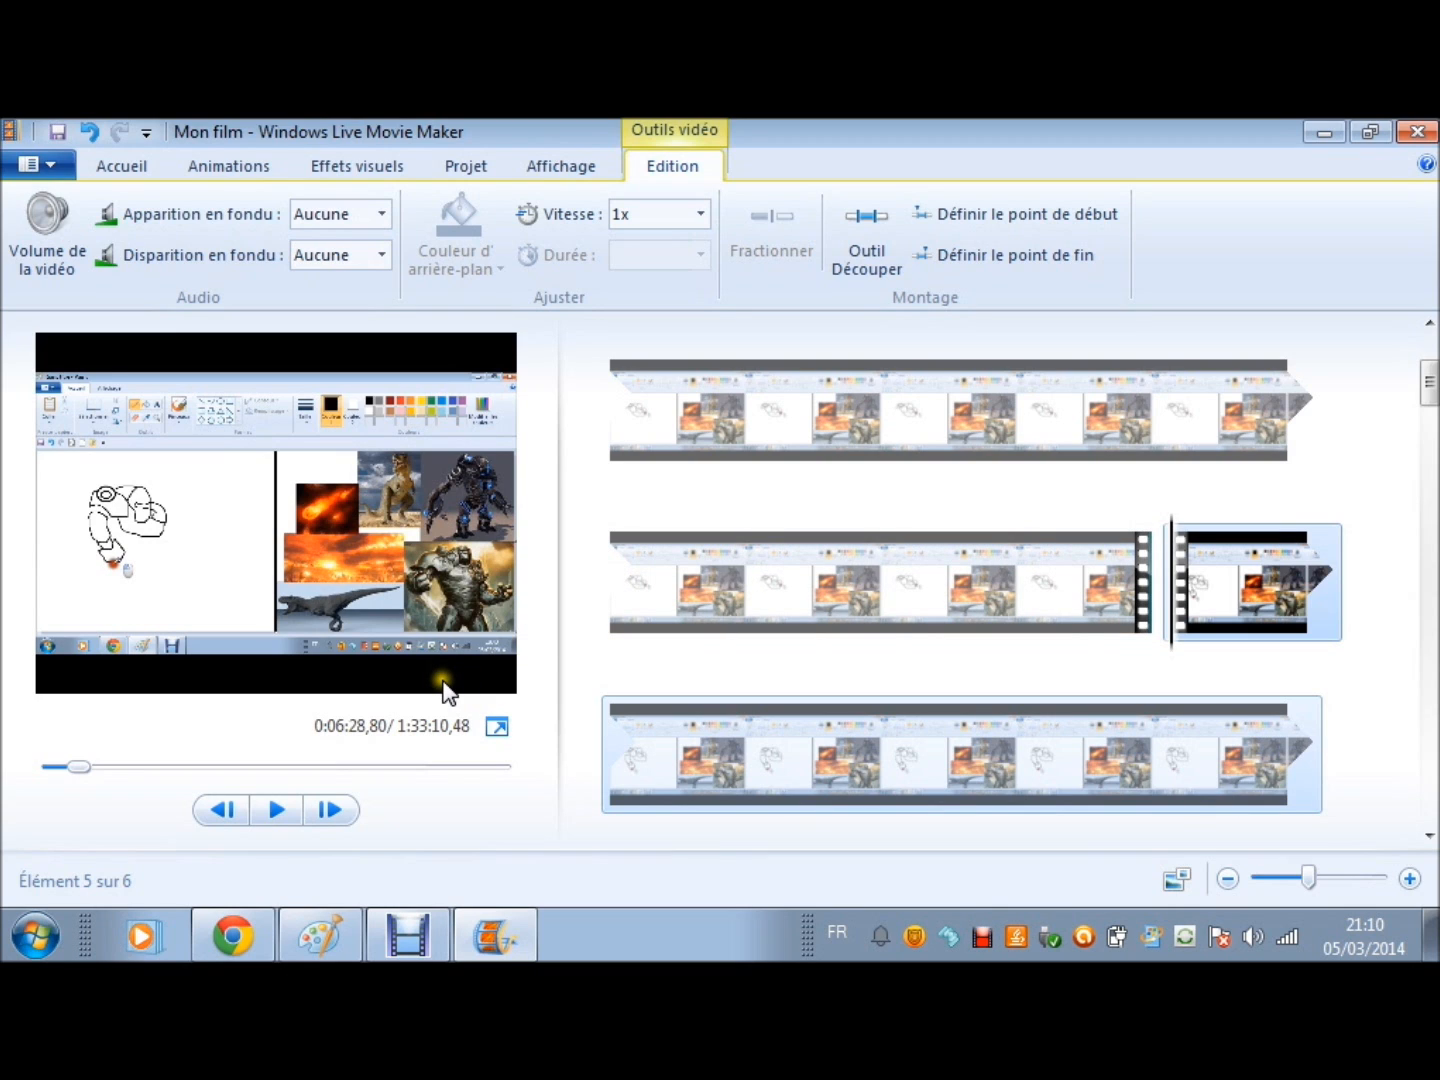
Step: Insert a title card before the first clip and clear its default text
scroll(832, 664, up, 3)
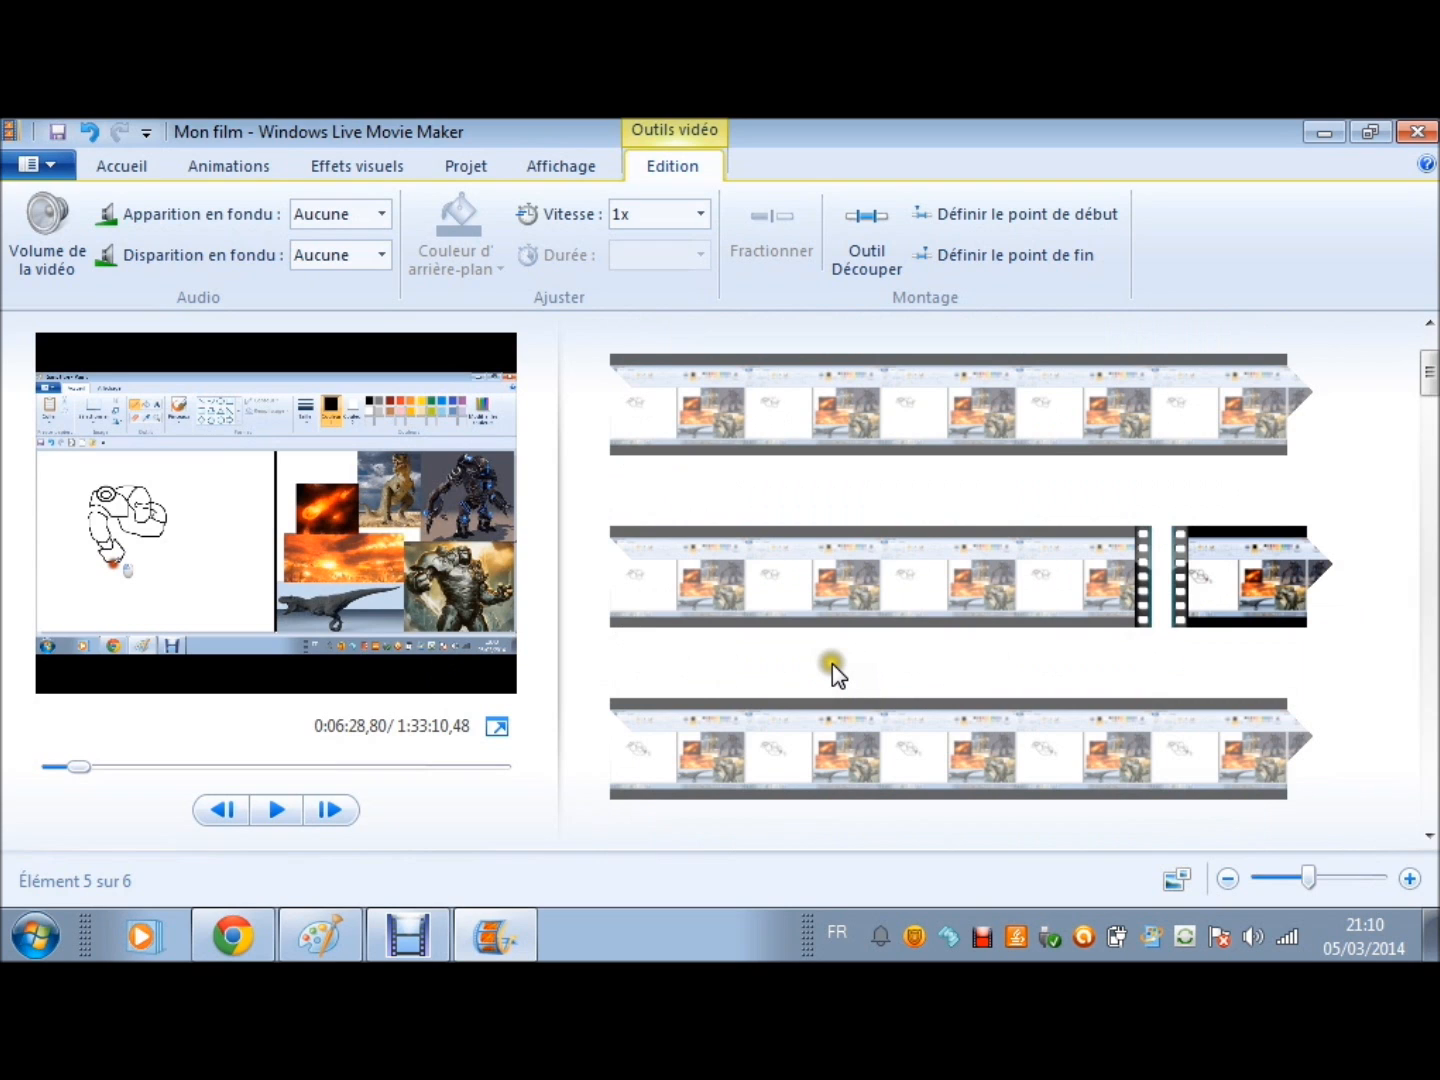
scroll(833, 664, up, 1)
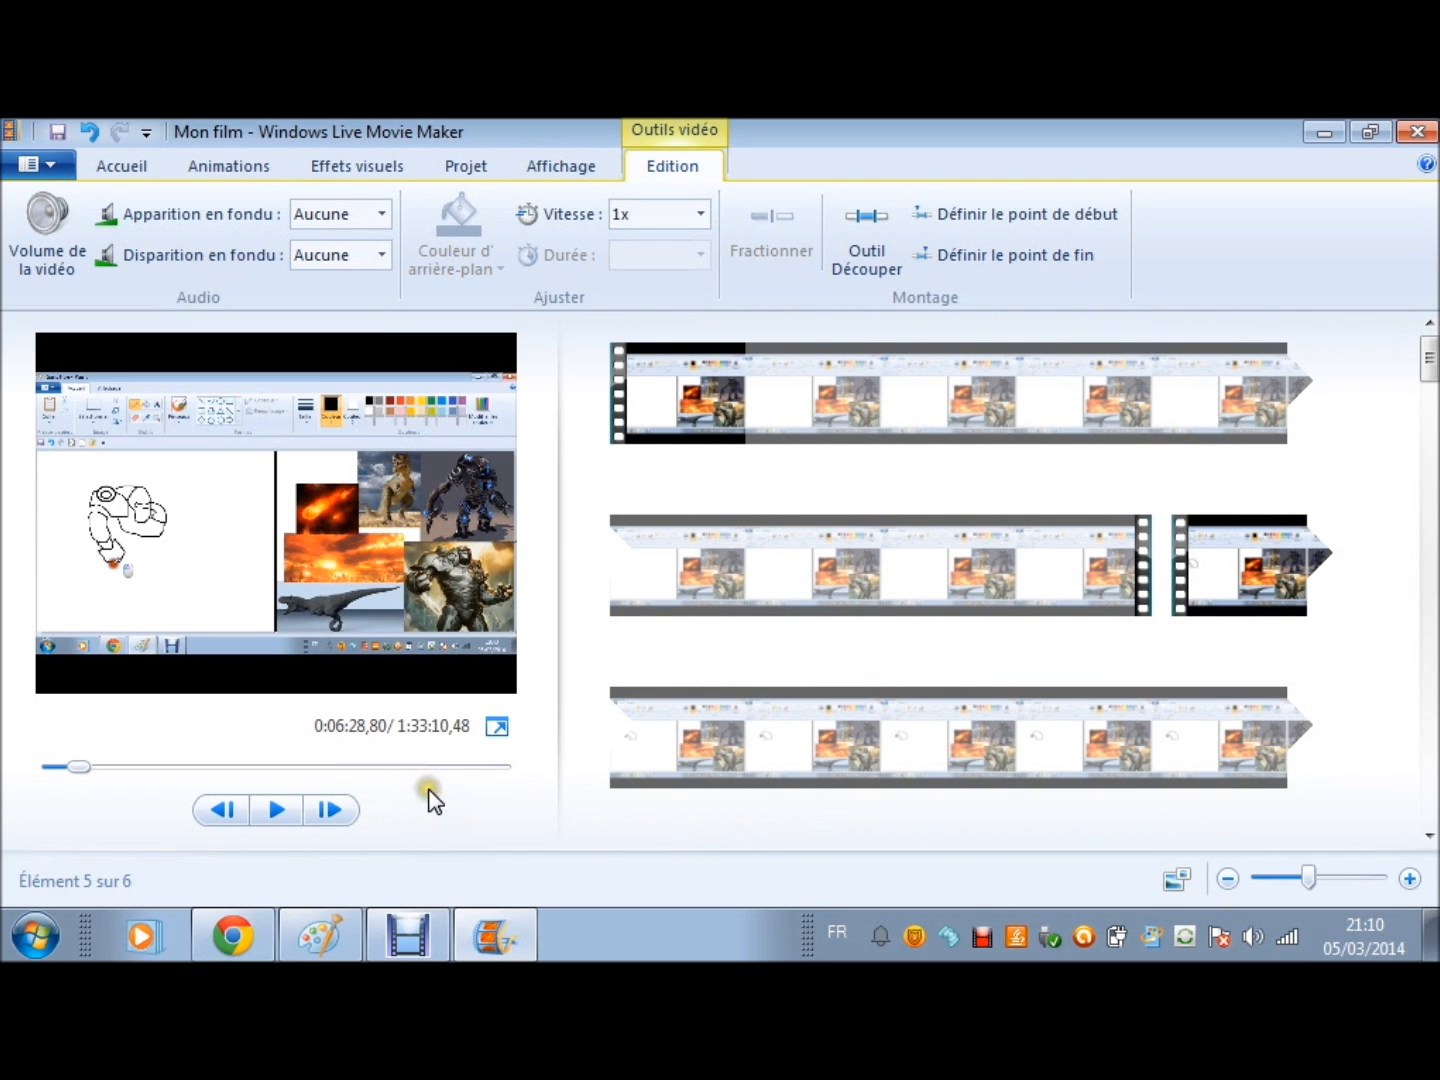
click(594, 480)
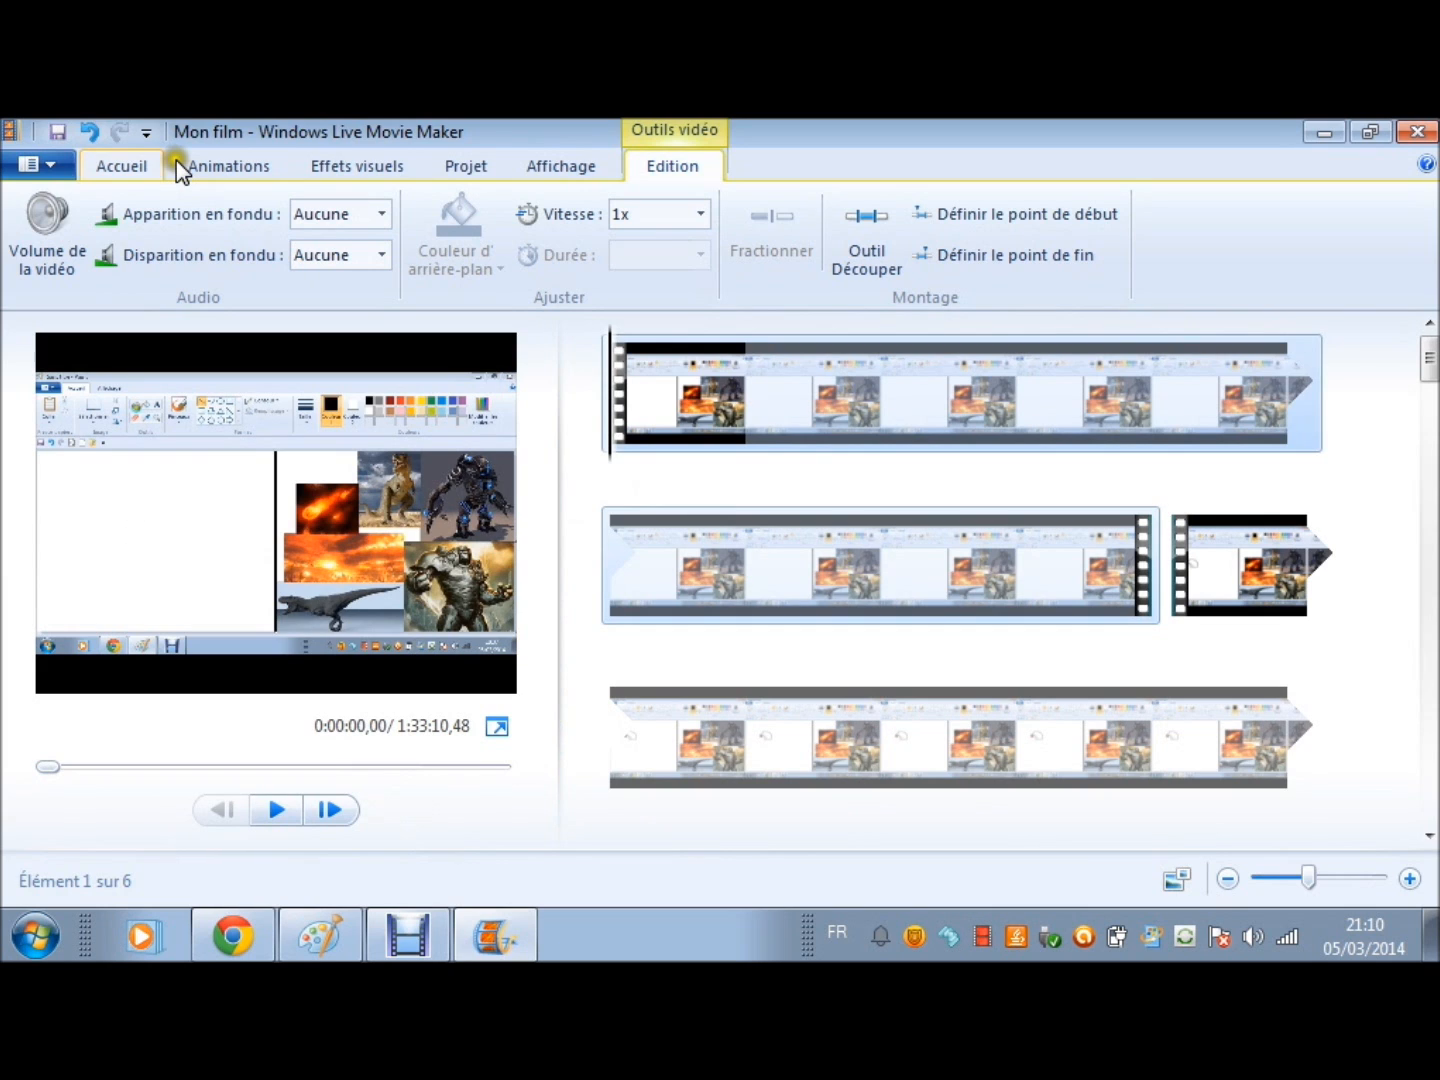
click(155, 167)
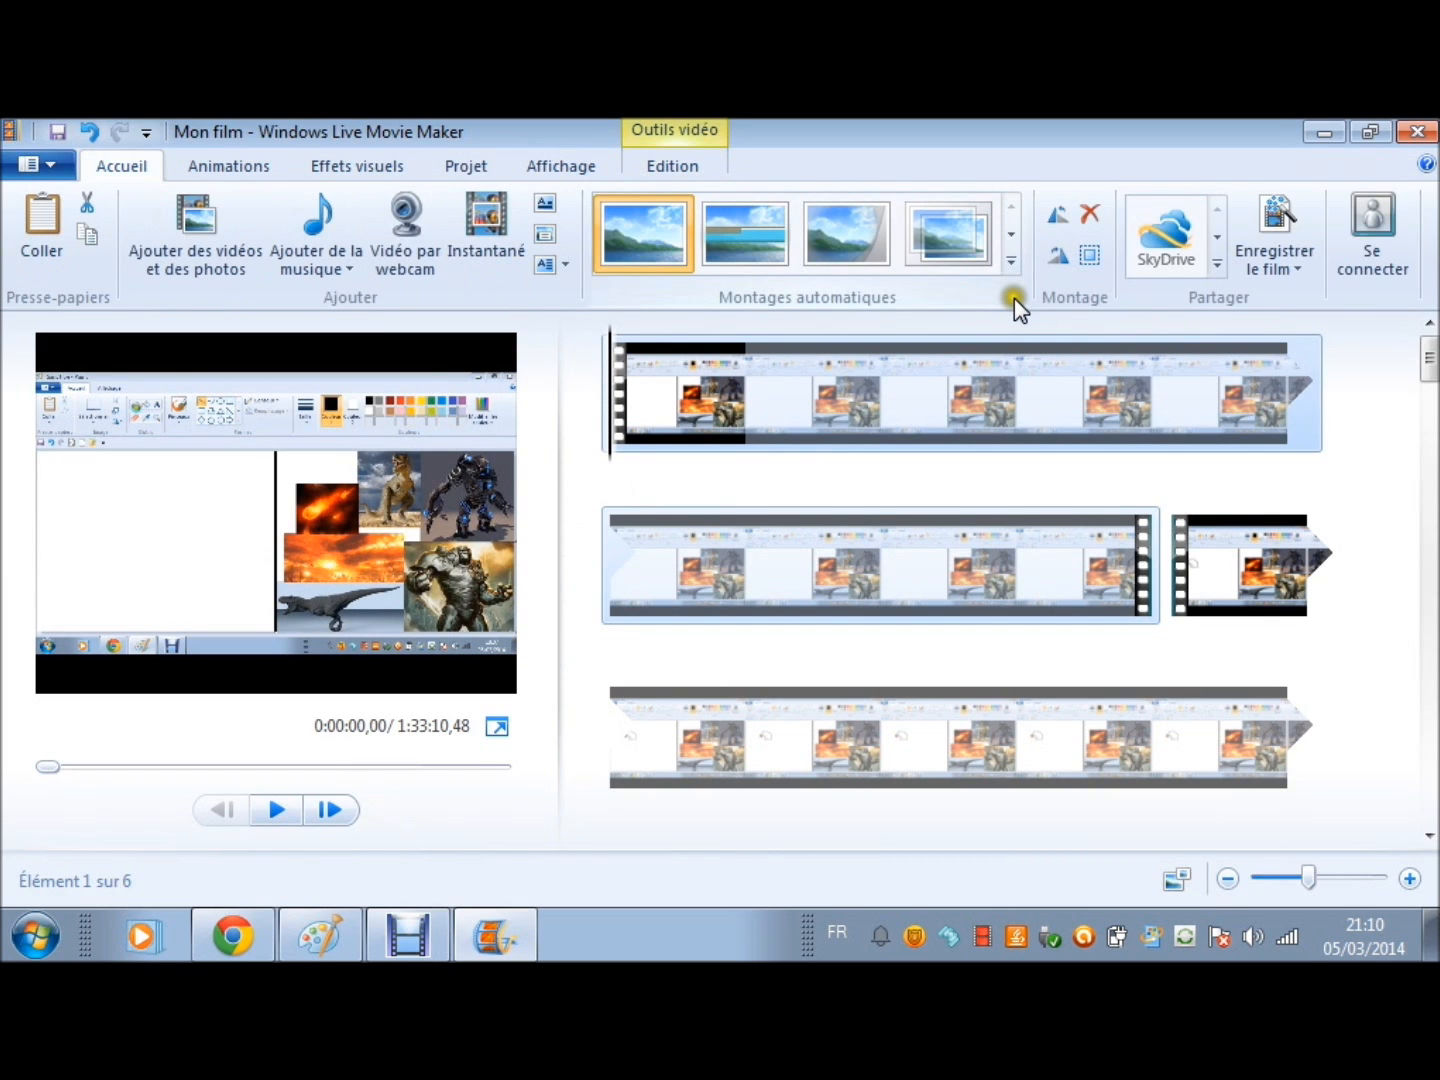
click(545, 203)
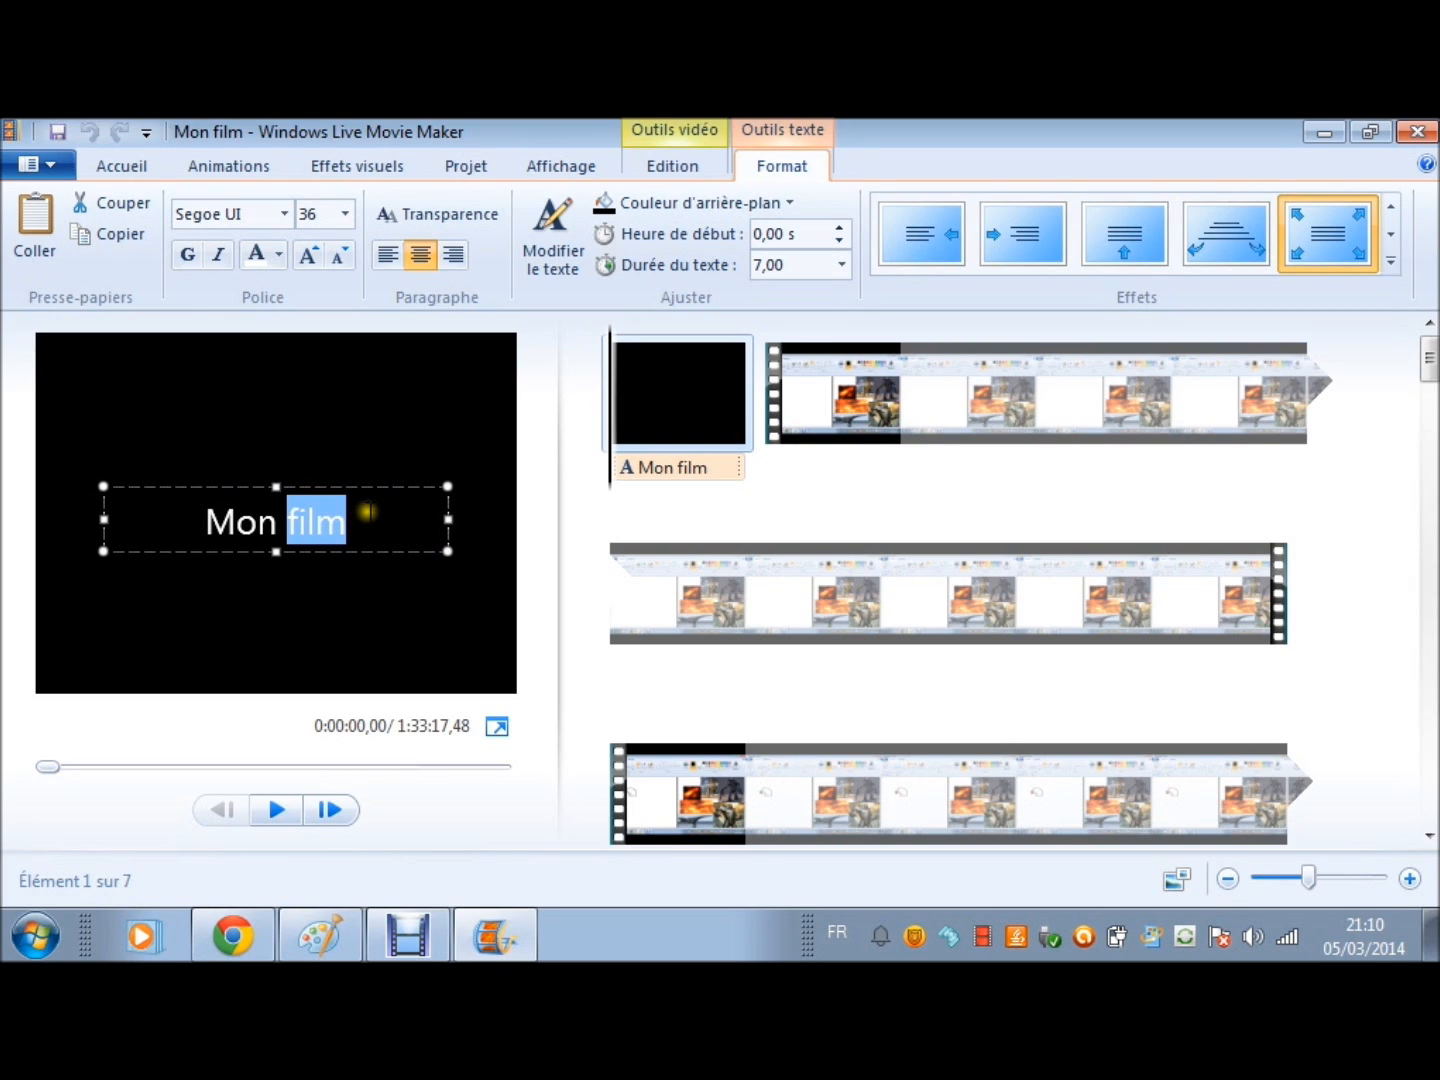
drag(367, 512, 199, 539)
key(BackSpace)
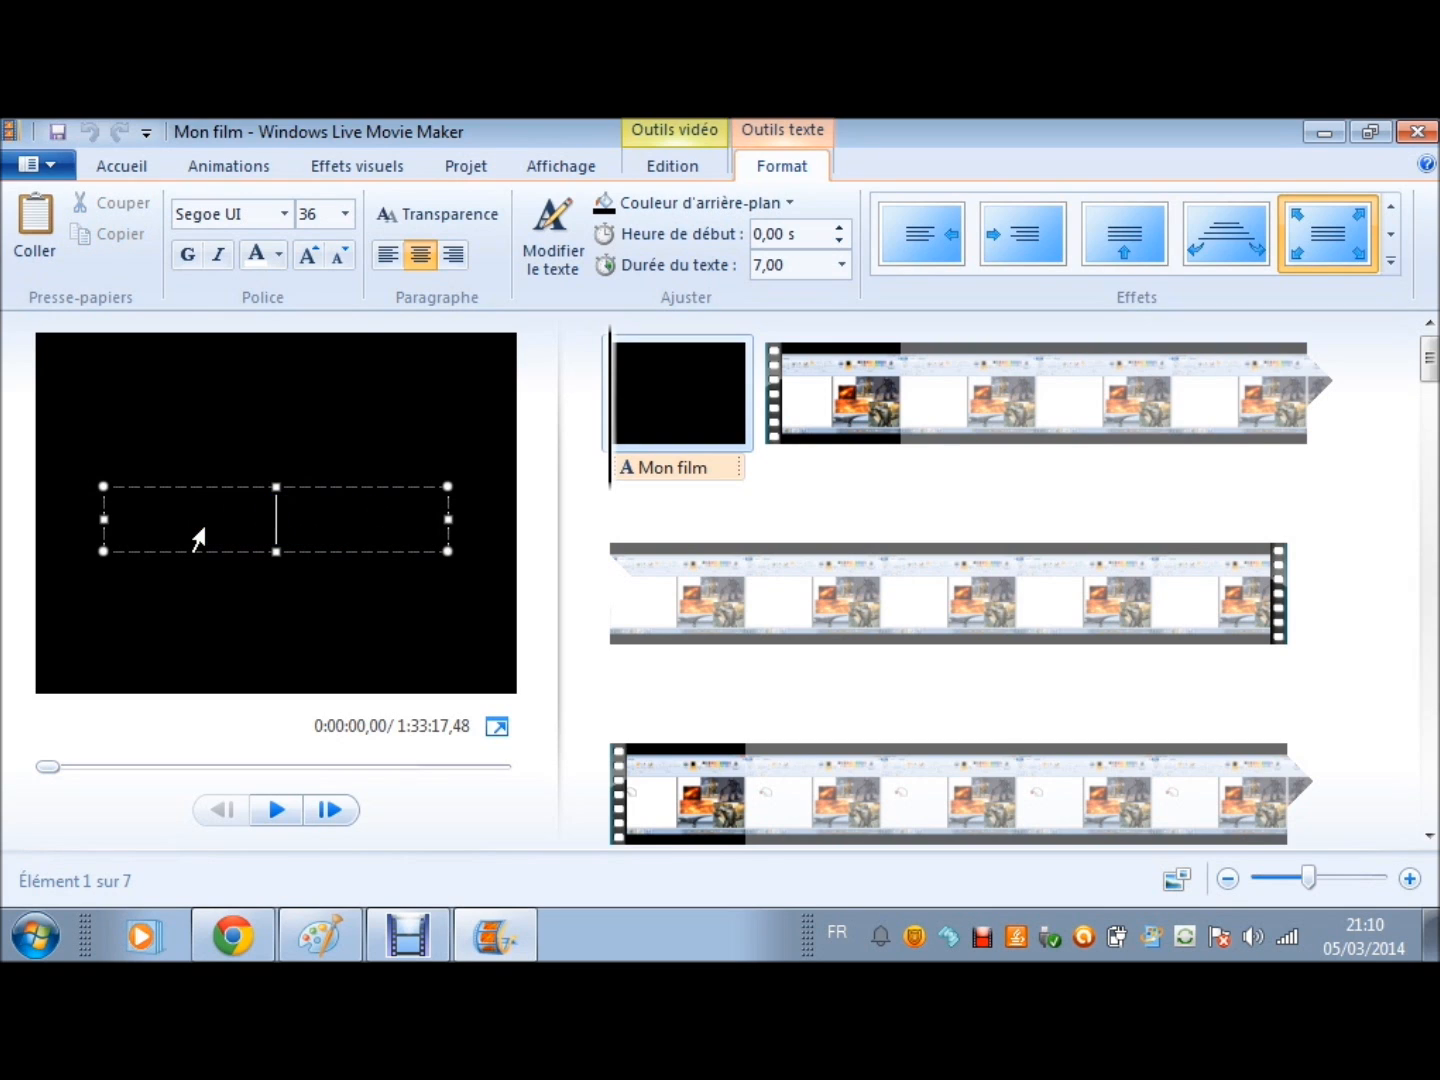
text(E)
text(n )
text(réal)
key(BackSpace)
key(BackSpace)
key(BackSpace)
key(BackSpace)
key(BackSpace)
key(BackSpace)
key(BackSpace)
Step: Enter "Temps de réalisation: 1 heure 35" on the title card, with "Vitesse de vidéo: X8" on a new line below
text(Temps de réal)
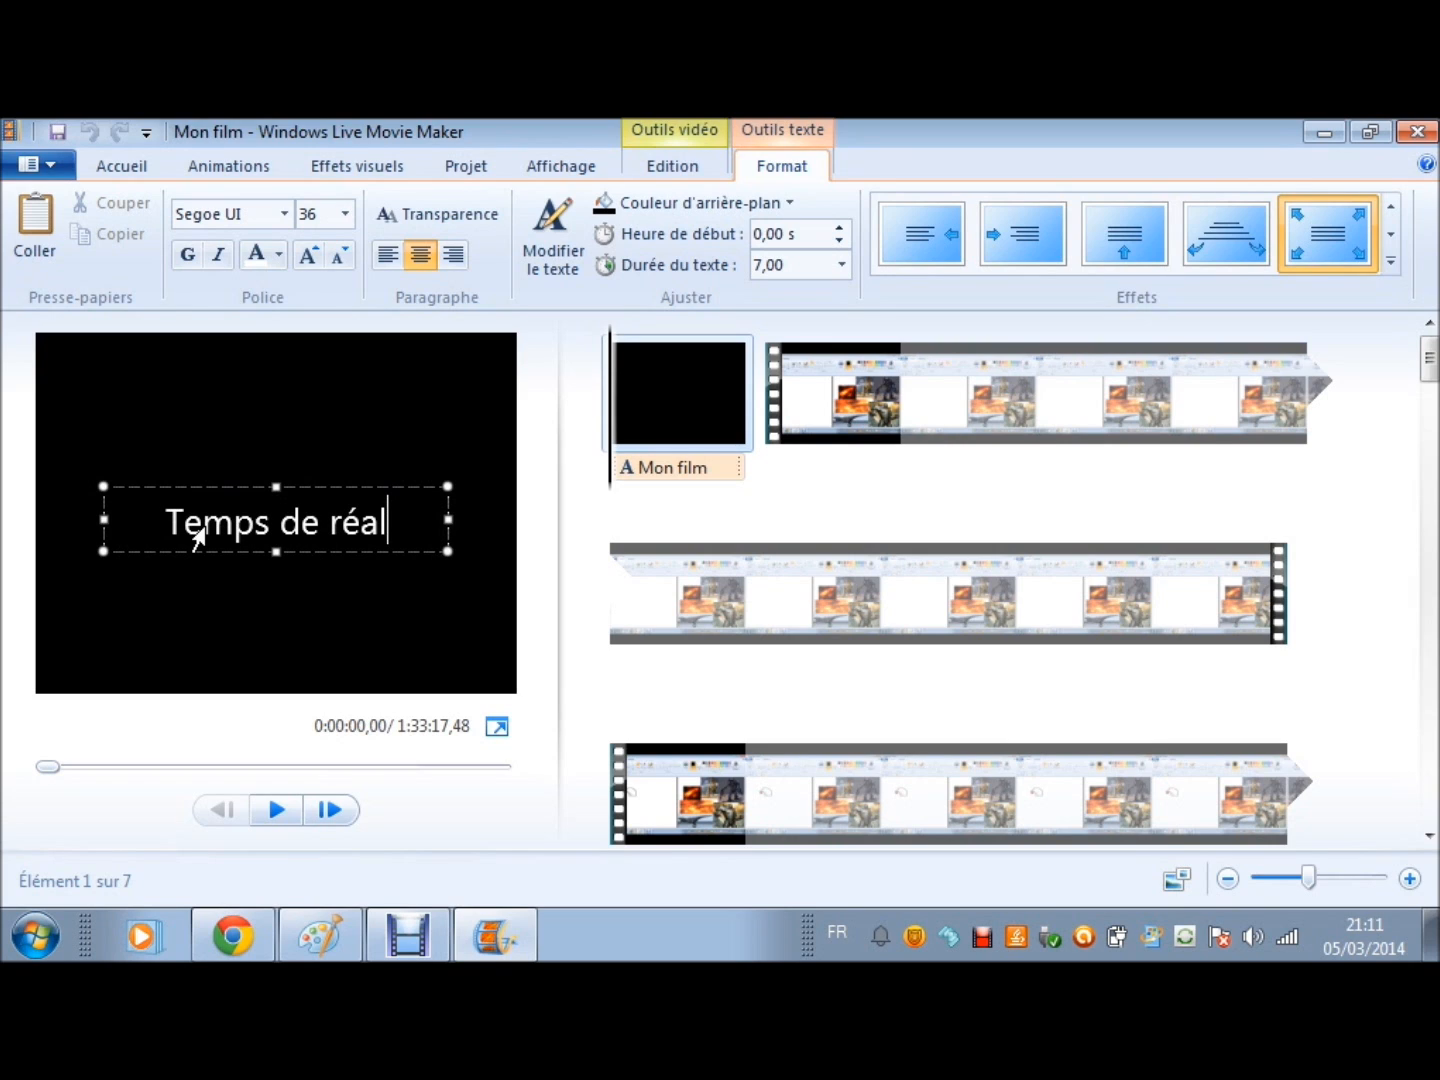
text(i)
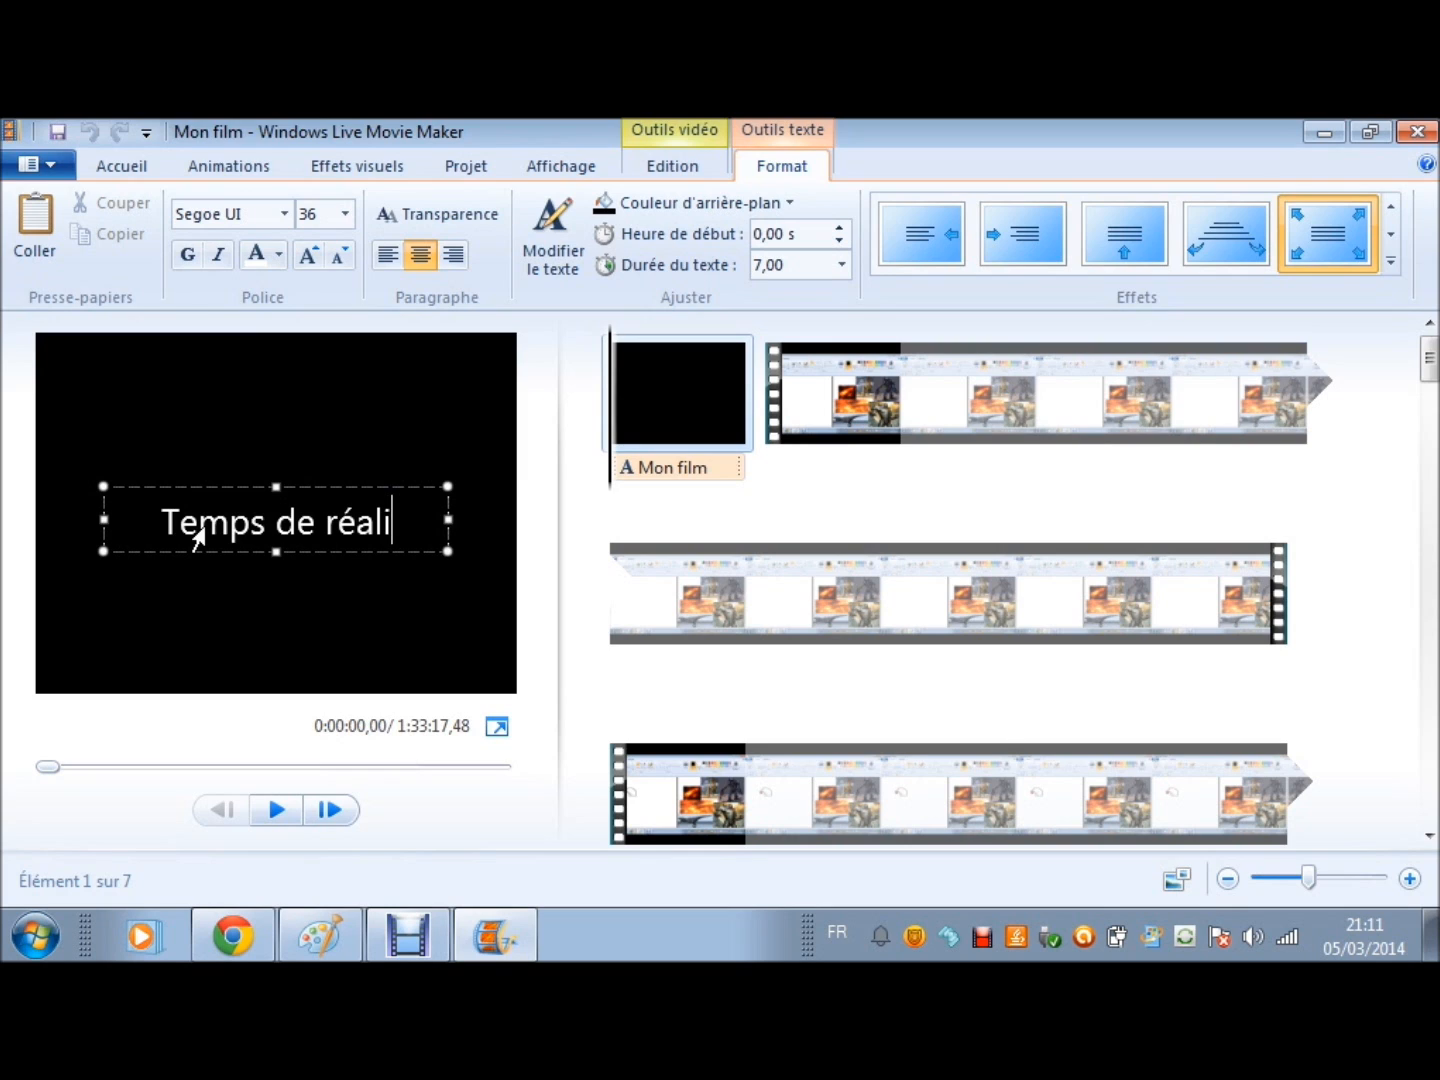
text(sation: 1 heure 36)
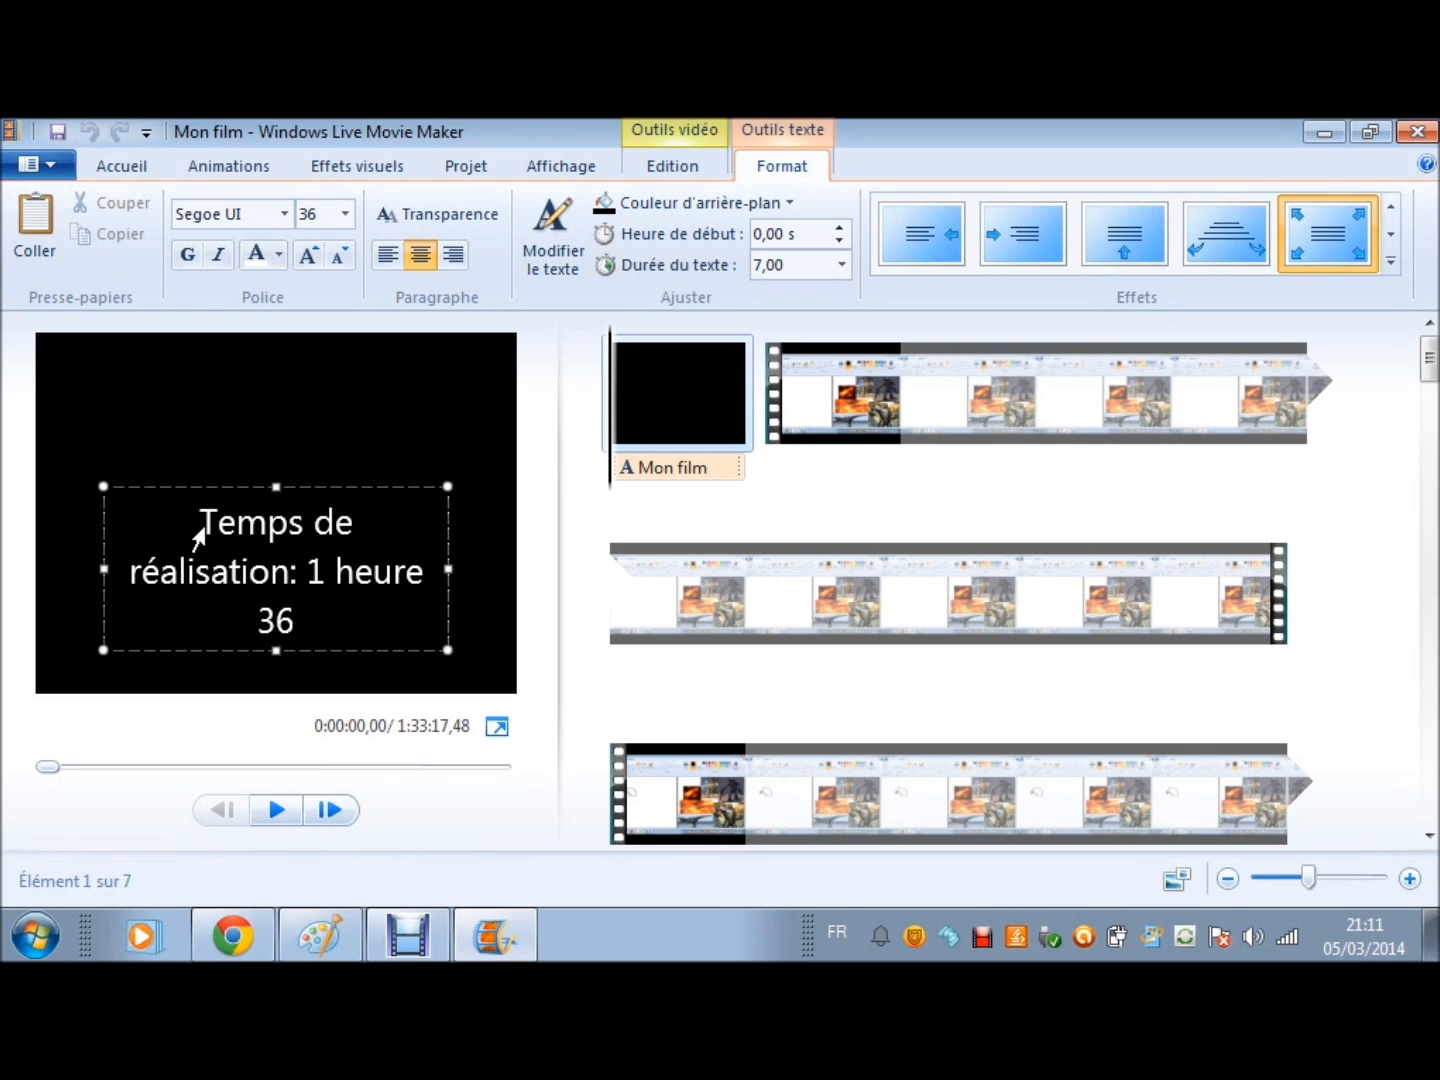
key(BackSpace)
text(5)
key(Return)
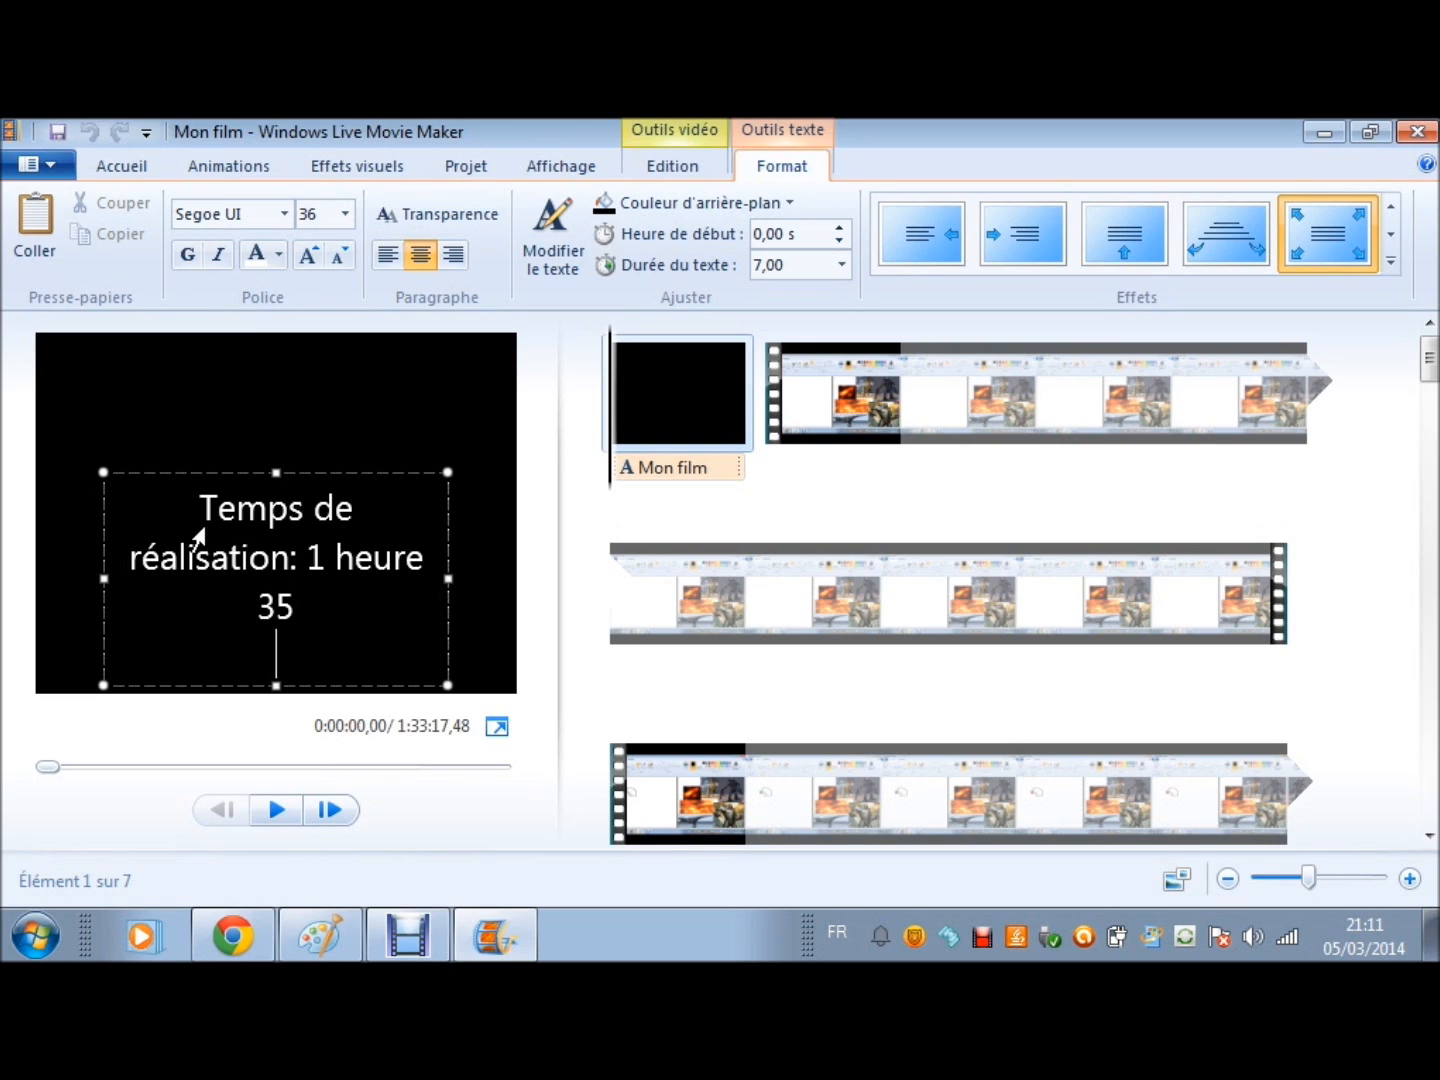
text(Vitesse de vid)
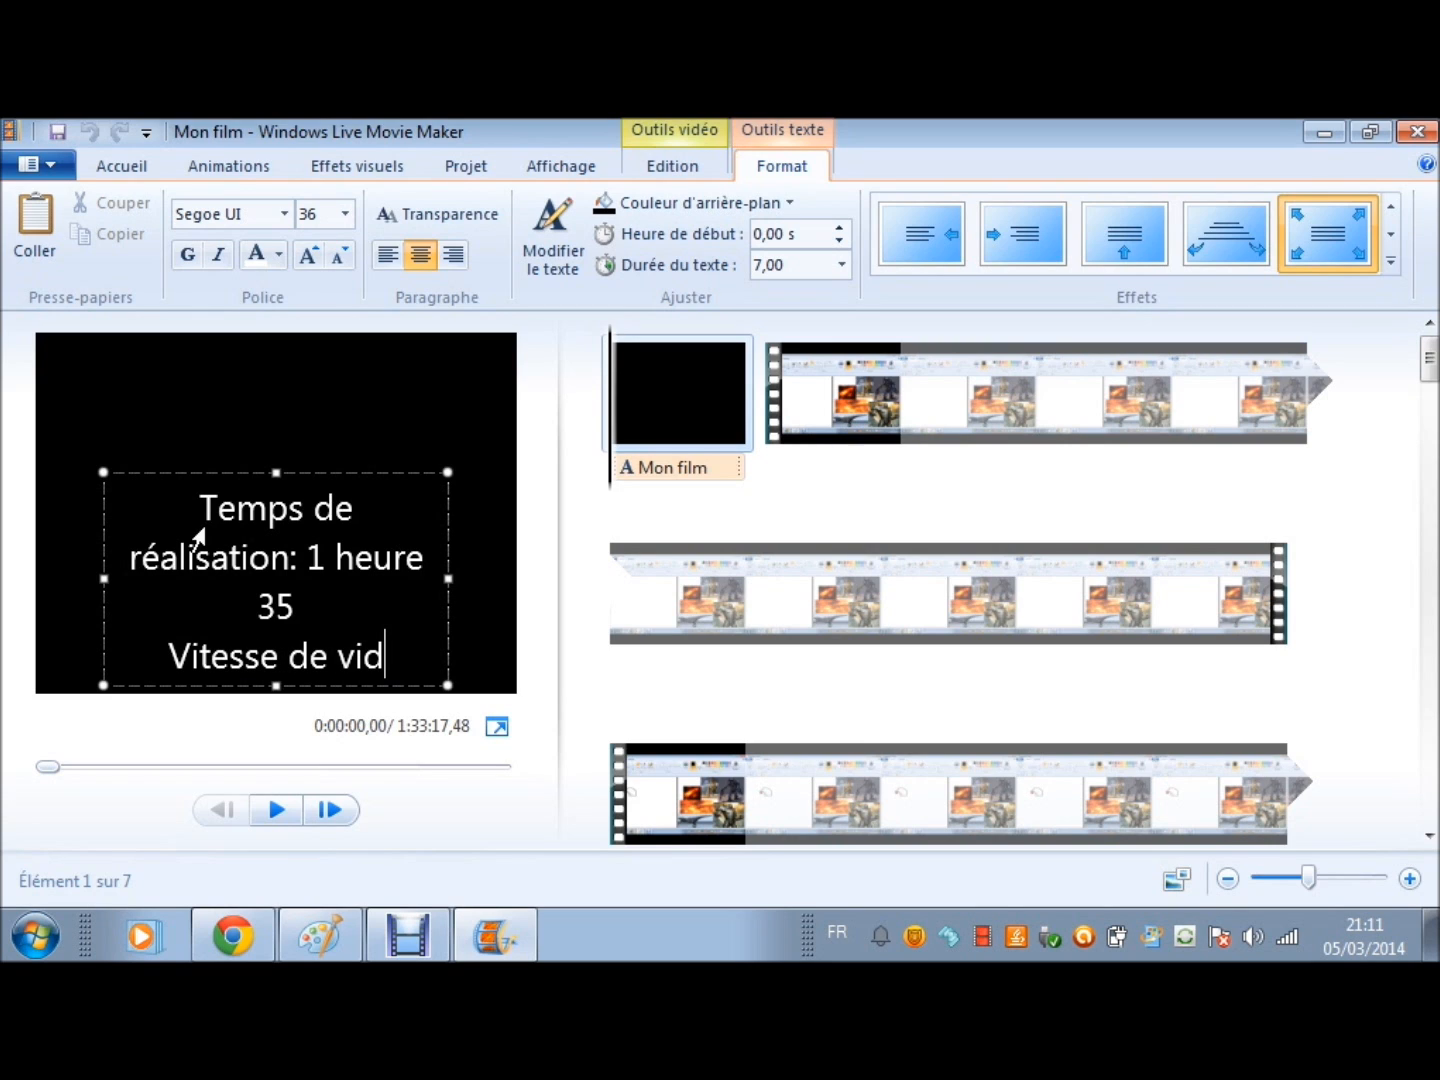
text(éo)
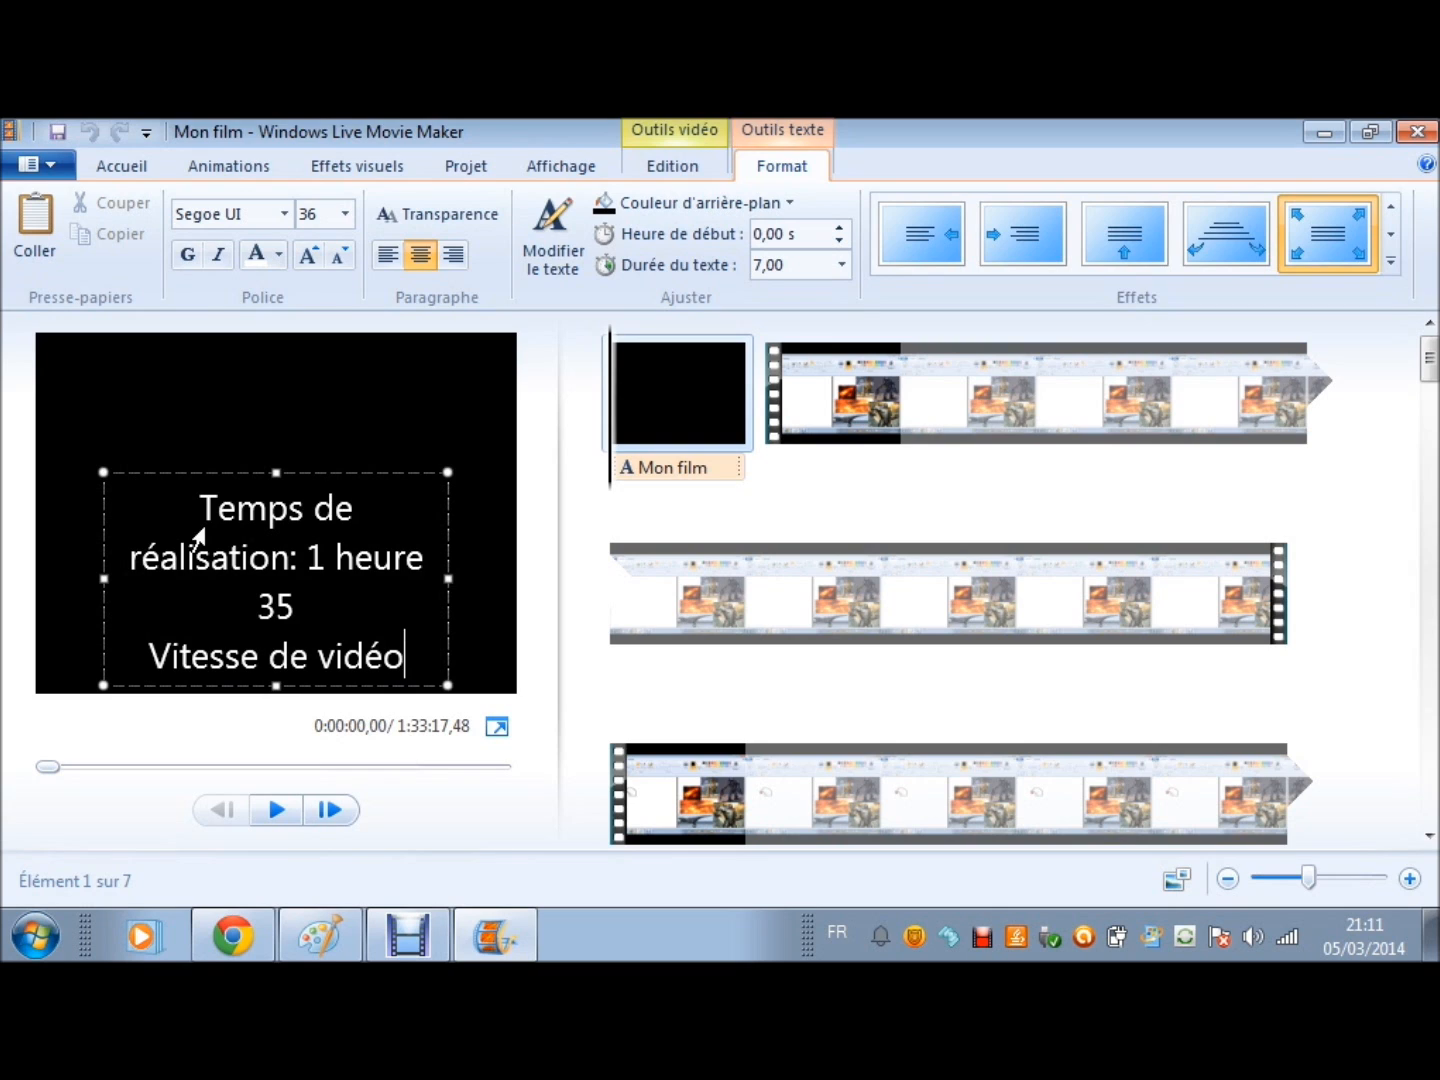
text(: X8)
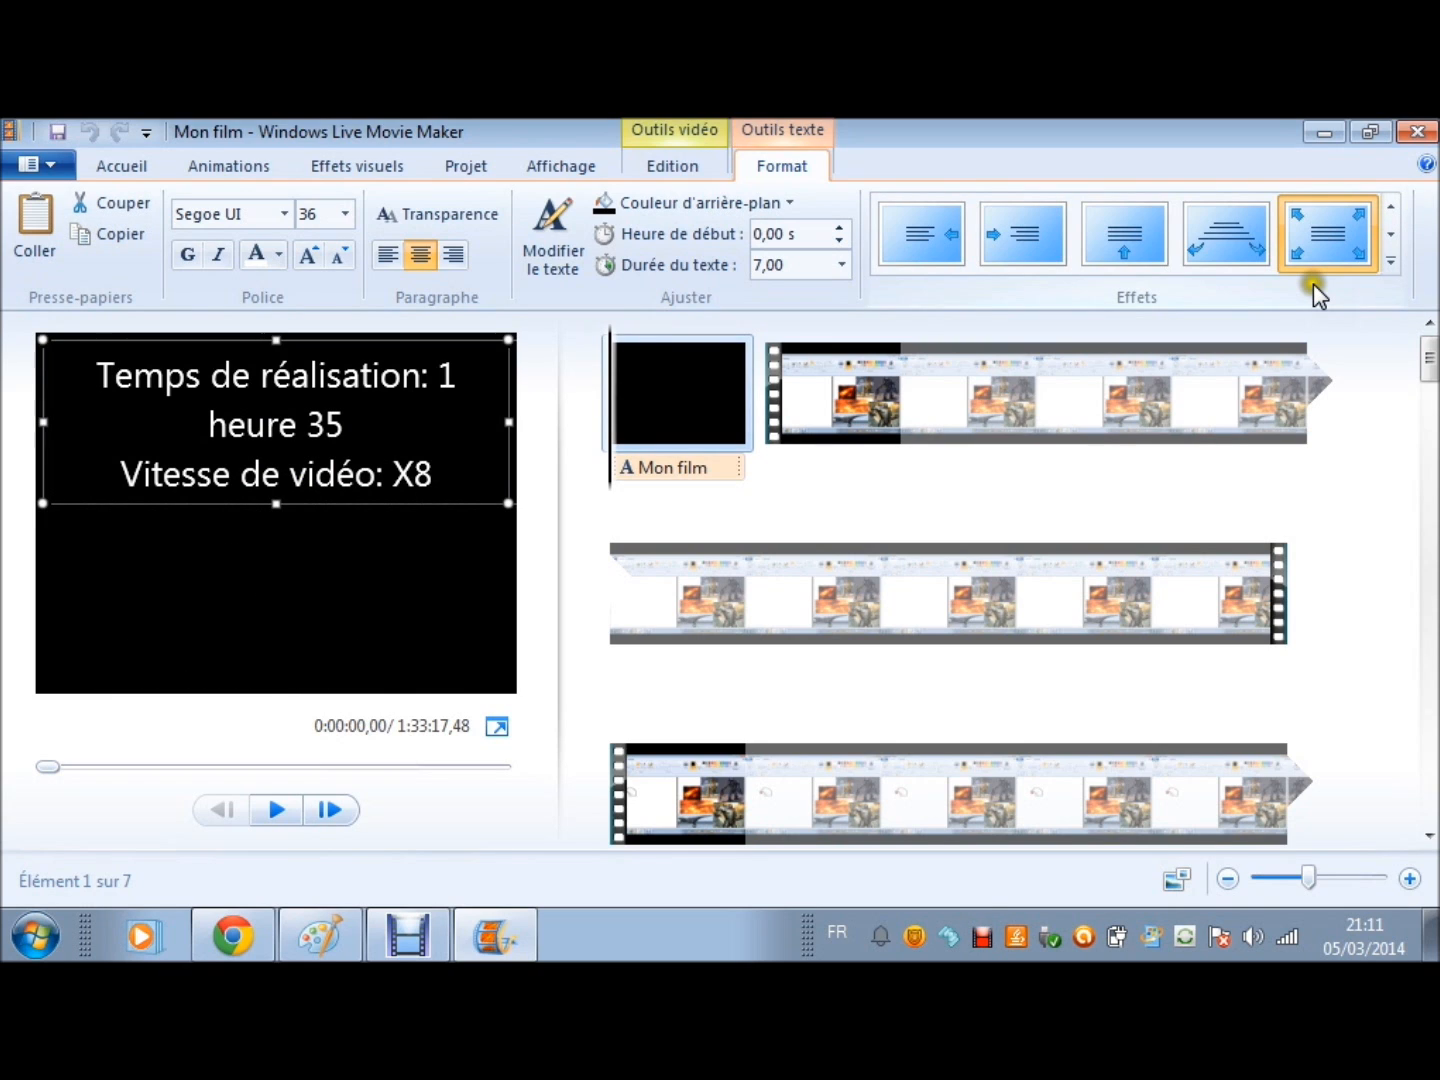
Step: Remove the animated text effect from the title and increase its font size to 48
click(1391, 210)
click(311, 257)
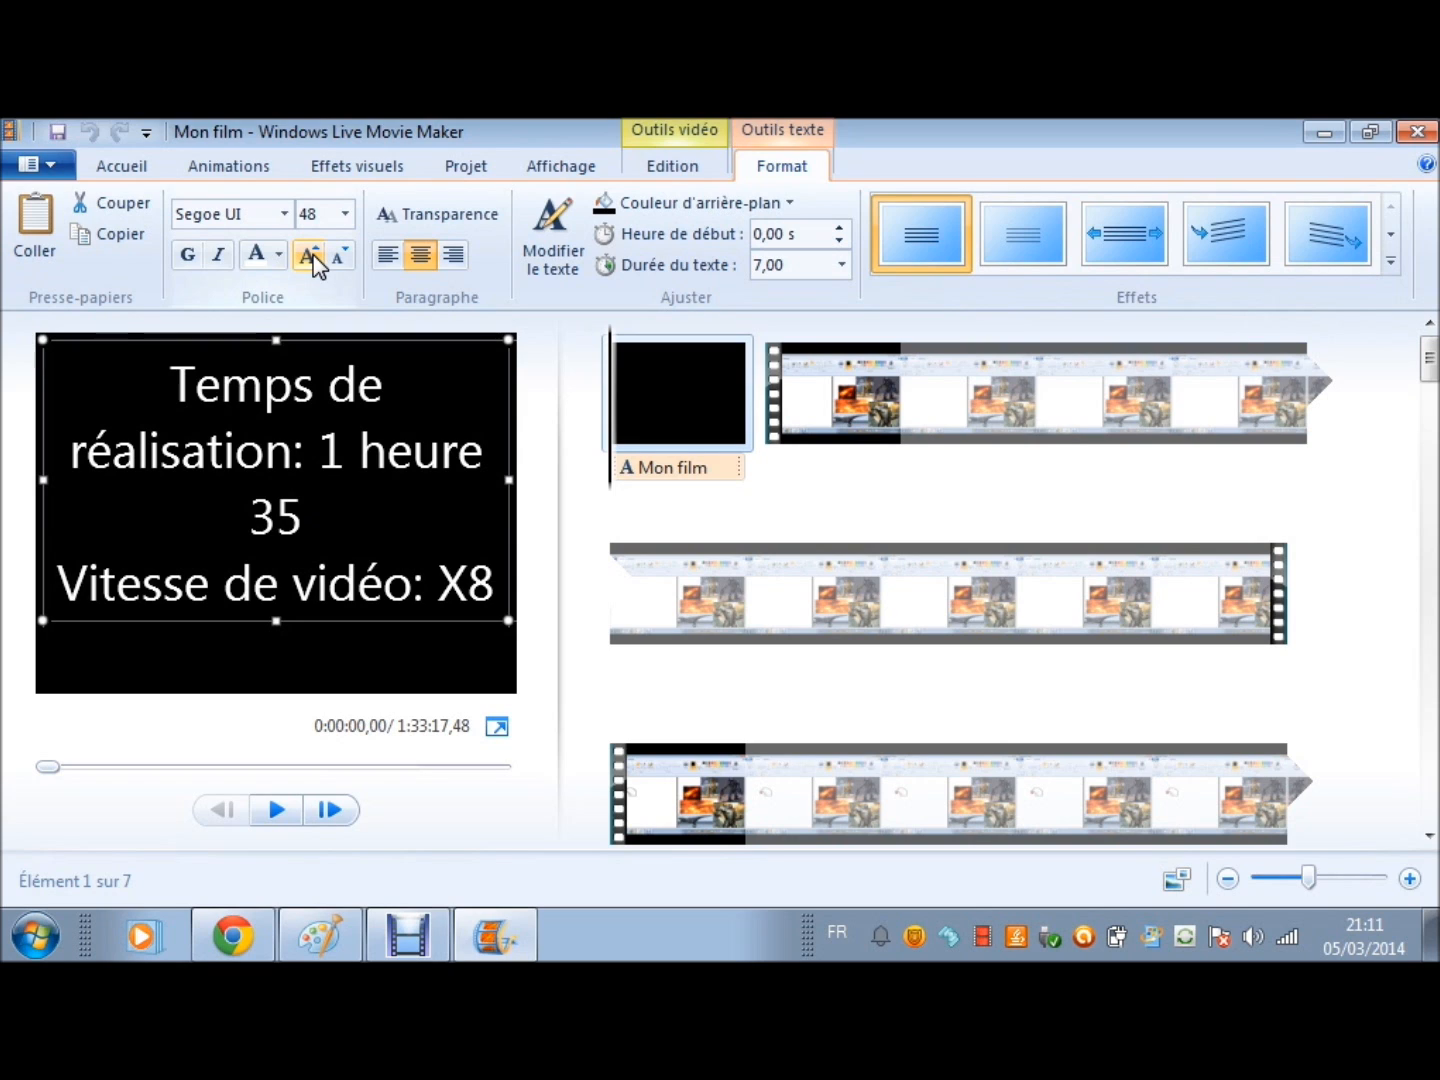
Step: Put "1 heure 35" on its own line in the title and centre the text box vertically on the card
click(319, 472)
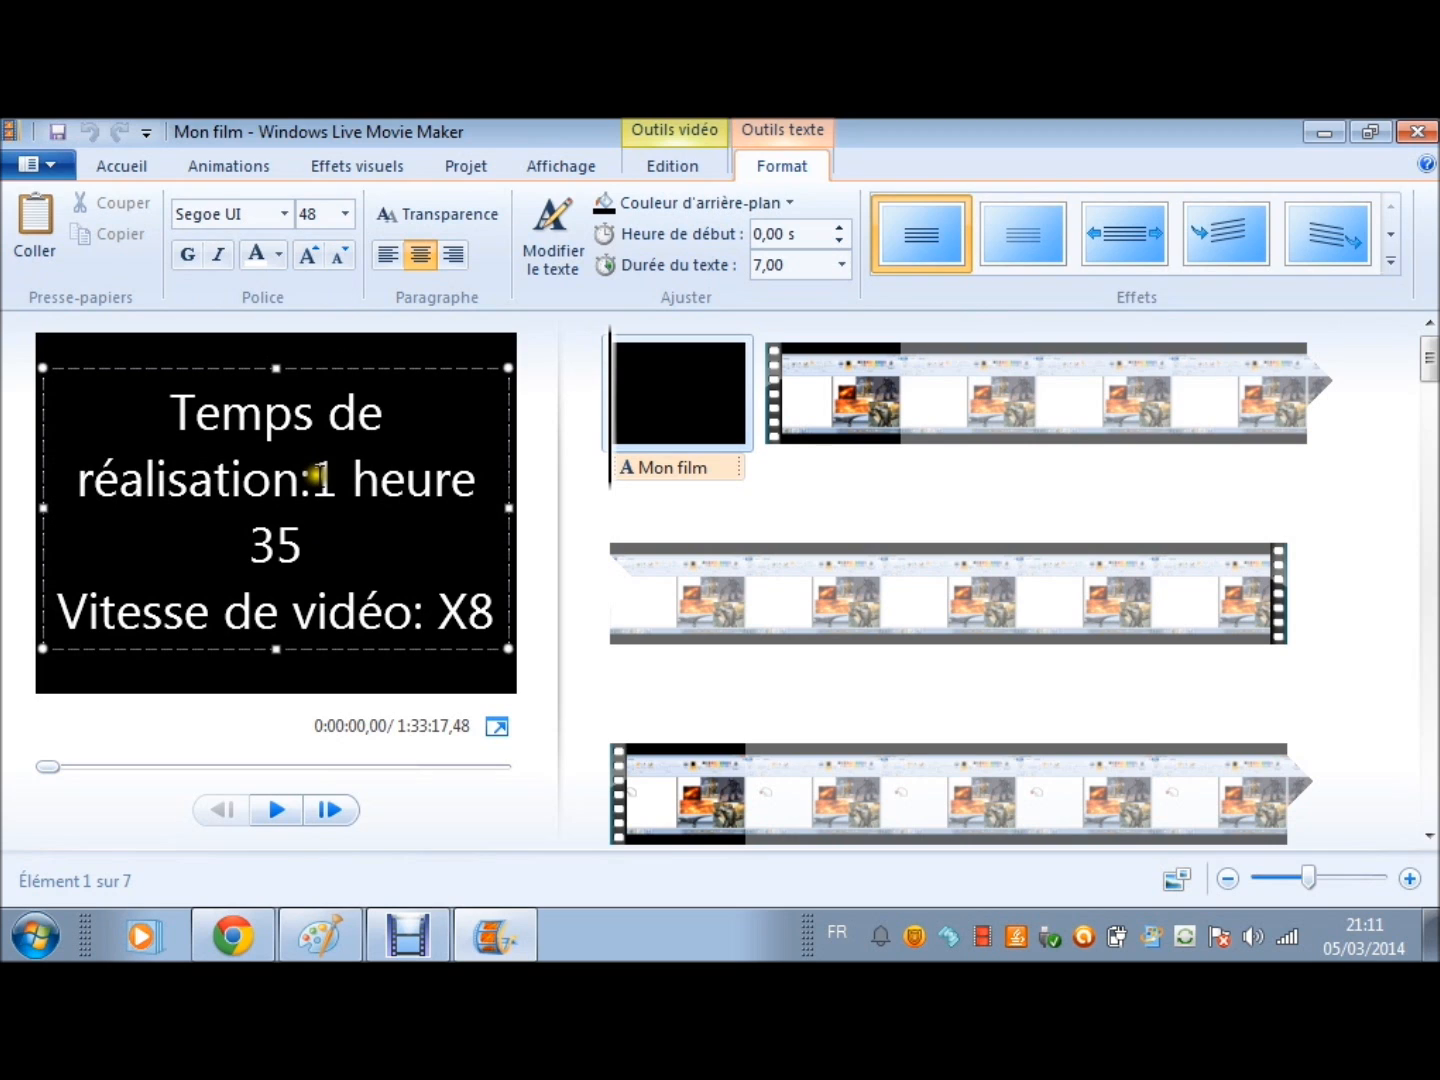
key(Return)
click(353, 354)
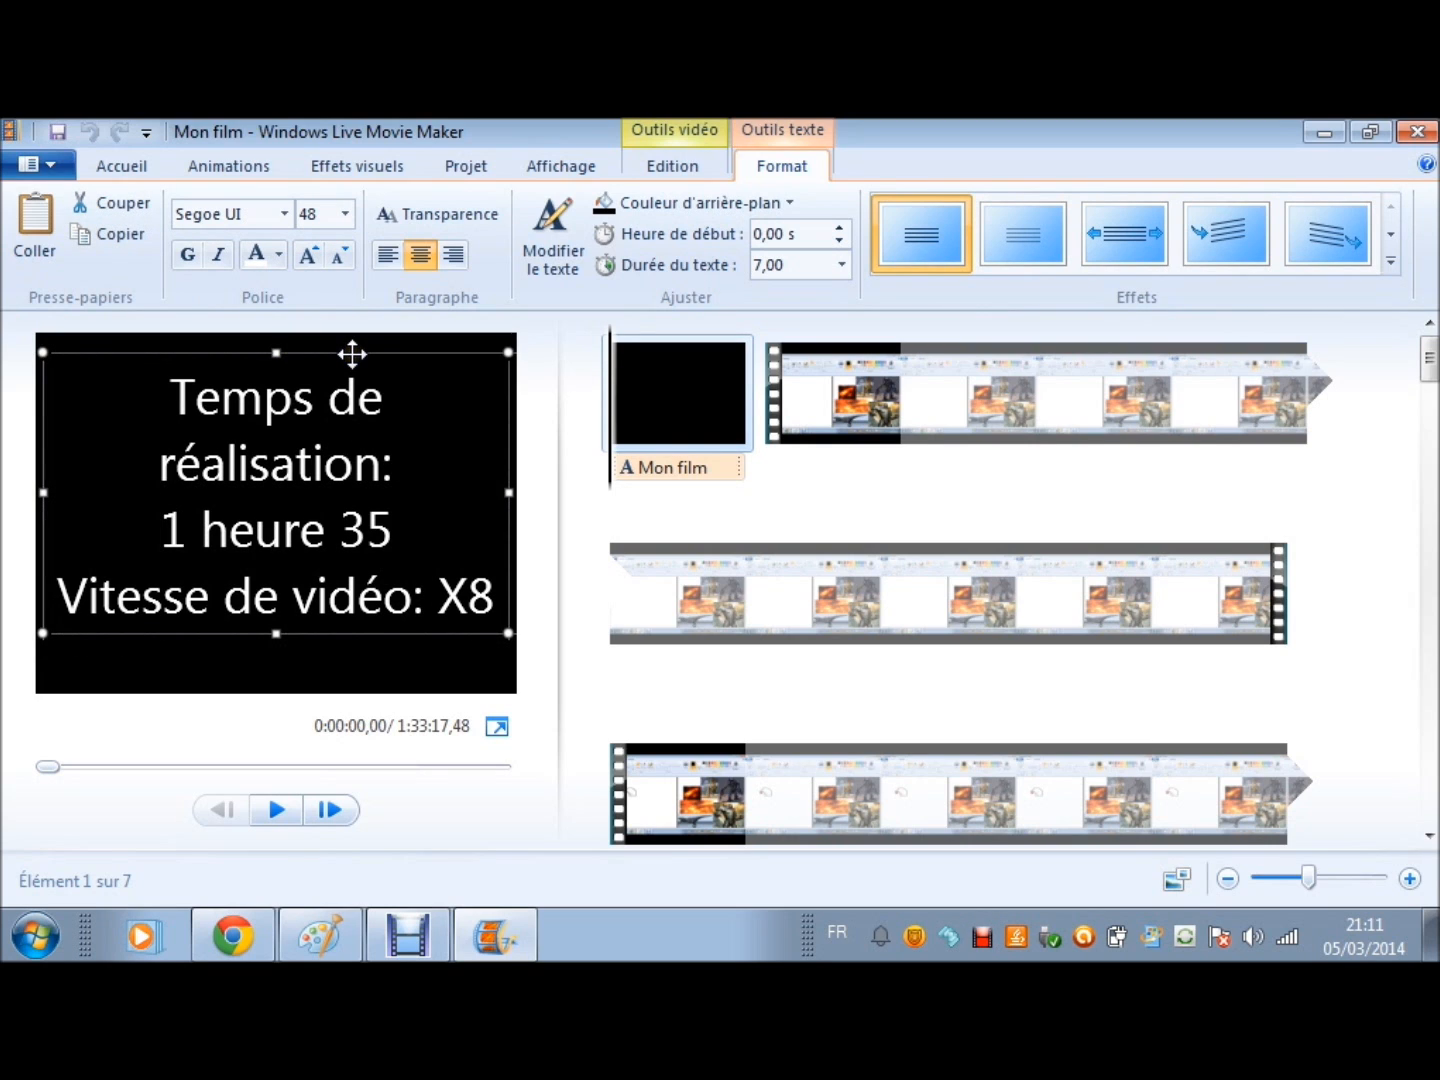
Step: Split the remaining part of the first recording at 0:08:05,52 and again at 0:09:45,21
click(1147, 599)
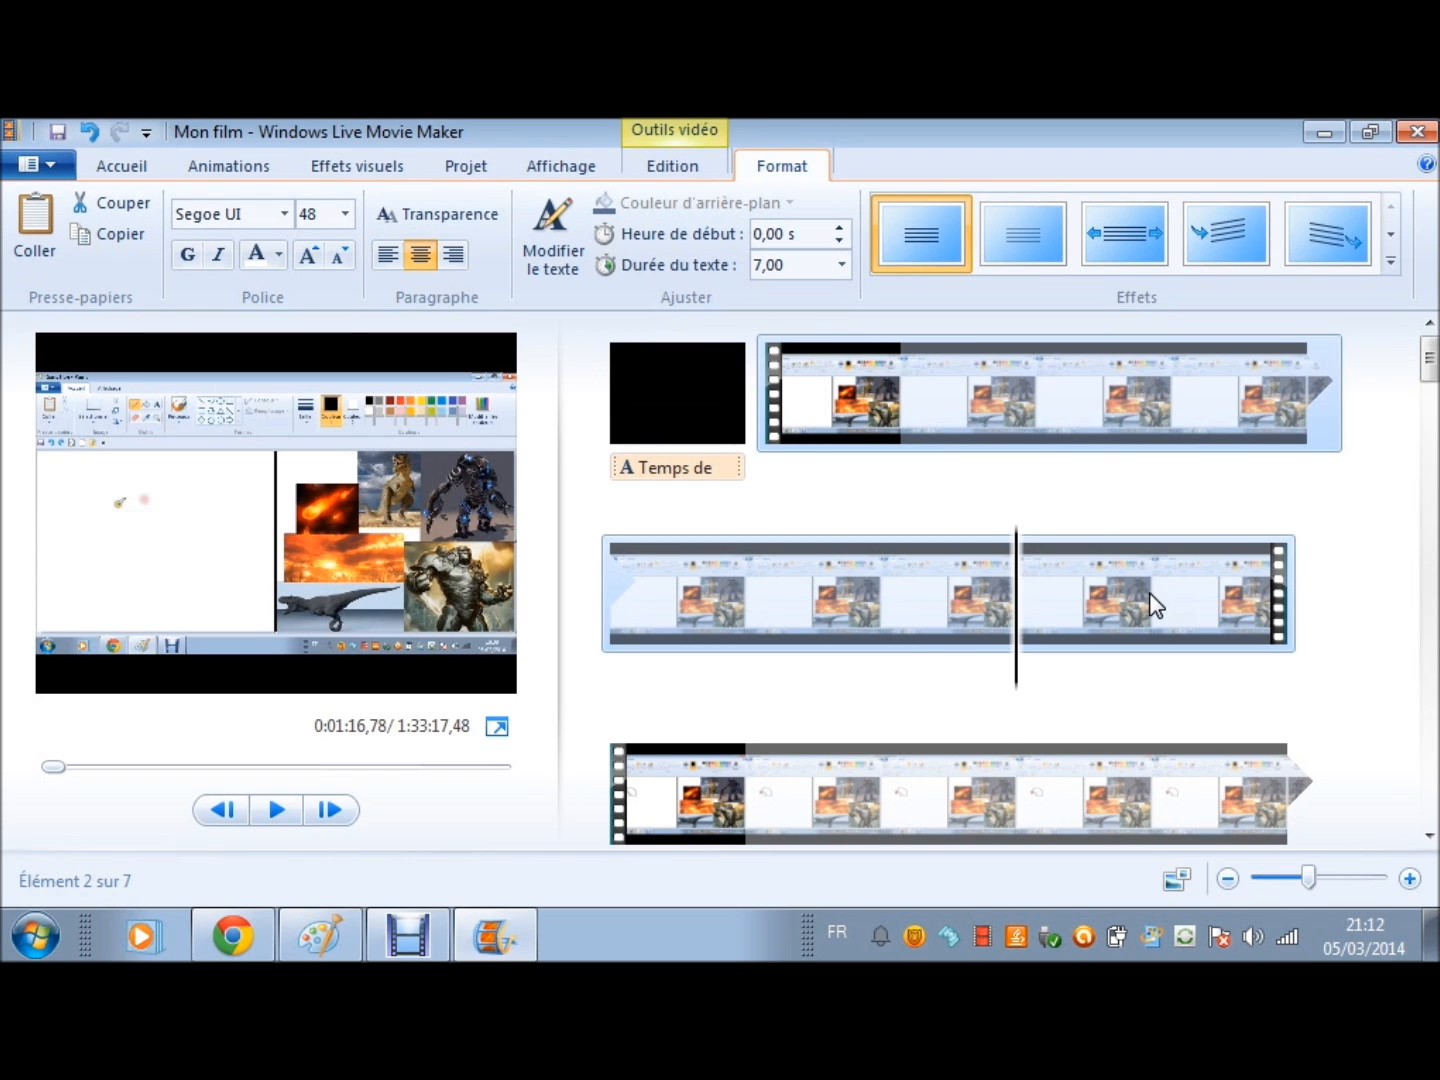
click(1229, 492)
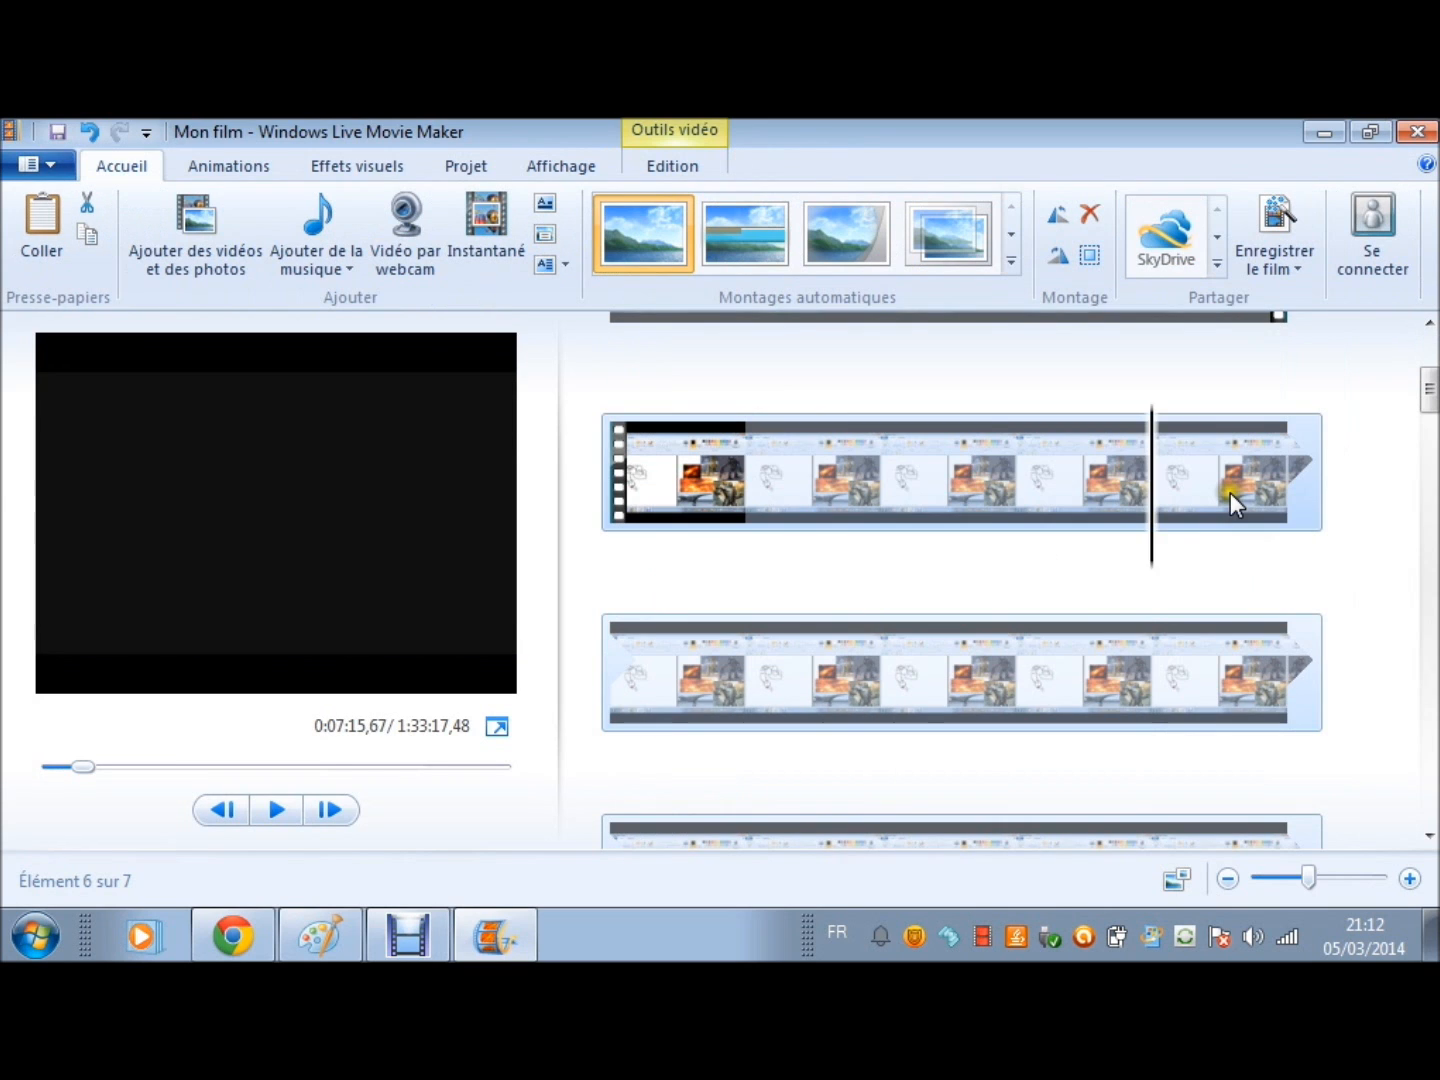
click(1176, 676)
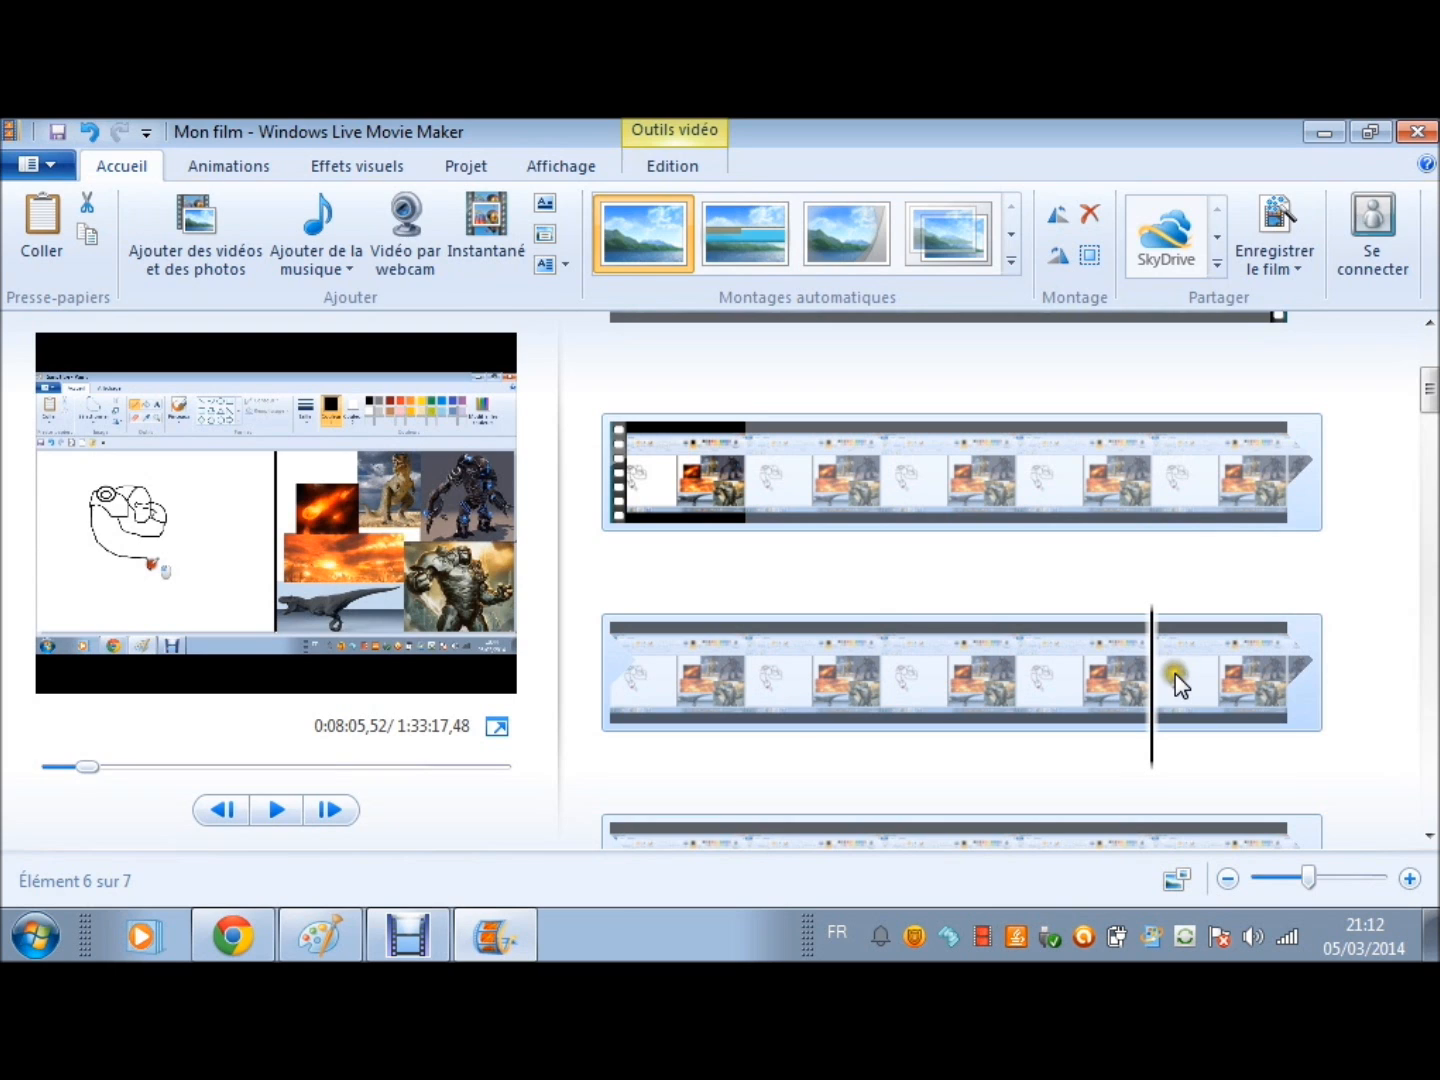
click(672, 167)
click(773, 224)
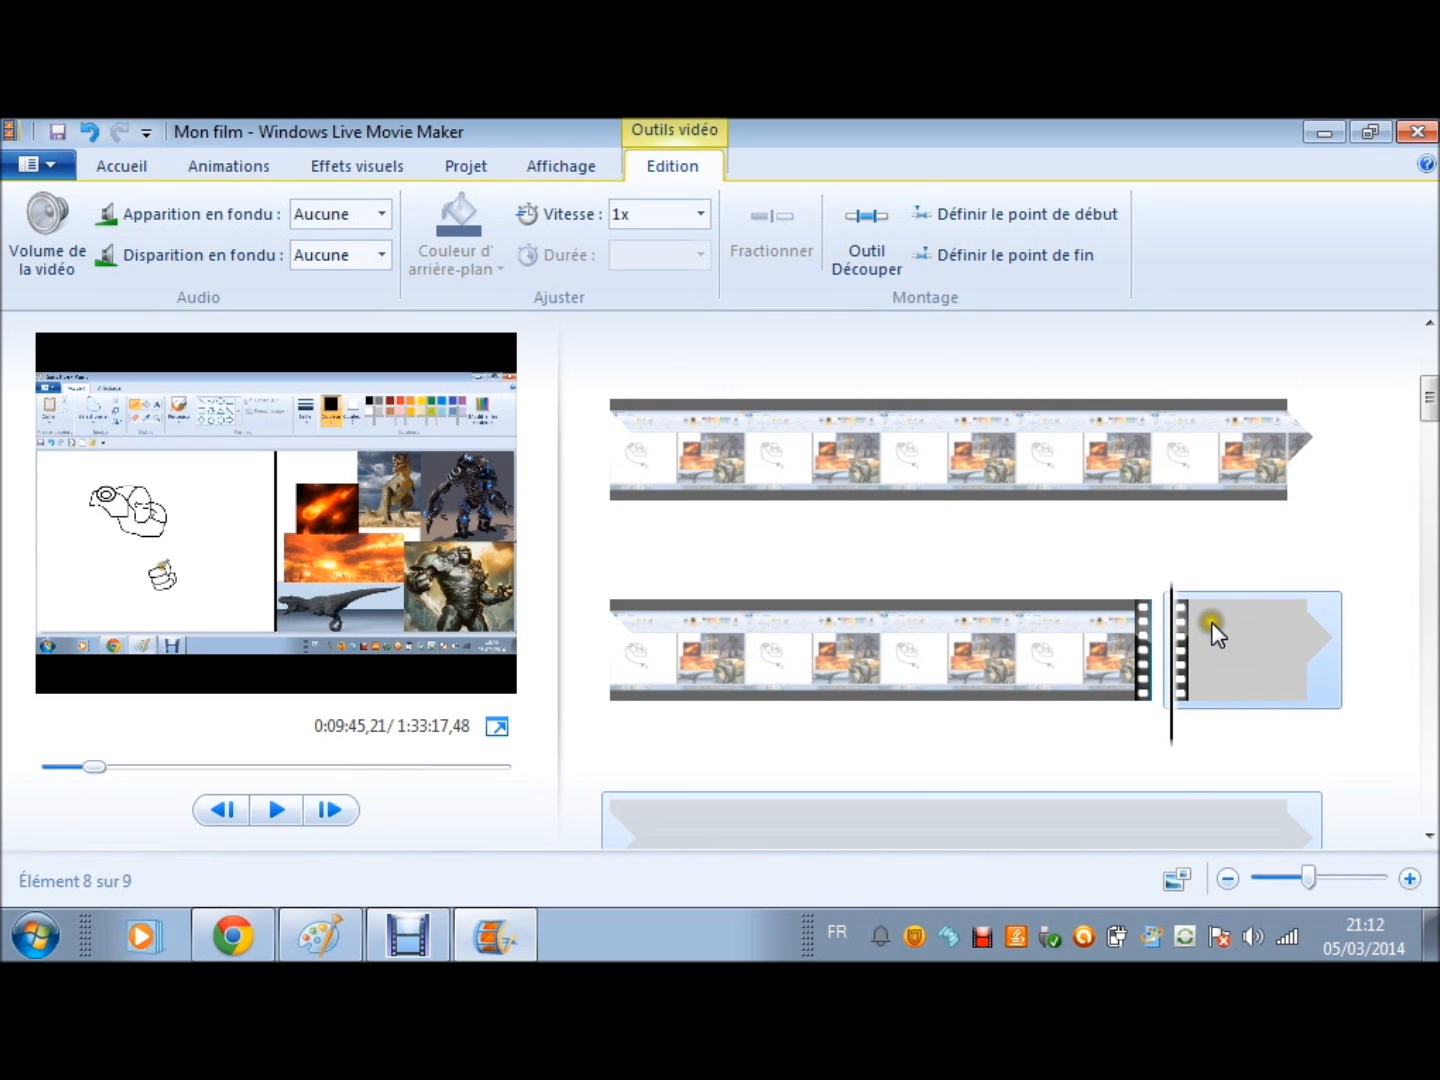
Step: Split the remaining part of the first recording at 0:11:24,90 and again at 0:13:04,59
scroll(1210, 622, down, 3)
click(1174, 722)
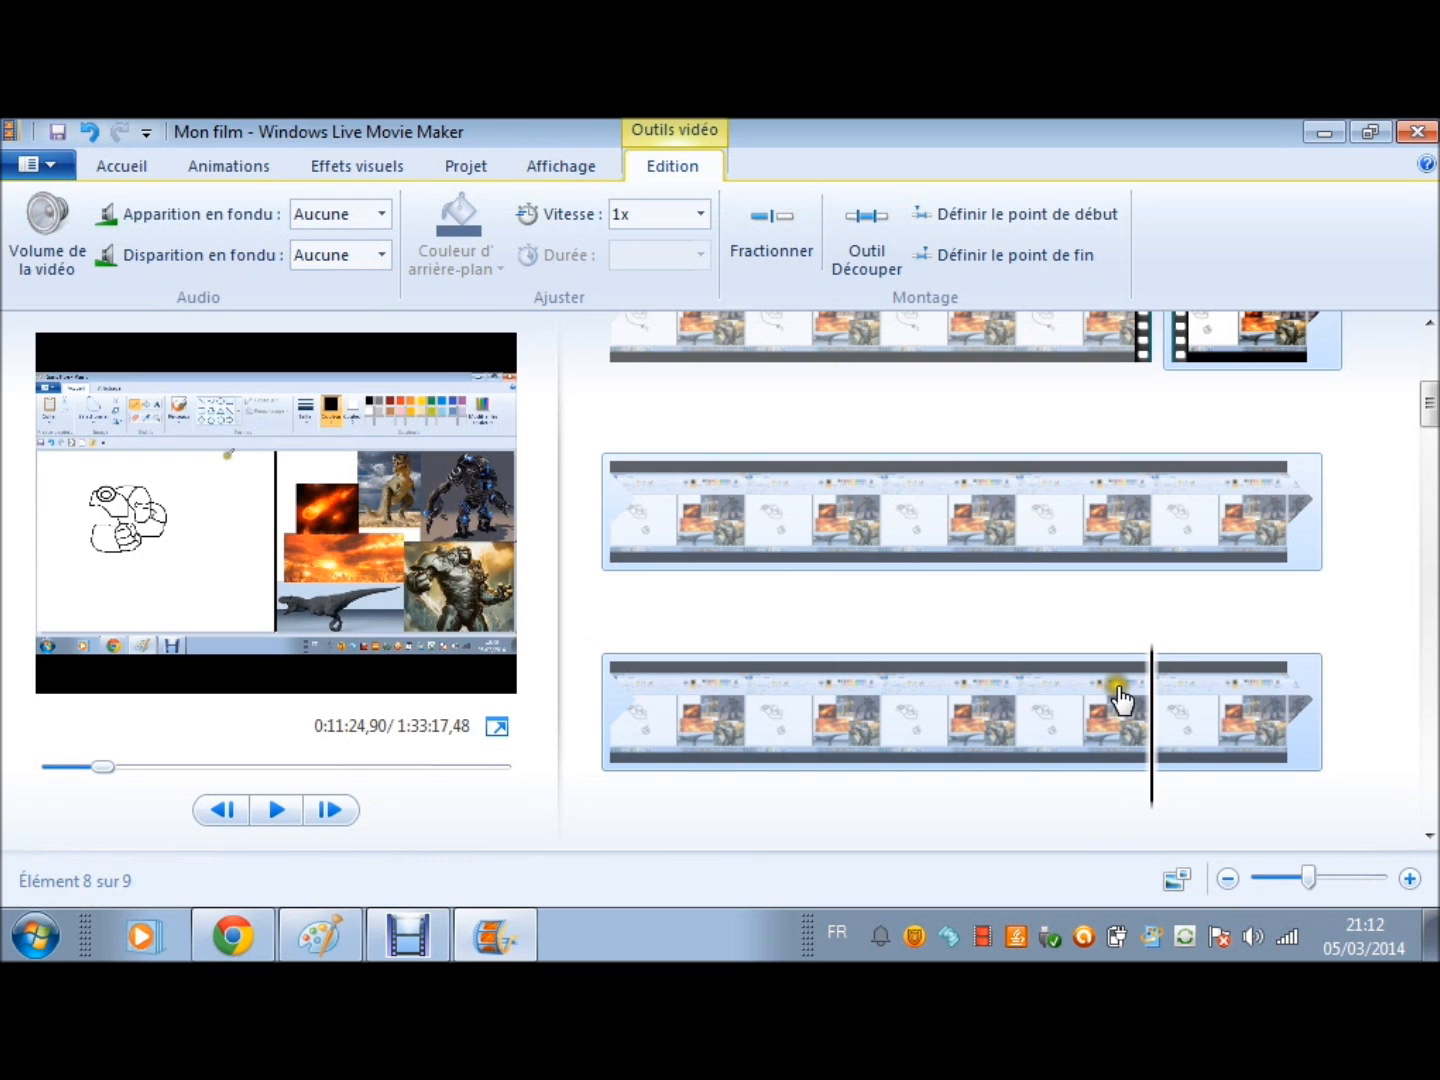
key(m)
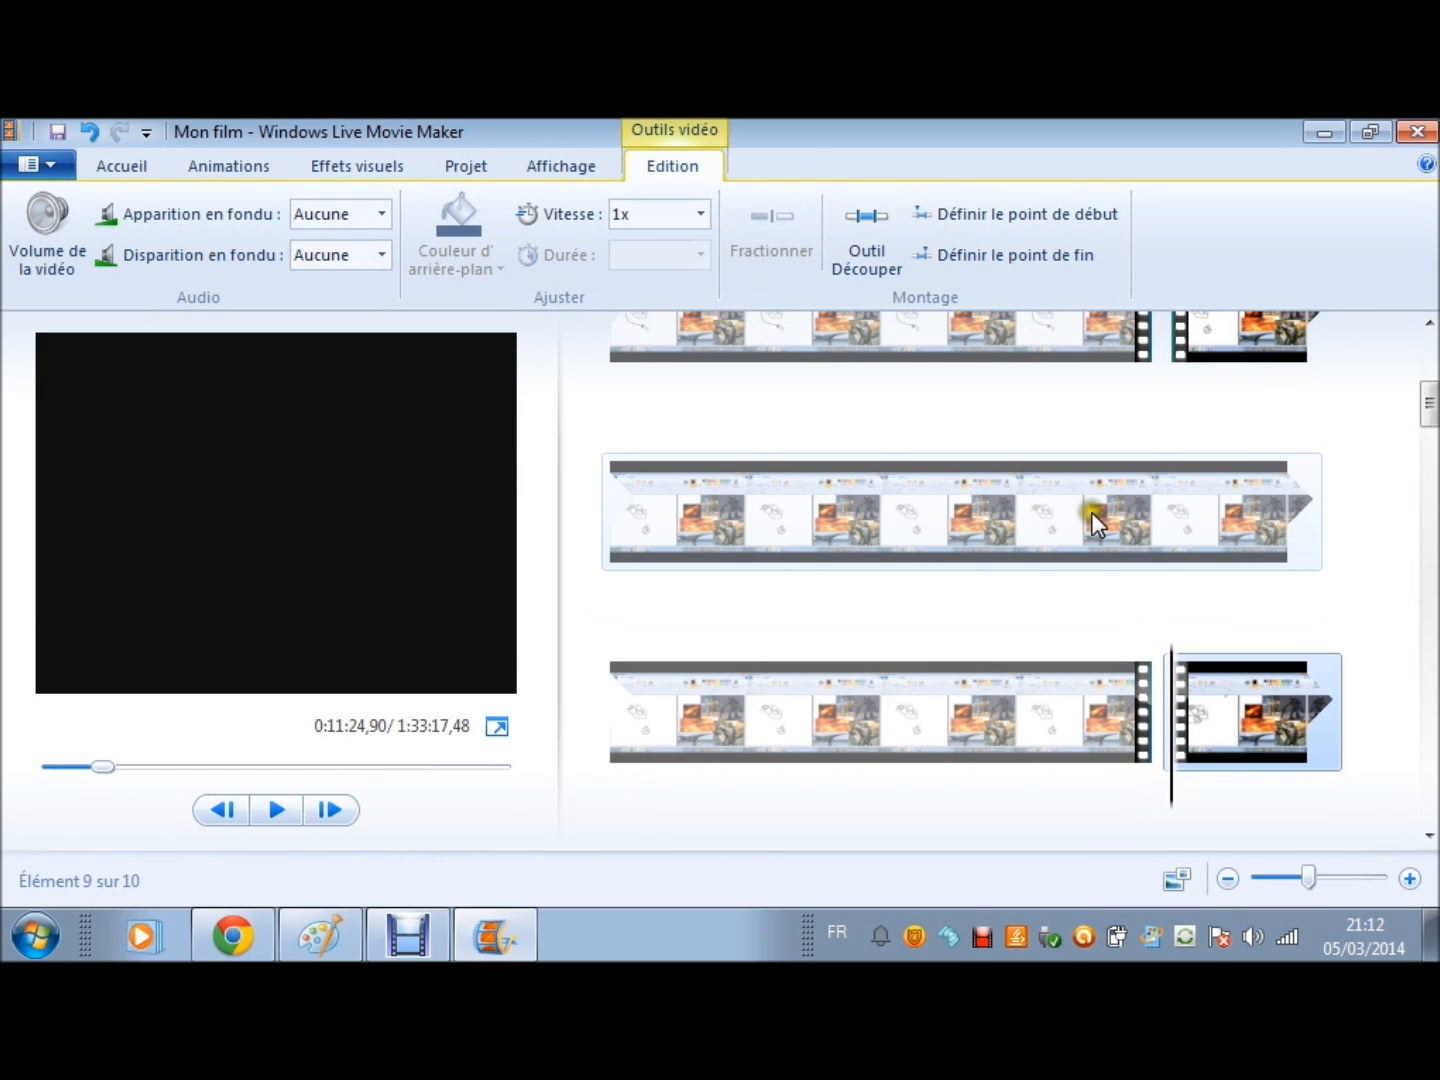
scroll(1091, 511, down, 2)
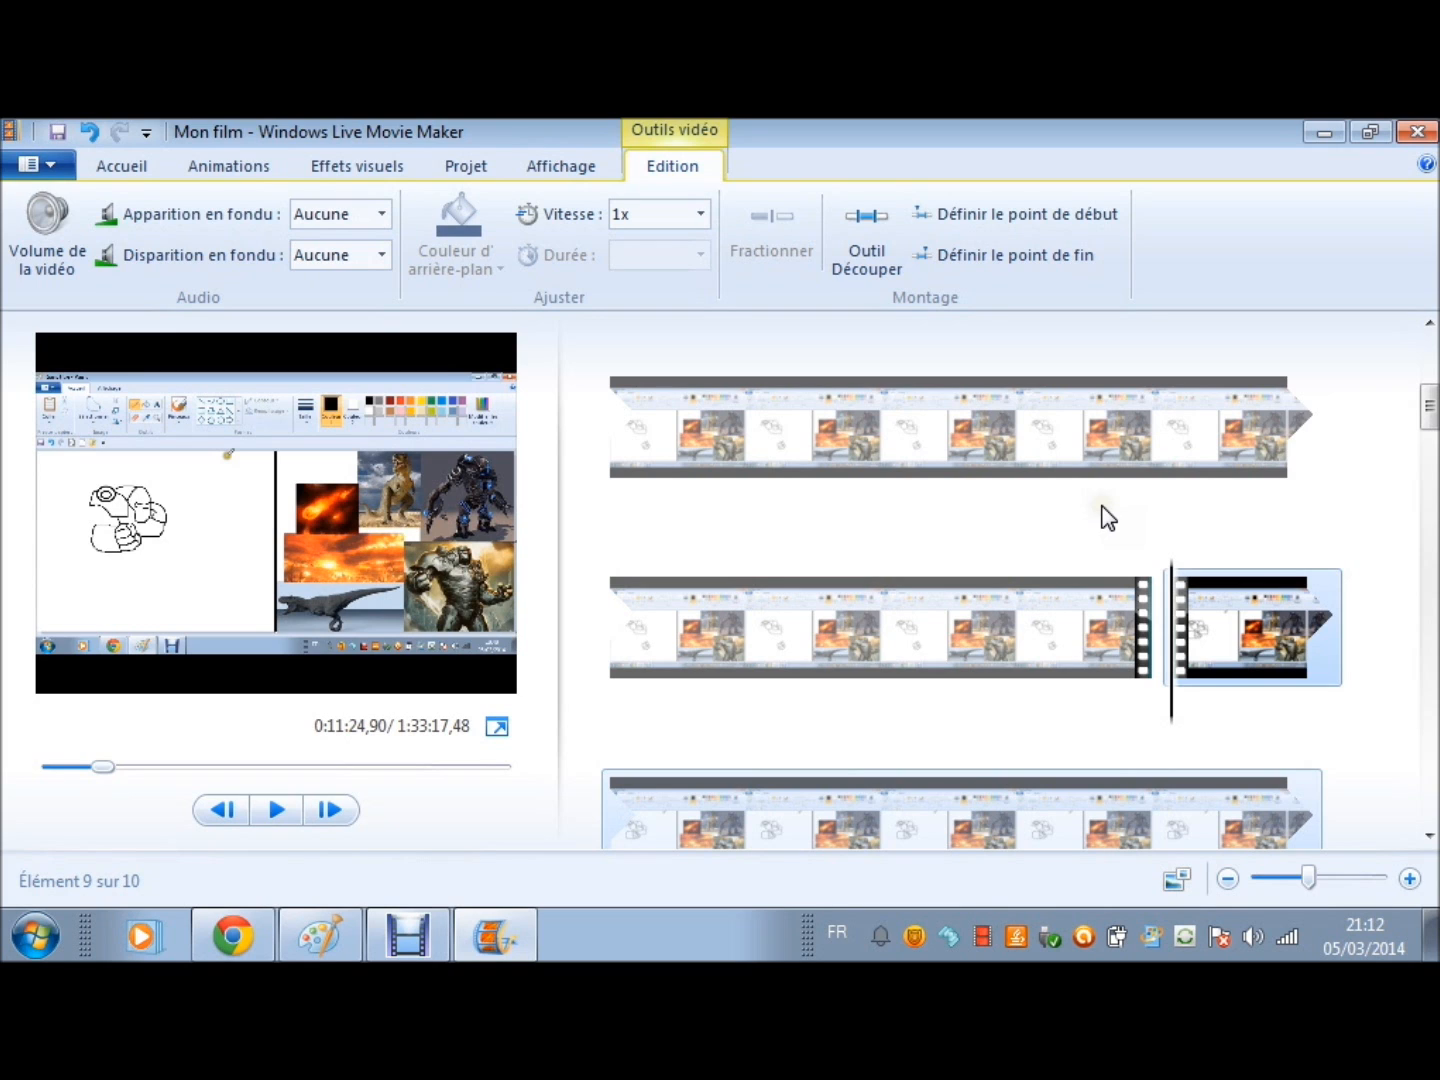
click(1112, 498)
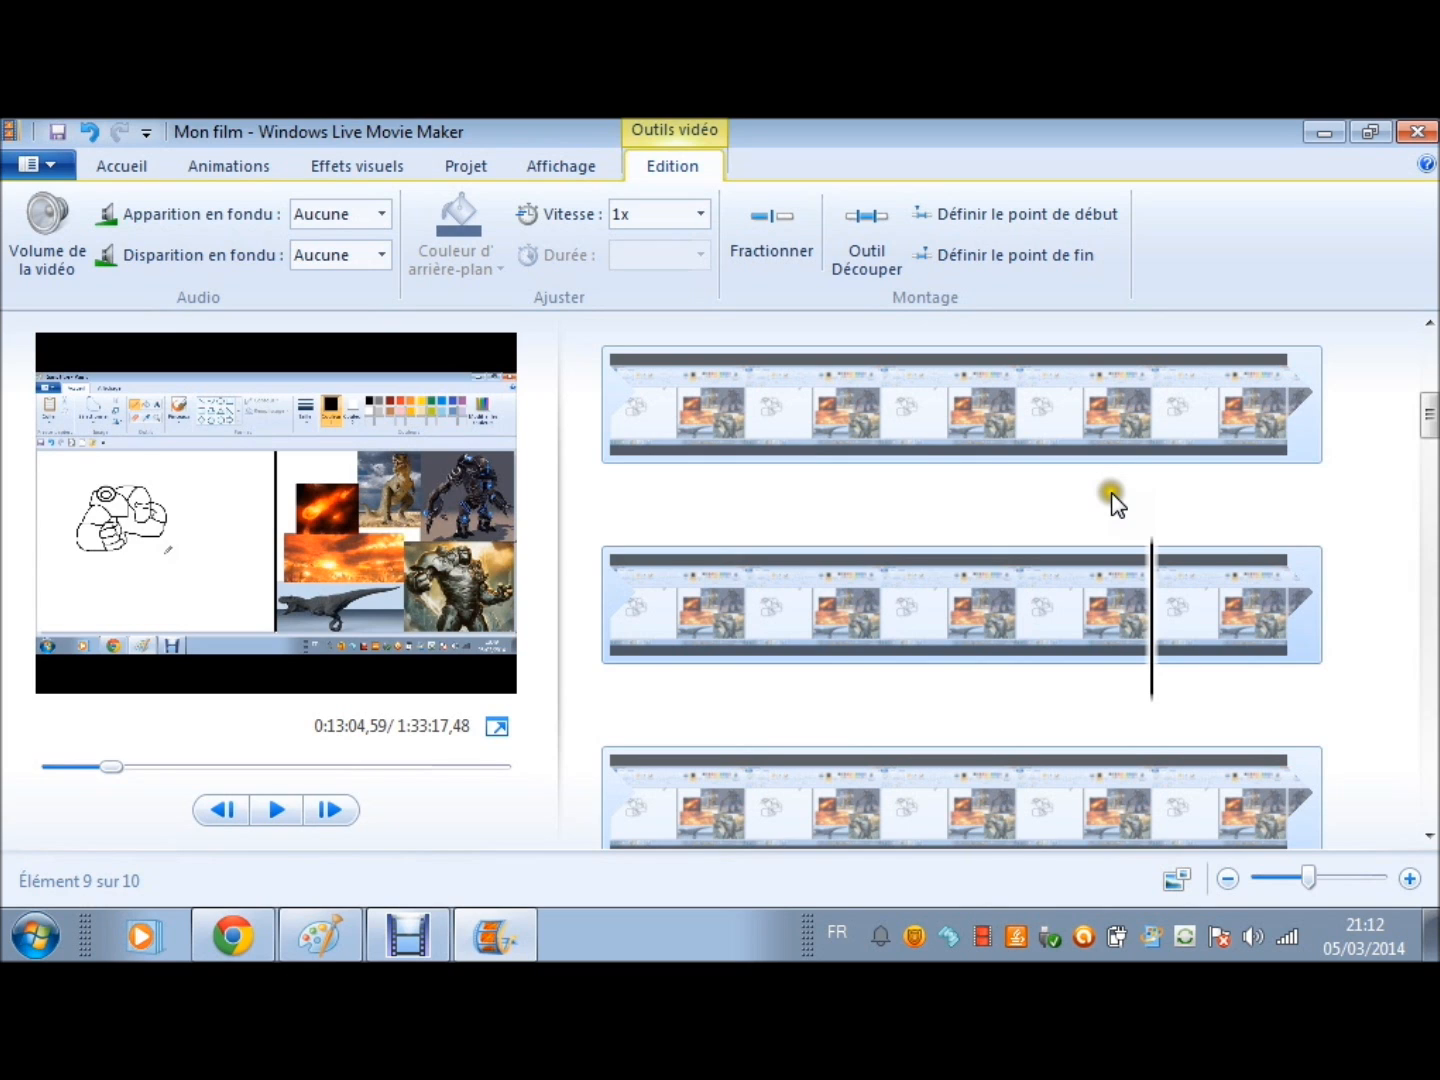
key(m)
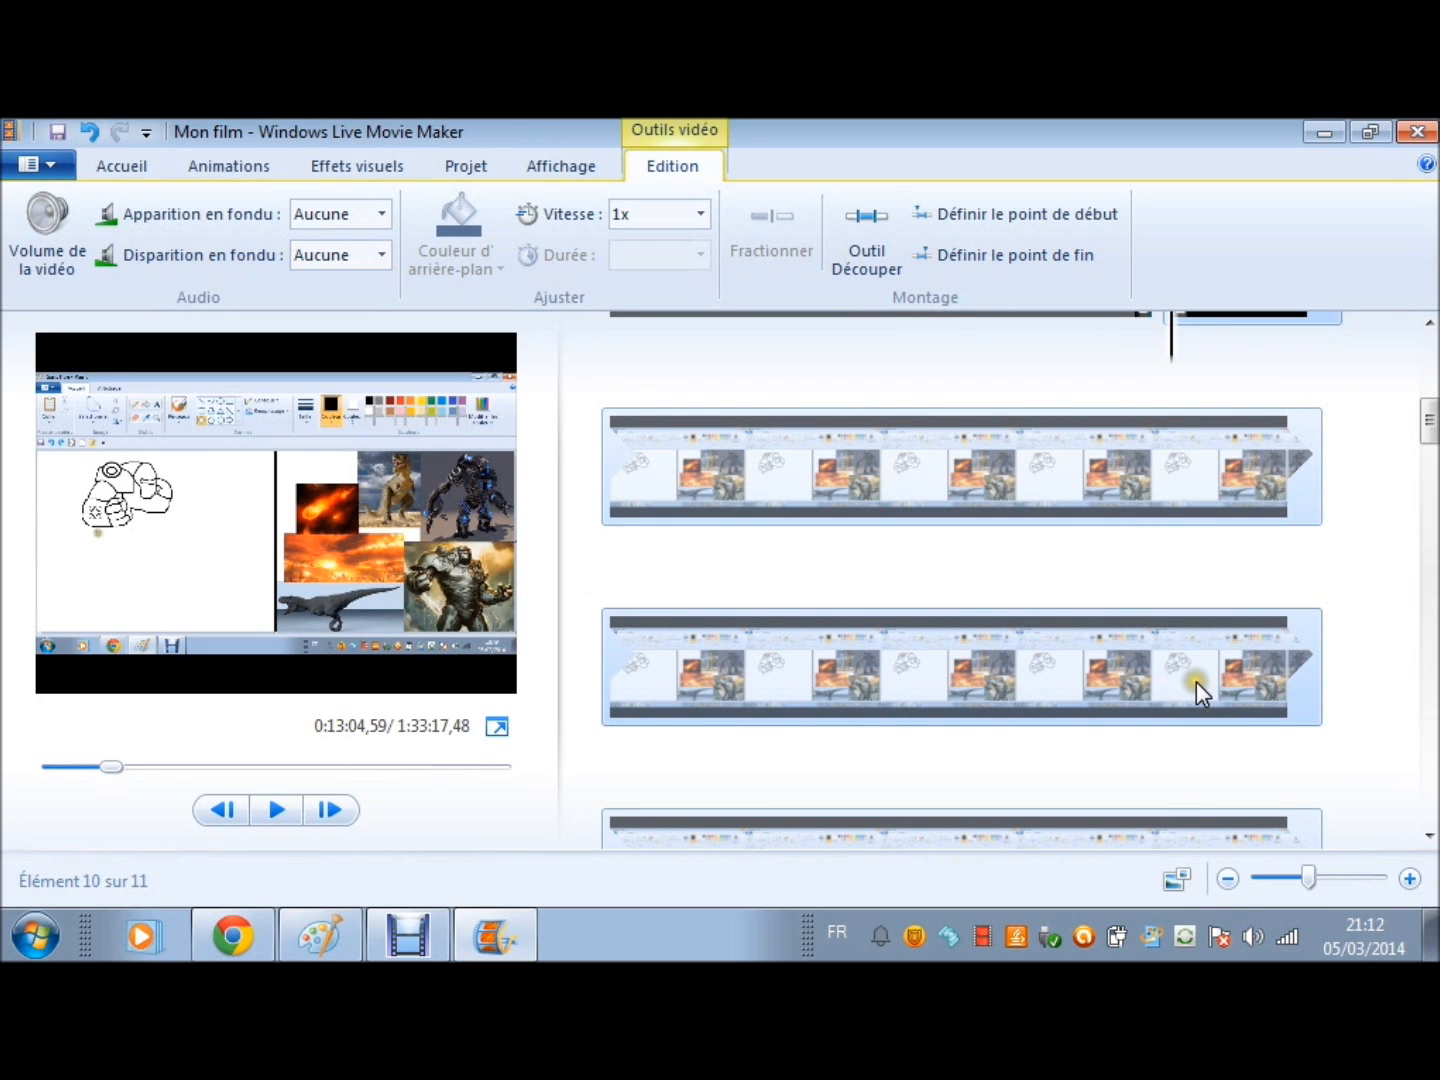
Step: Split the remaining part of the first recording at 0:14:44,28 and again at 0:16:23,98
click(1195, 681)
key(m)
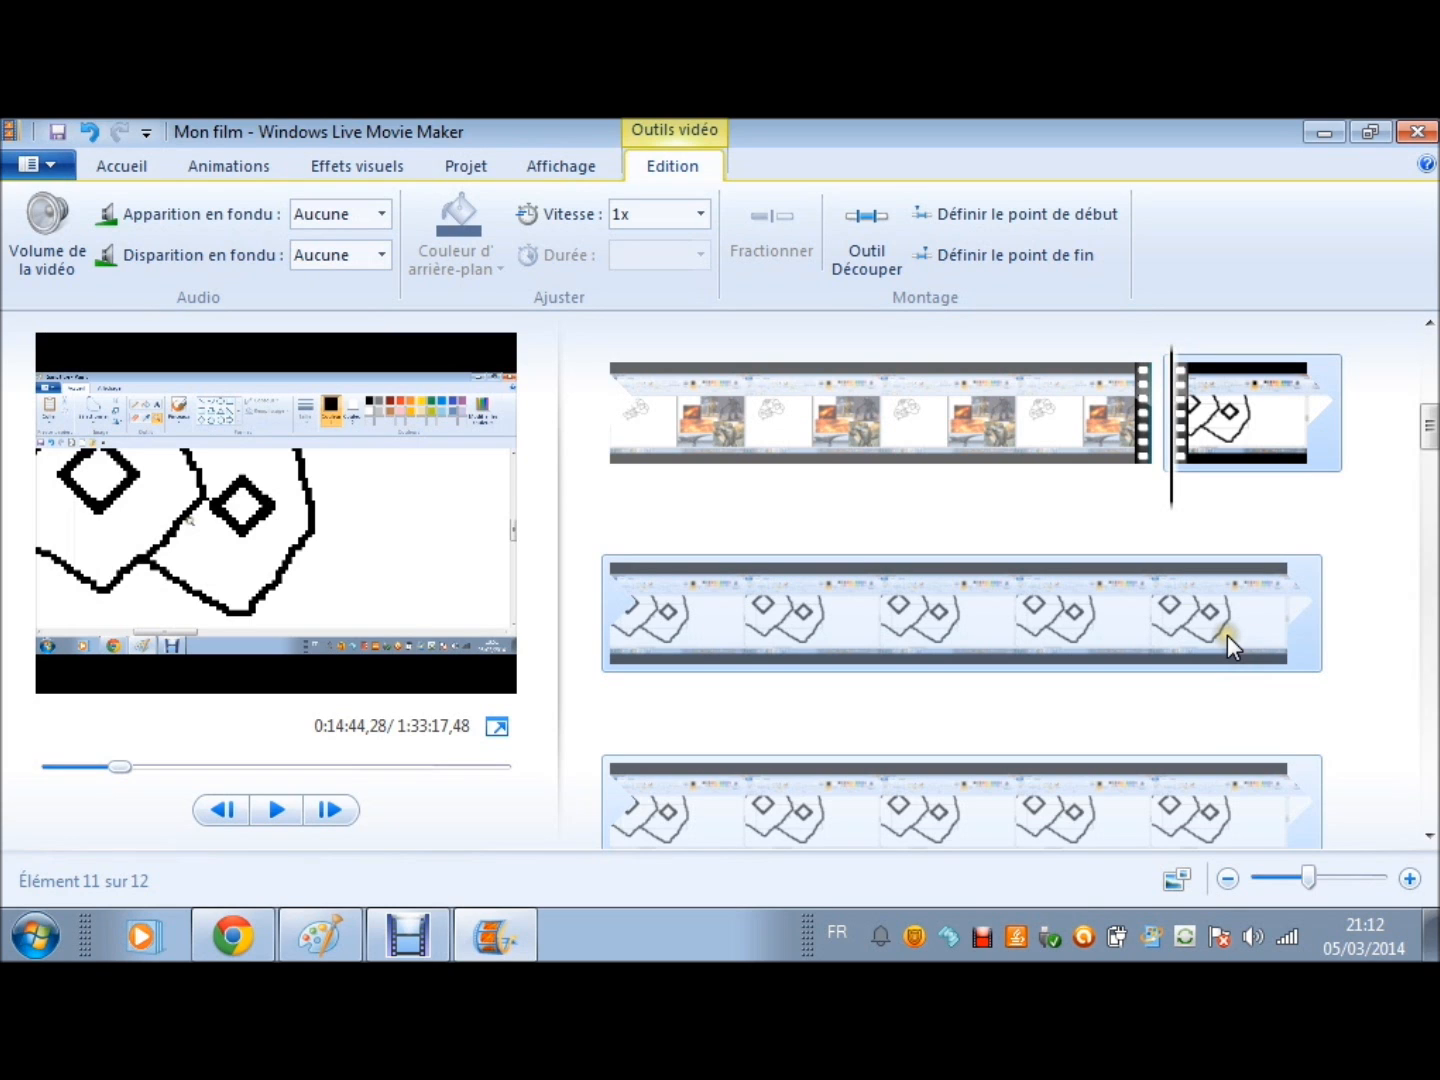
scroll(1227, 635, down, 1)
click(1158, 728)
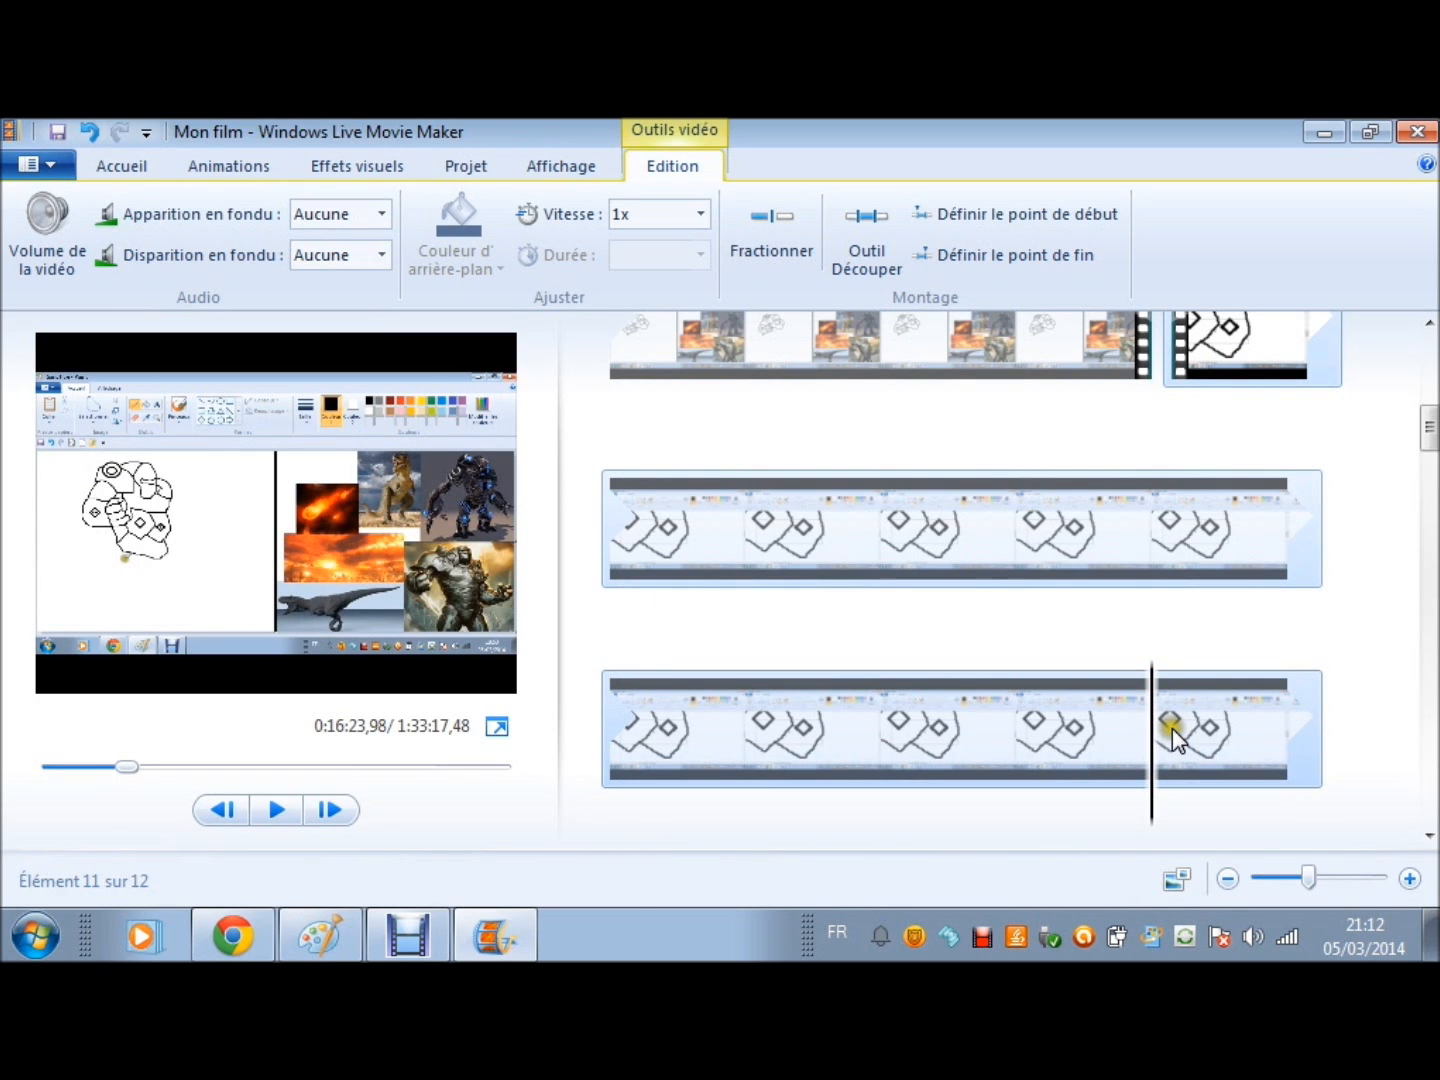
click(772, 263)
Step: Split the remaining part of the first recording at 0:18:03,67, at 0:19:43,36 and at 0:21:23,05
scroll(1209, 608, down, 1)
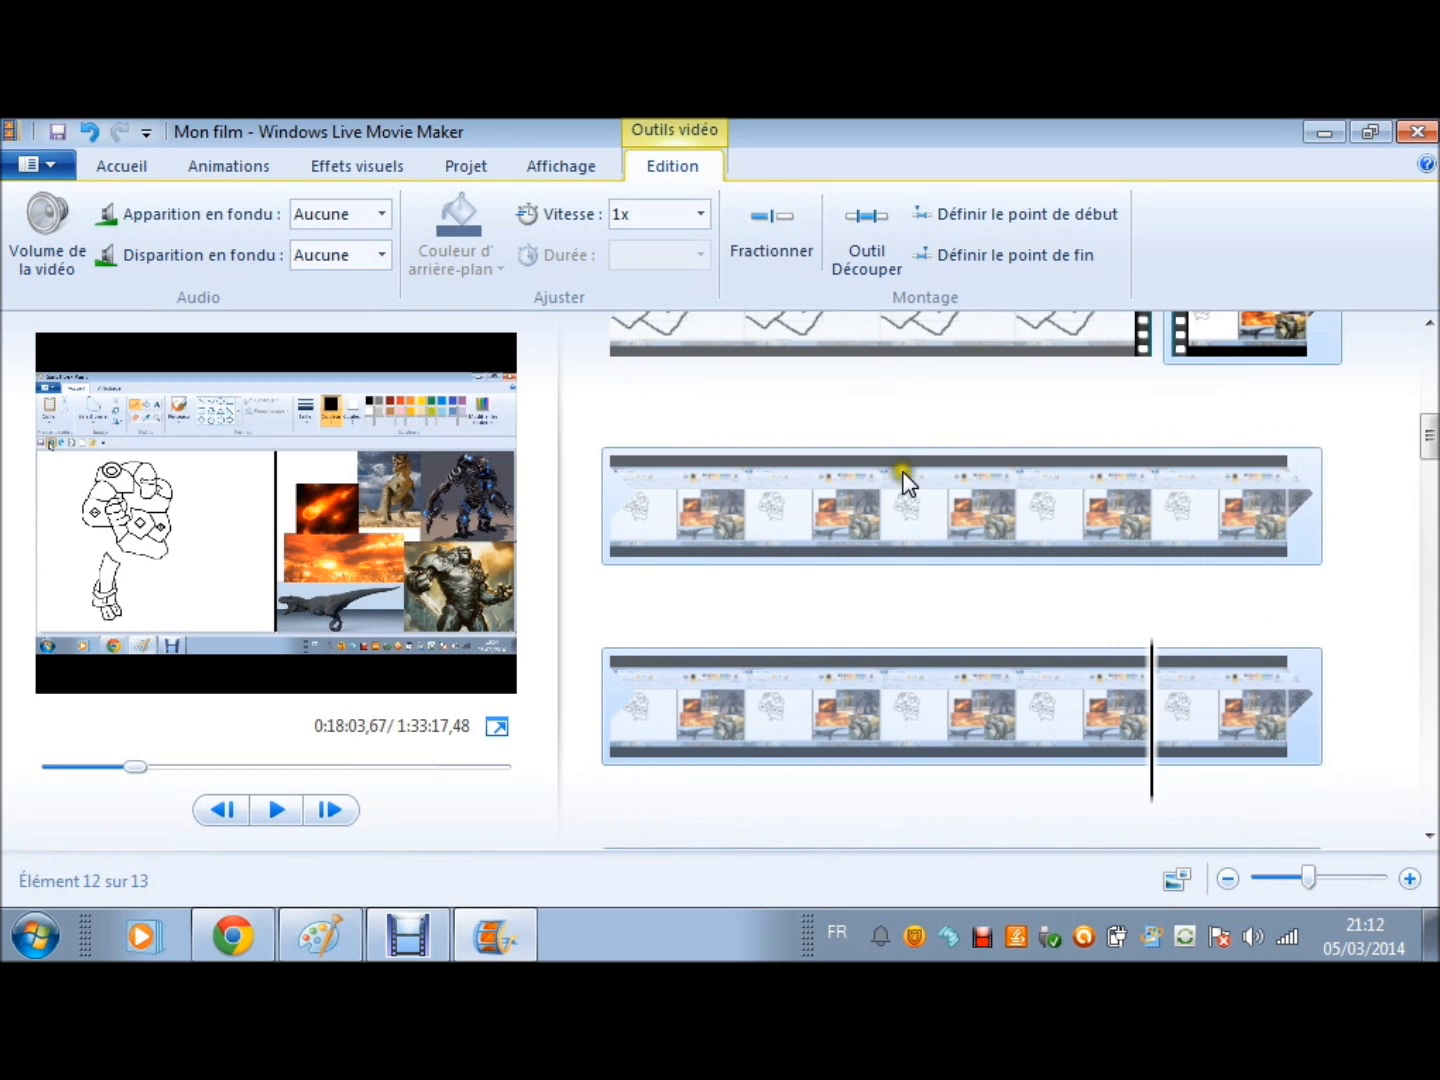
click(751, 258)
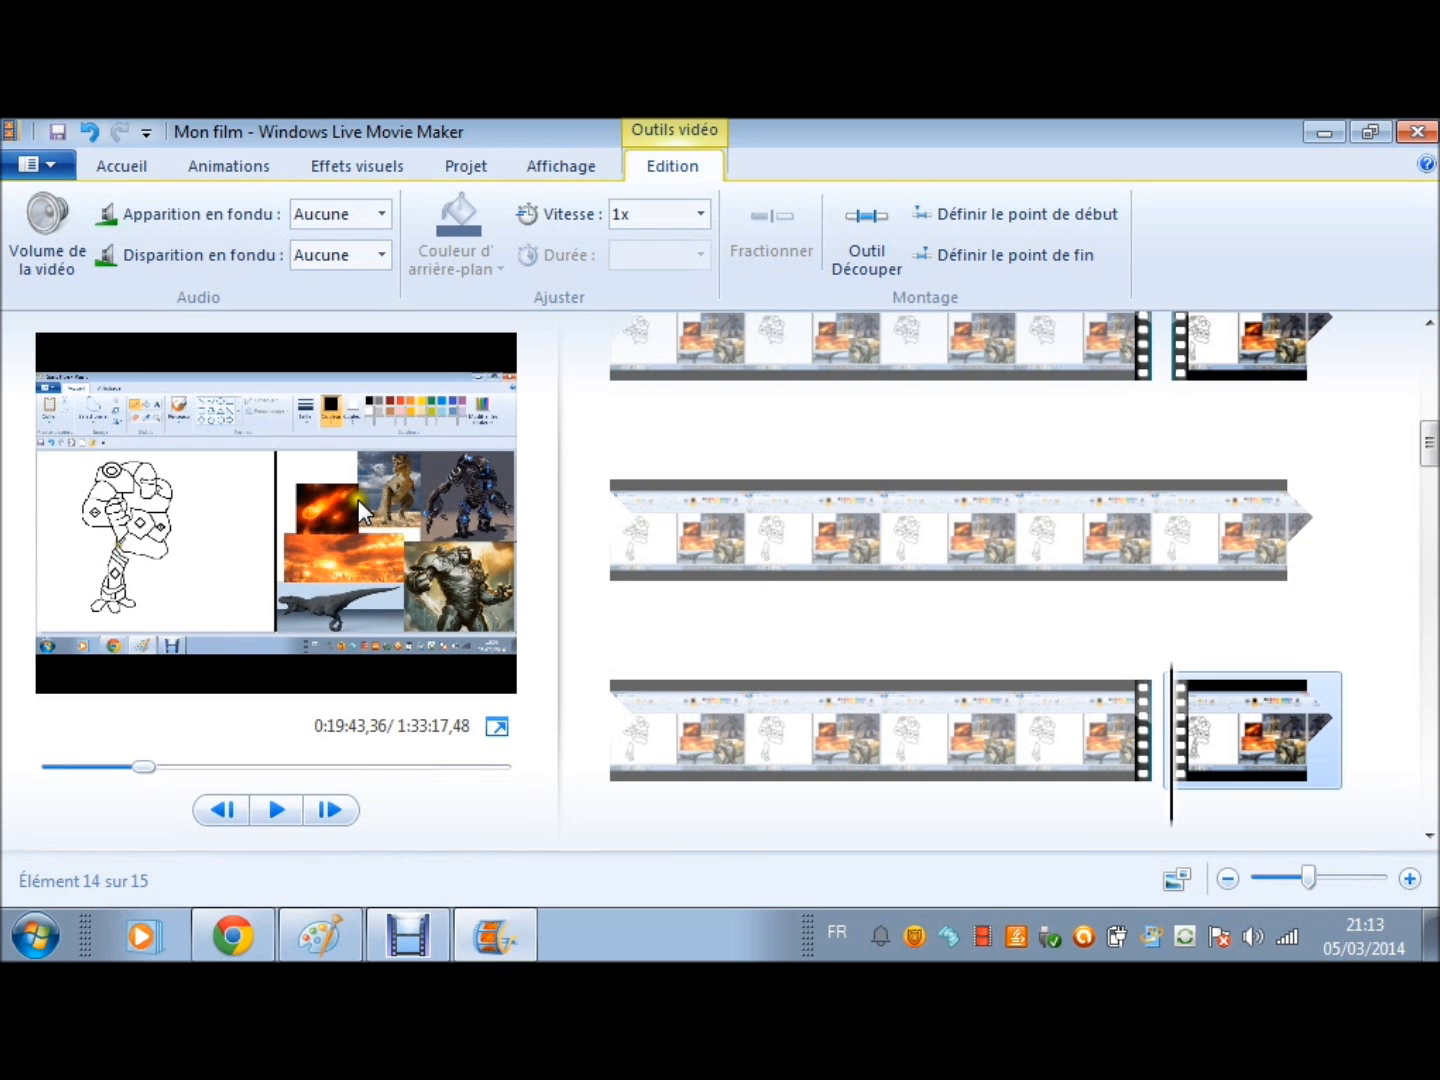
scroll(257, 612, down, 1)
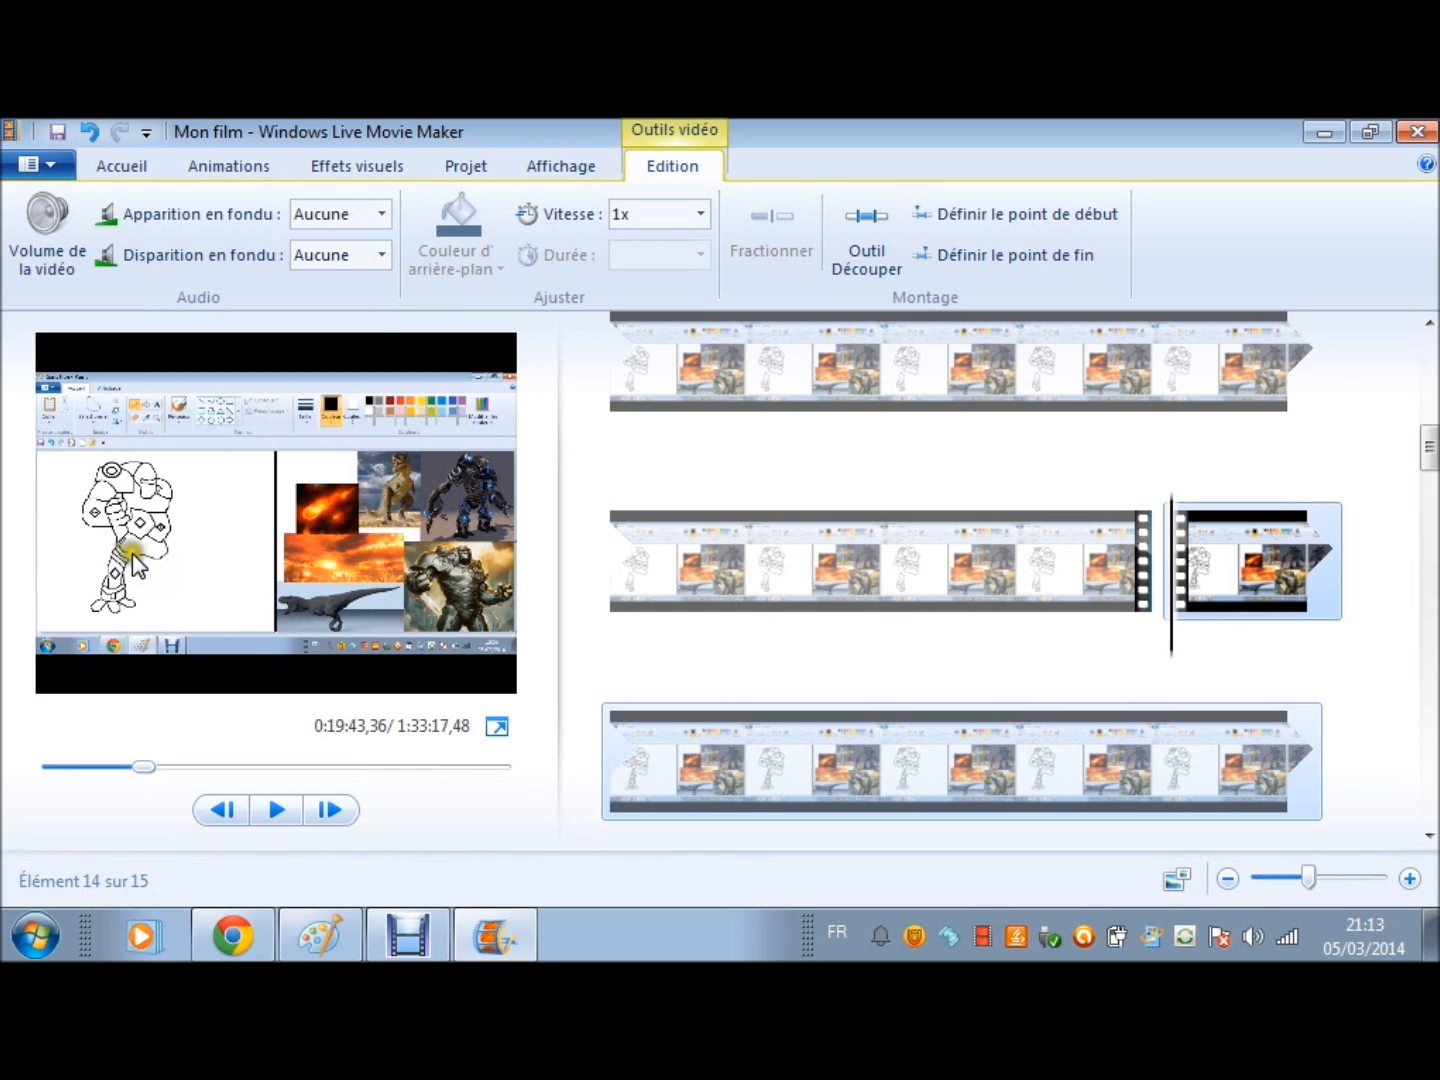
scroll(1231, 779, down, 1)
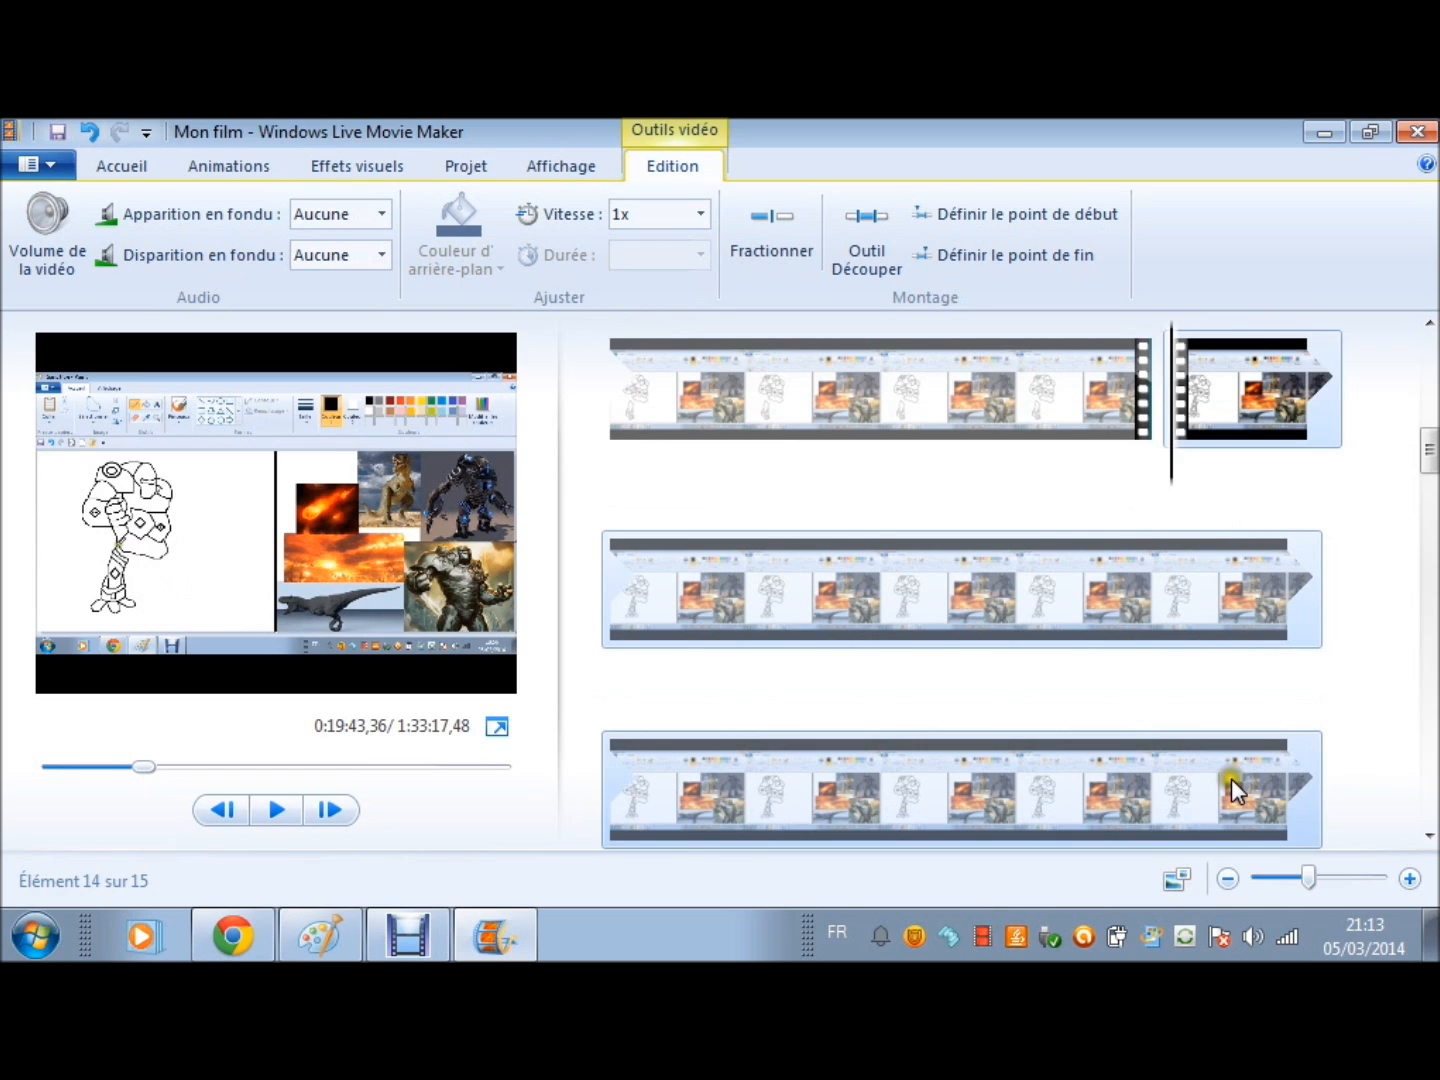
click(1231, 779)
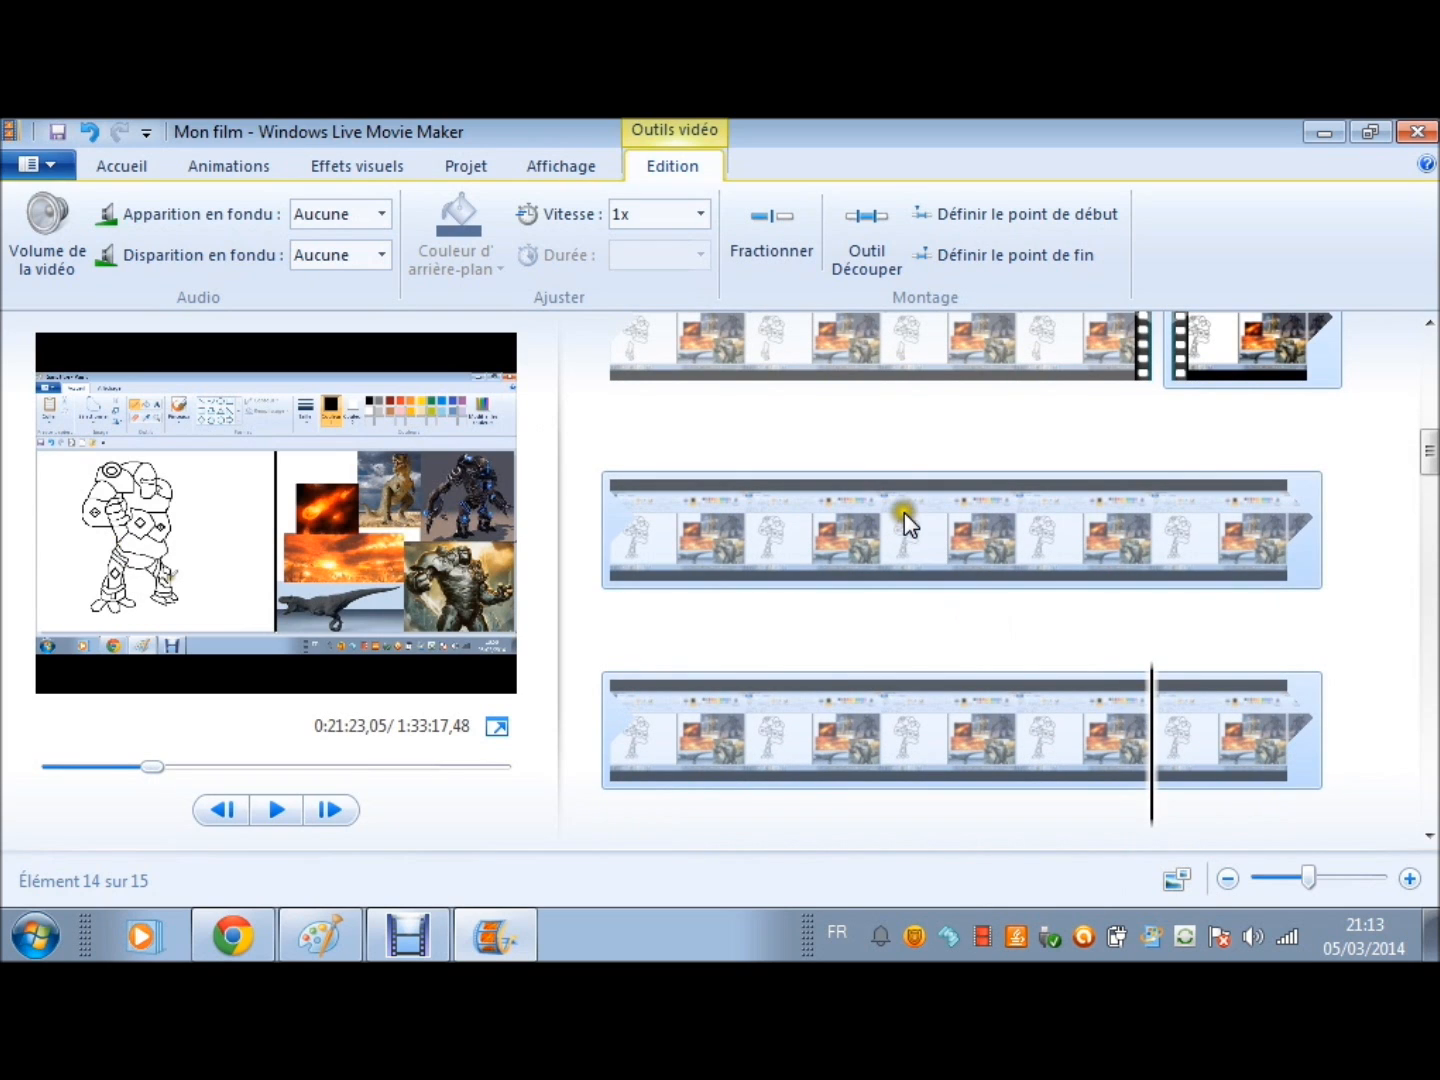
key(m)
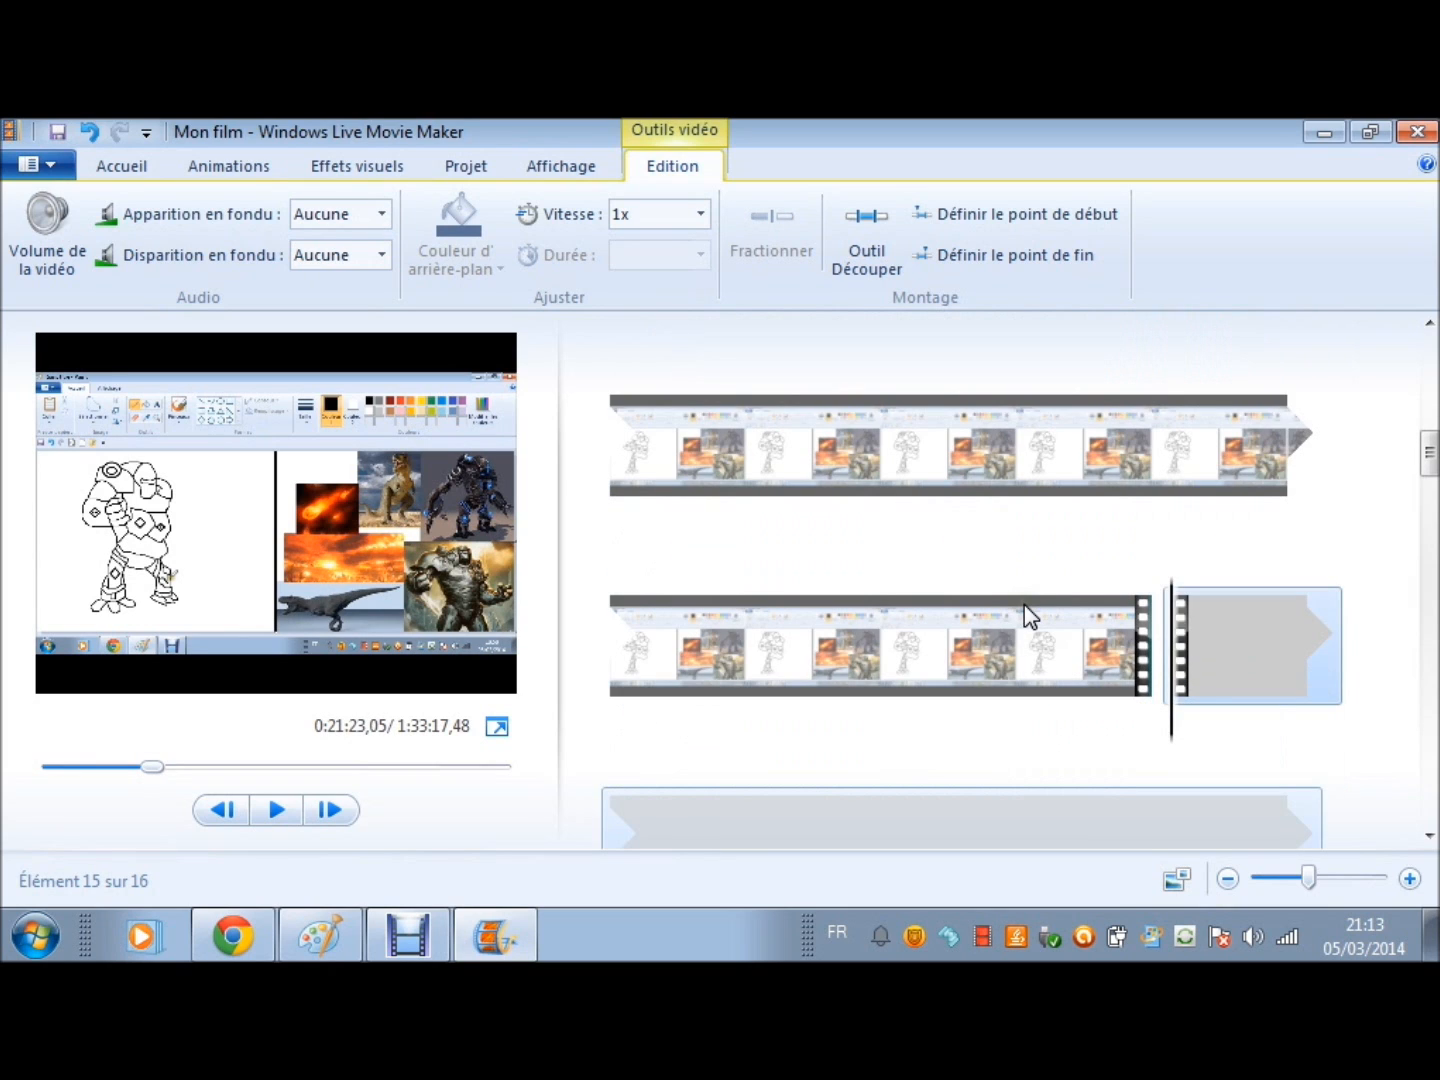
Step: Split the remaining part of the first recording at 0:23:02,74 and again at 0:24:42,43
scroll(1024, 604, down, 2)
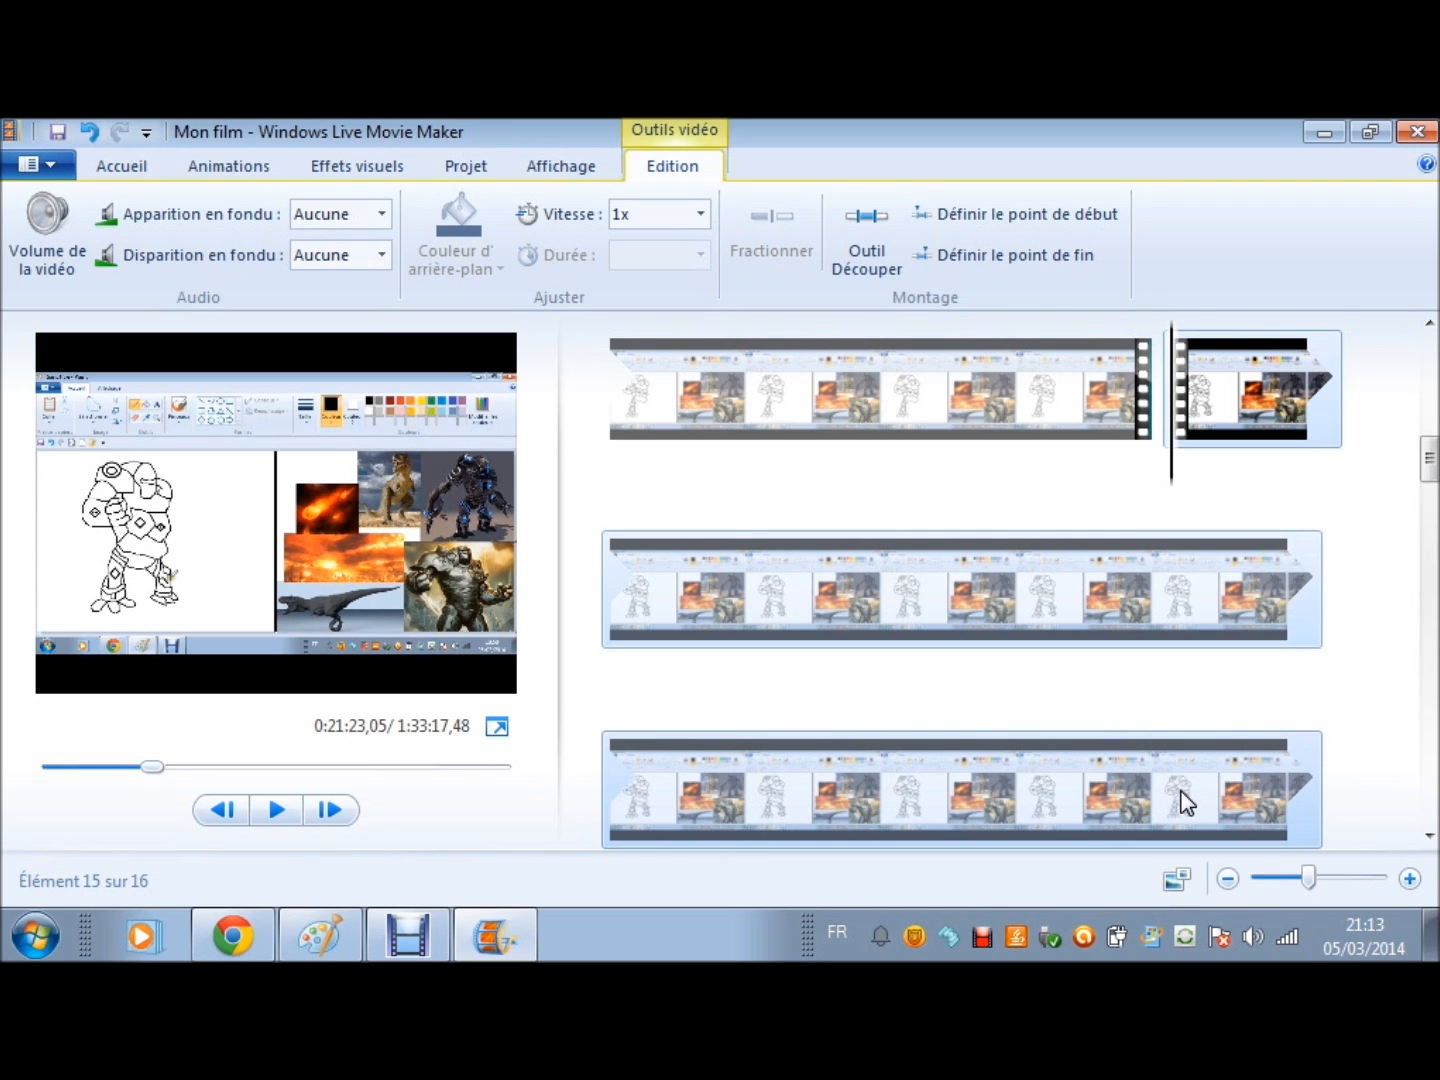
click(1152, 796)
key(m)
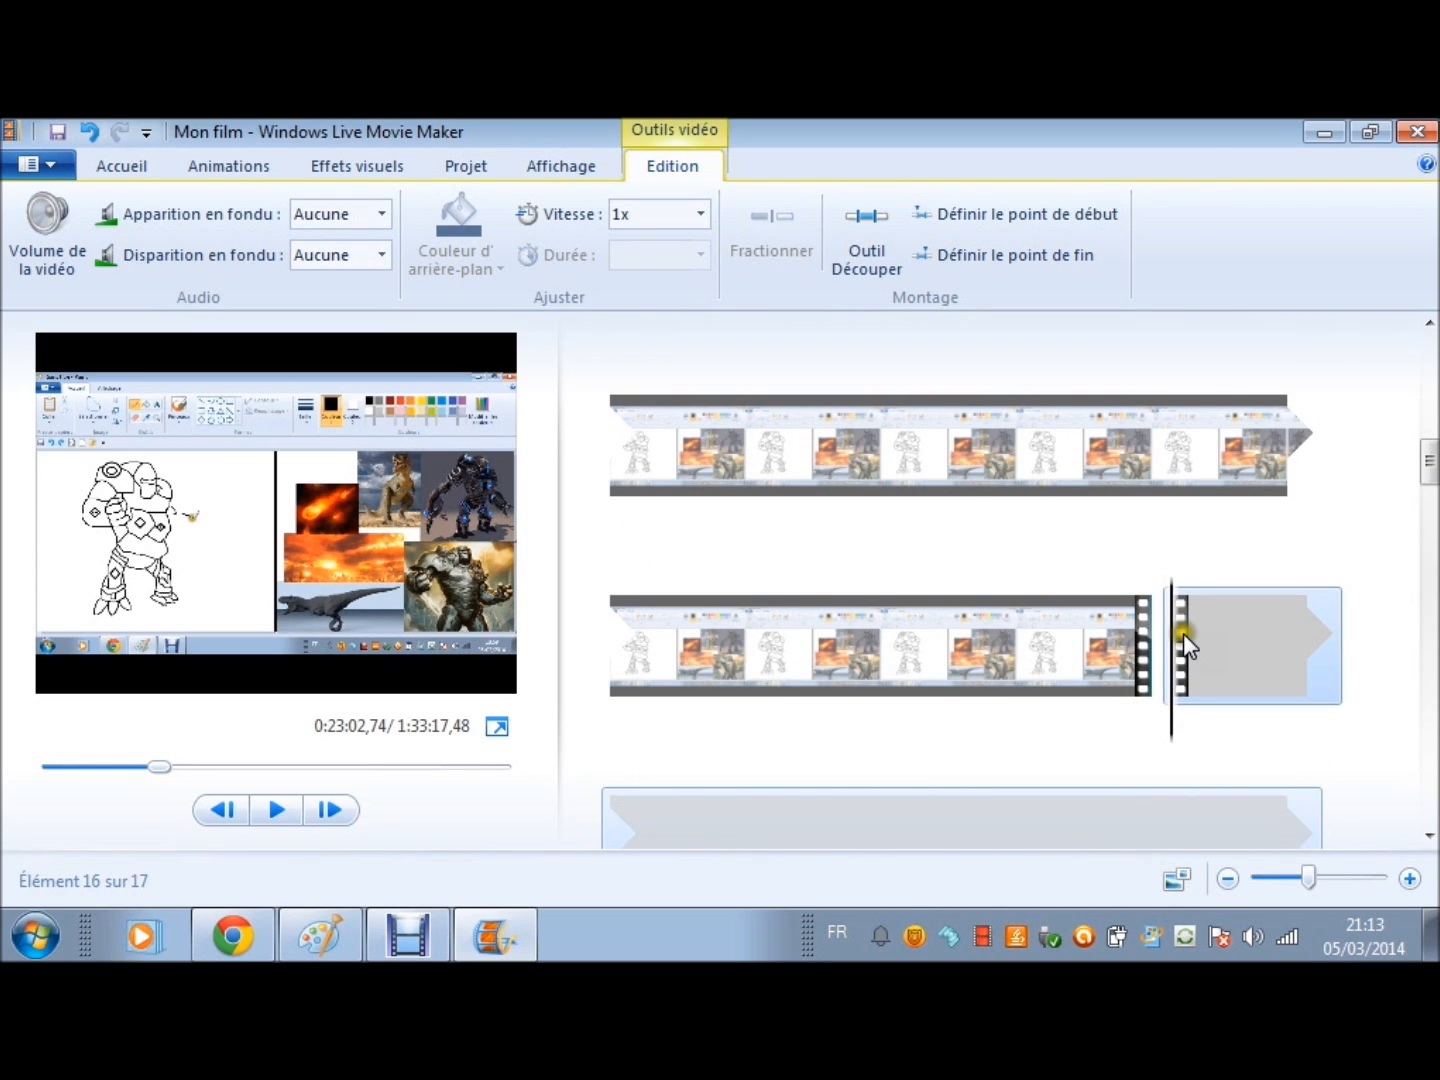
scroll(1183, 634, down, 2)
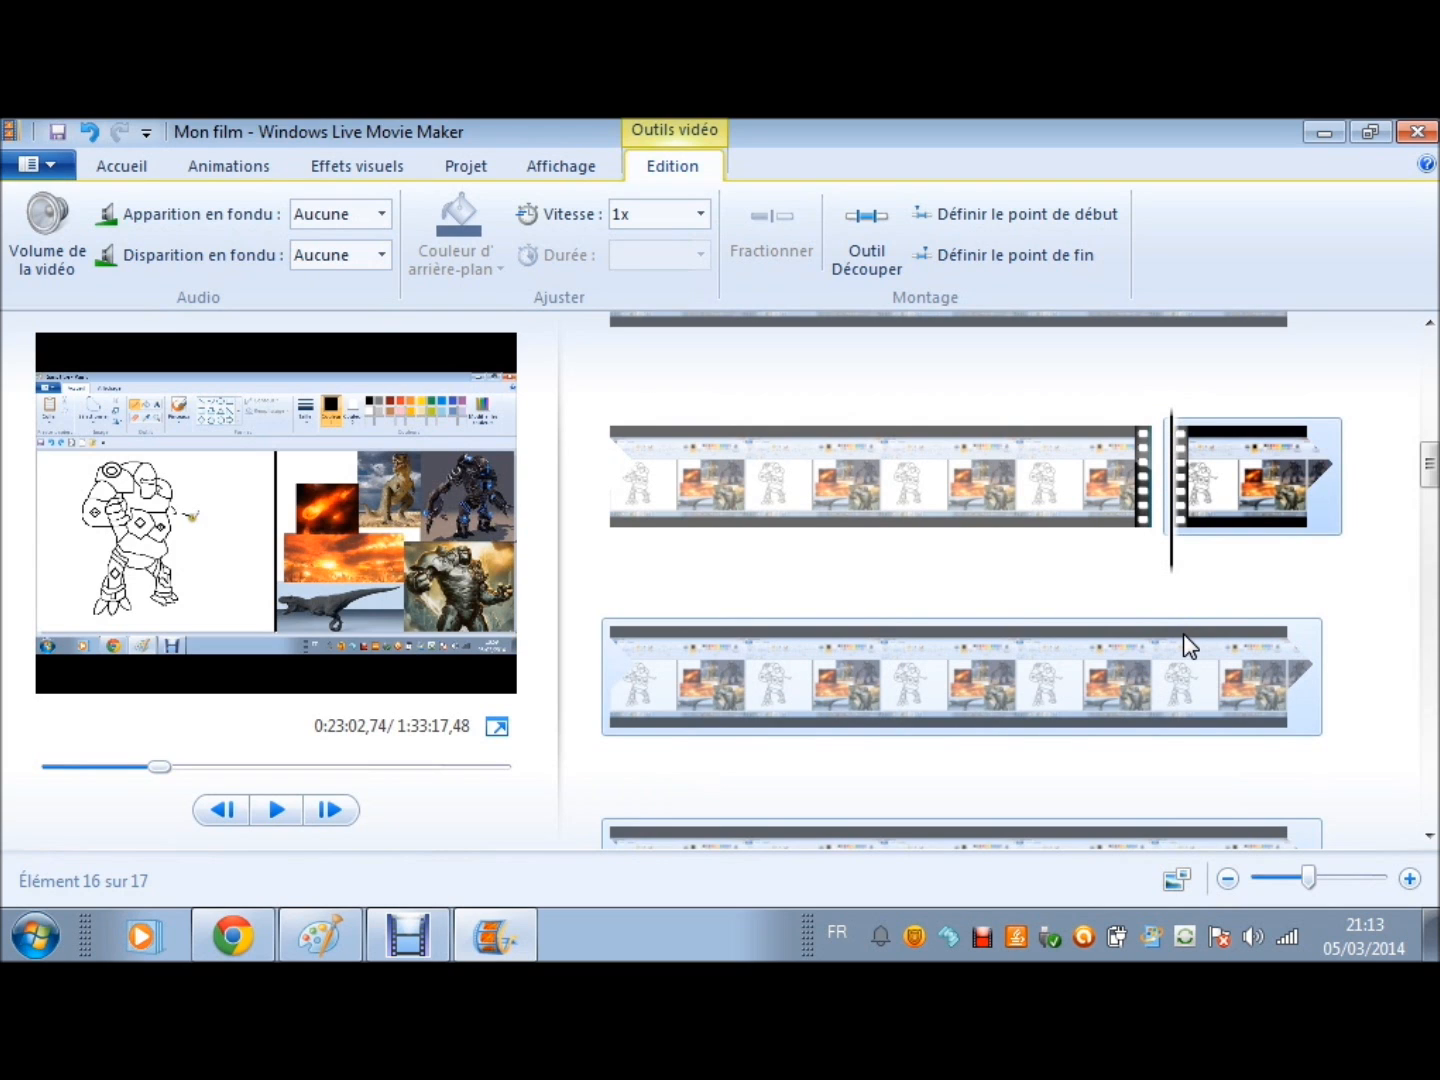
click(1184, 633)
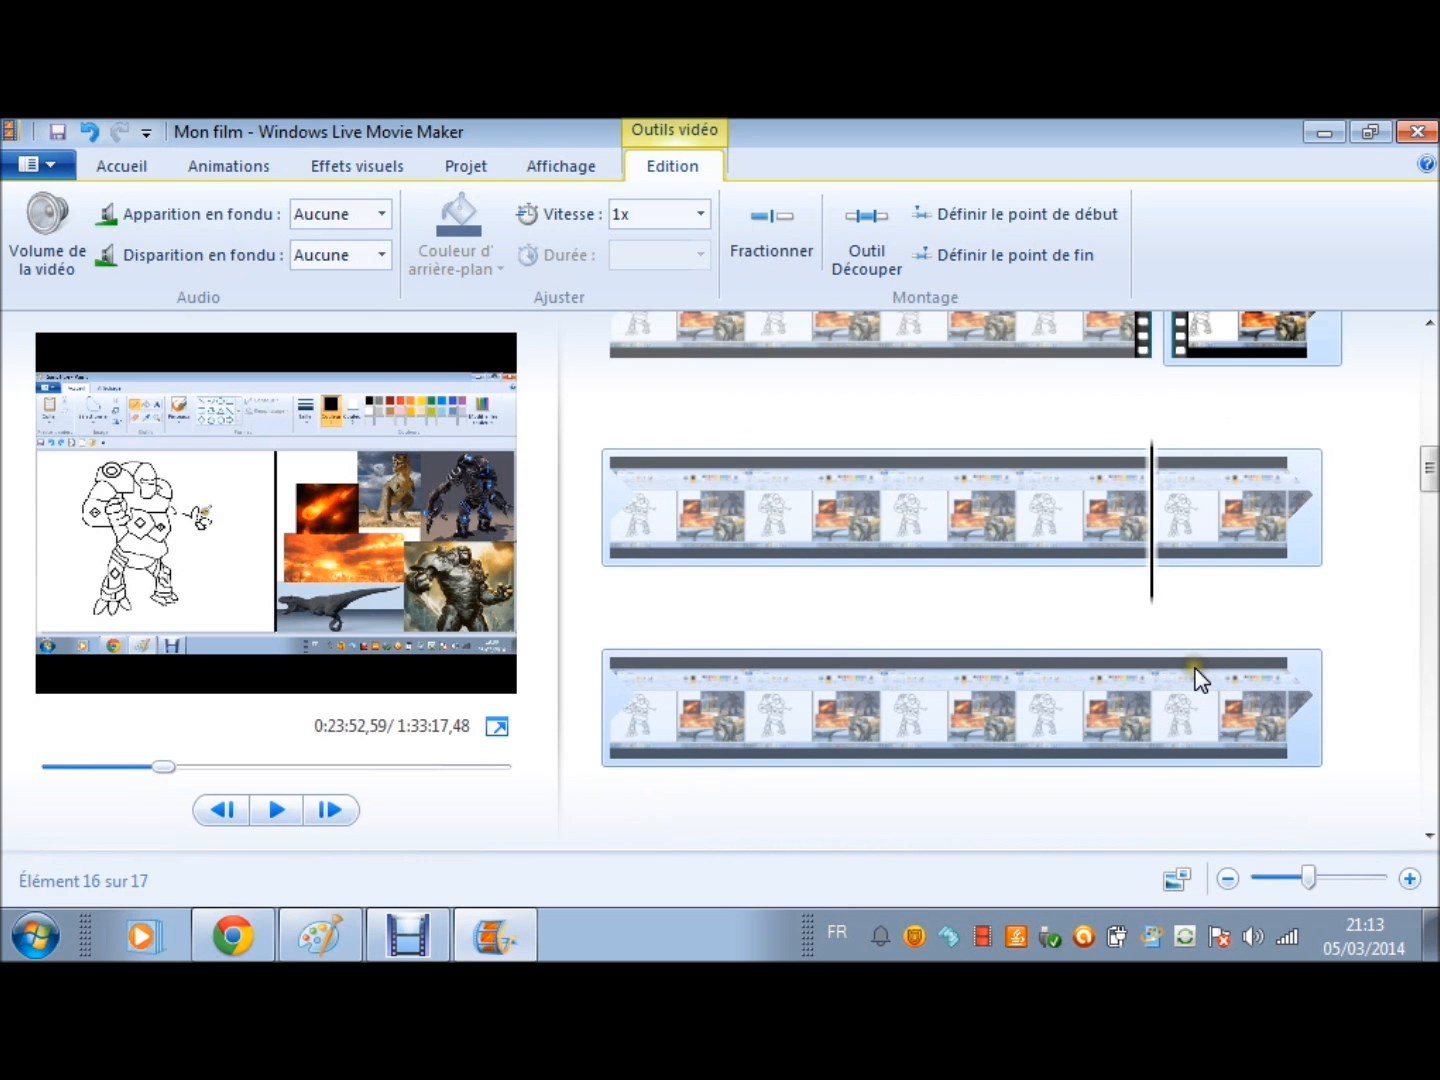
key(m)
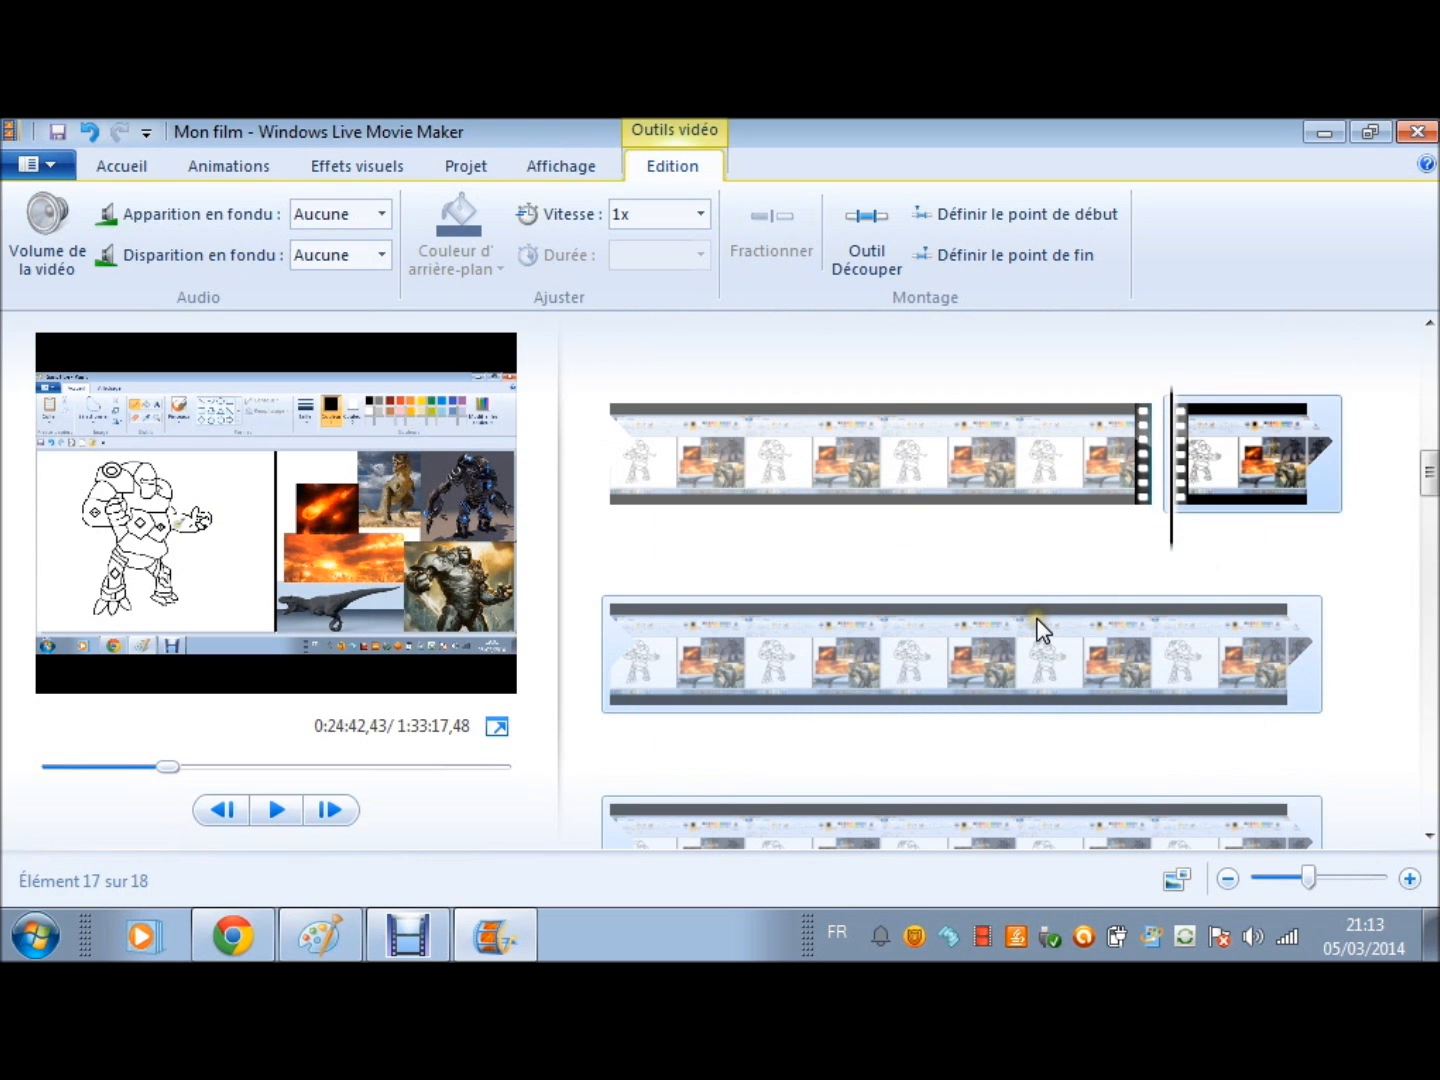
Step: Split the remaining part of the first recording at 0:26:22,12 and again at 0:28:01,81
click(1039, 630)
key(m)
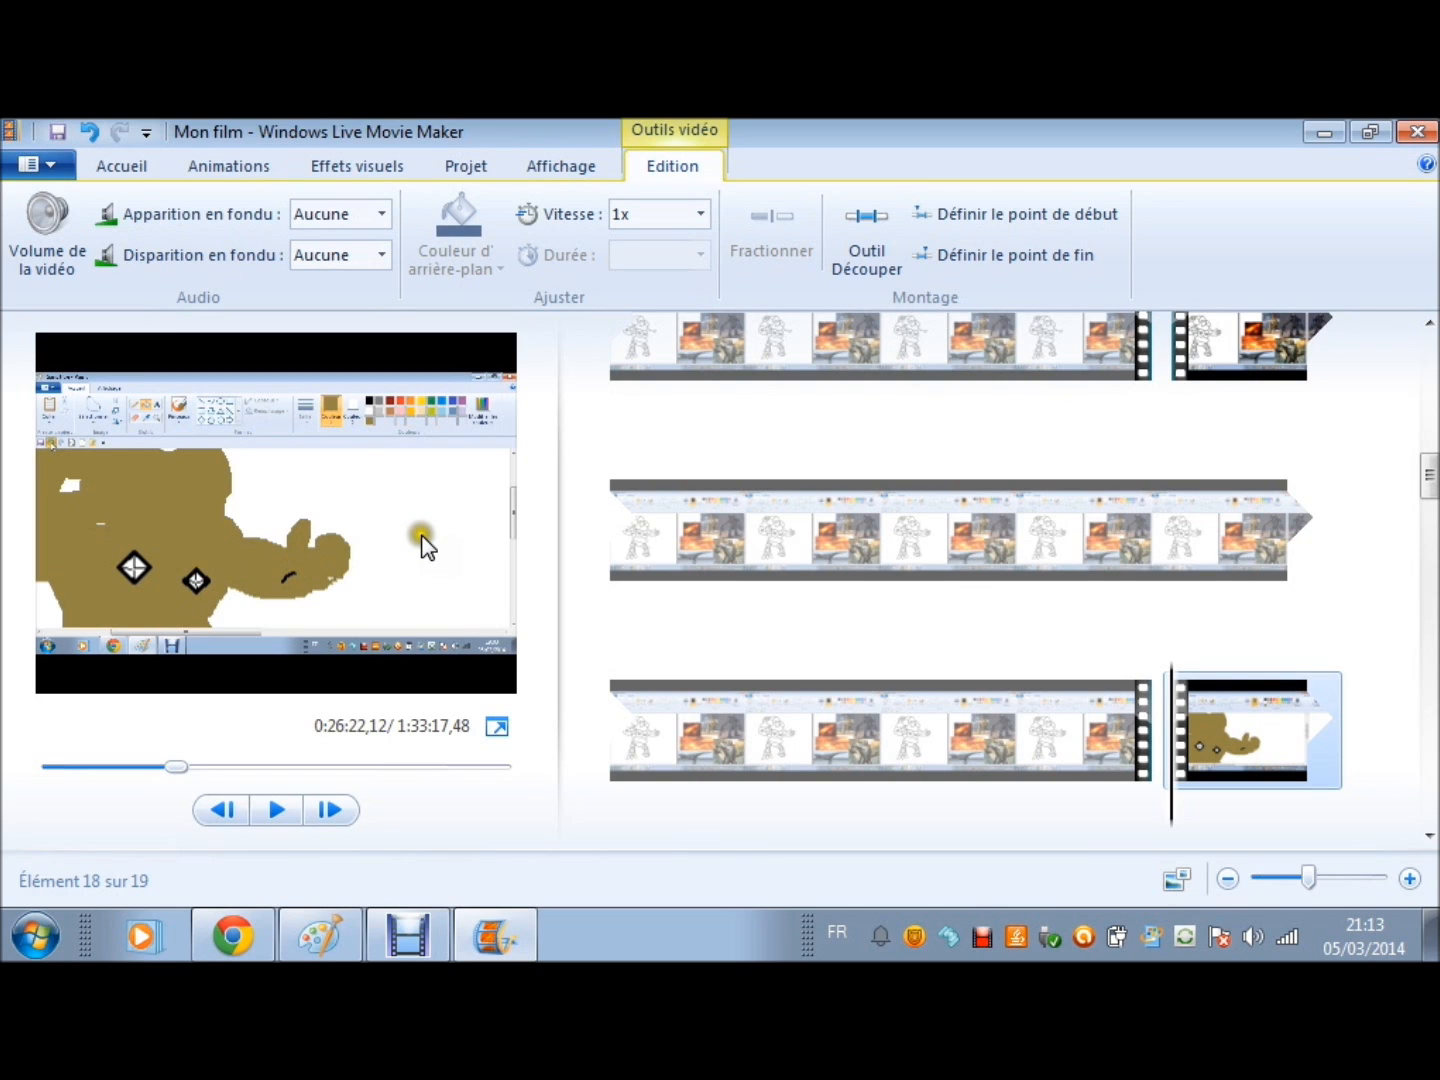
scroll(1238, 712, down, 3)
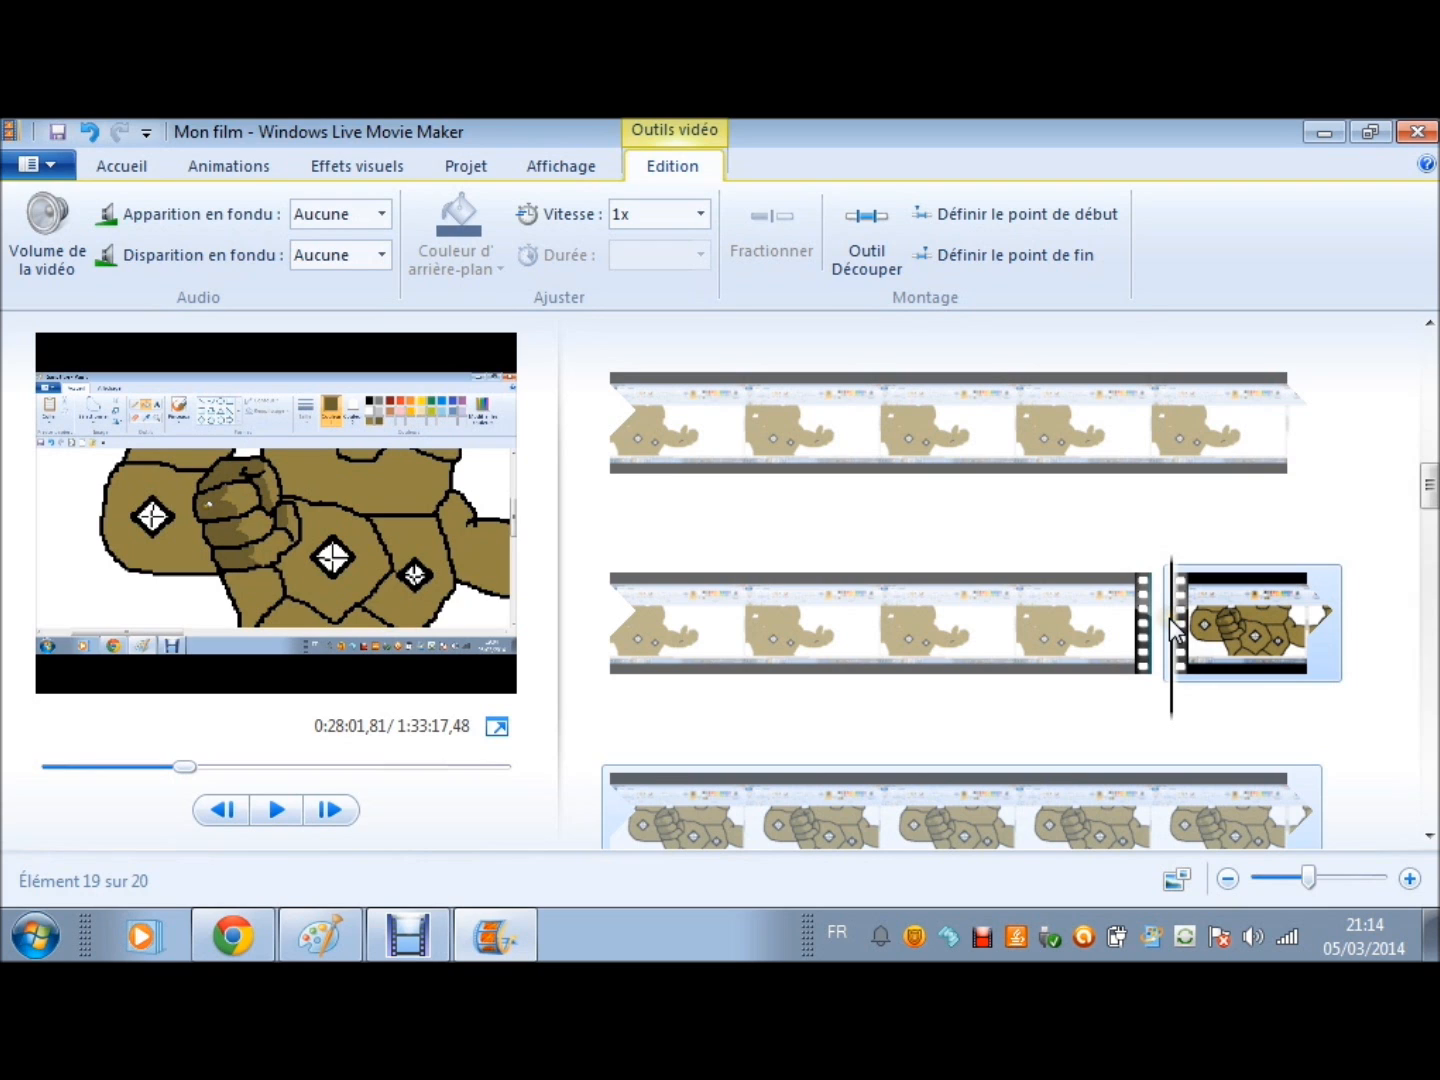
scroll(1181, 651, down, 4)
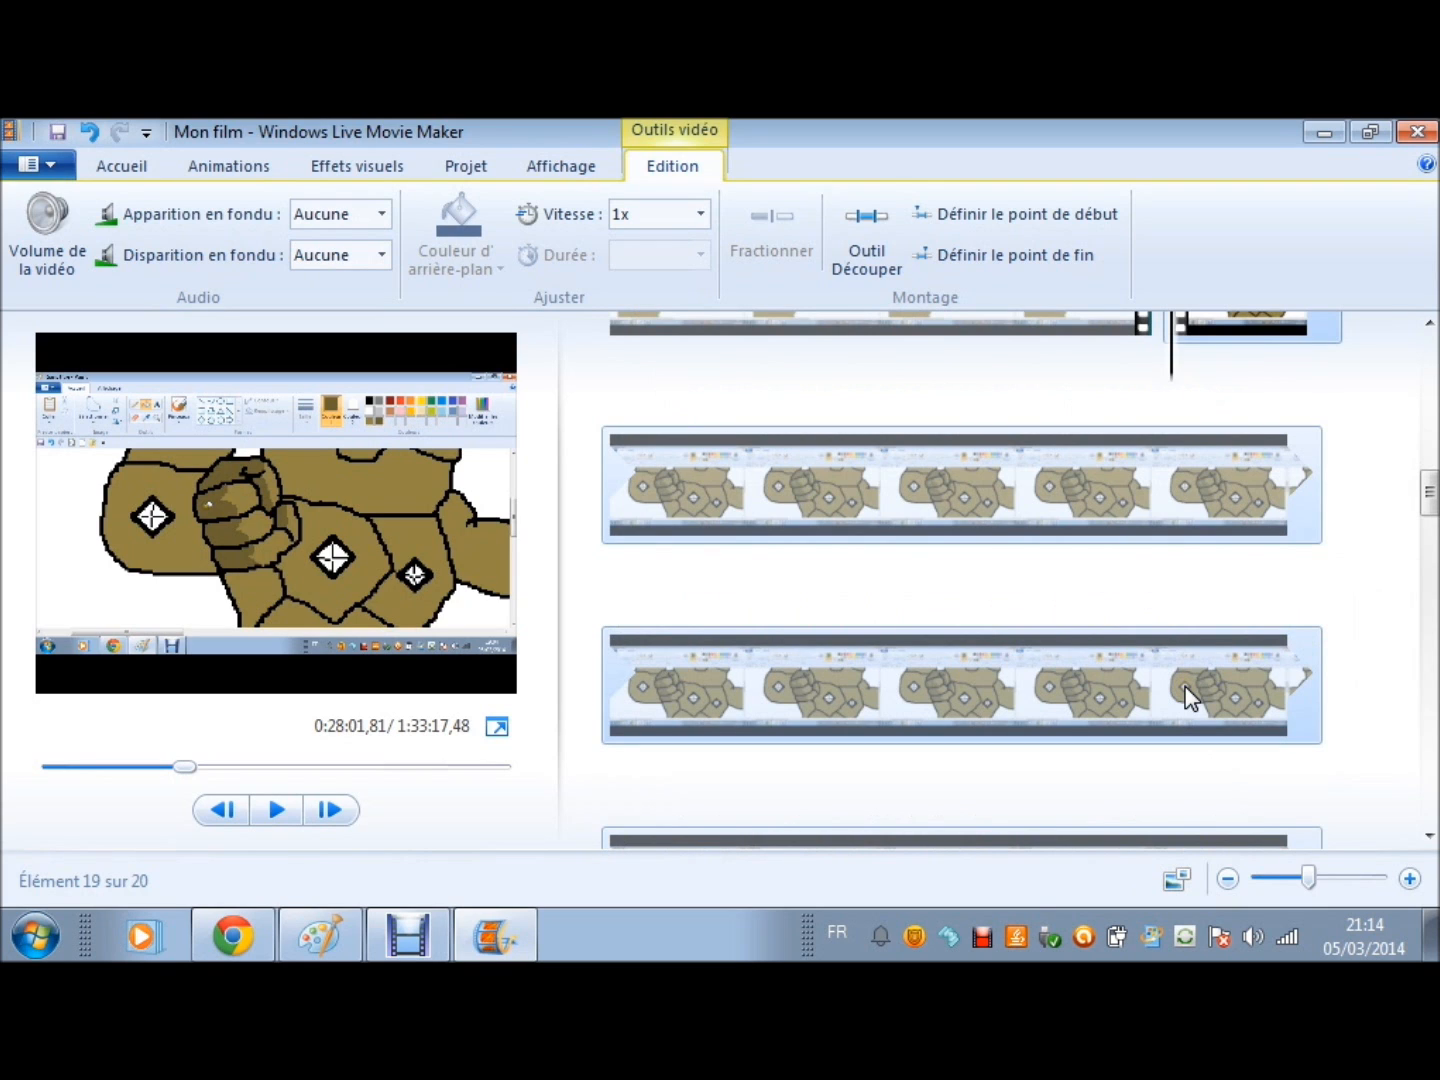
Step: Split the remaining part of the first recording at 0:29:41,51 and again at 0:31:21,20
click(1152, 509)
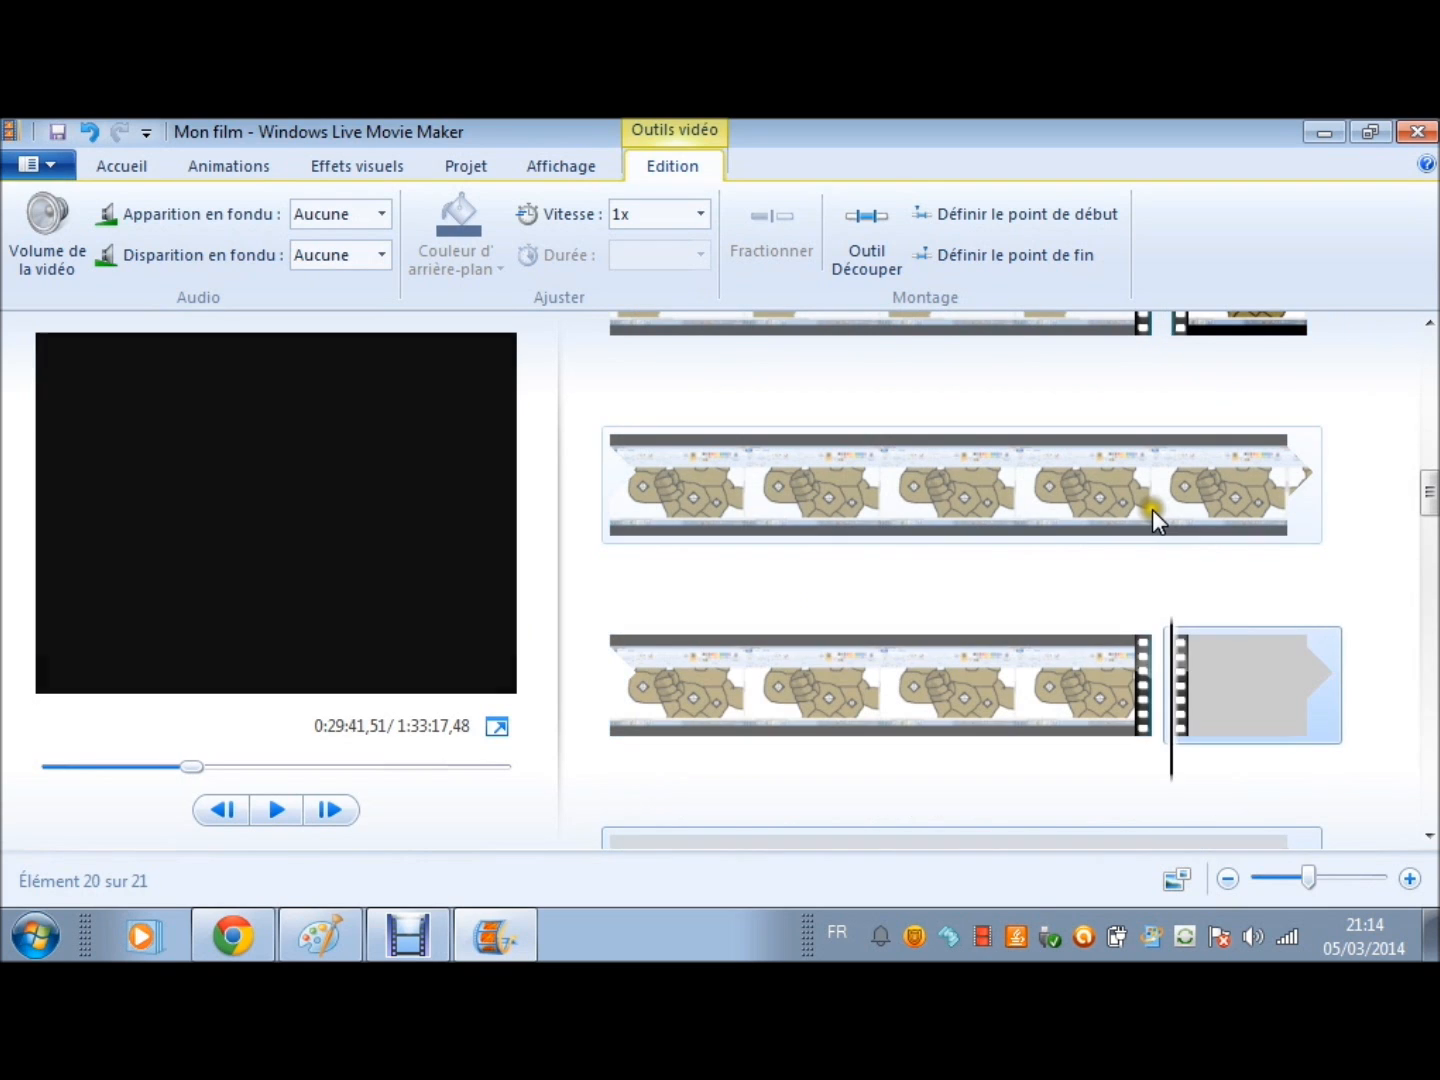
scroll(1157, 517, down, 1)
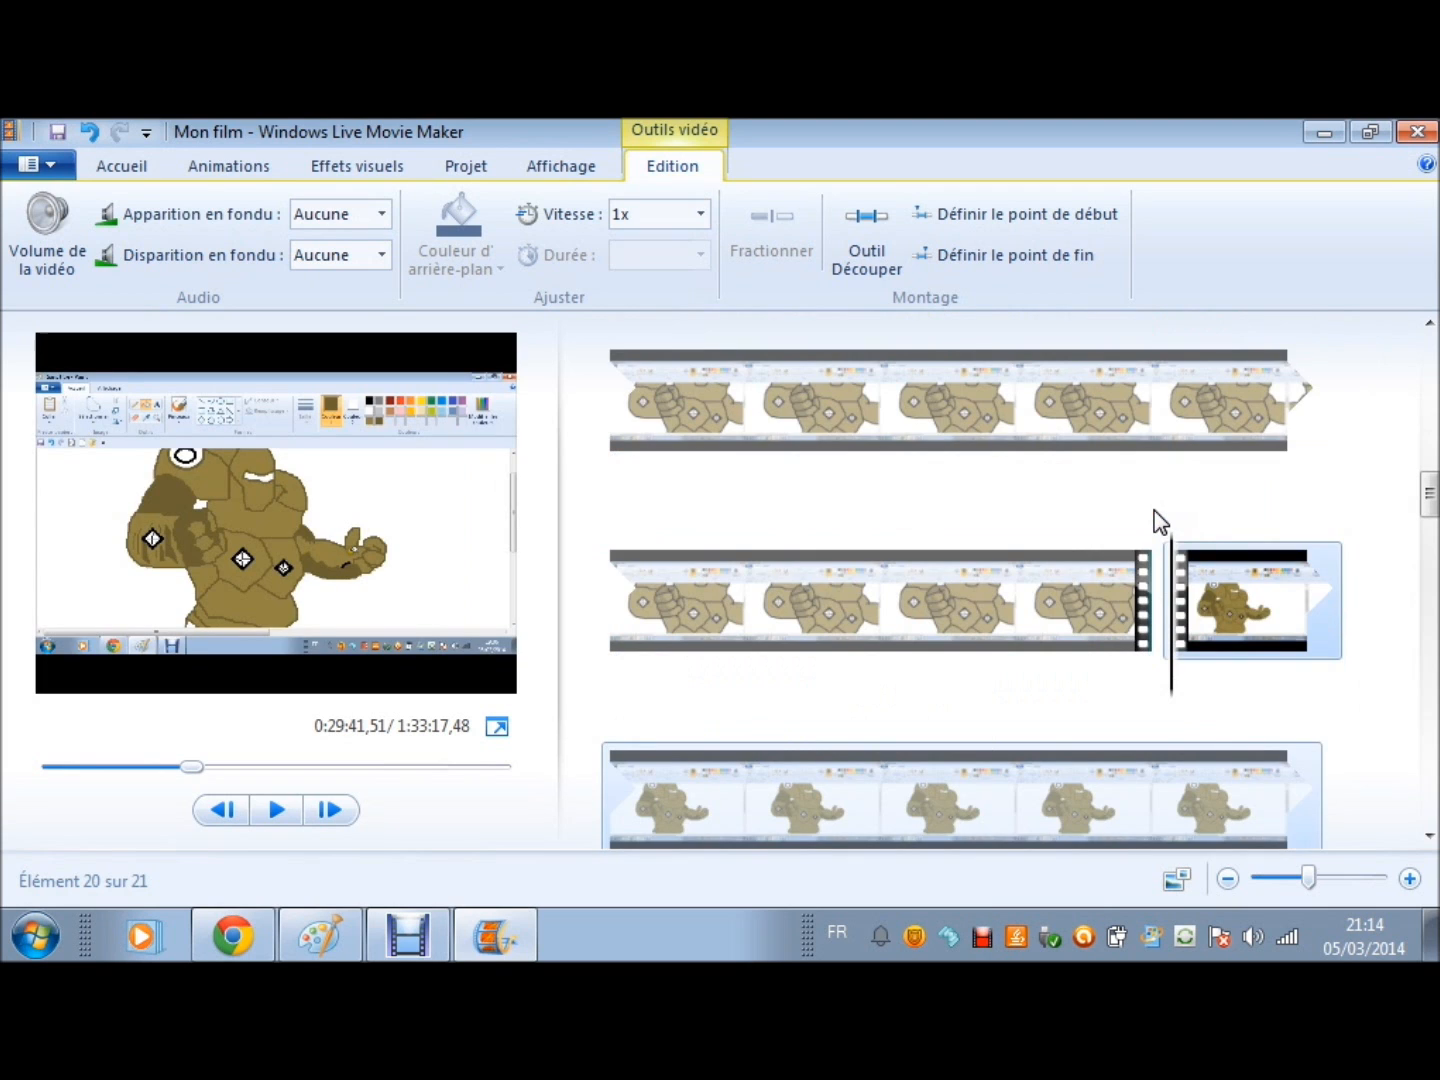
scroll(1154, 510, down, 4)
click(1228, 662)
click(762, 262)
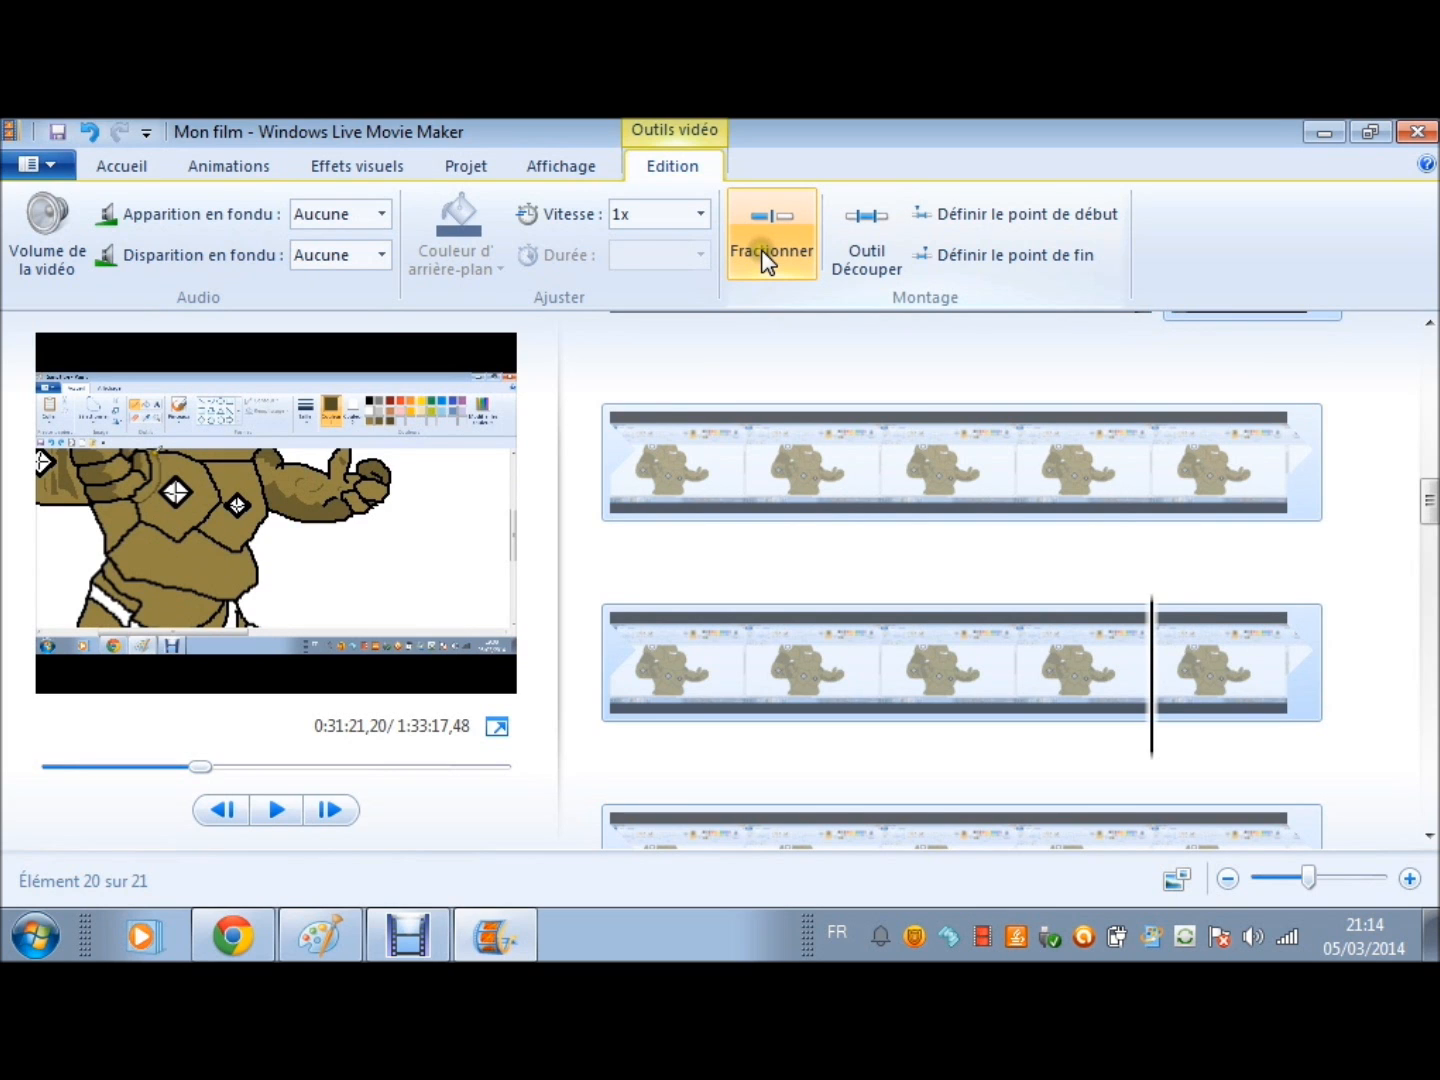
click(765, 262)
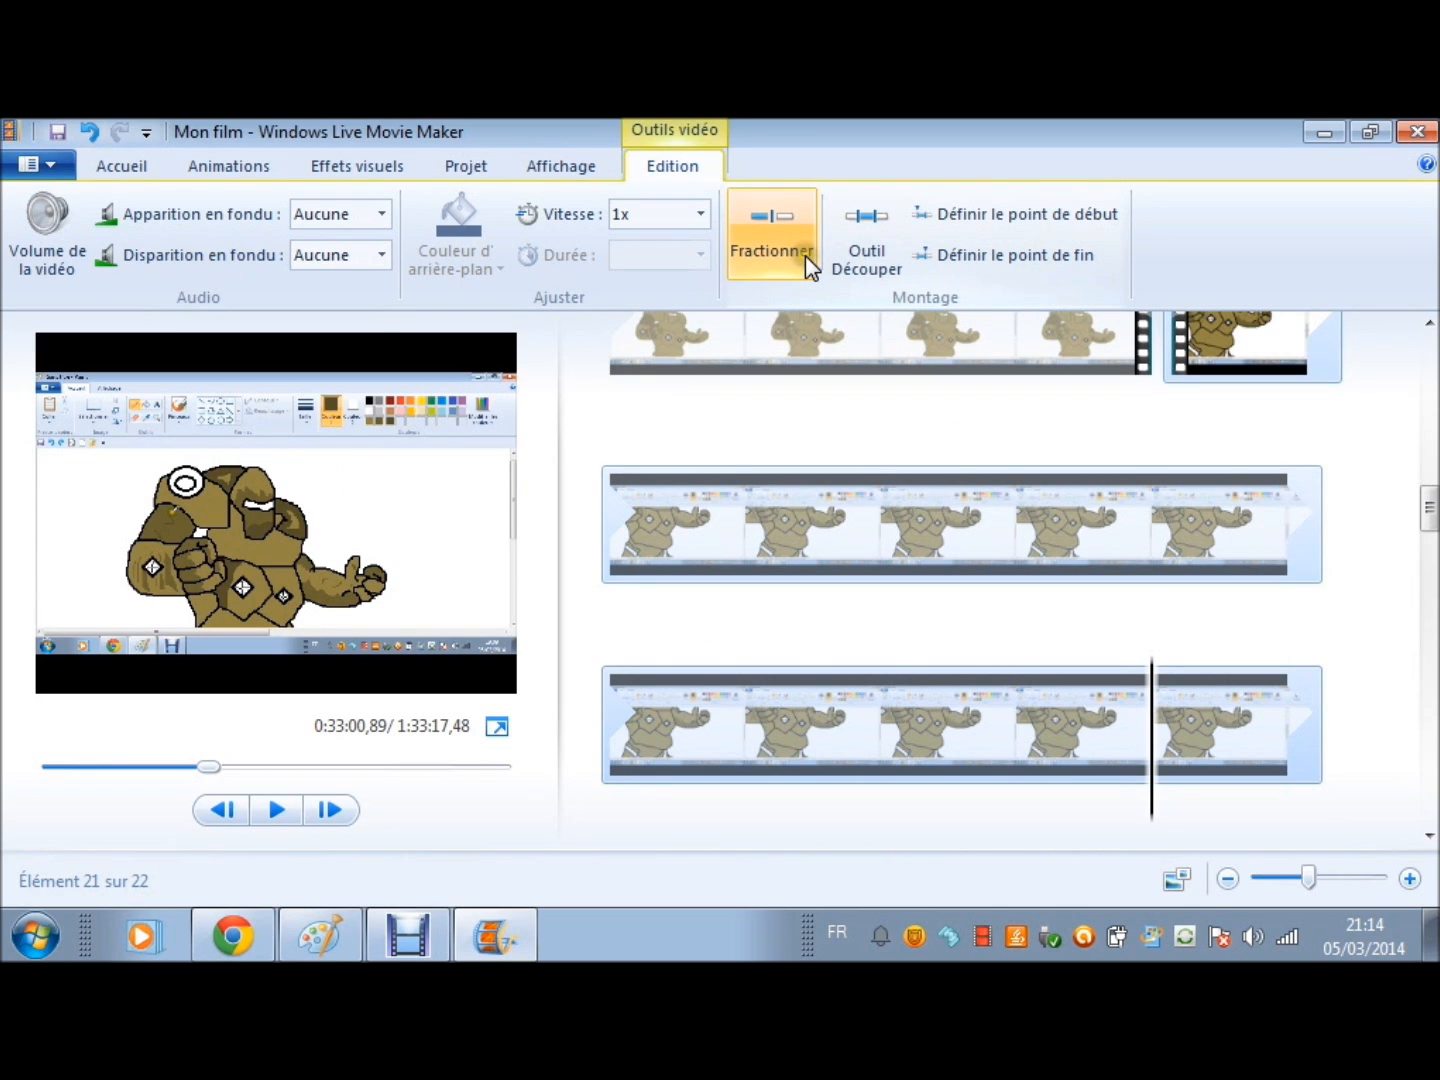
Step: Split the remaining part of the first recording at 0:33:00,89, at 0:37:59,96 and at 0:39:39,65
click(805, 256)
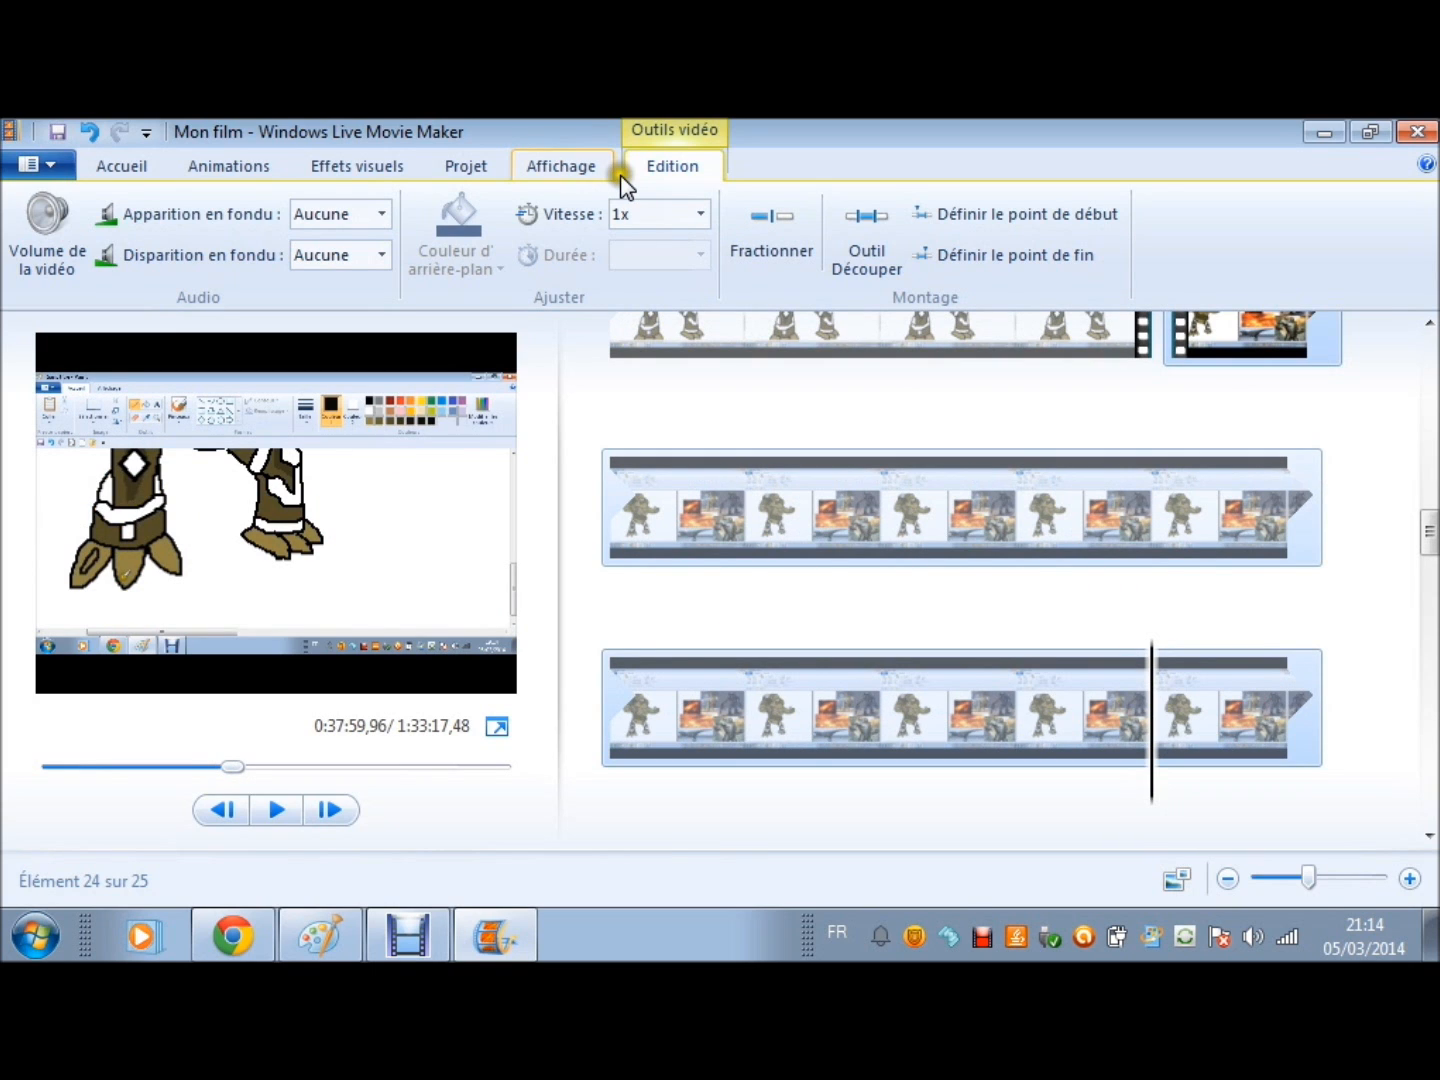
click(795, 217)
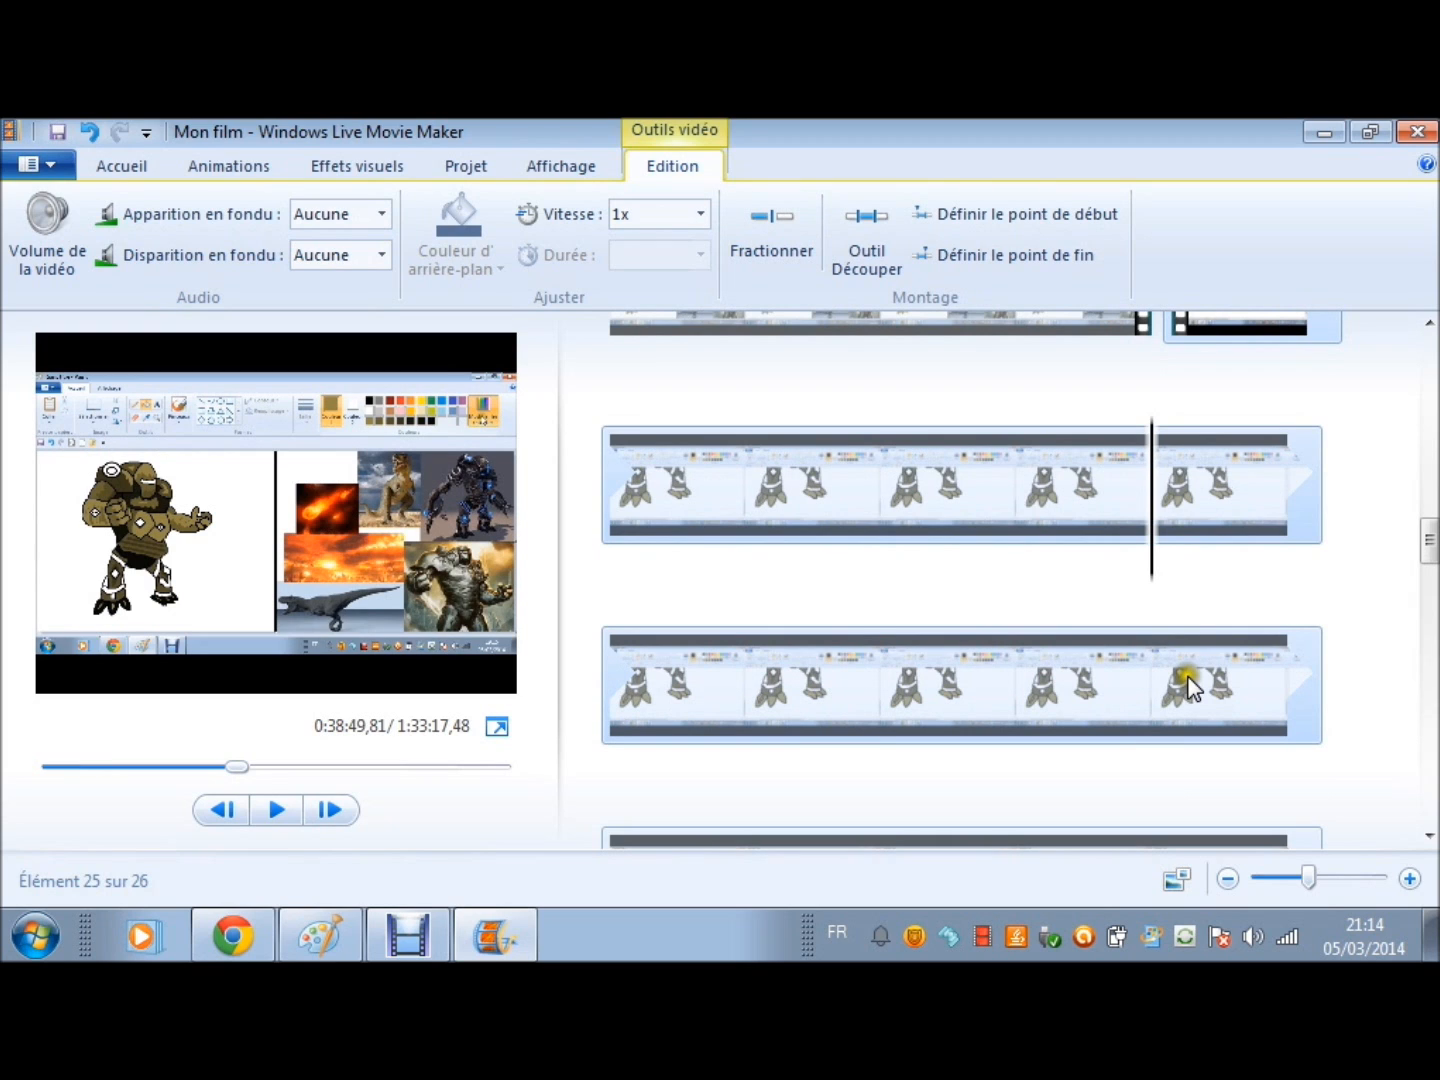
click(1152, 690)
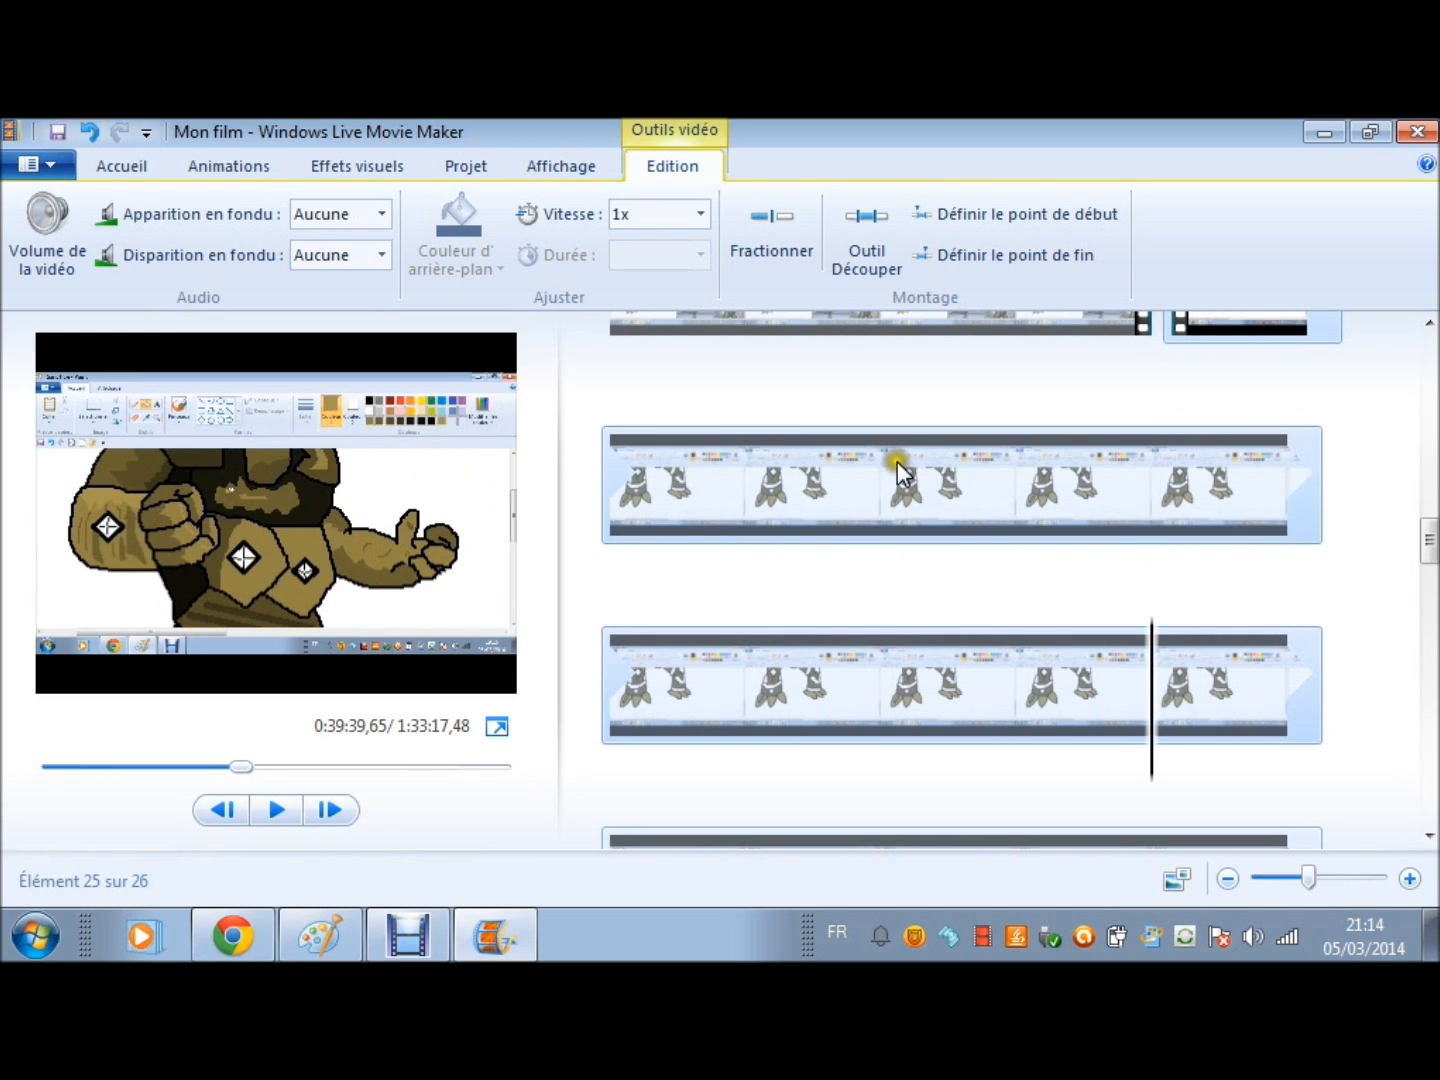
key(m)
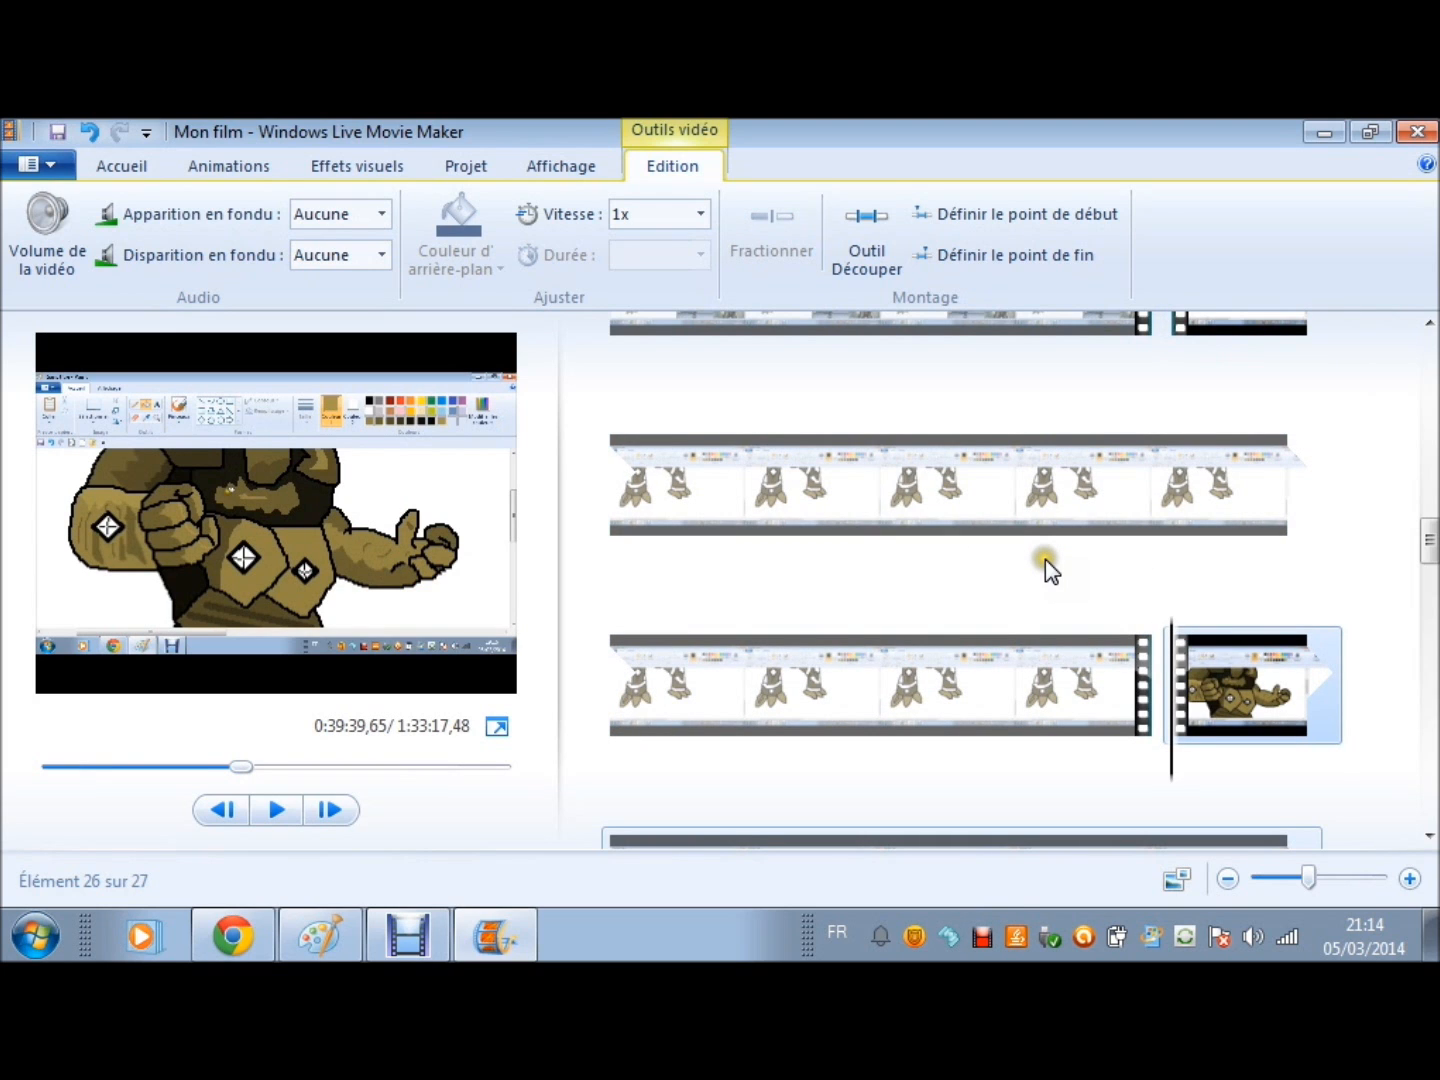
Step: Split the remaining part of the first recording at 0:41:19,35 and again at 0:42:59,04
scroll(1045, 559, down, 3)
click(1197, 629)
key(m)
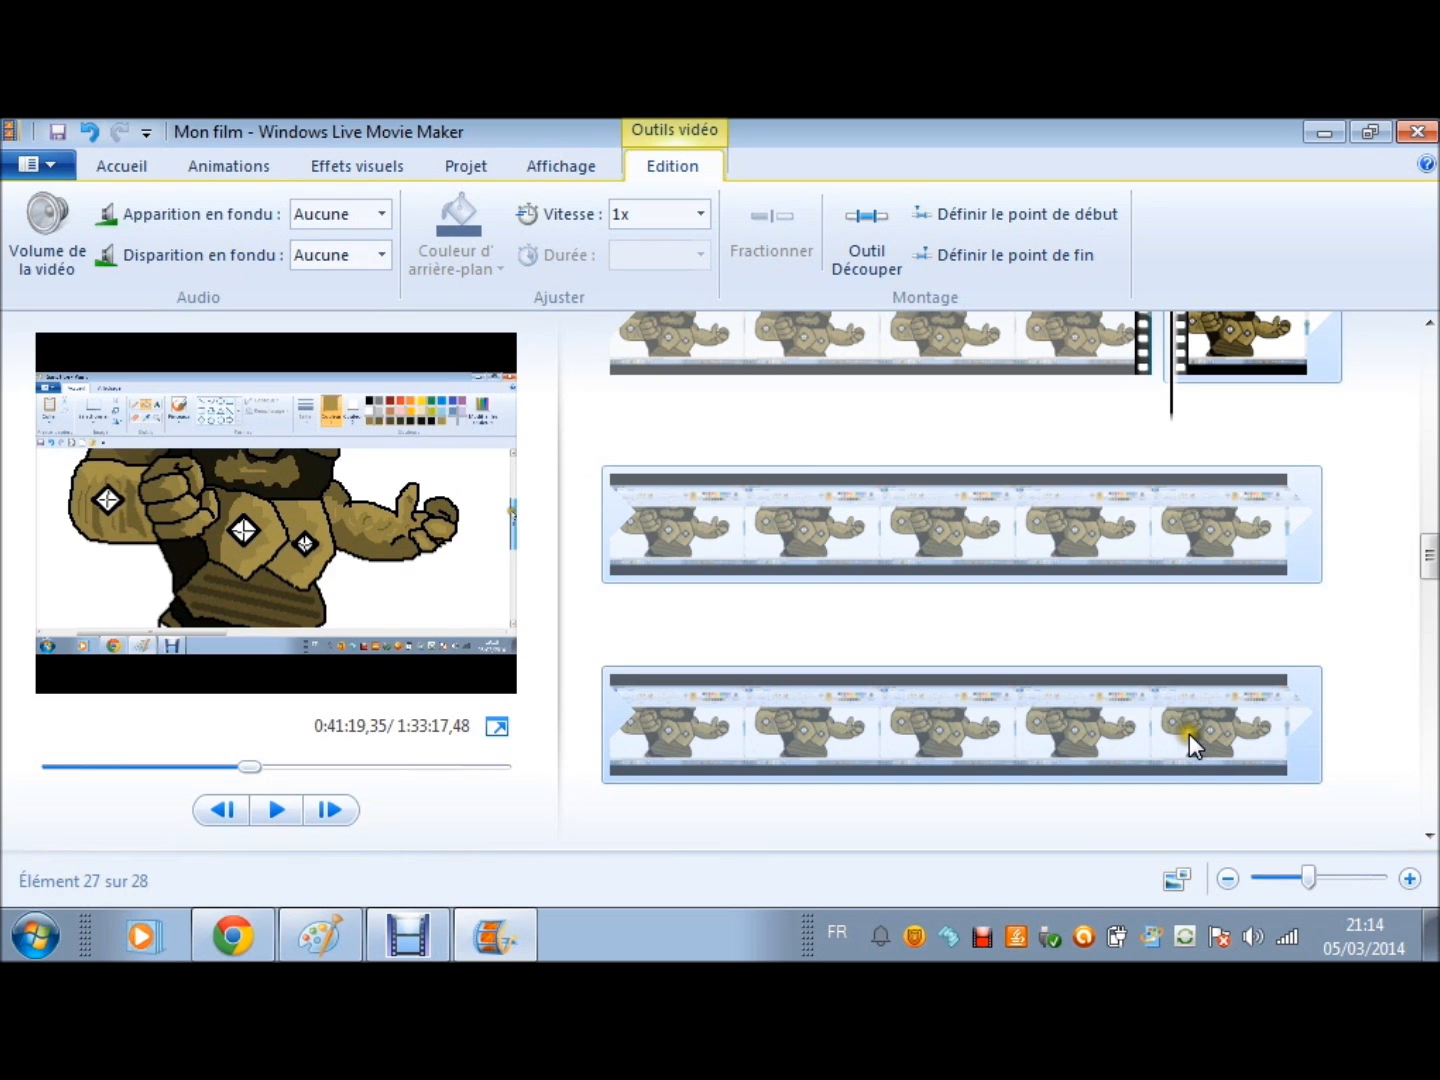
click(1152, 725)
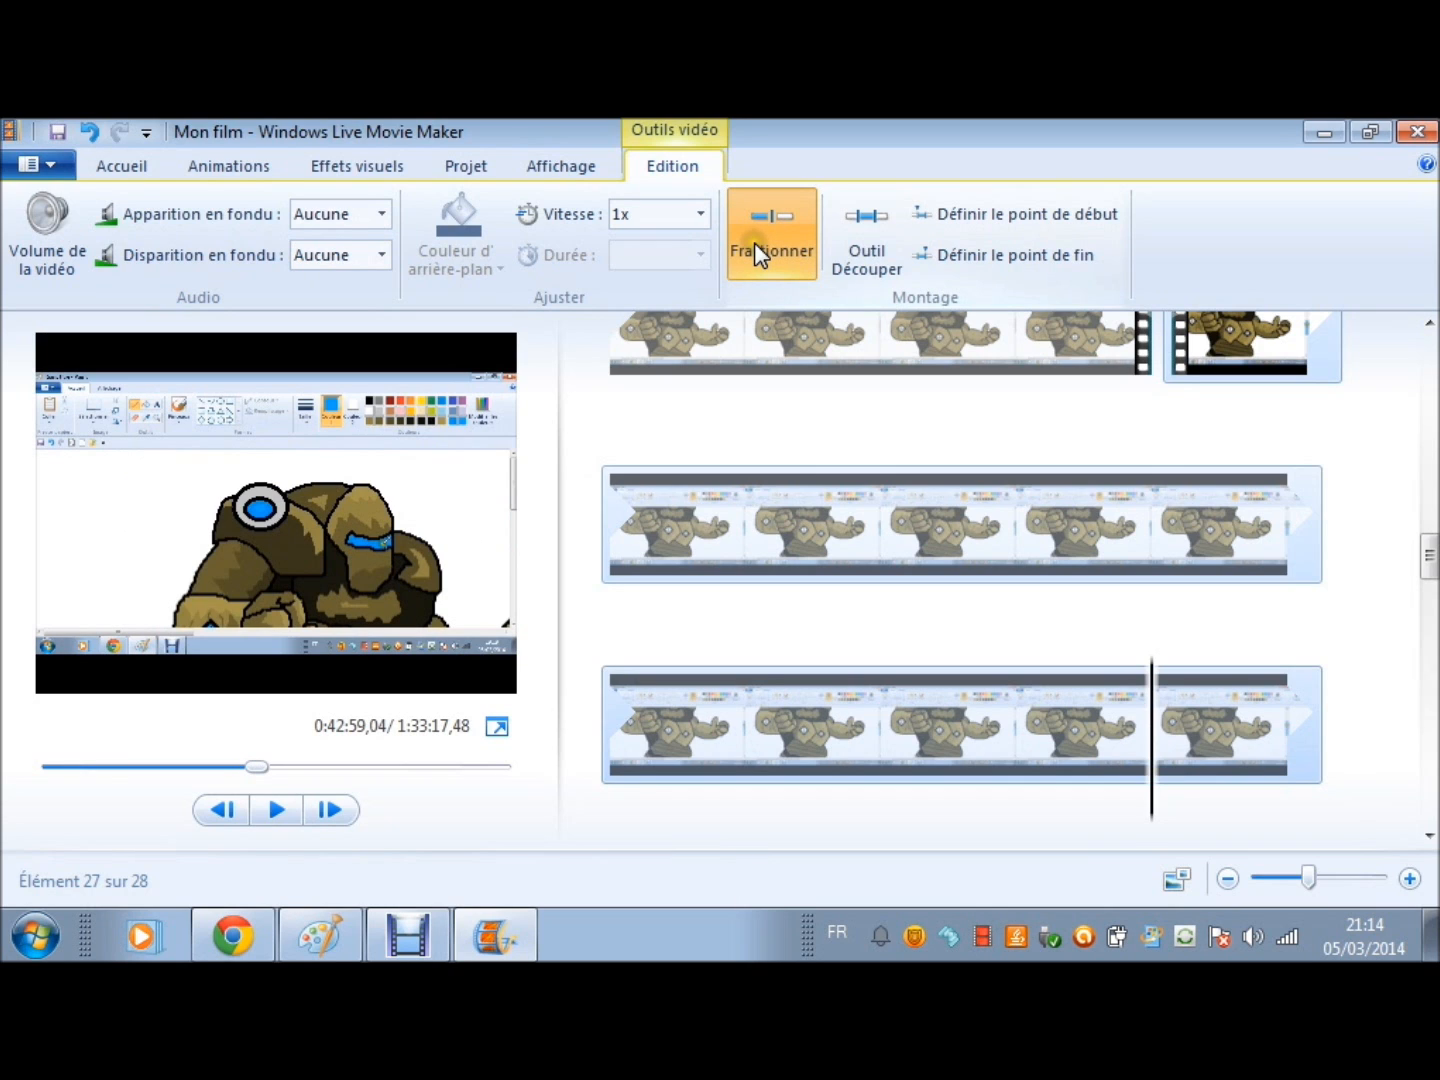
click(753, 241)
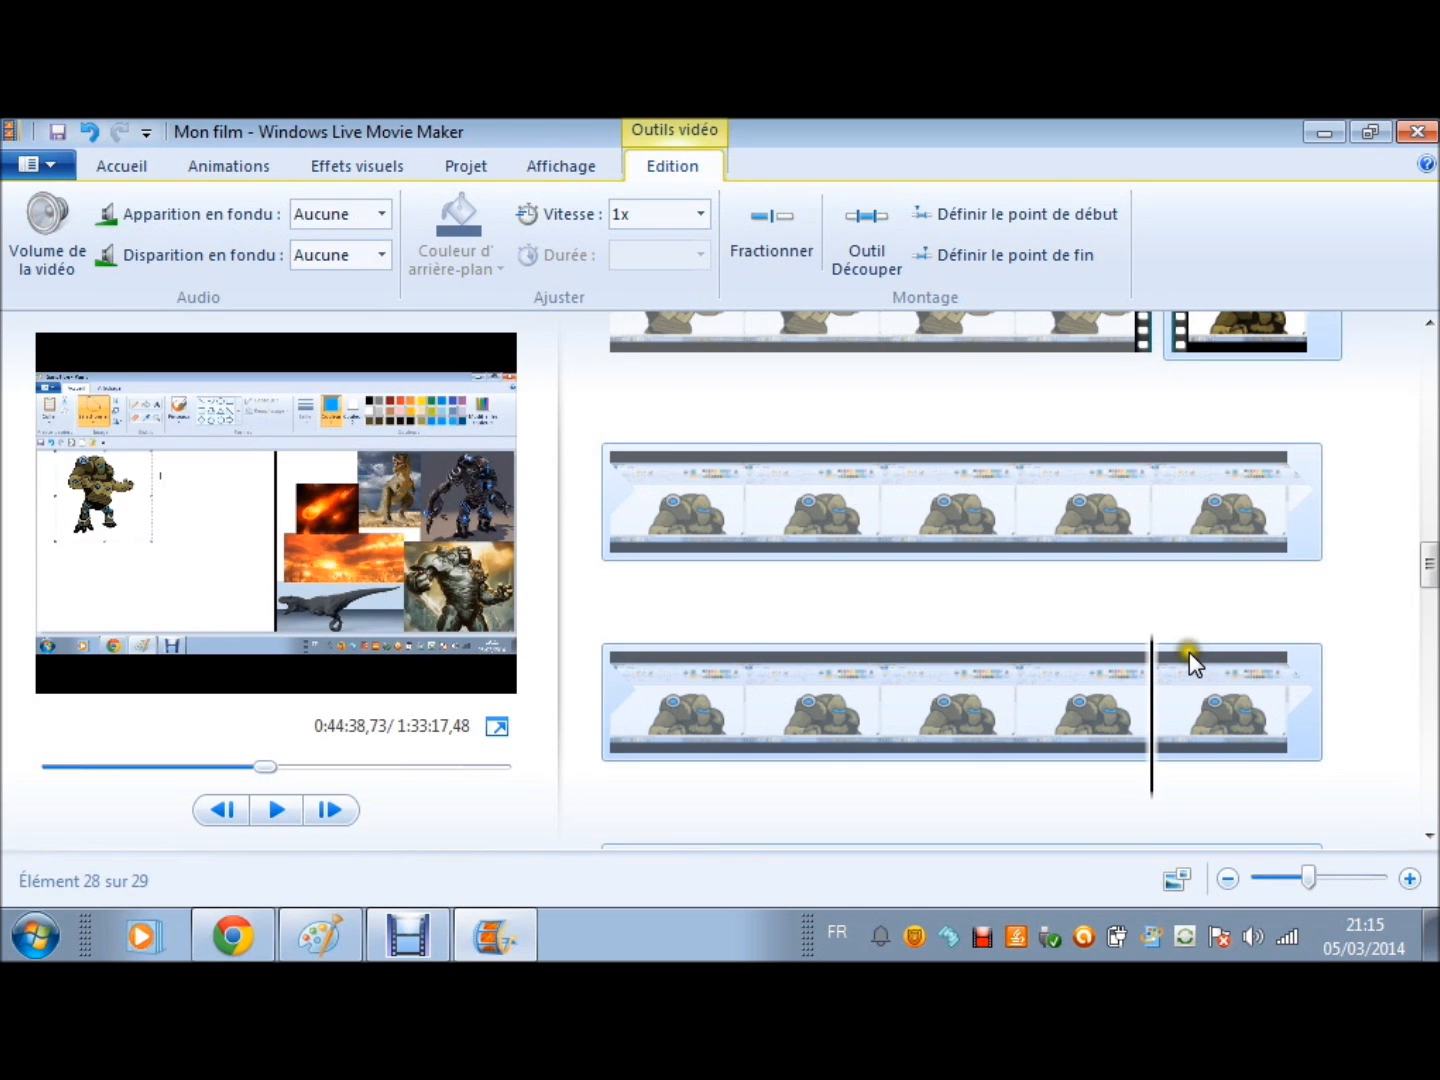
Step: Split the remaining part of the first recording at 0:44:38,73, at 0:46:18,42 and at 0:47:58,11
key(m)
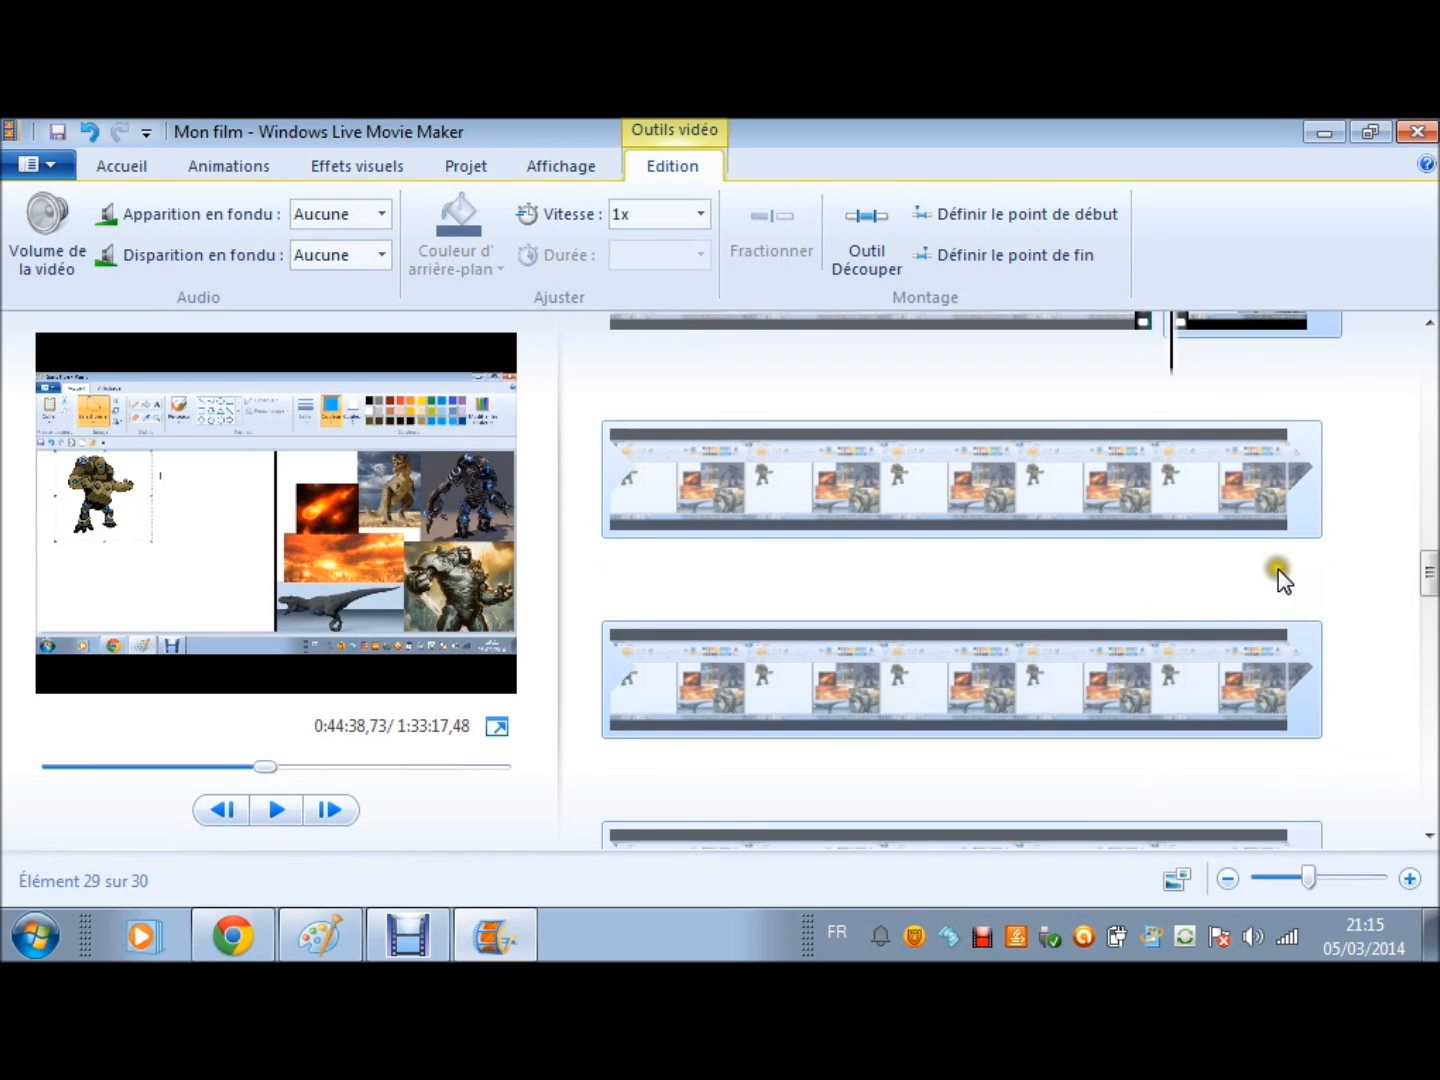
click(1227, 707)
key(m)
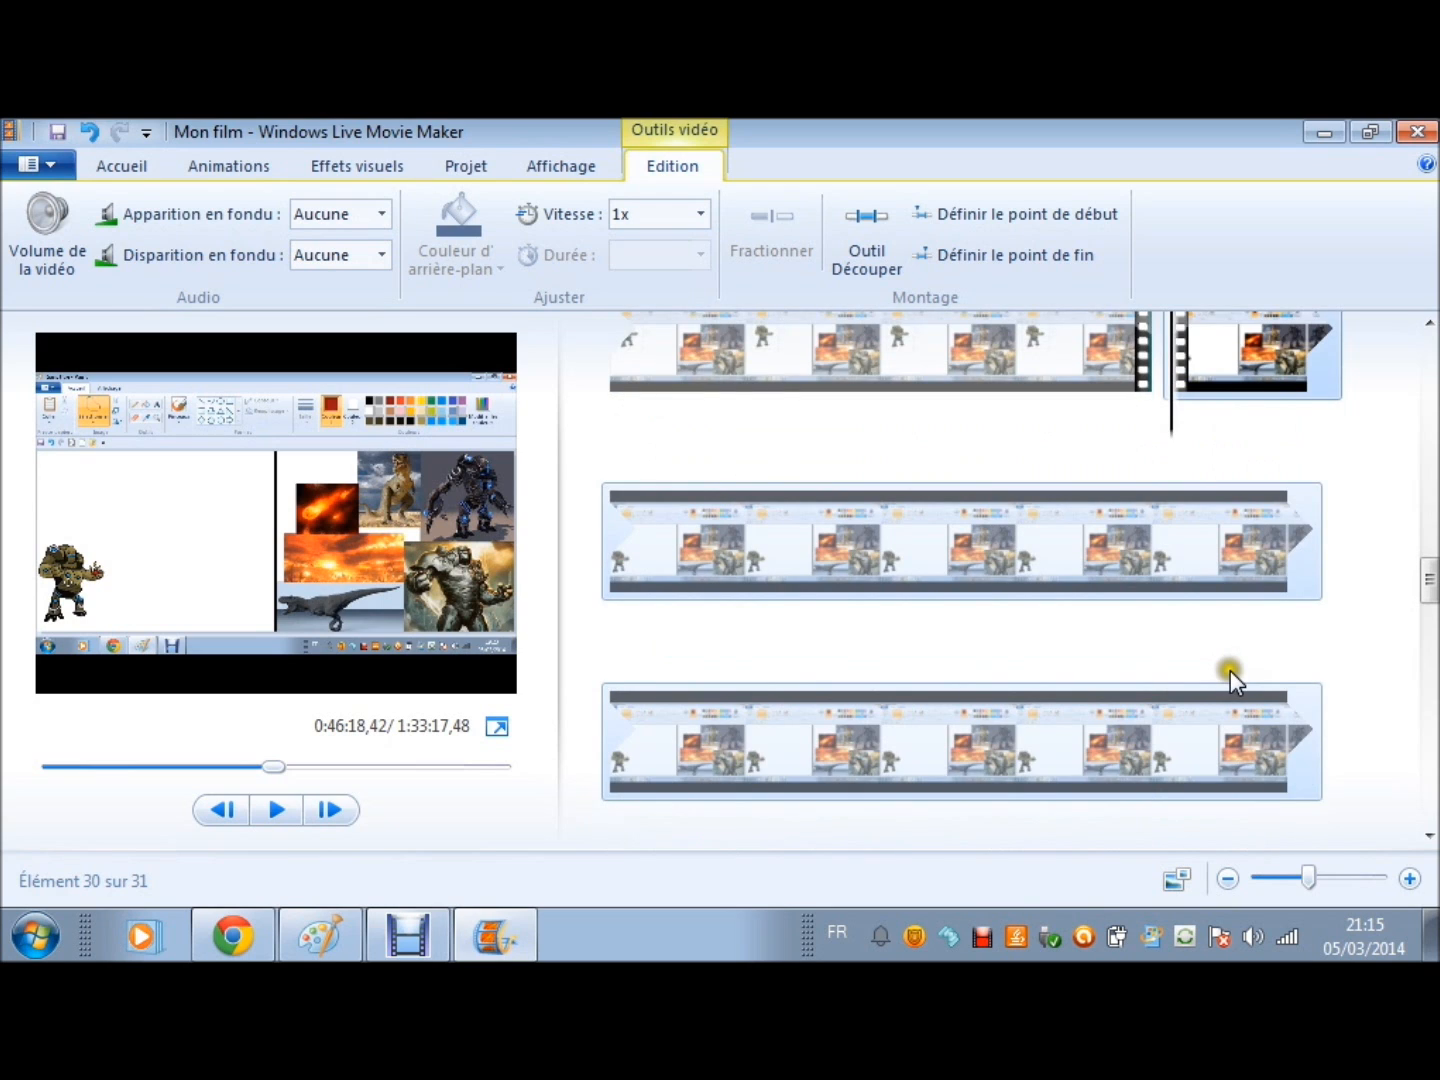
click(1152, 740)
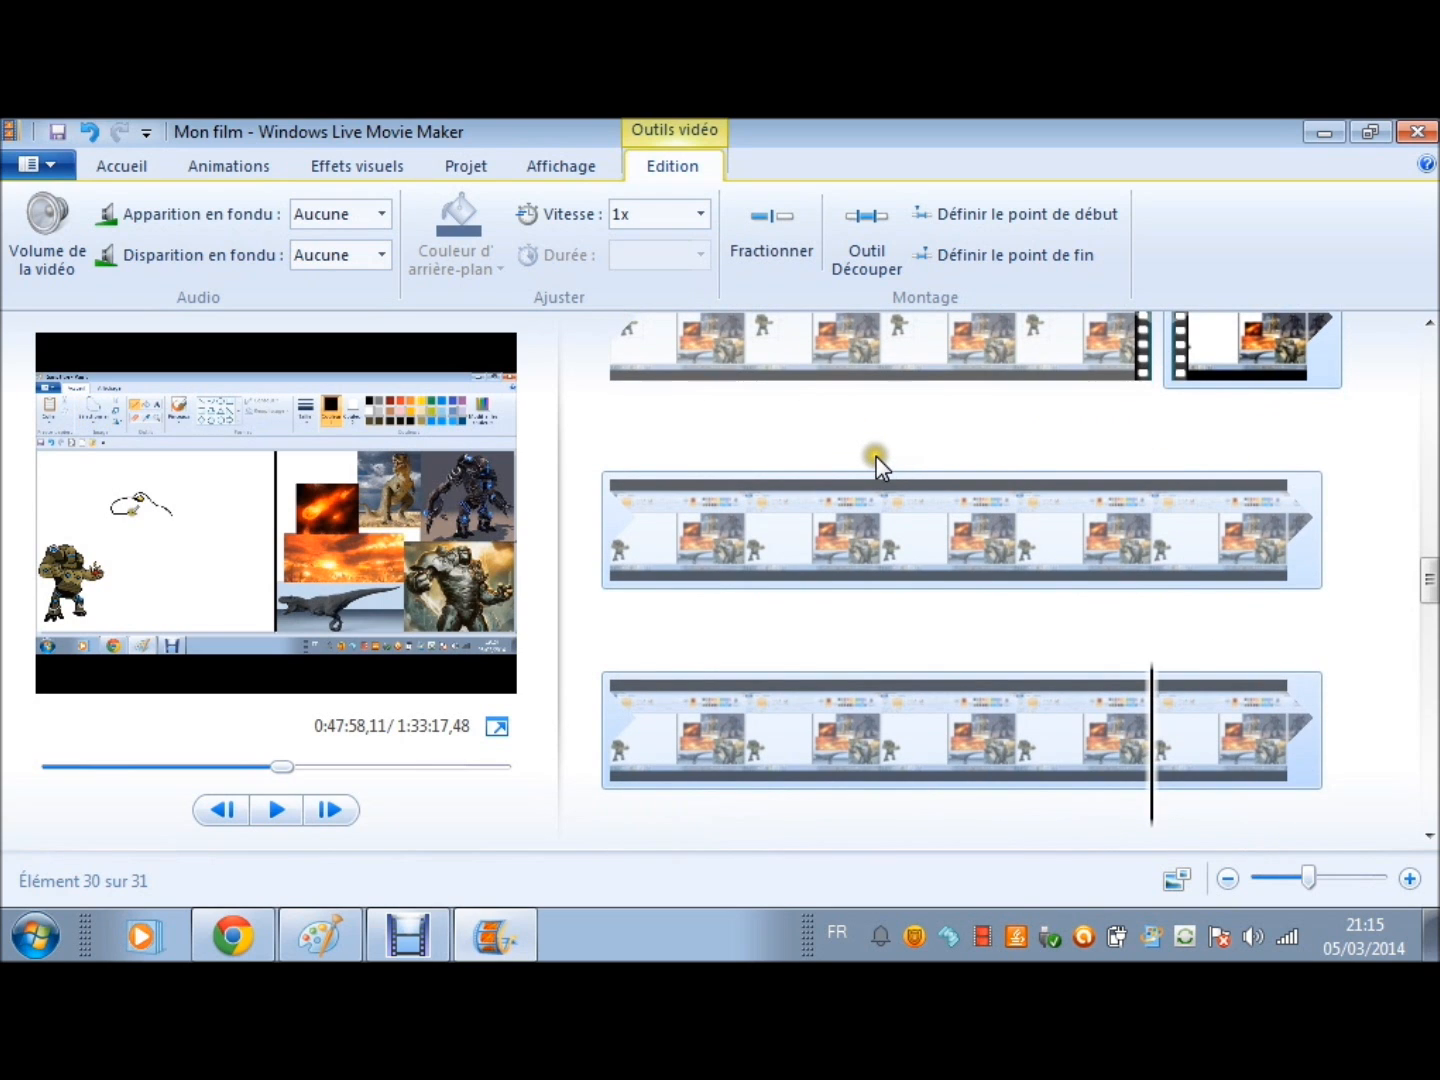
key(m)
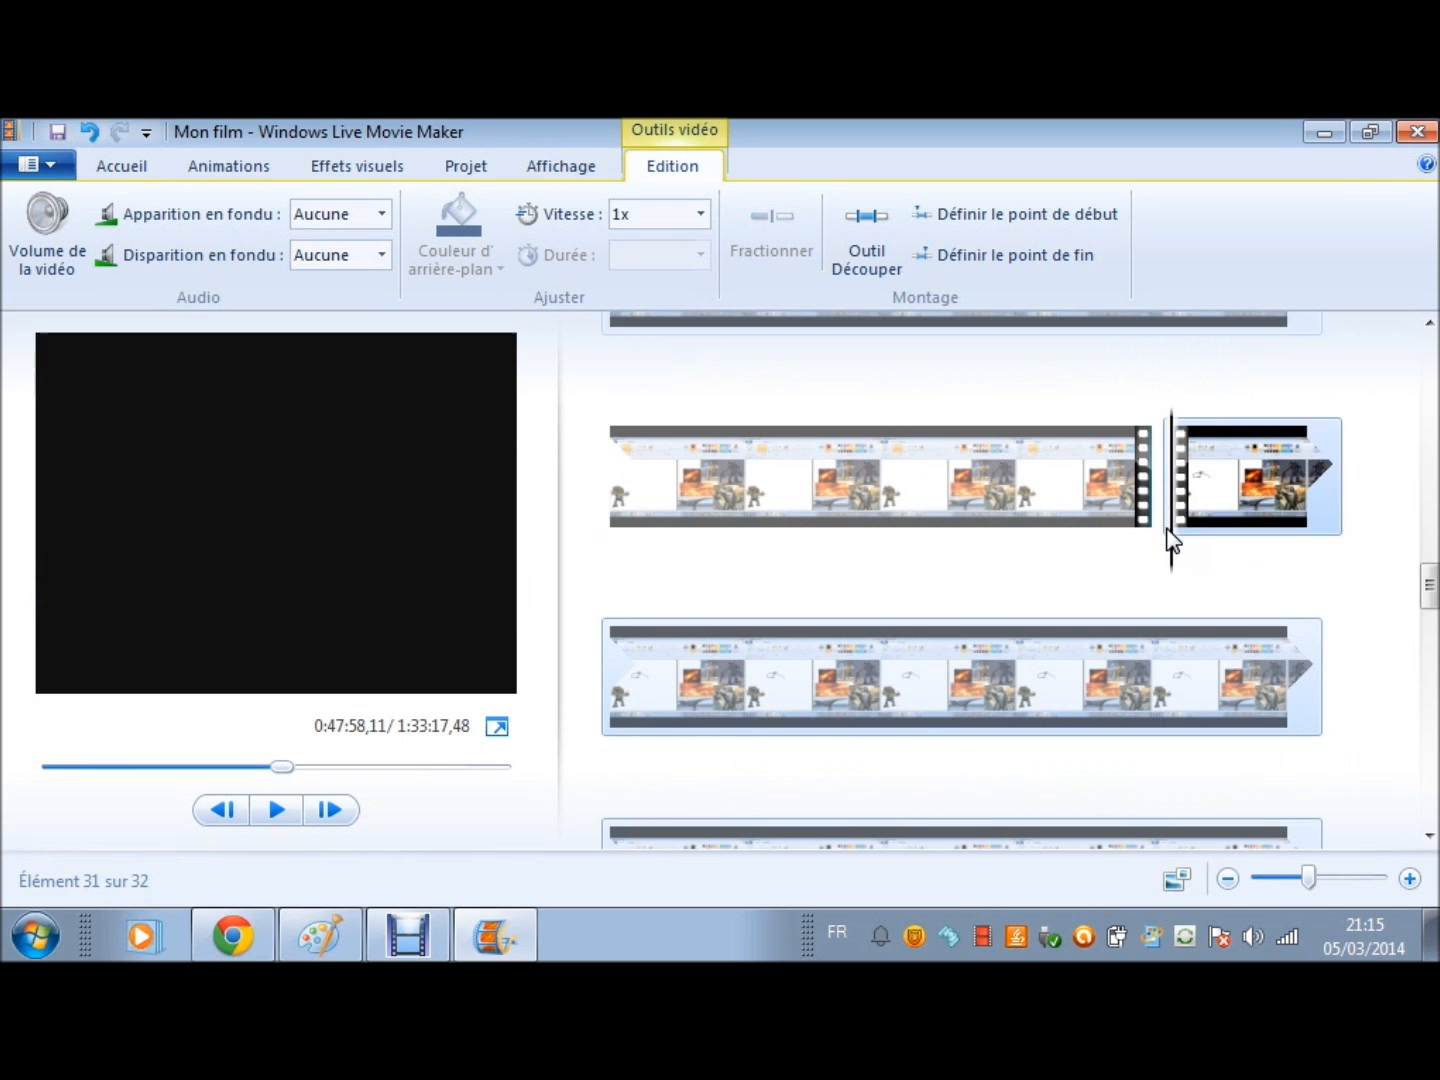
Step: Try splitting the last part of the first recording at 0:51:47,40, shortly before the second recording starts
scroll(1180, 560, down, 2)
click(1200, 679)
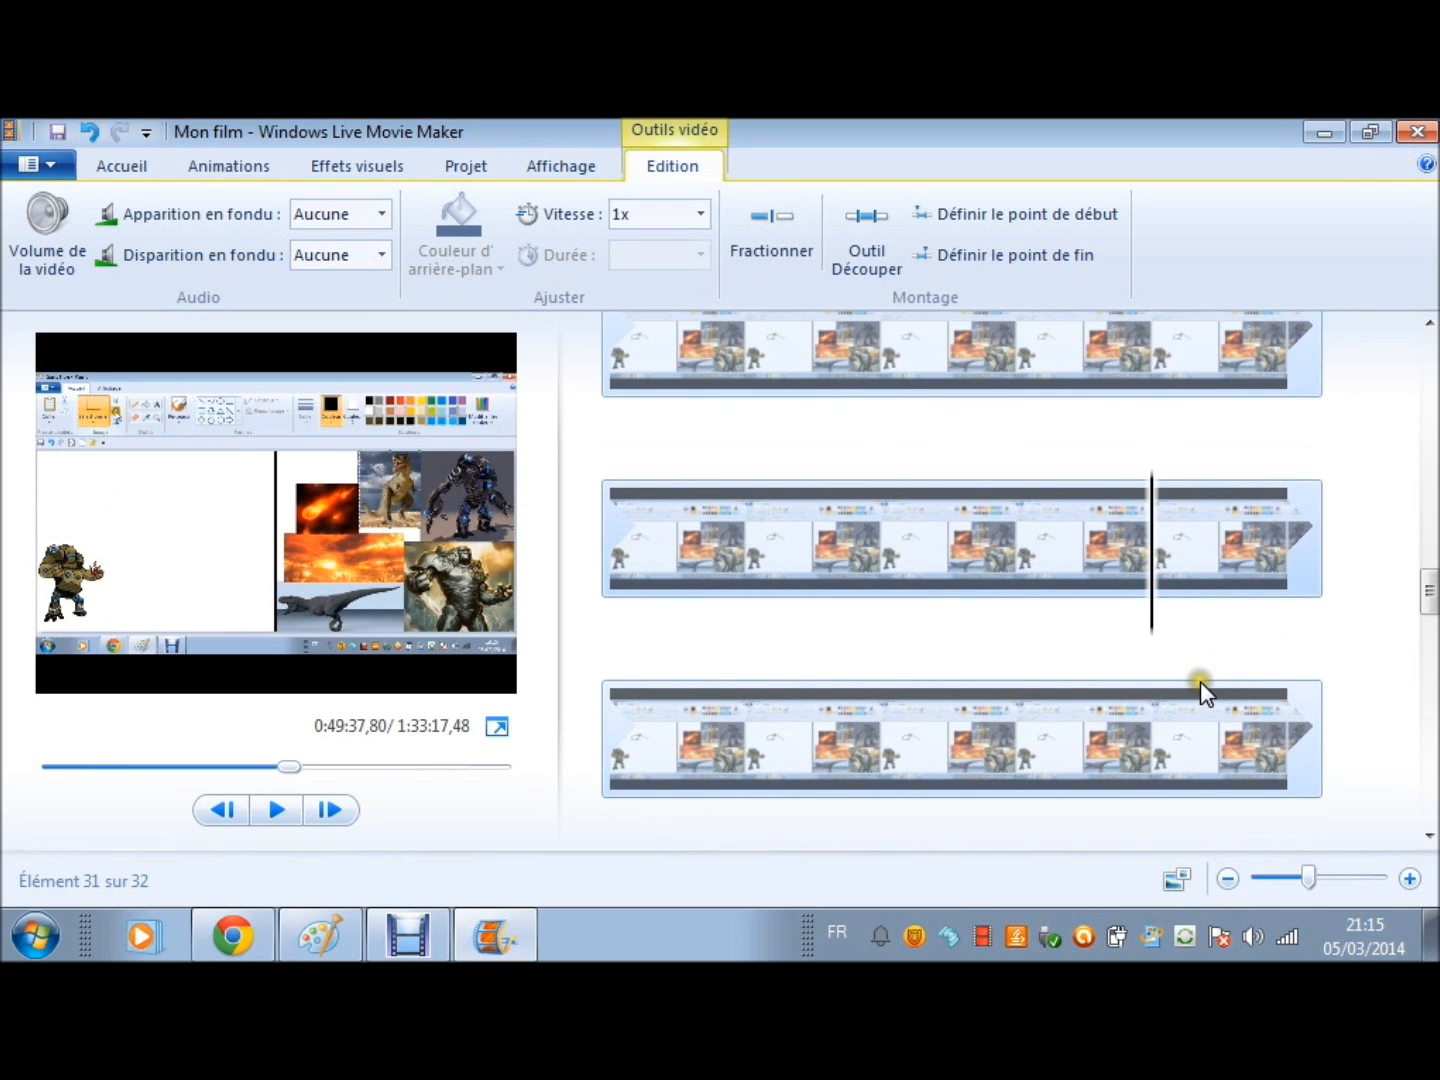
click(1200, 680)
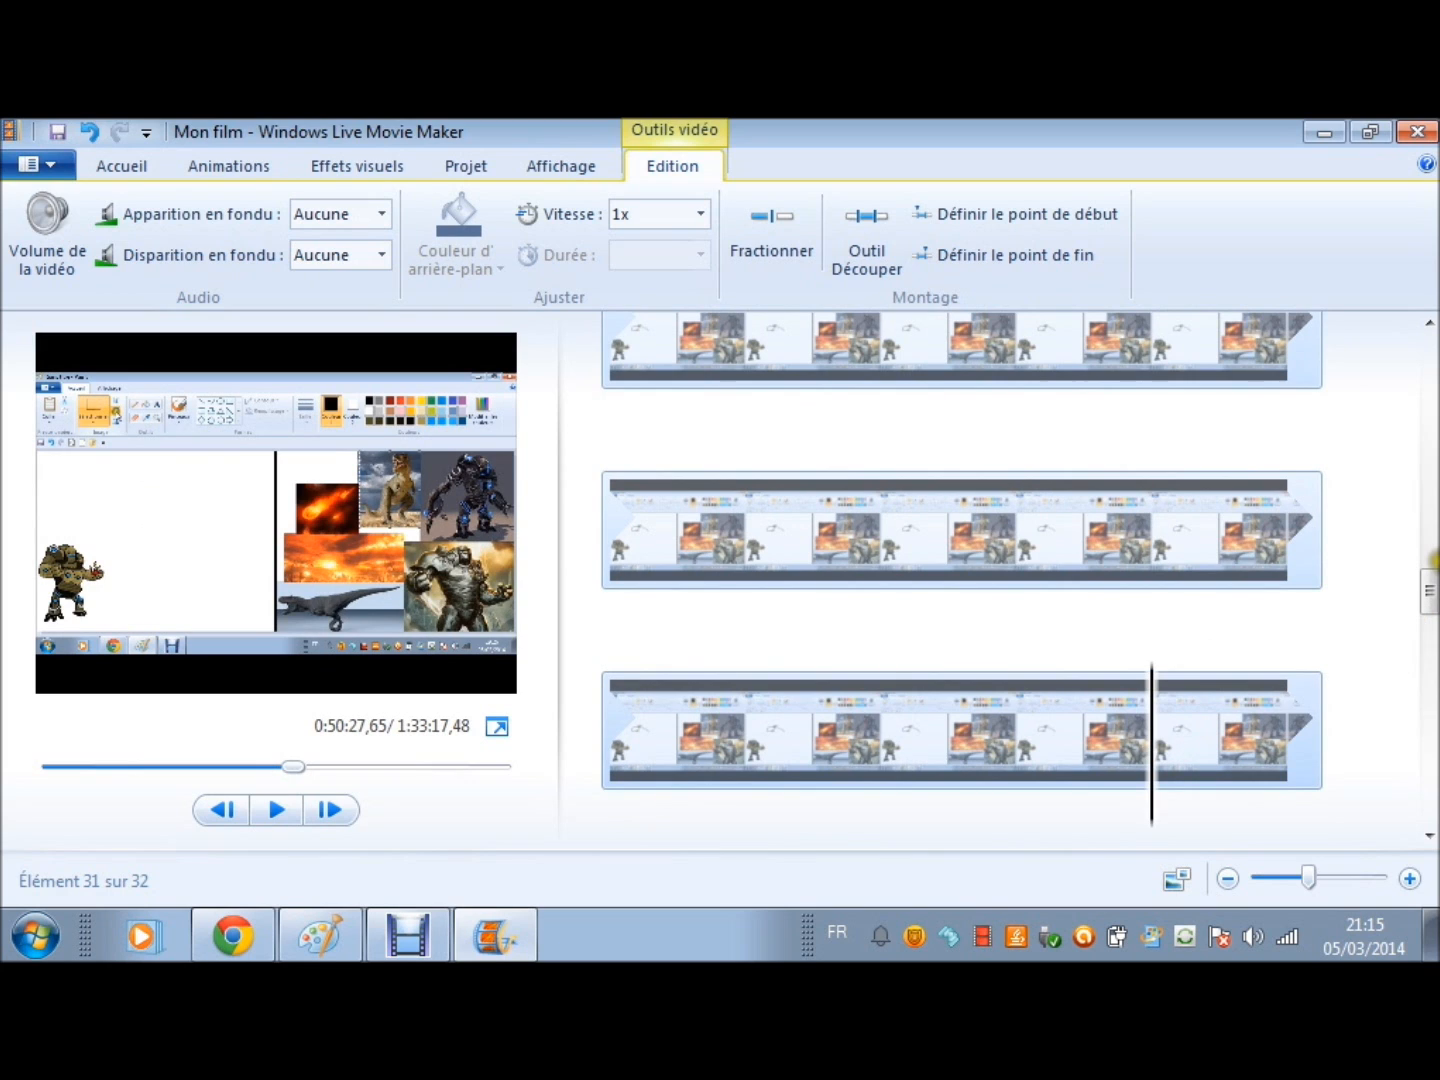
scroll(1197, 706, down, 3)
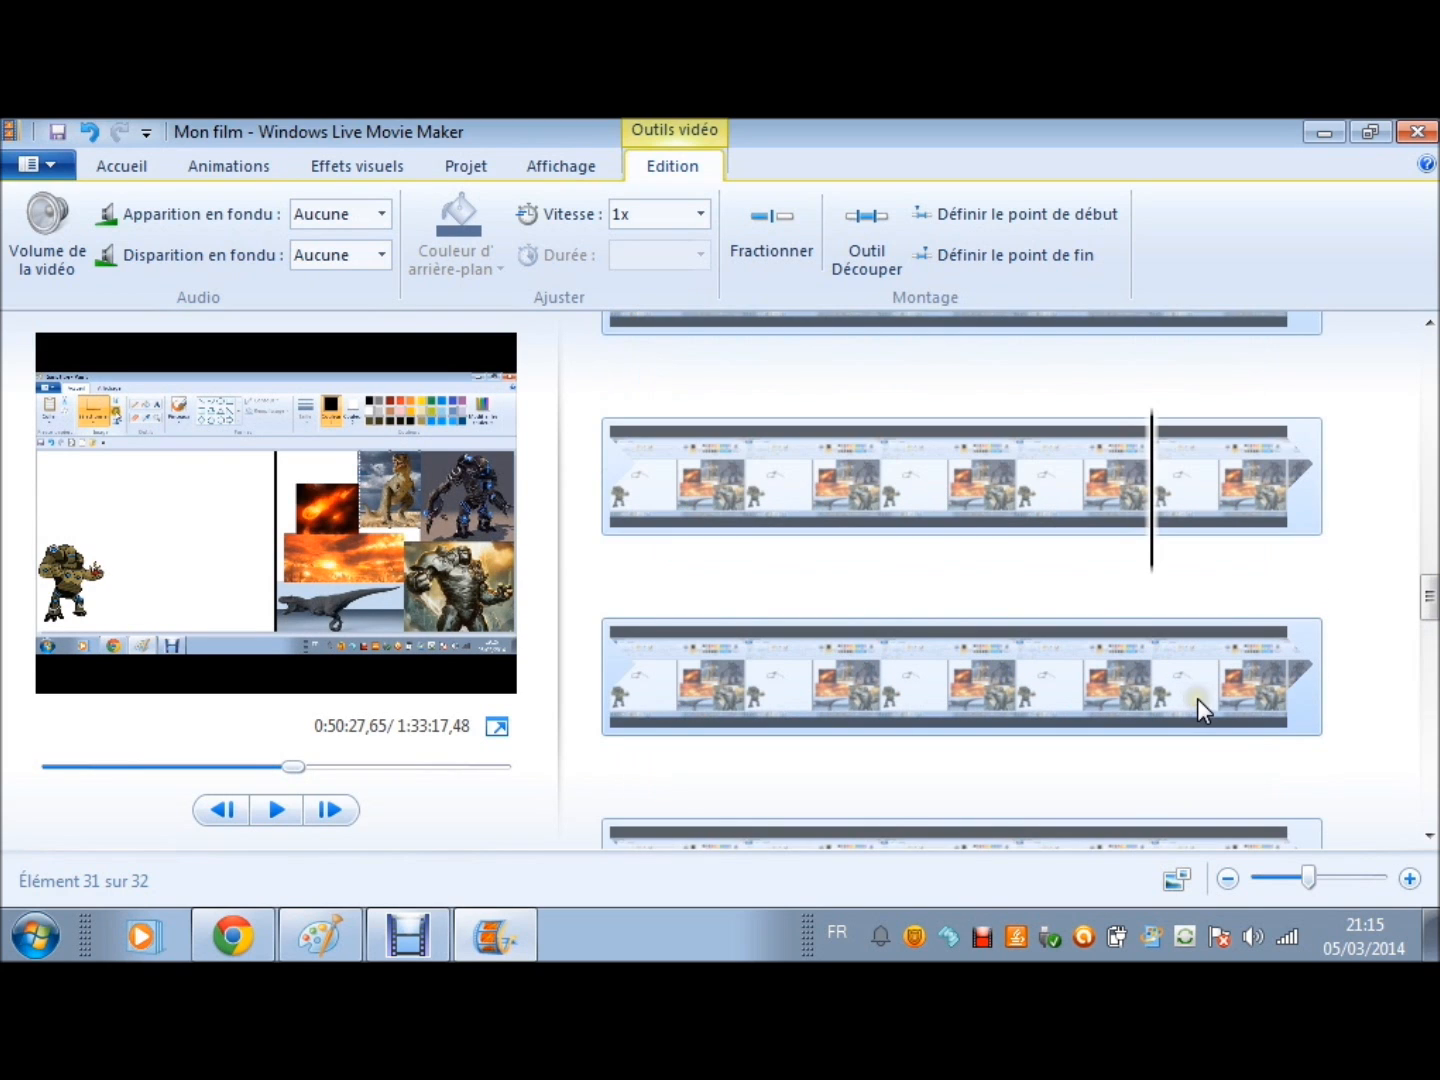
click(1198, 699)
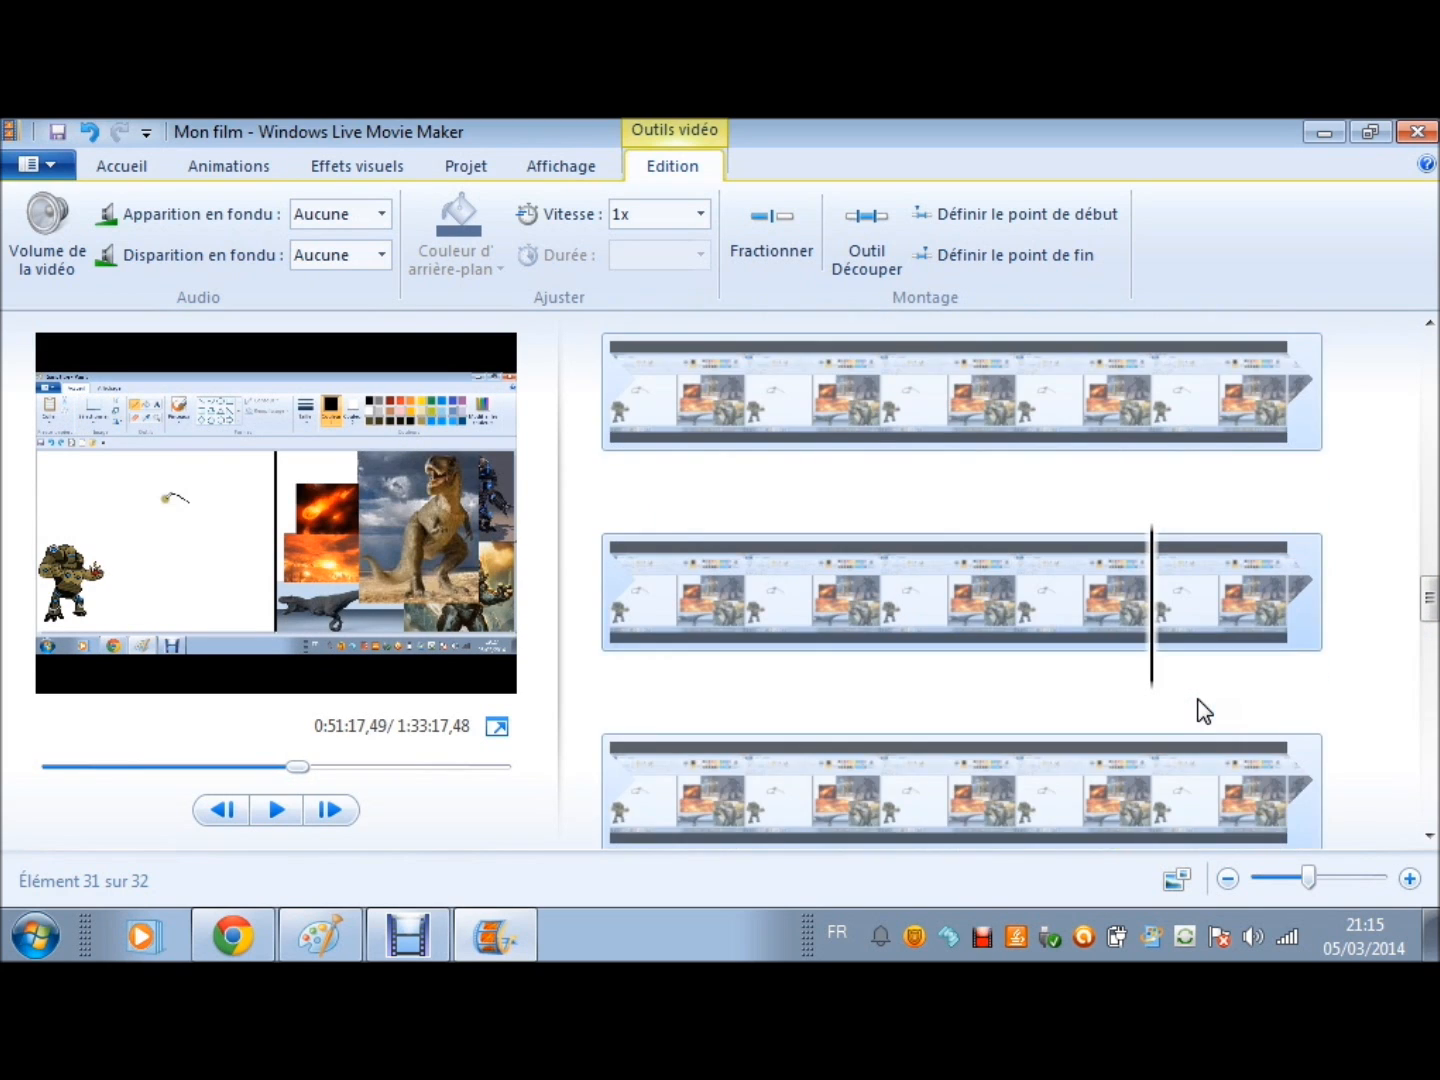
click(1197, 716)
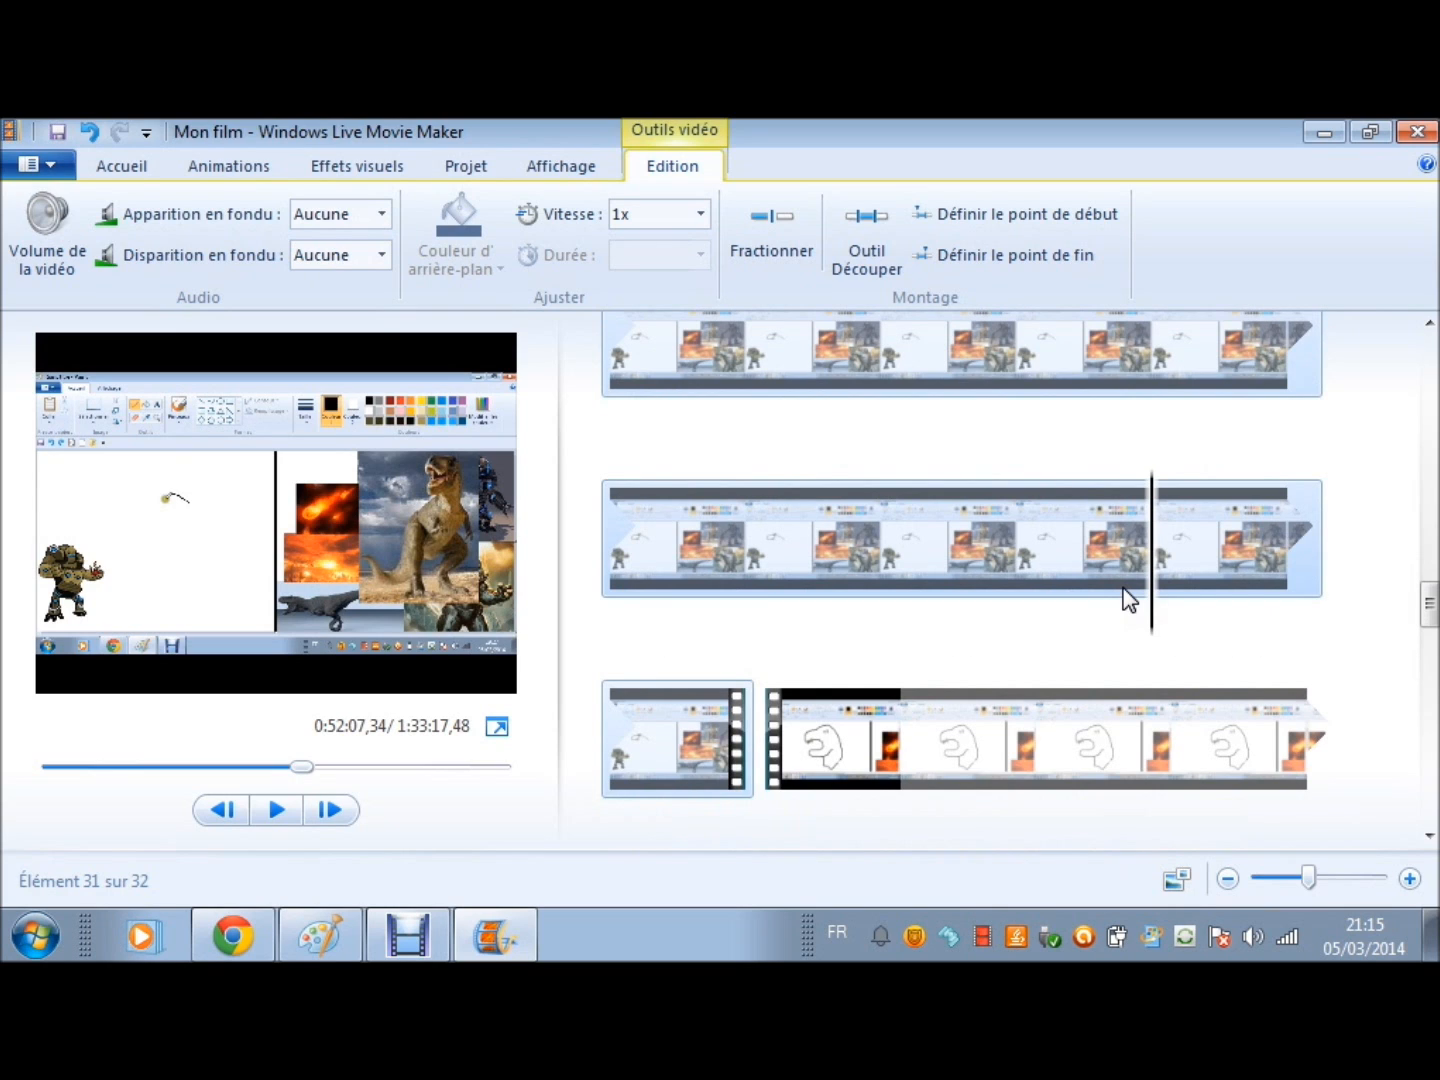
click(881, 640)
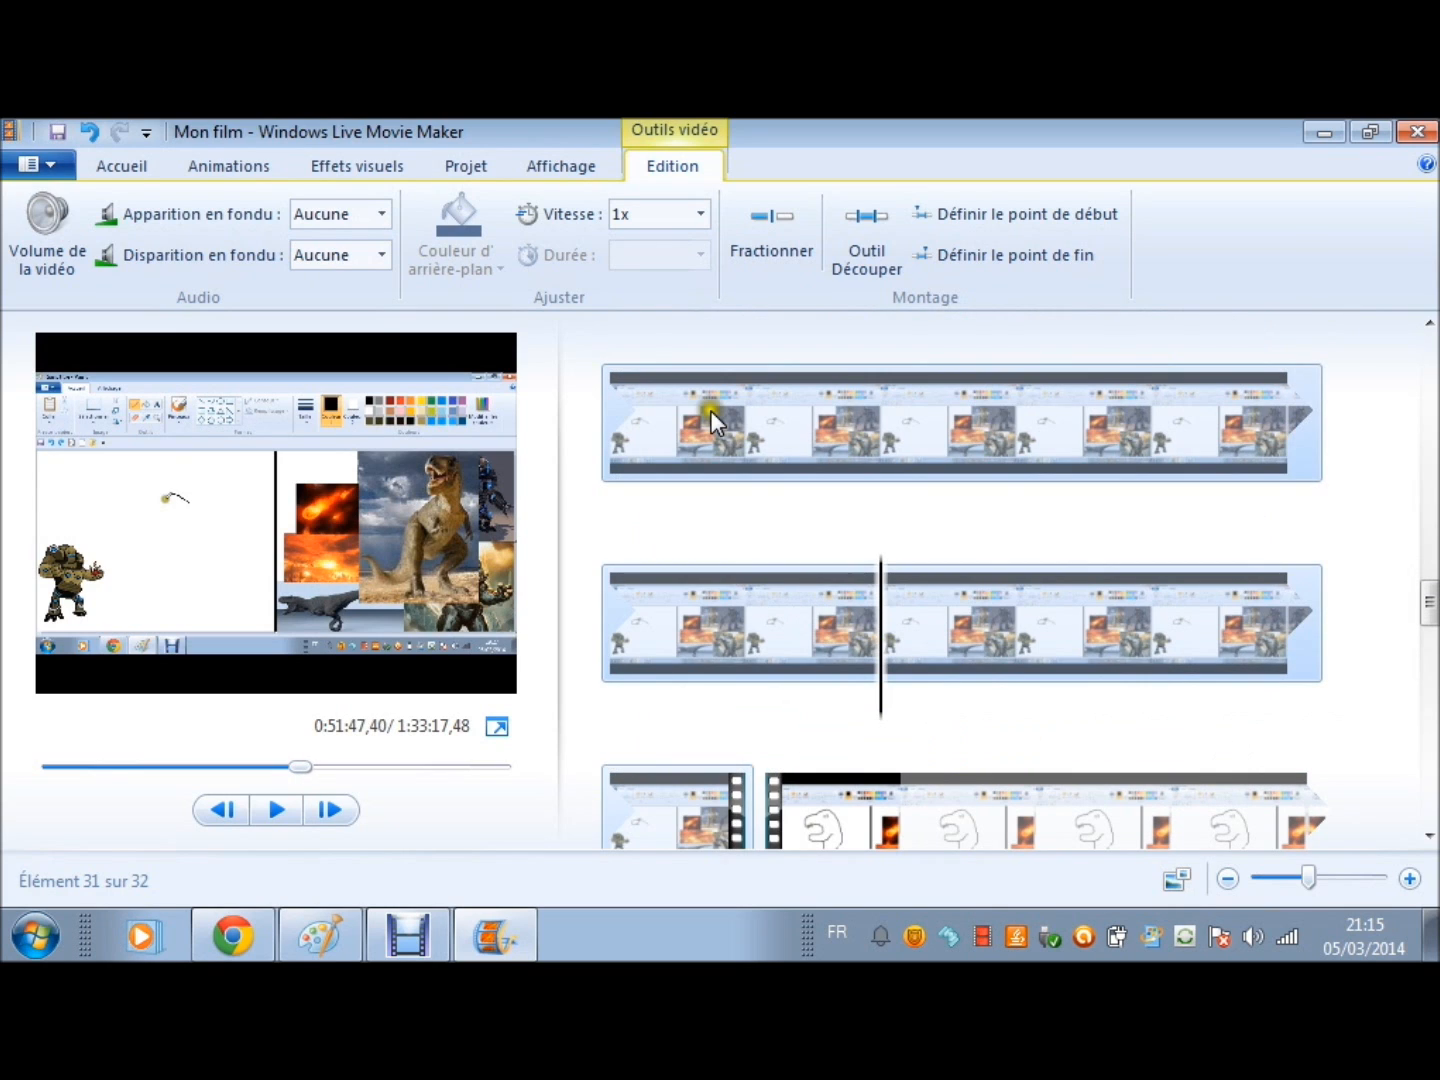
key(m)
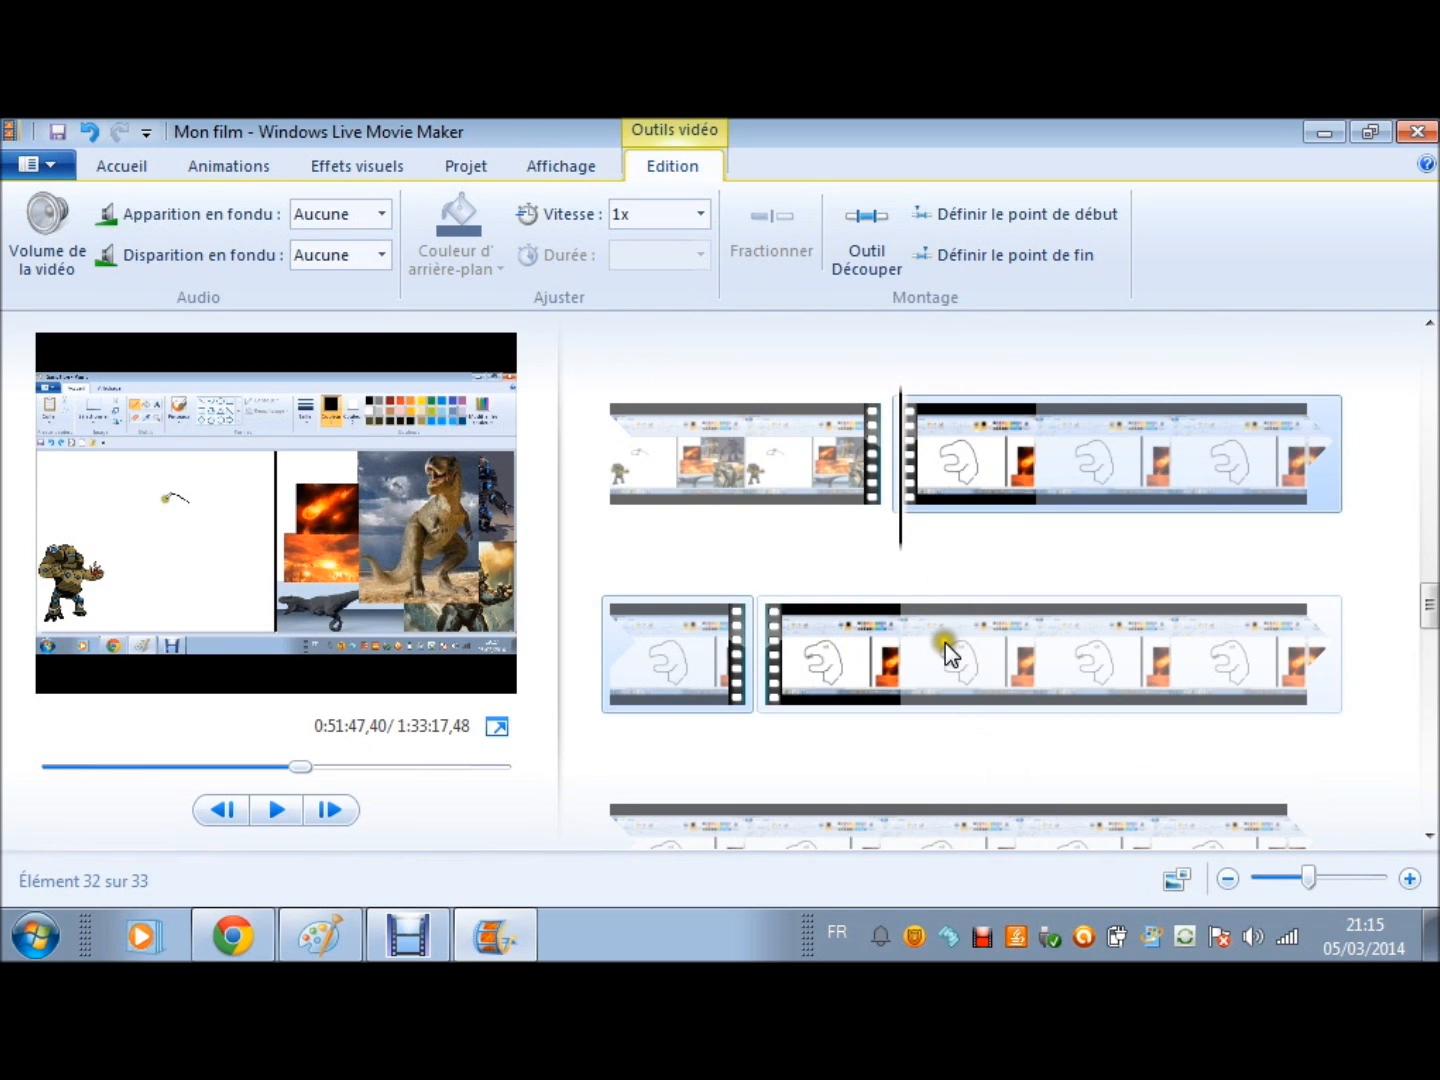
Step: Check the clips around the start of the second recording and undo the split at 0:51:47,40
scroll(1155, 689, down, 2)
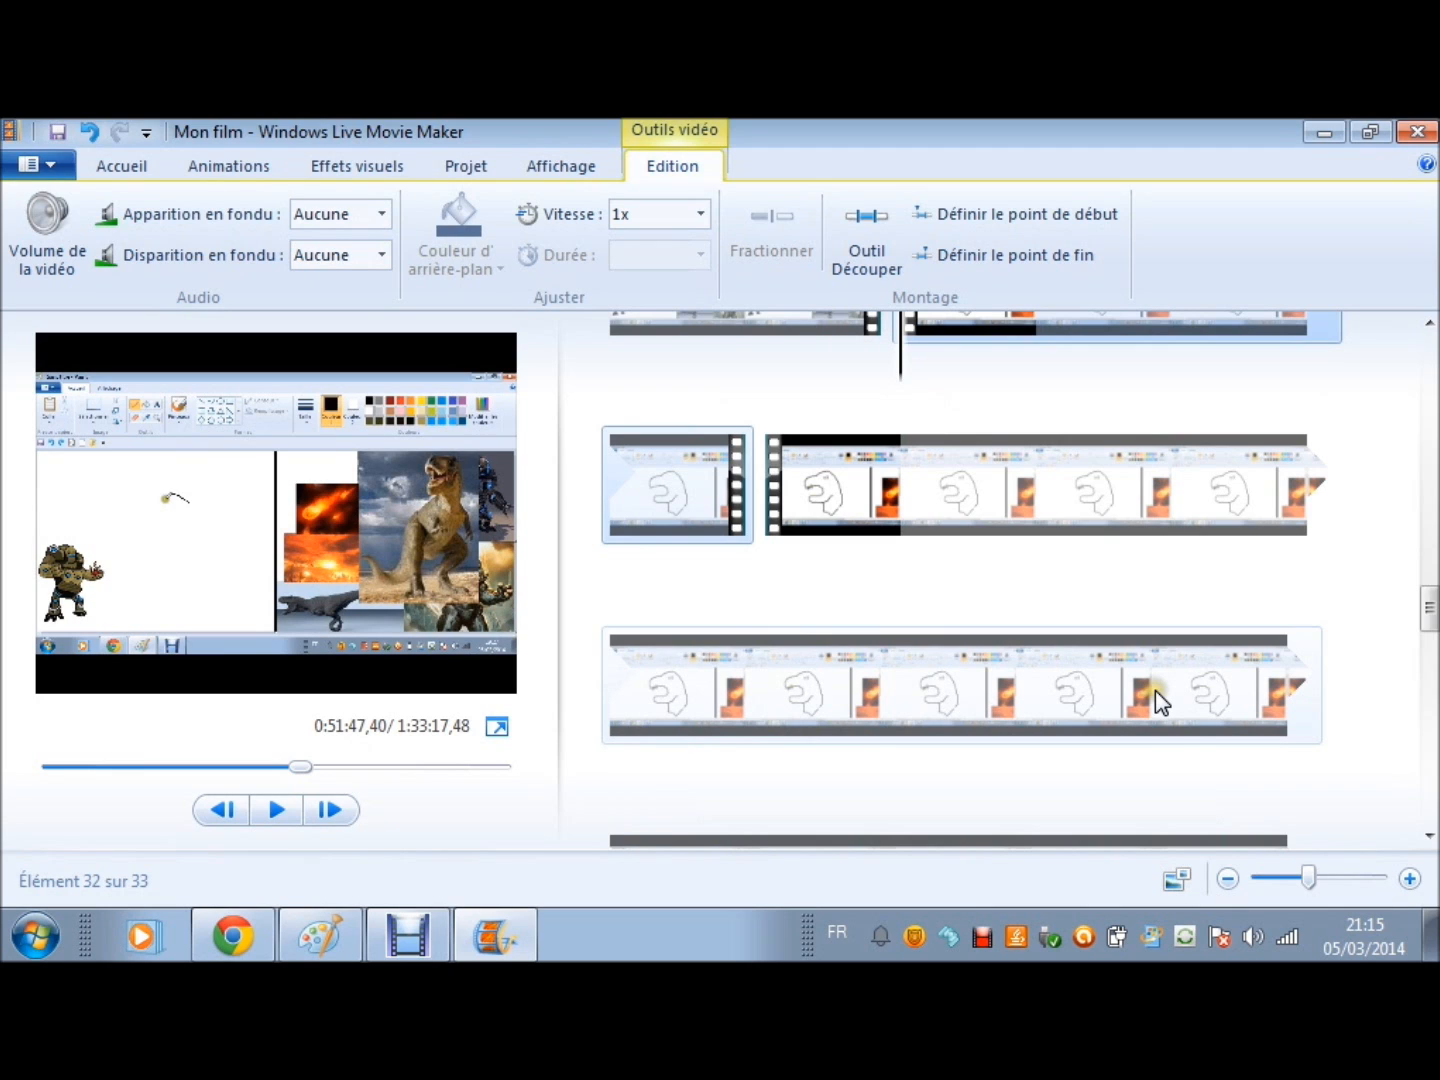
click(1147, 768)
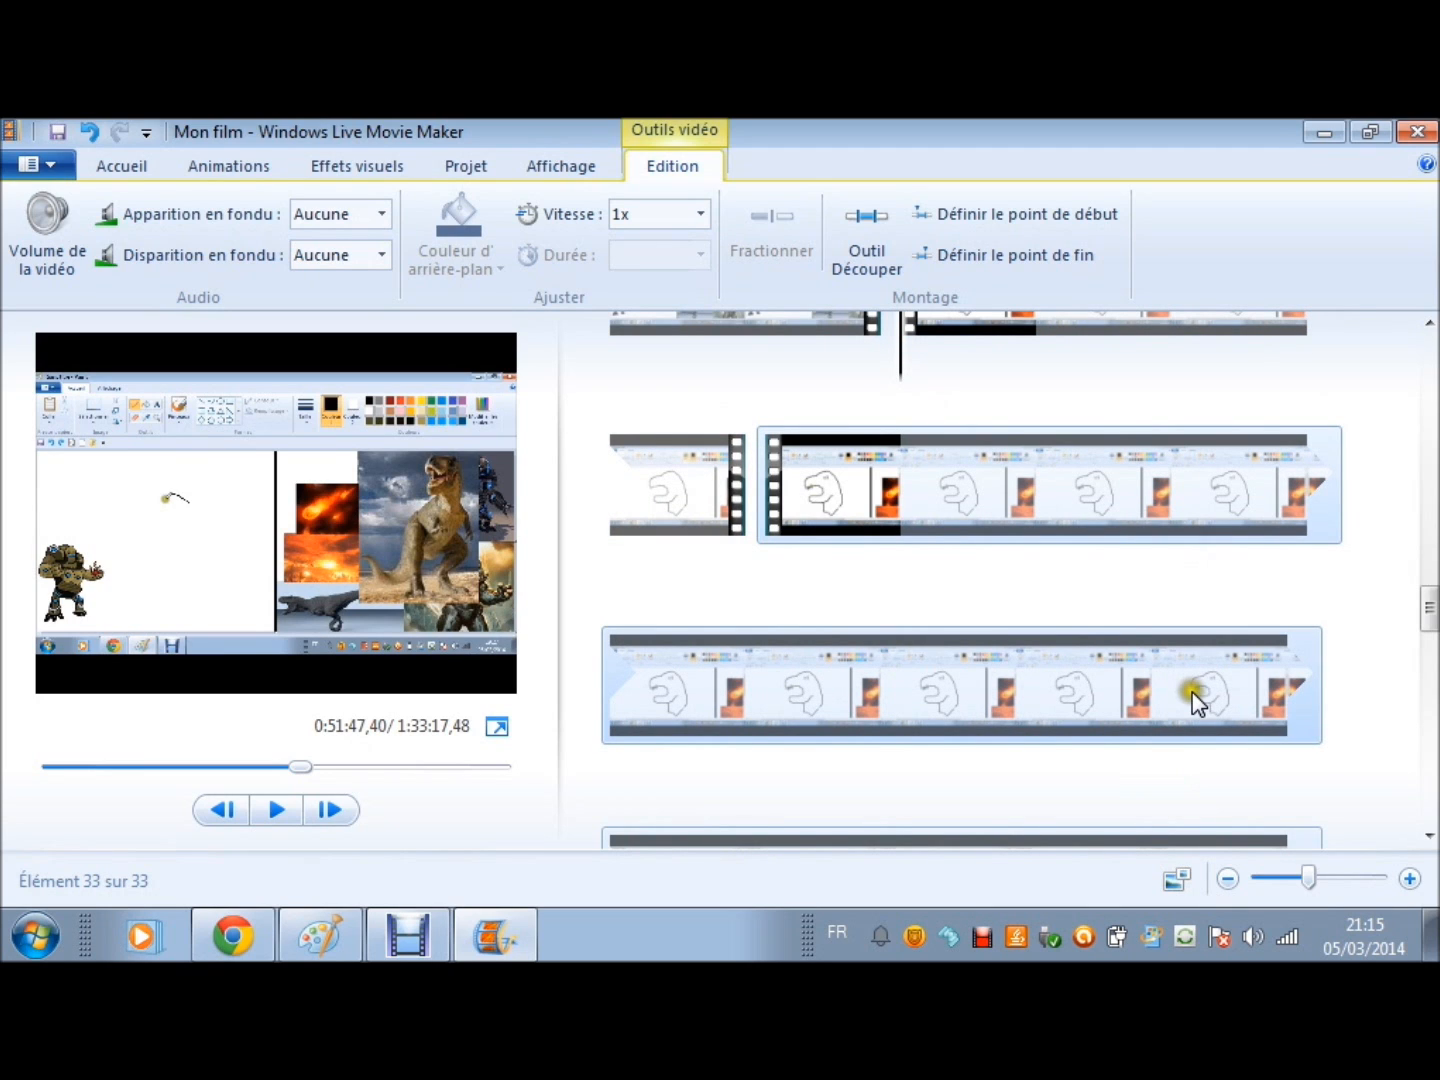
click(779, 500)
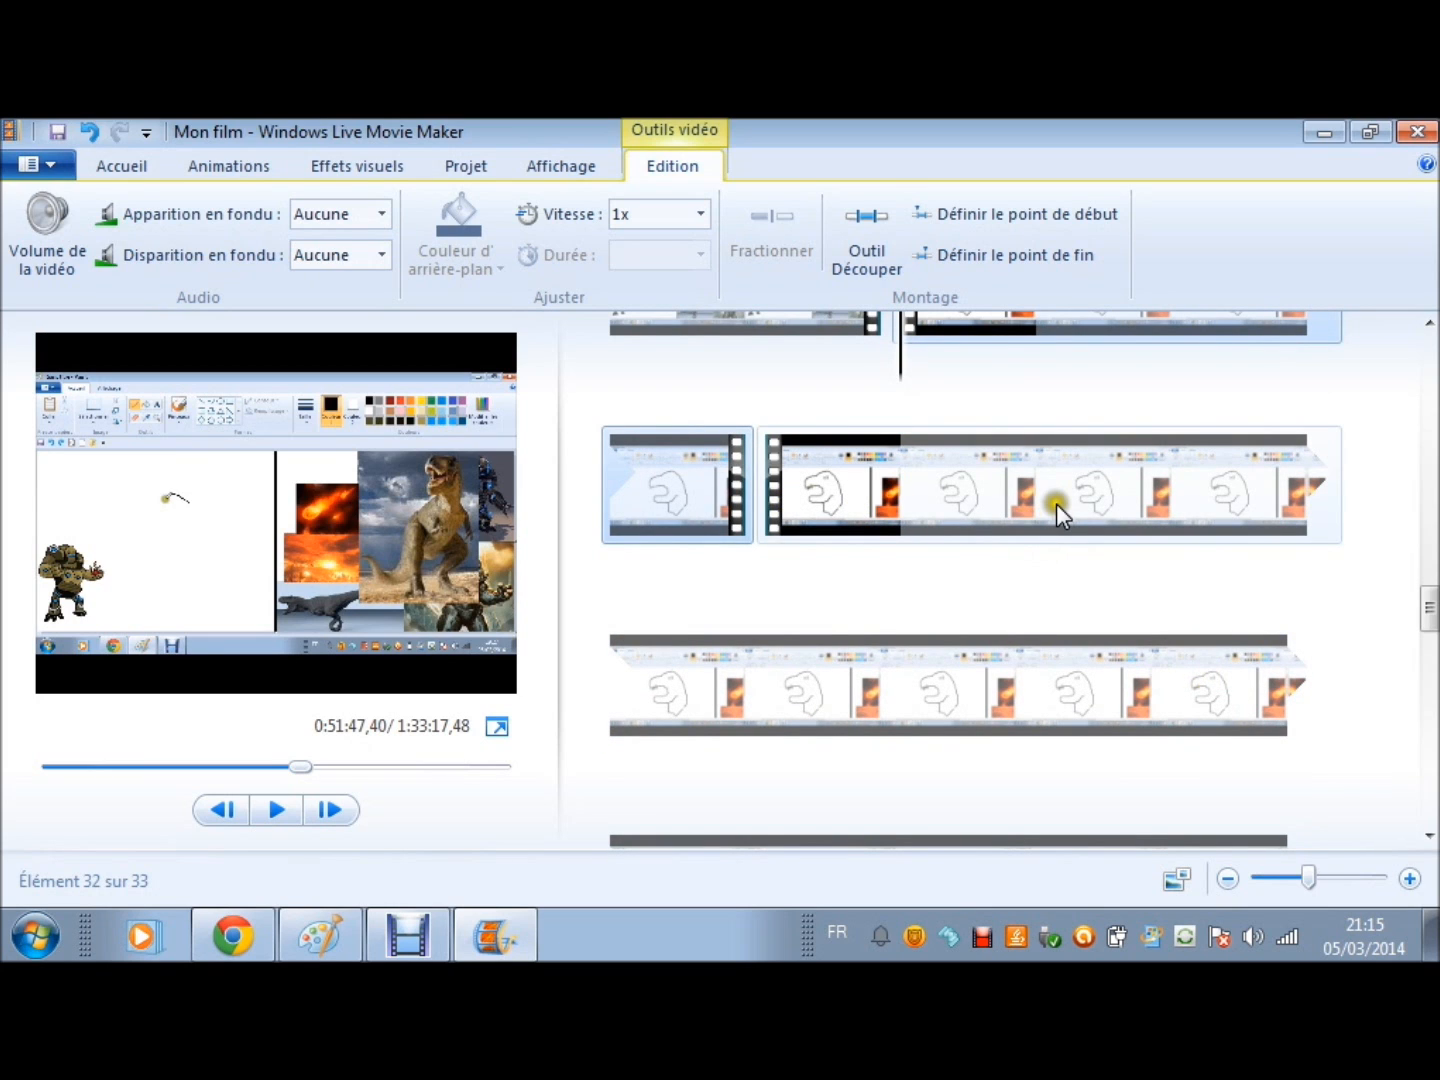
scroll(1056, 502, up, 2)
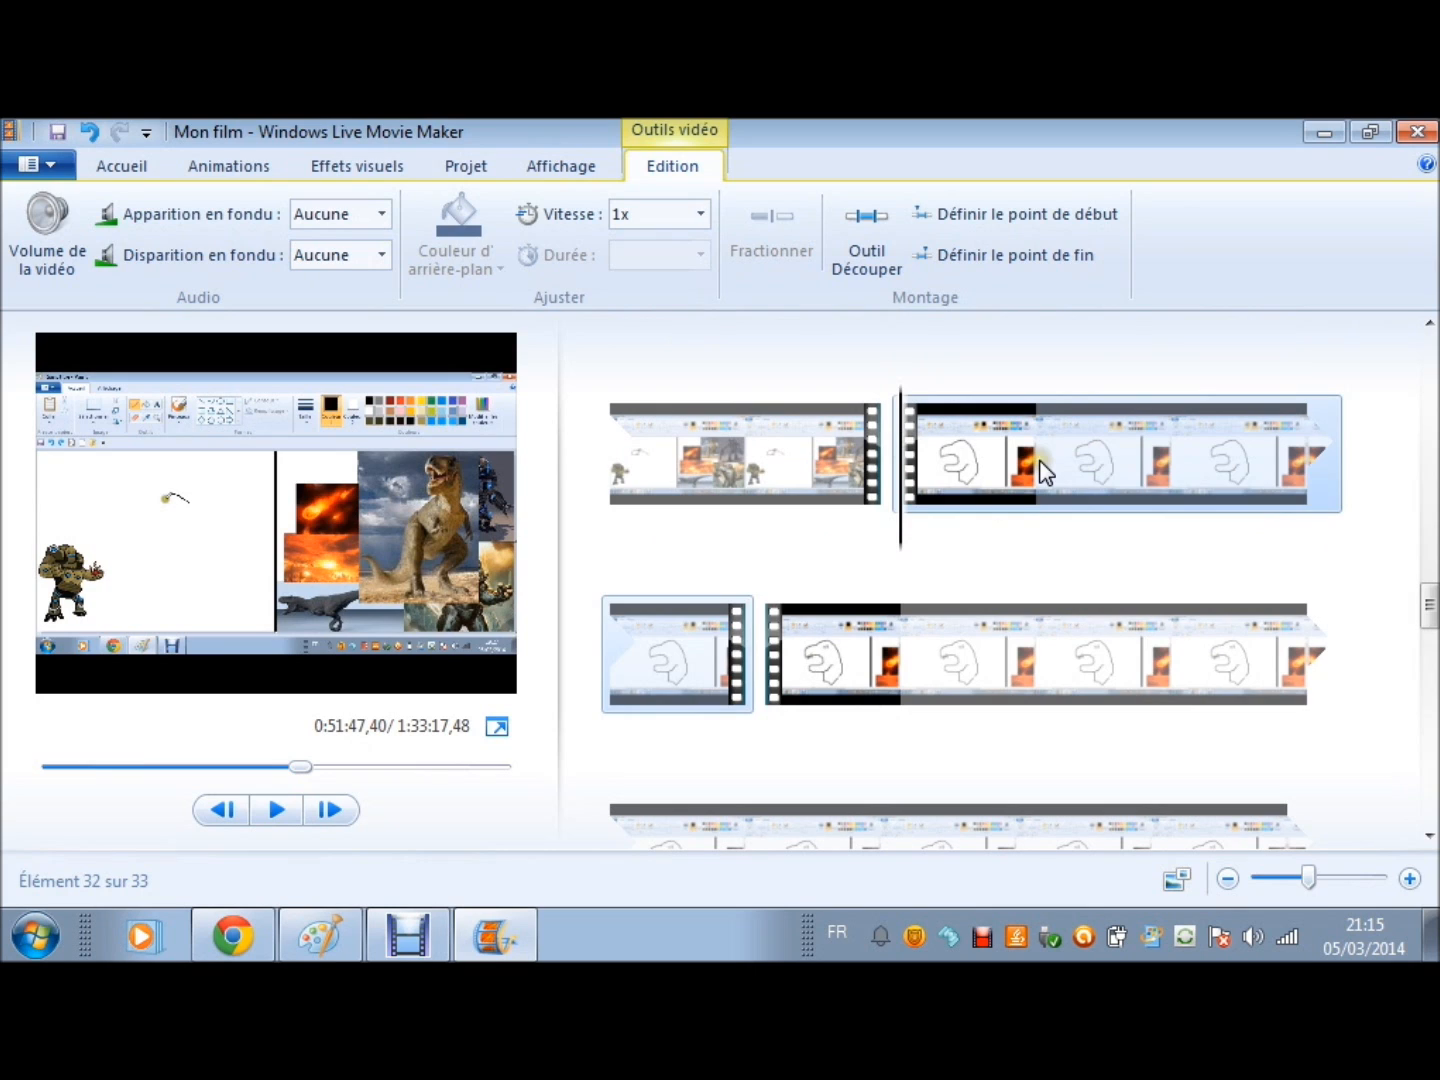
key(Right)
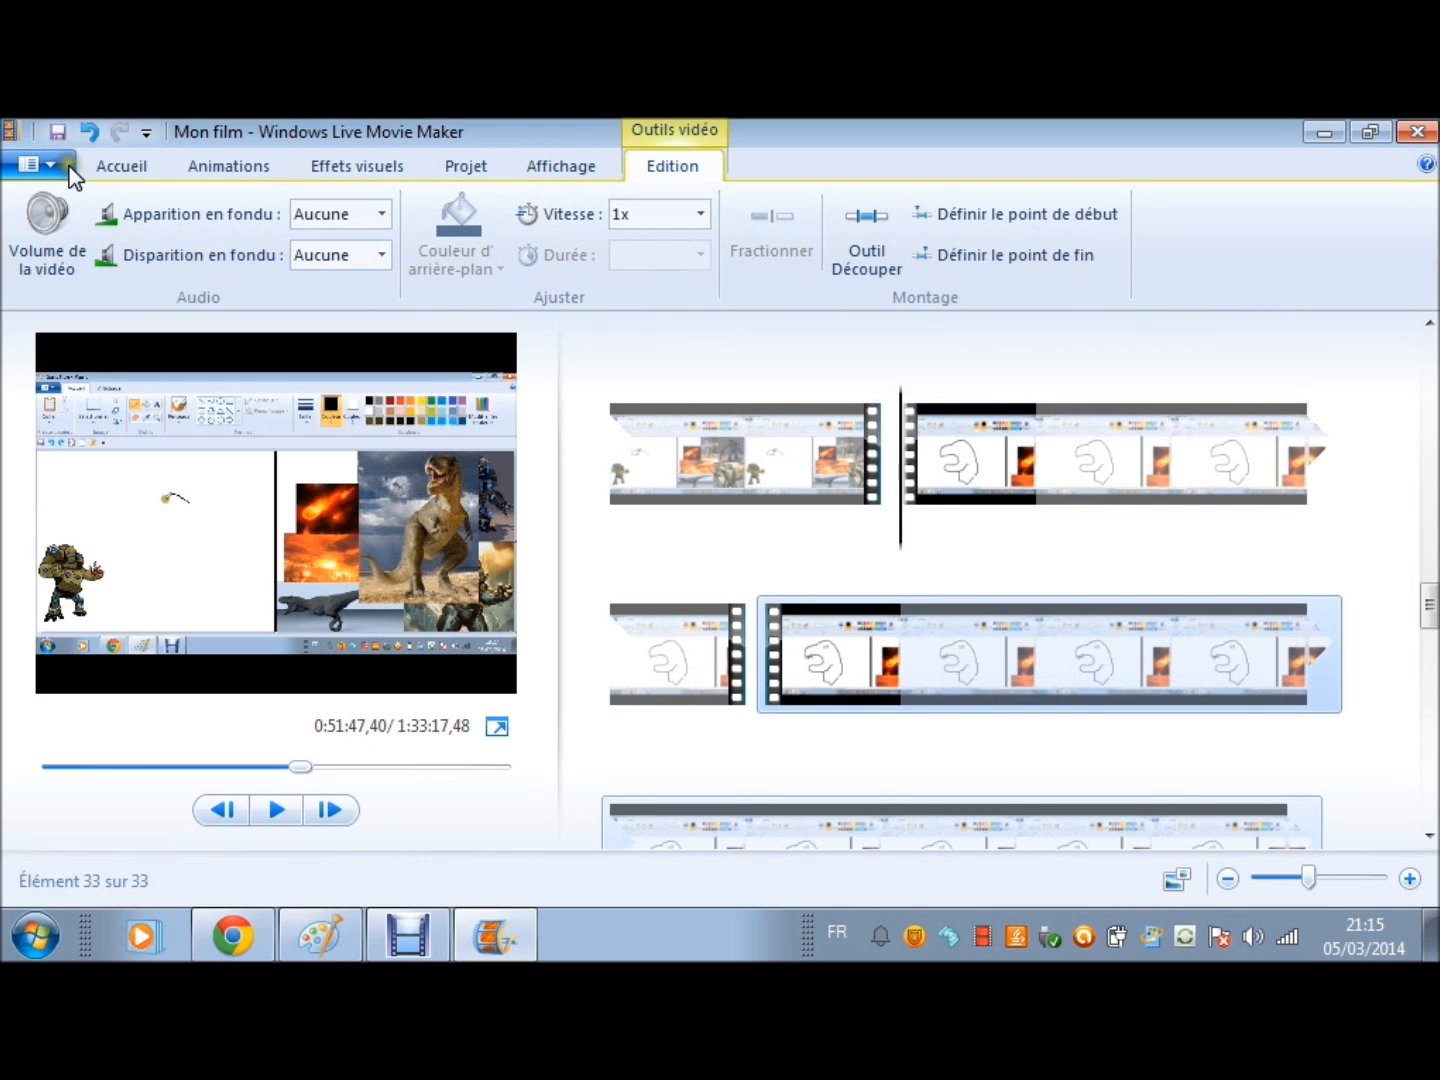
key(ctrl+z)
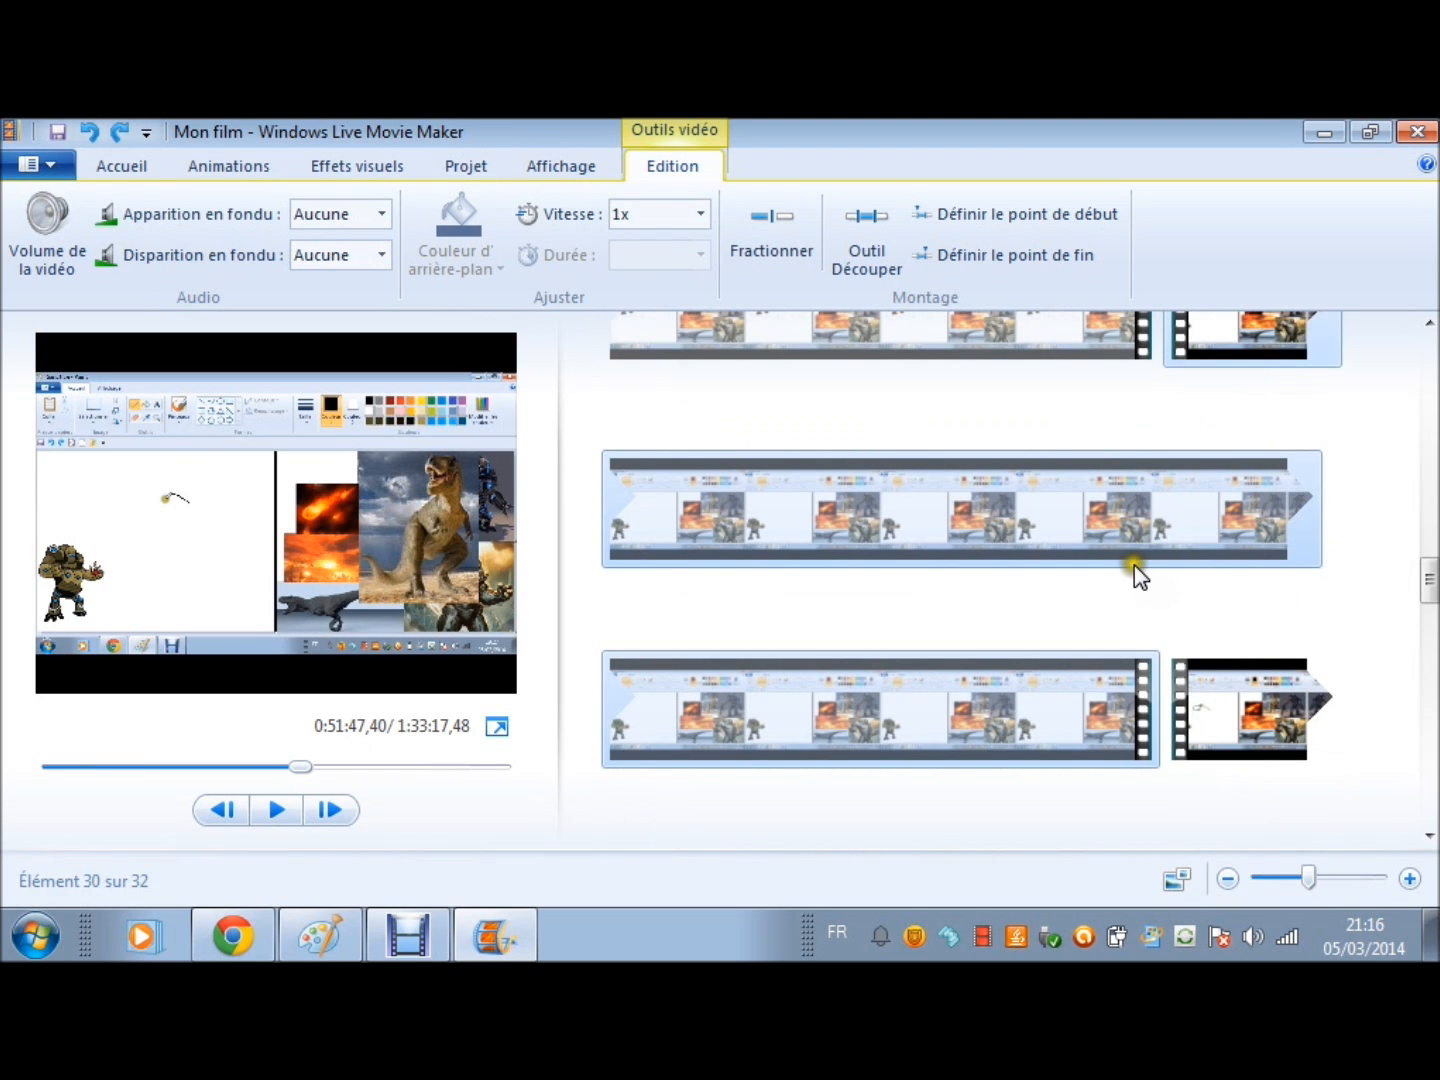
key(Left)
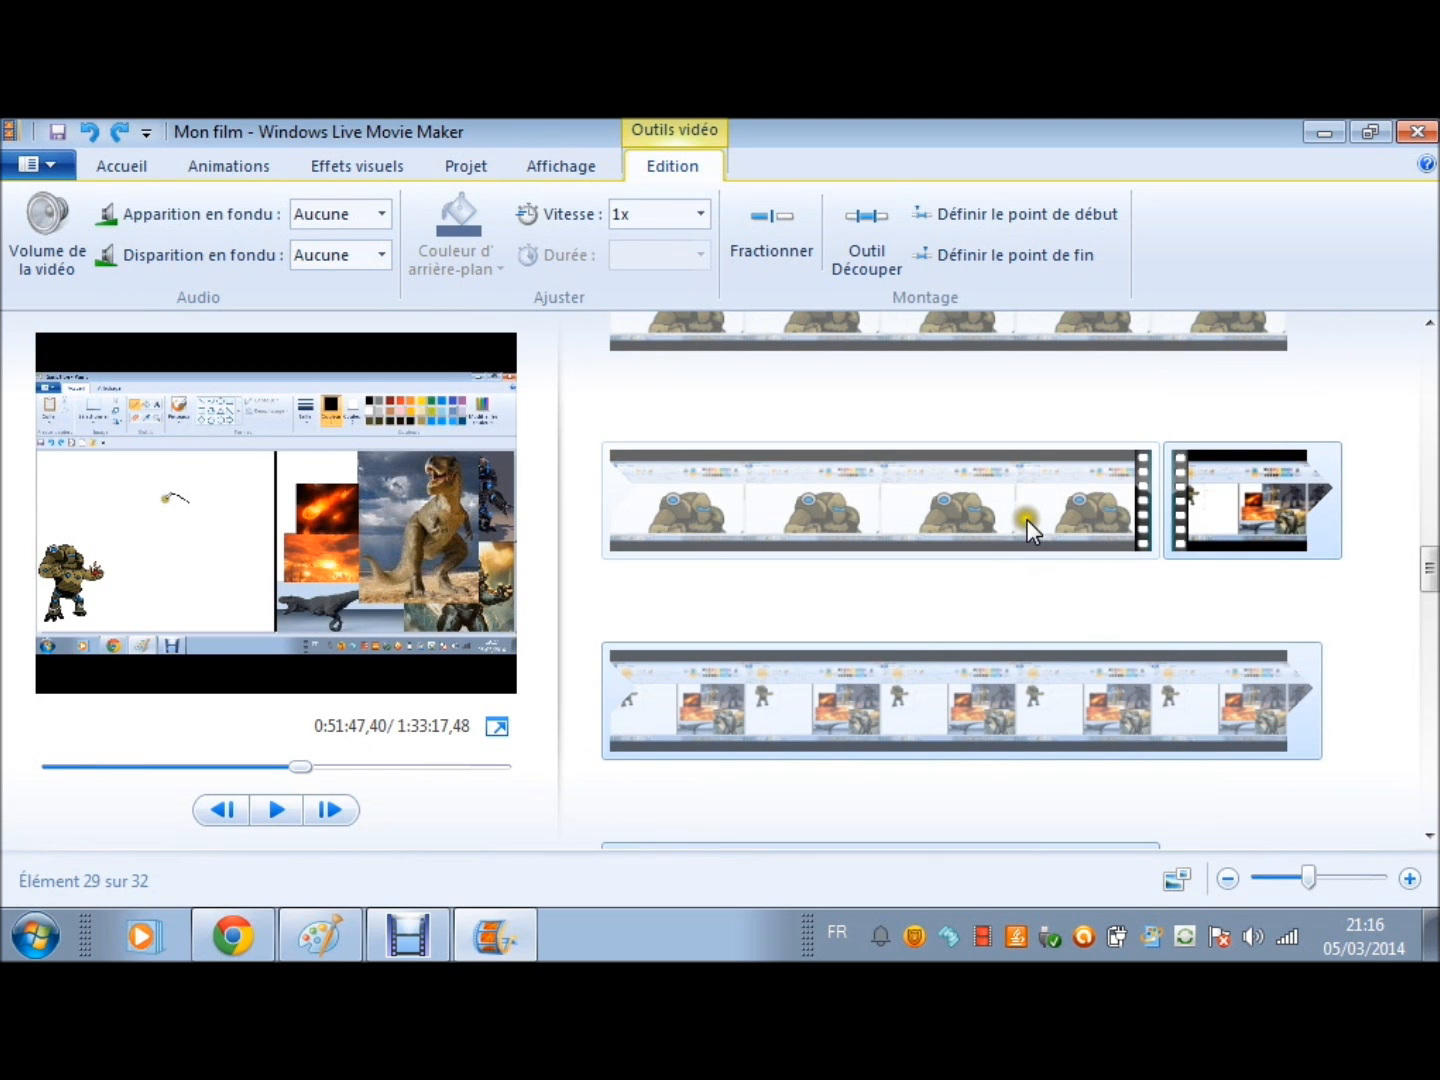
key(Left)
key(Left)
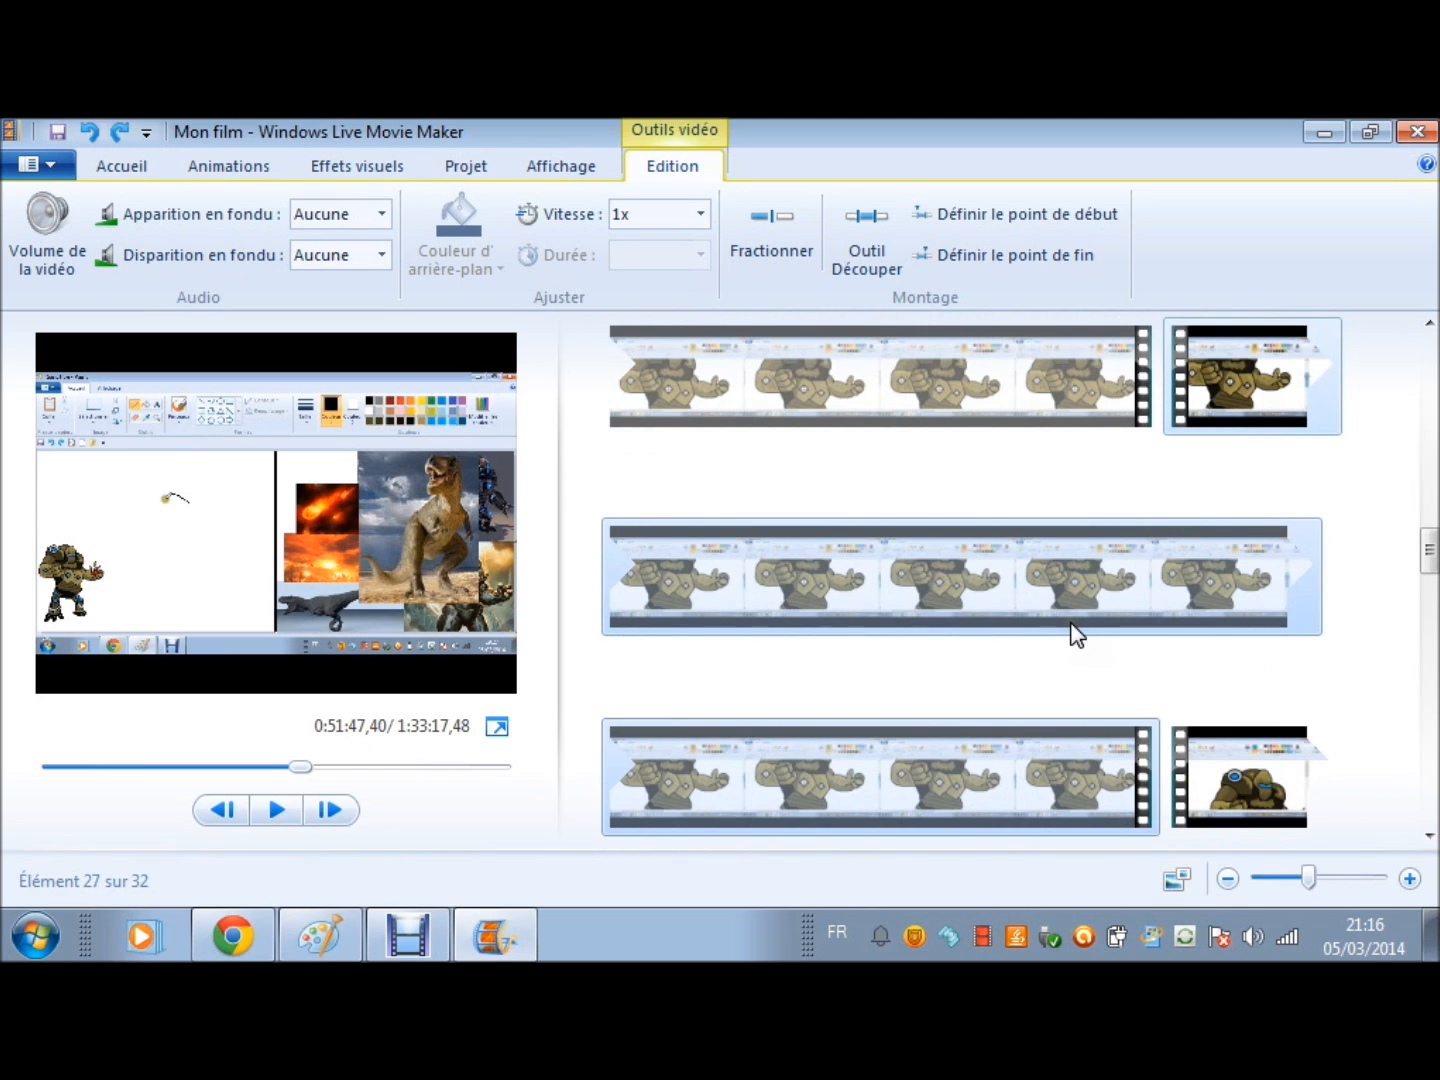
scroll(1076, 633, up, 2)
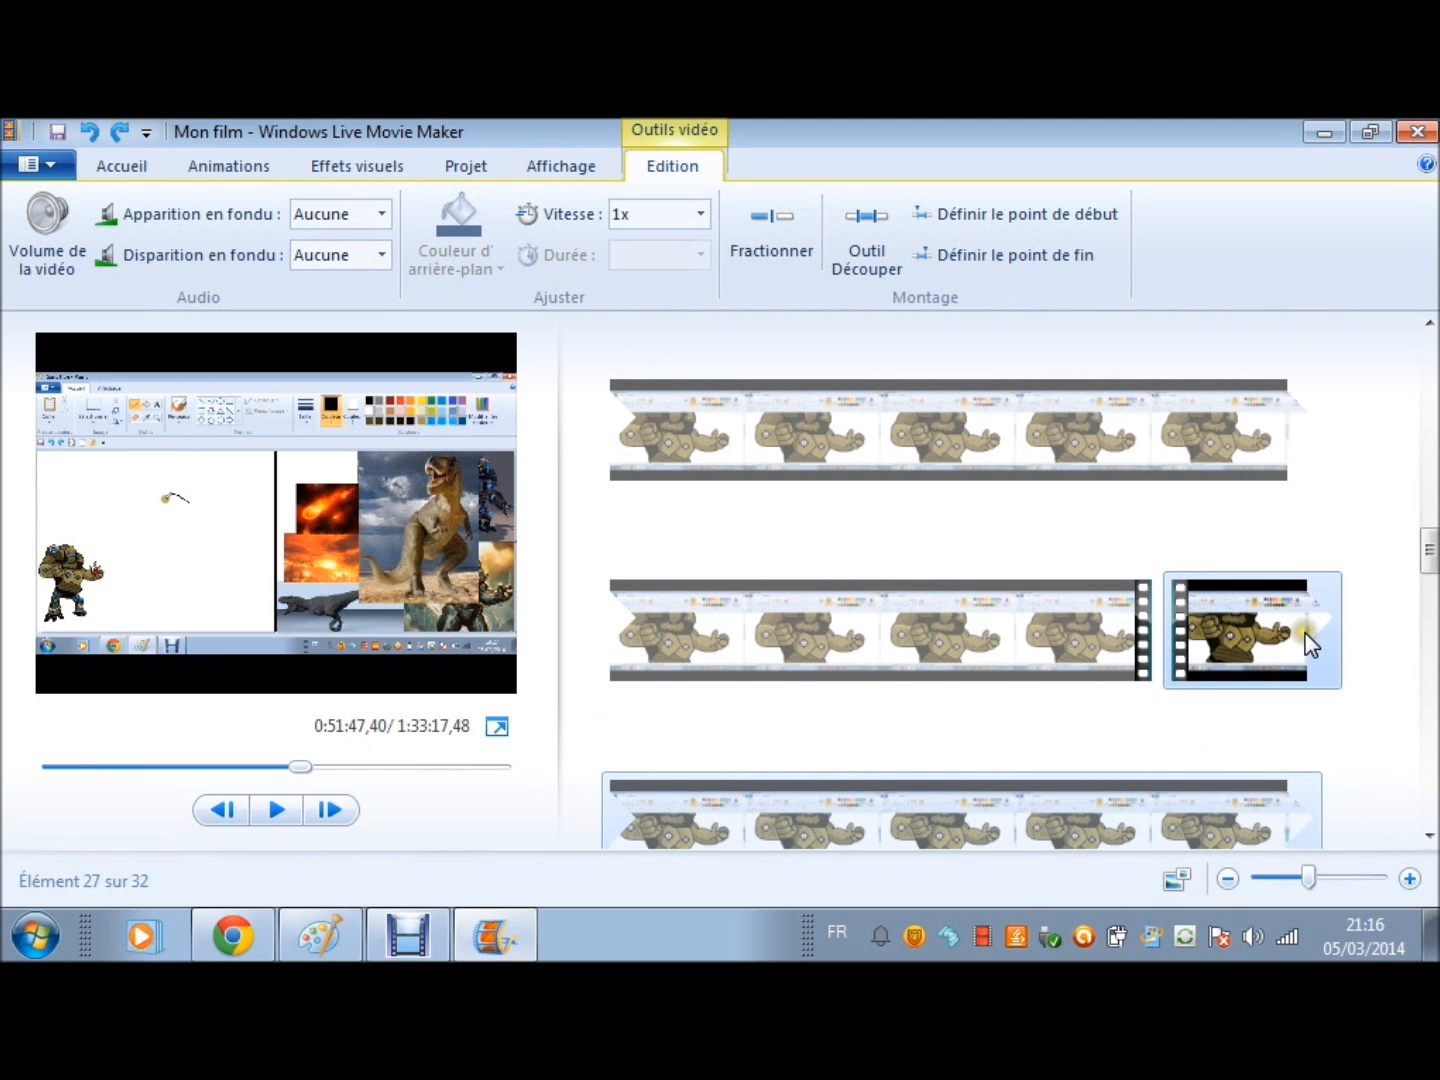
scroll(1310, 645, down, 1)
click(1282, 608)
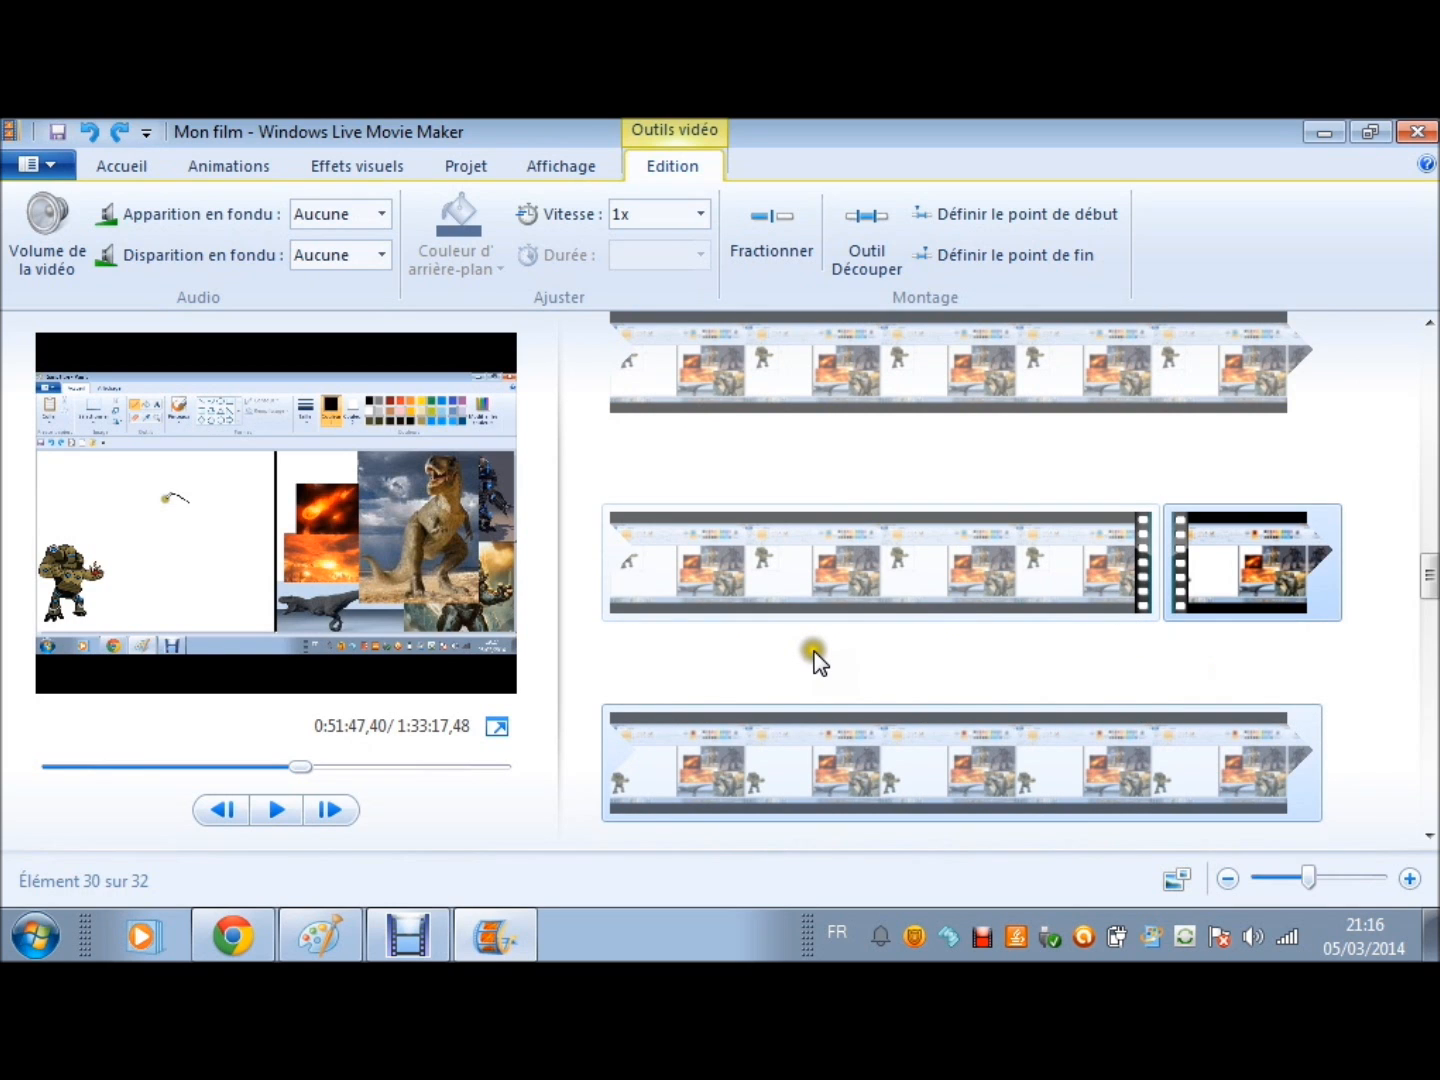
click(495, 935)
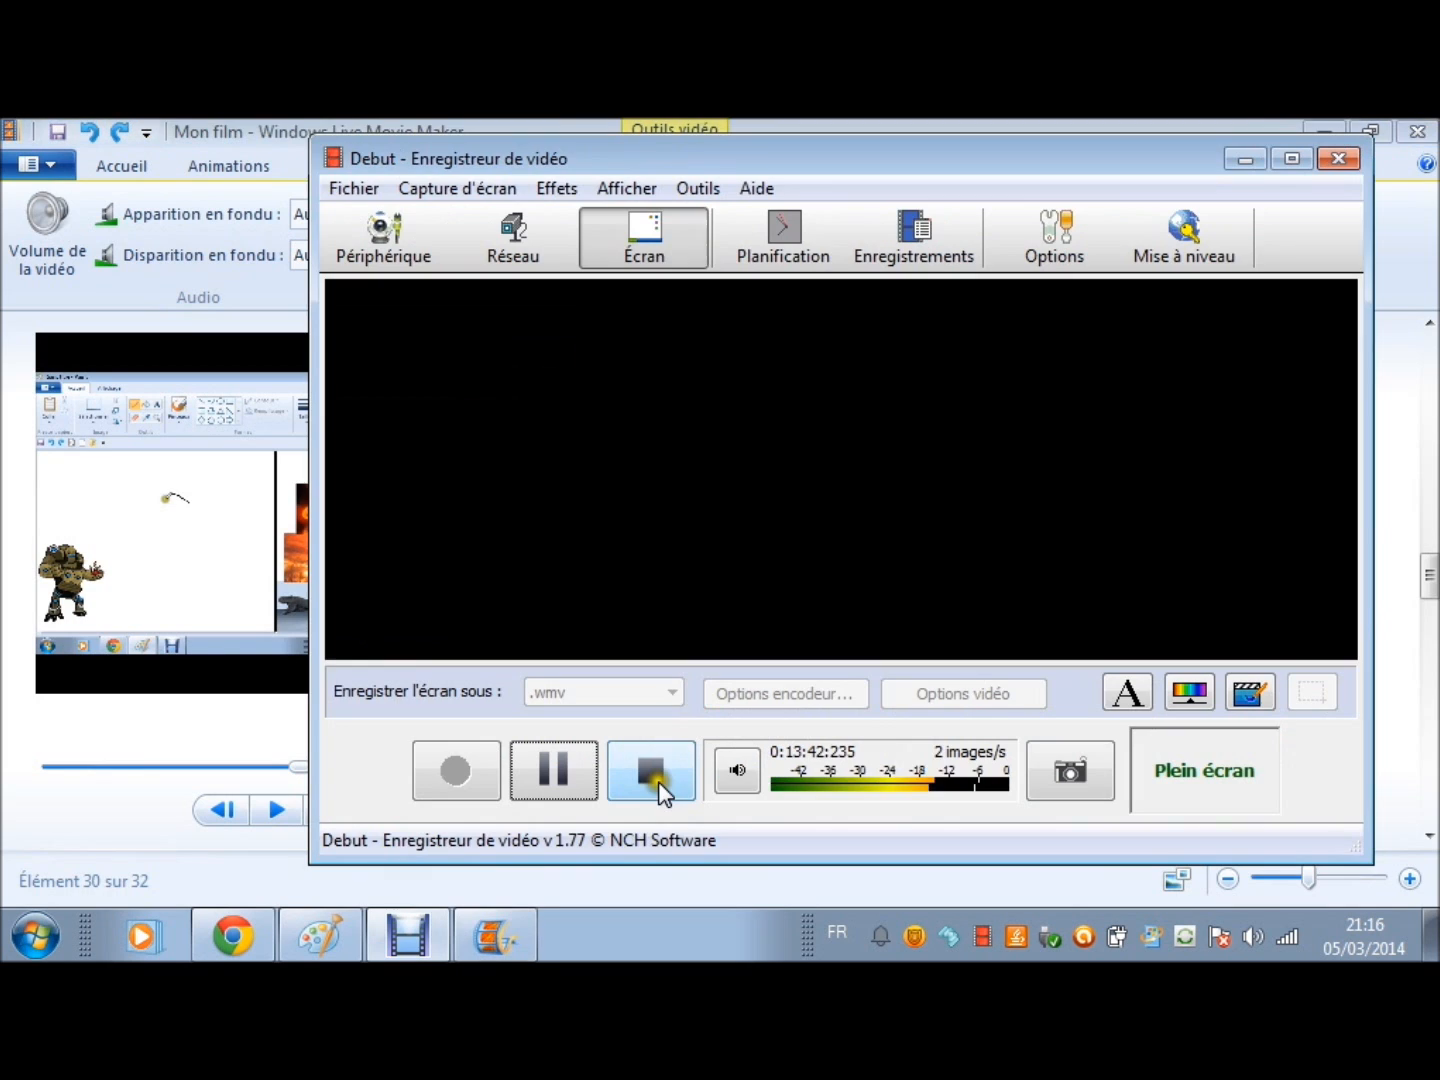
click(565, 782)
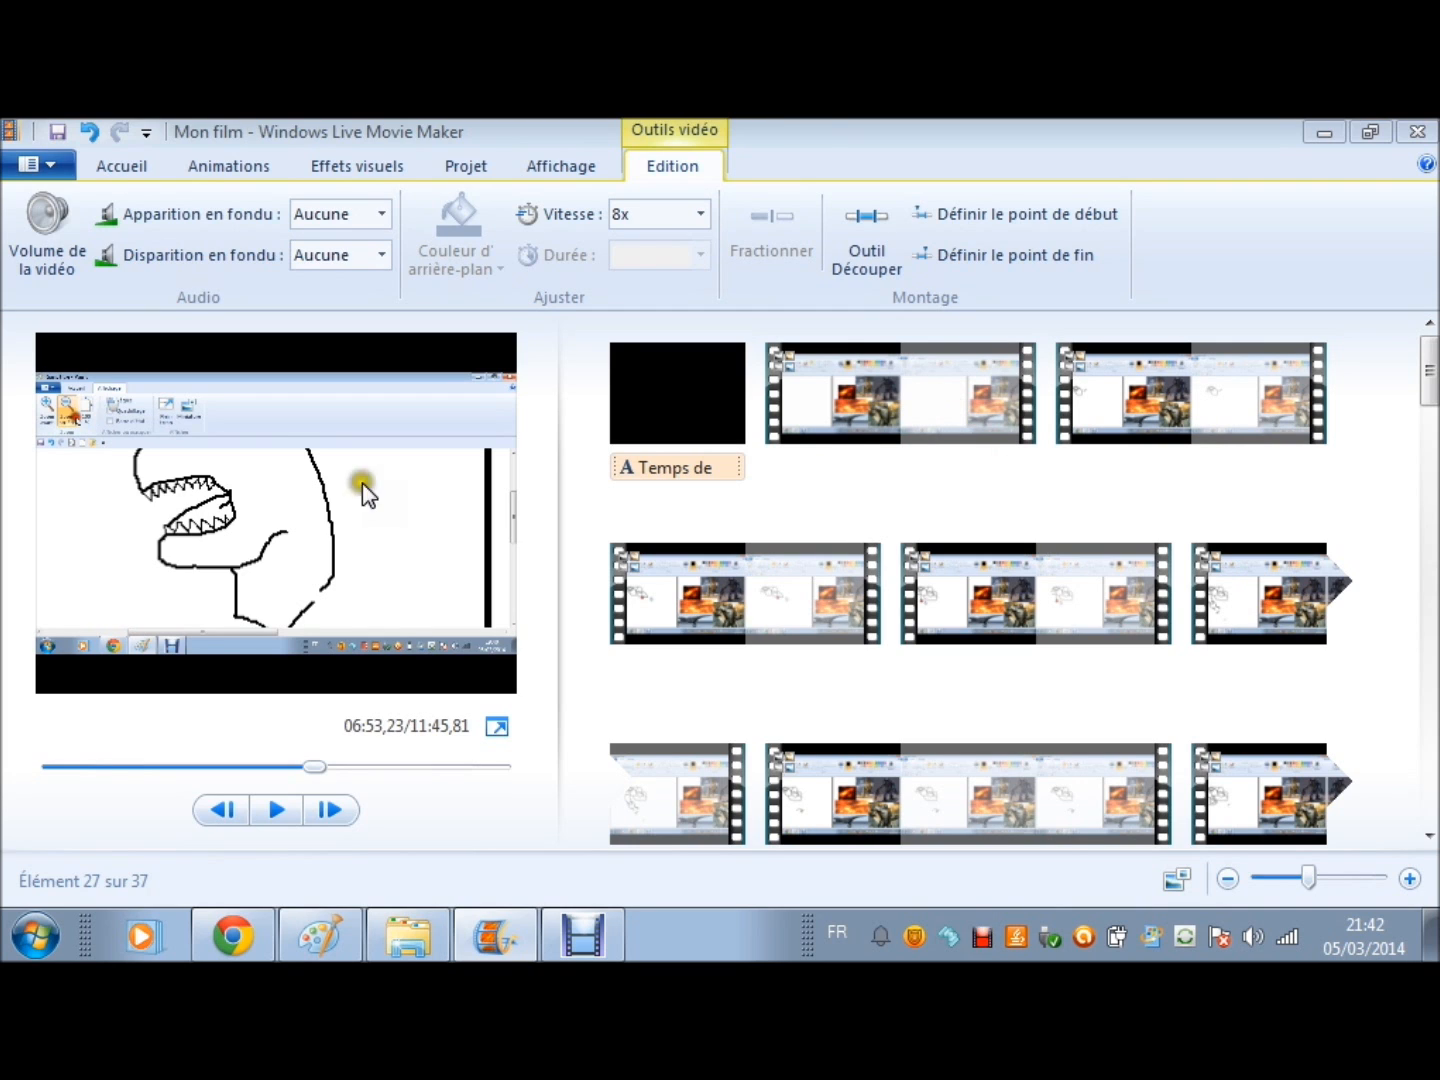
Step: Select the opening title clip to view its text from the start of the film
click(663, 491)
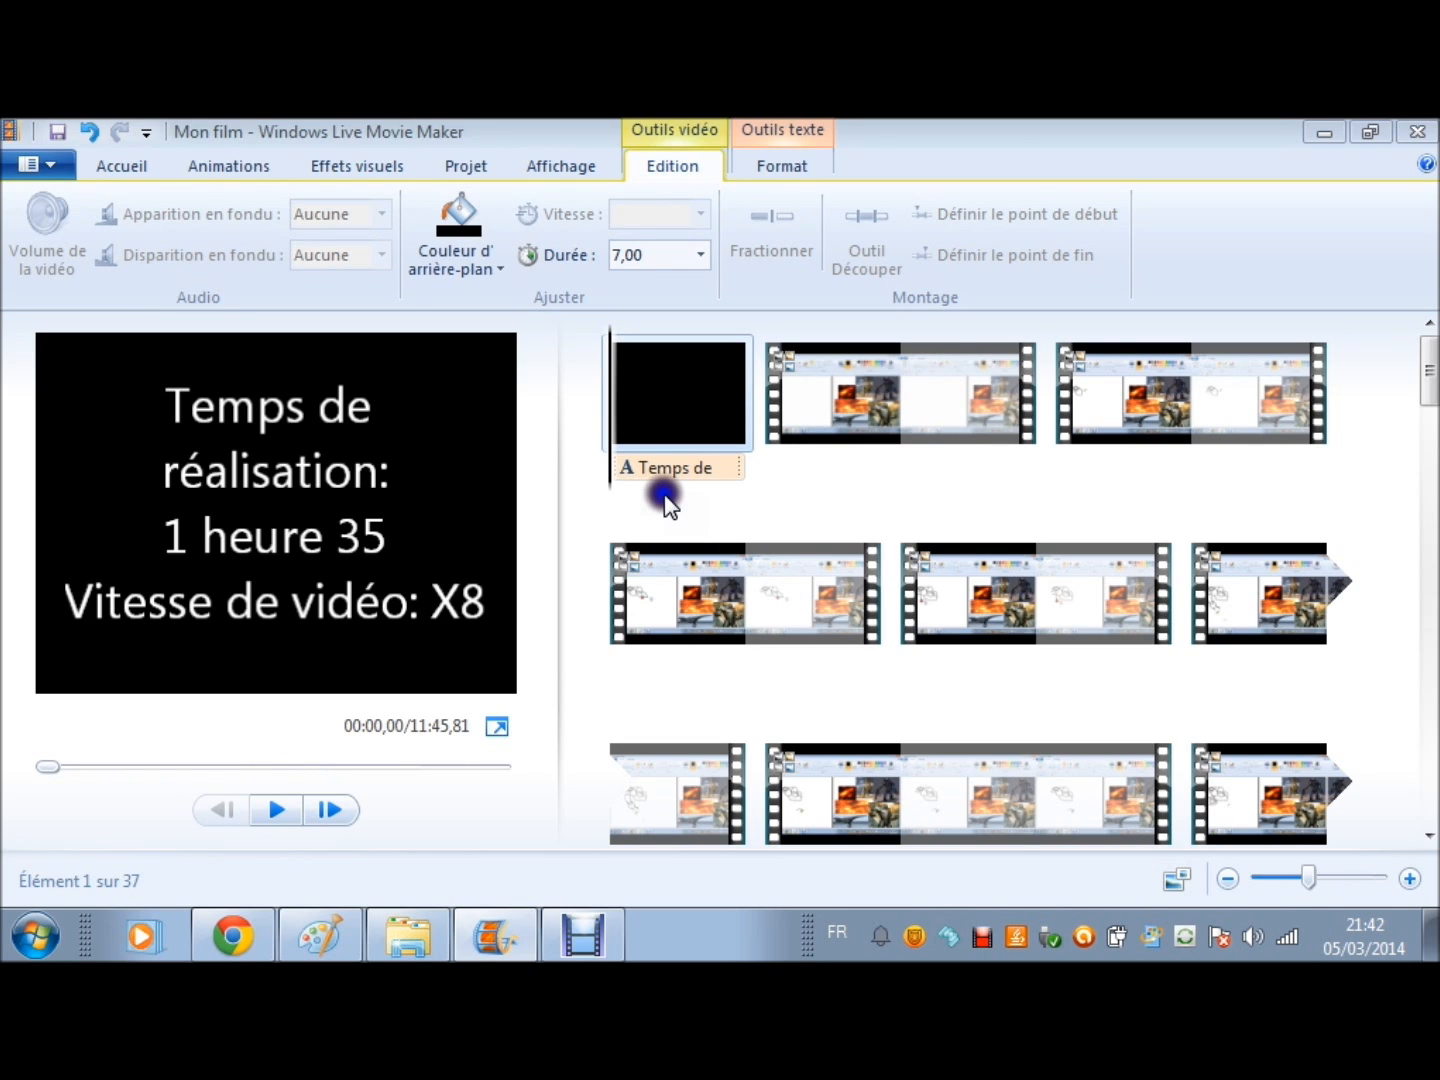
double_click(664, 494)
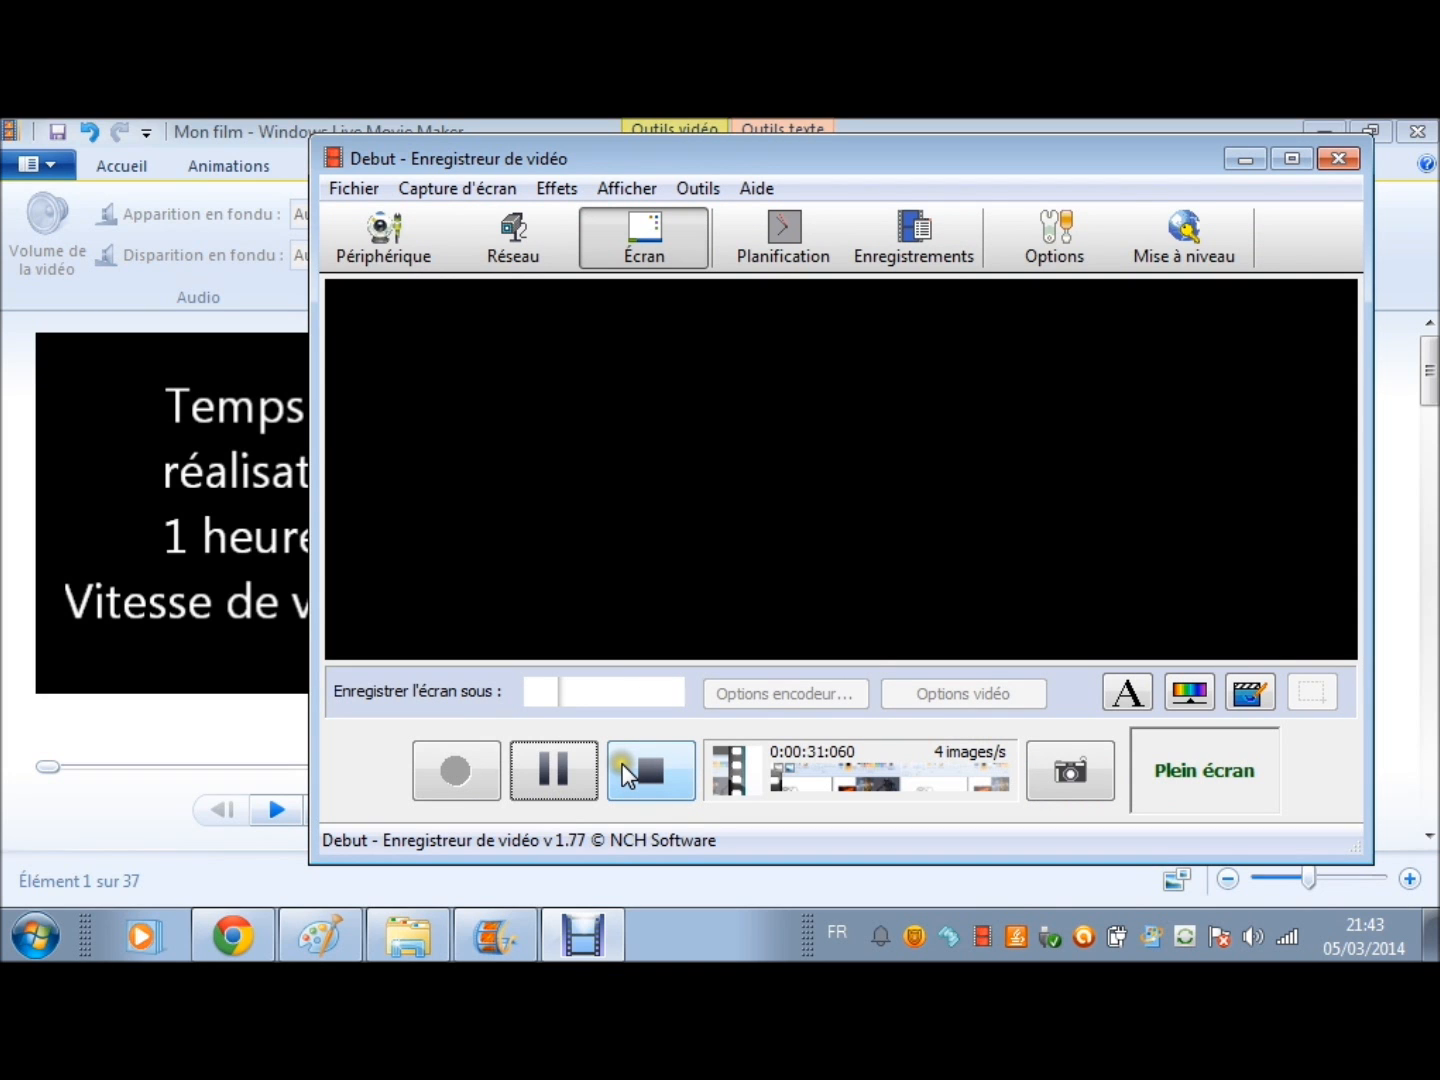
click(568, 770)
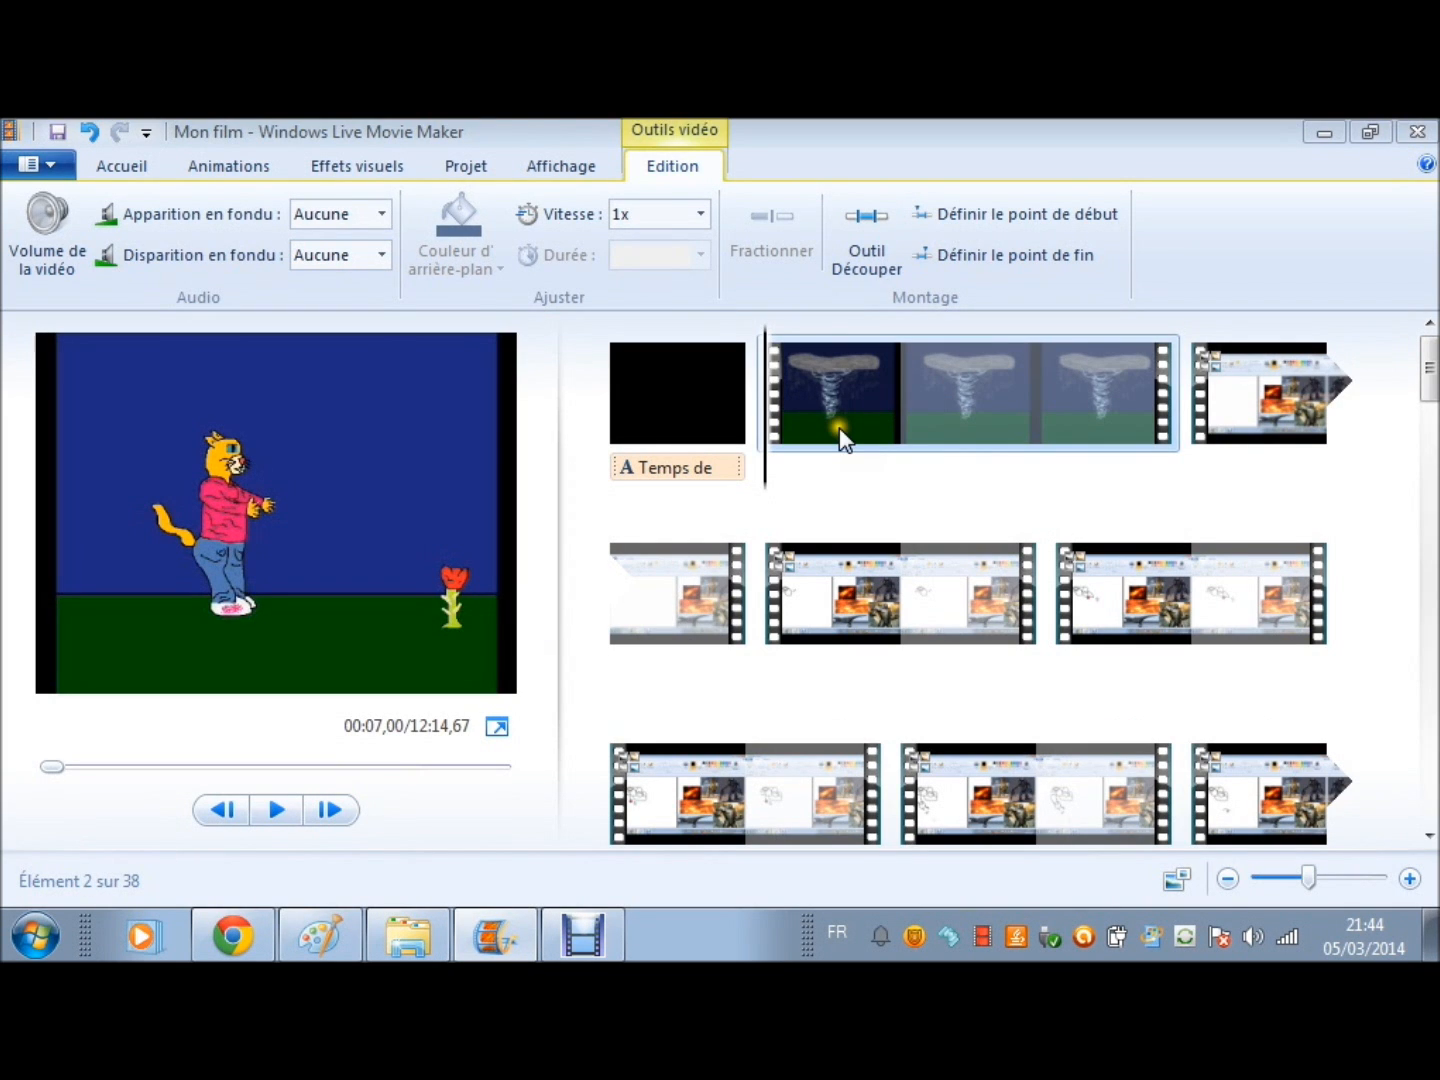
Step: Move the animated intro clip to the start of the film, ahead of the title, and preview it after viewing its volume setting
drag(841, 440, 597, 415)
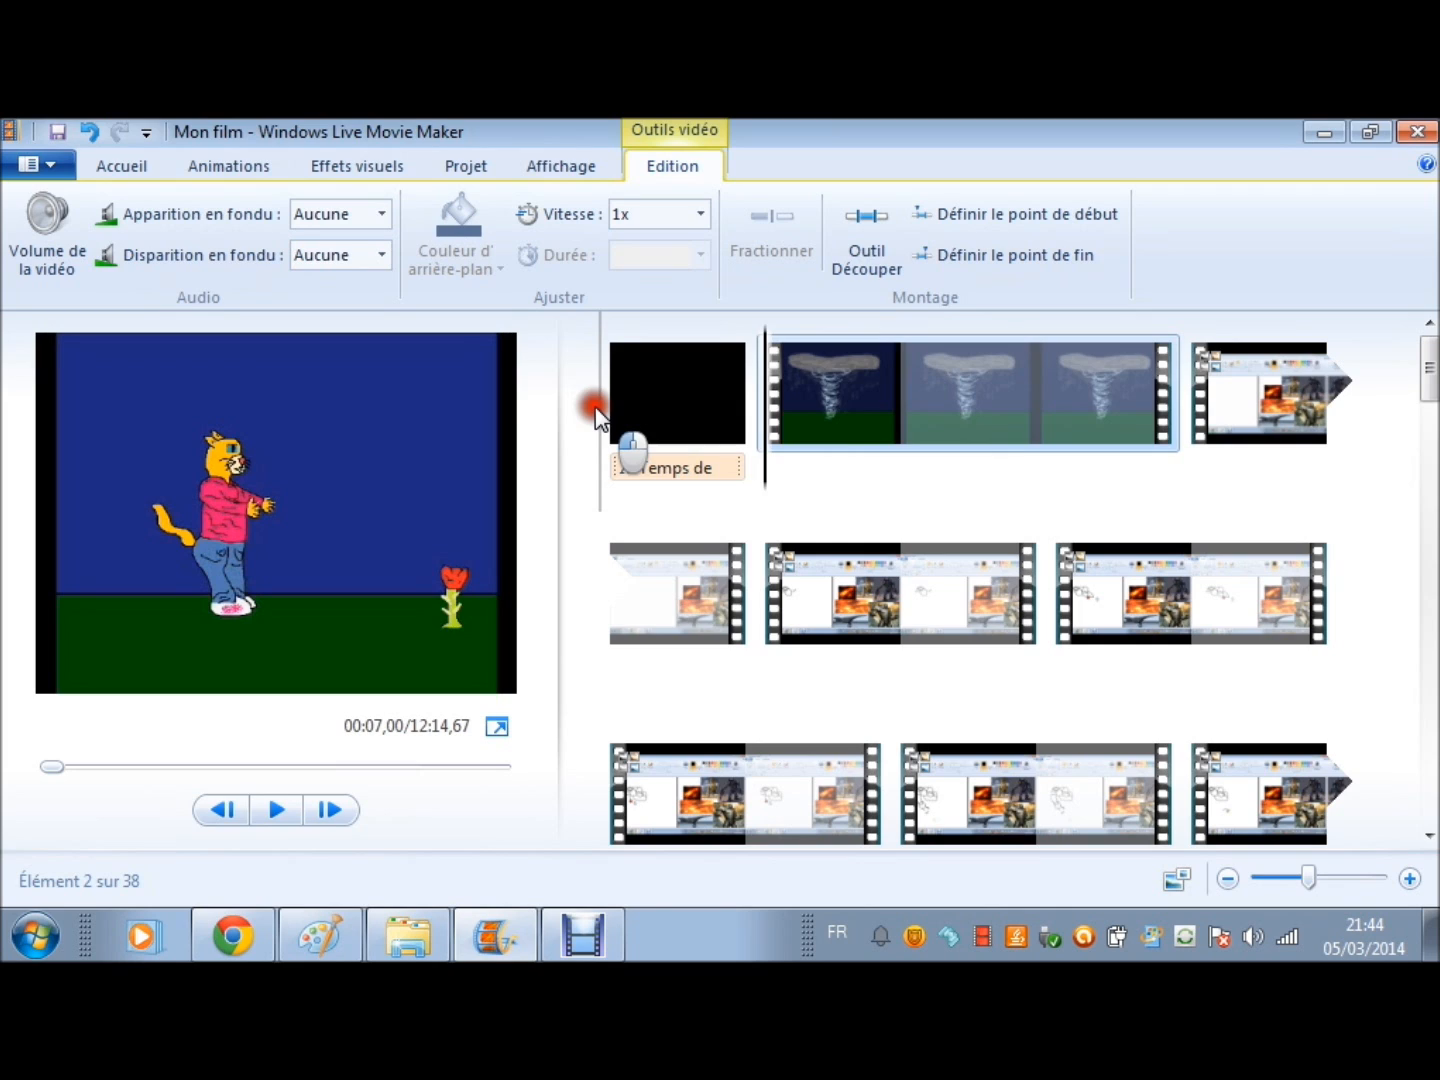
drag(598, 415, 599, 417)
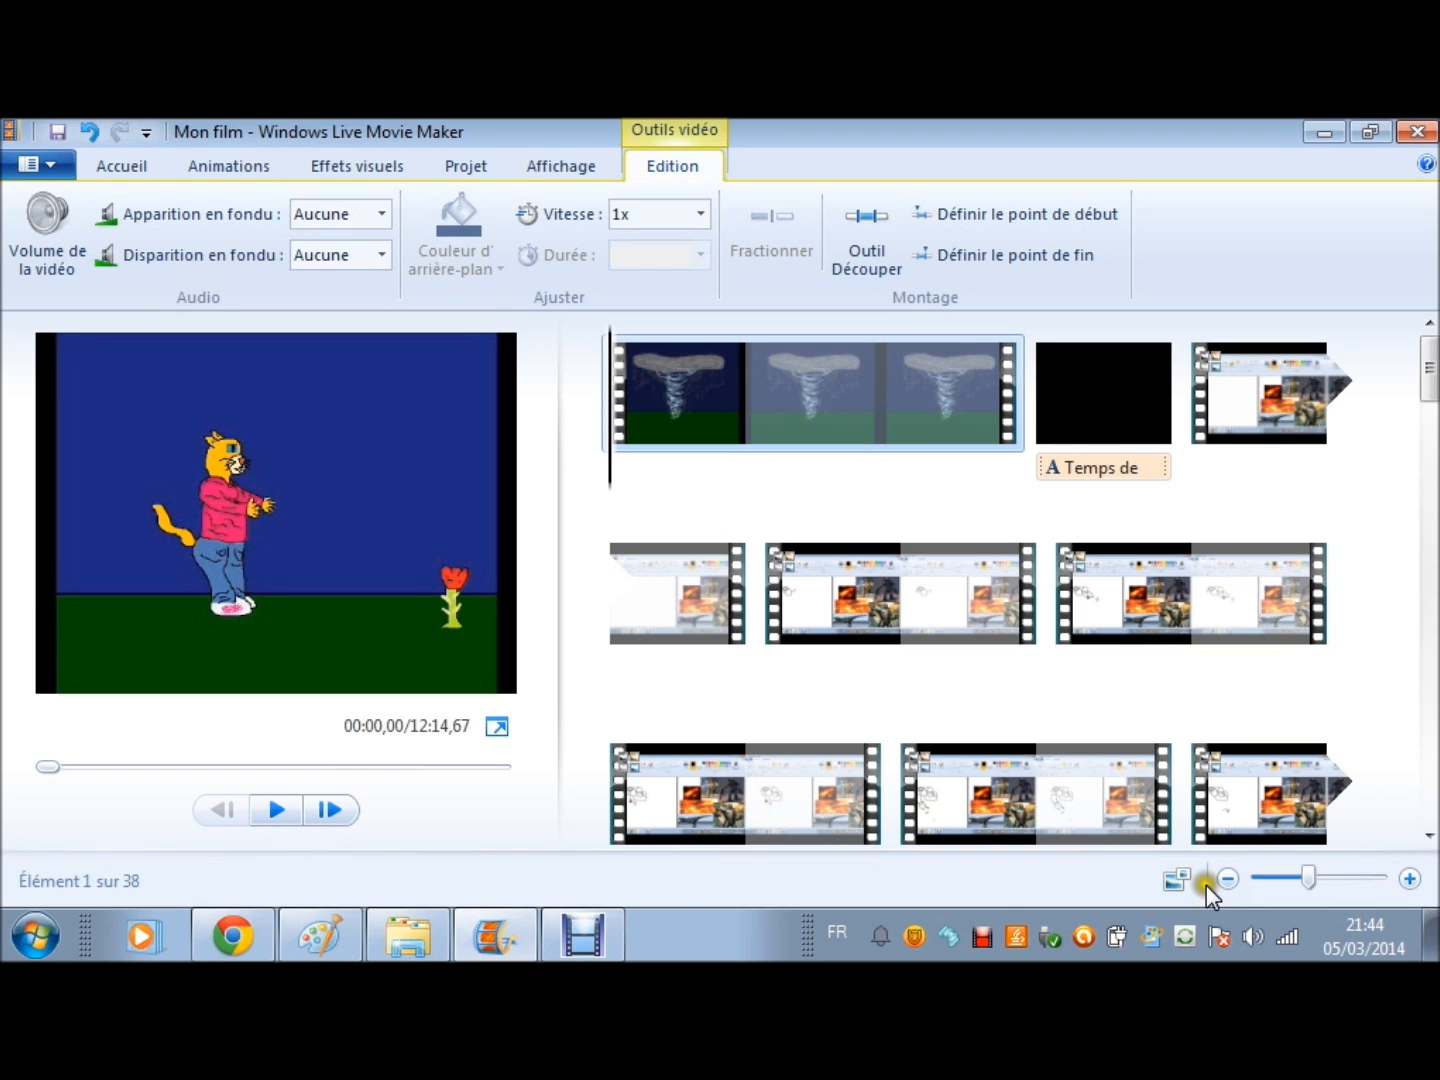
click(48, 230)
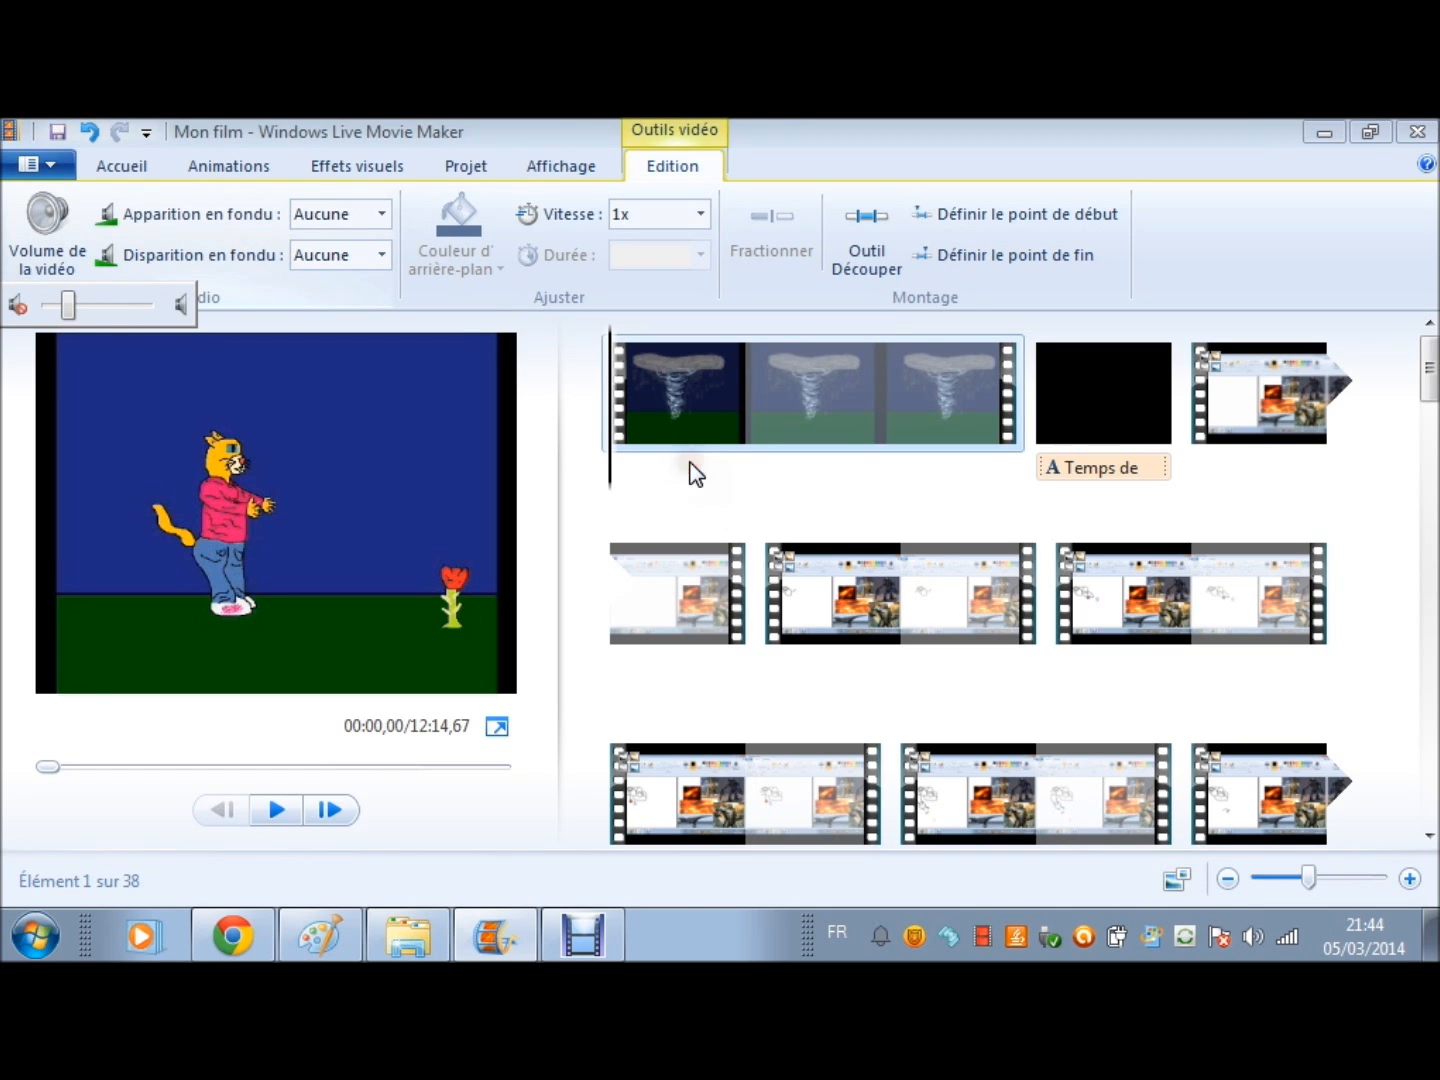
click(280, 817)
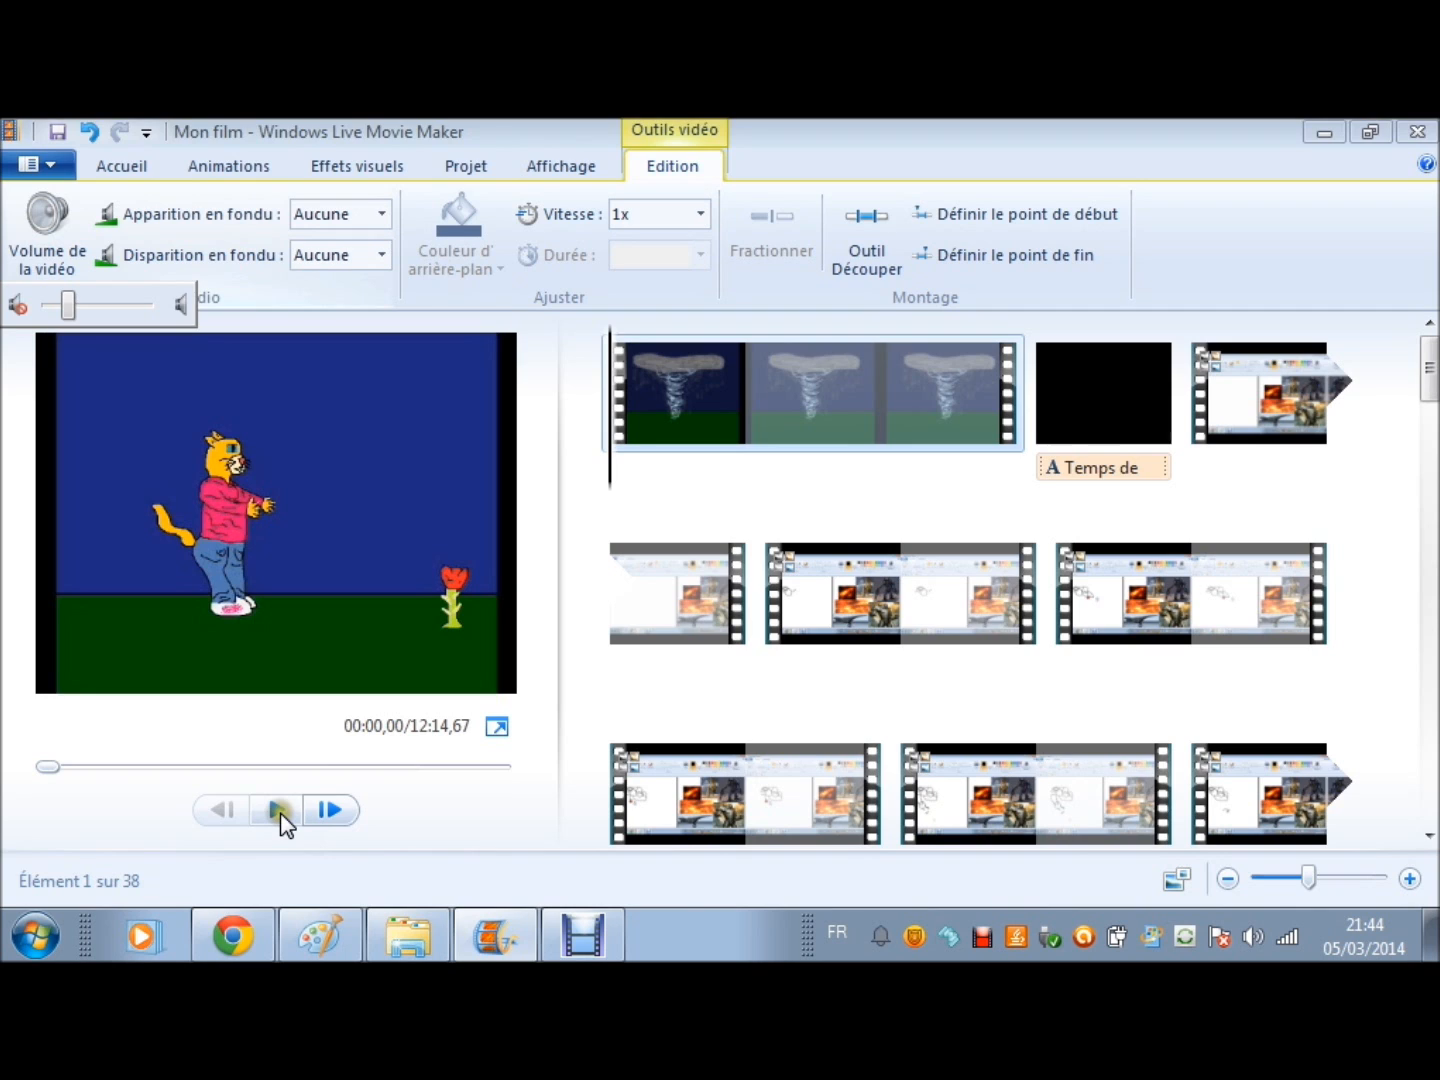
click(281, 813)
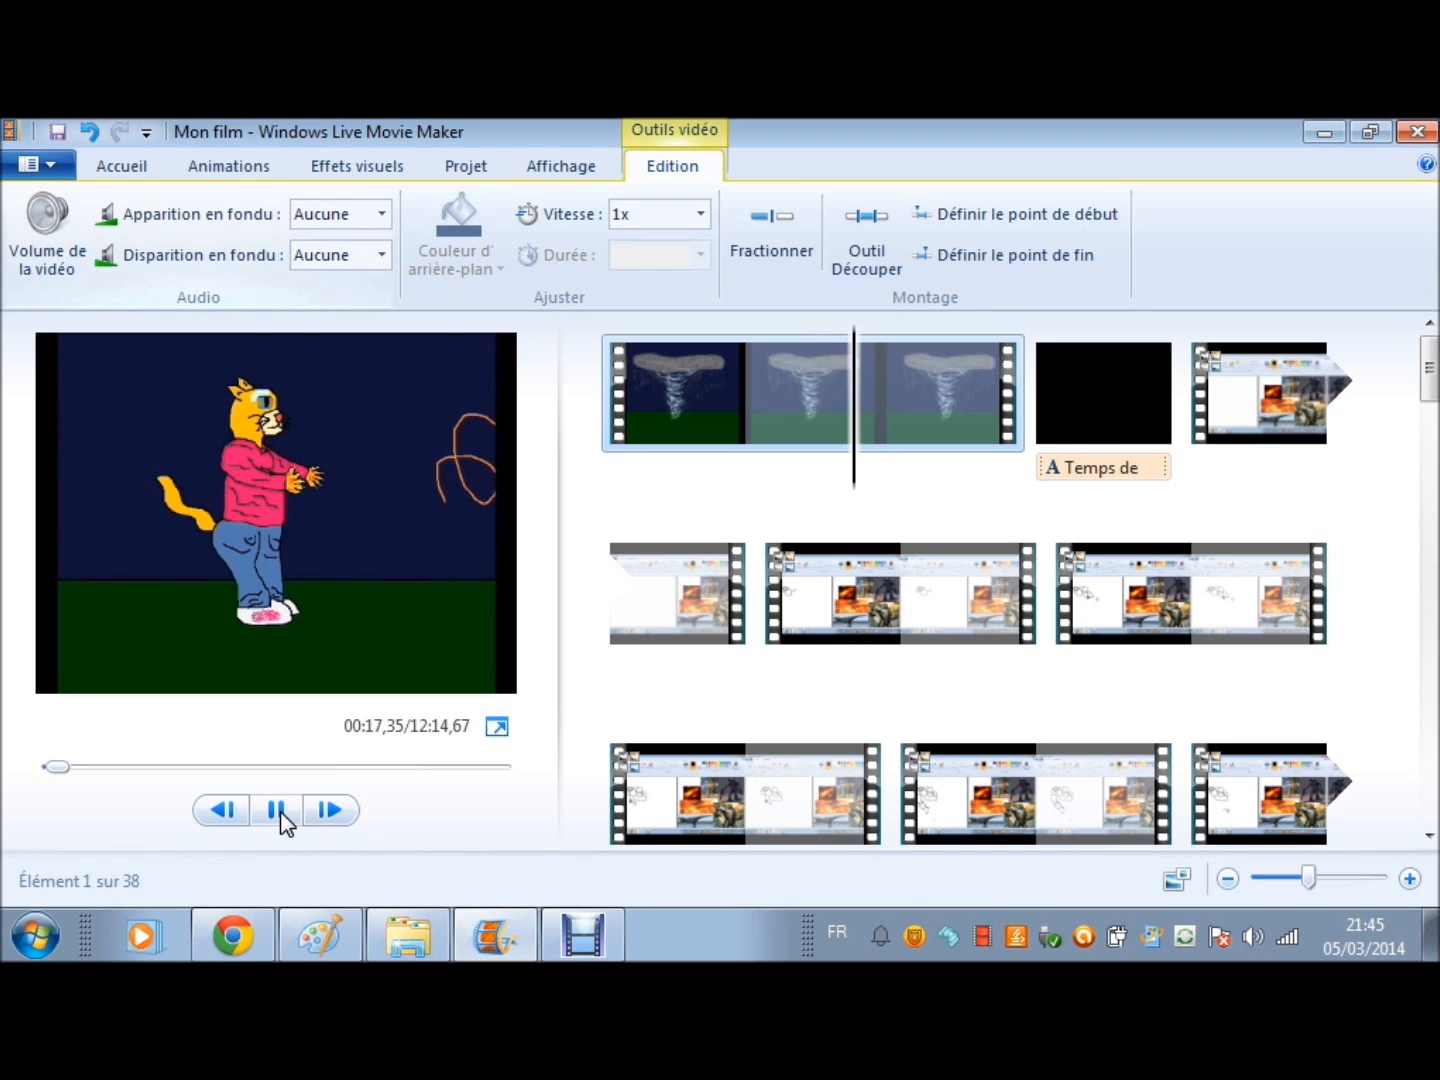
click(279, 810)
click(281, 812)
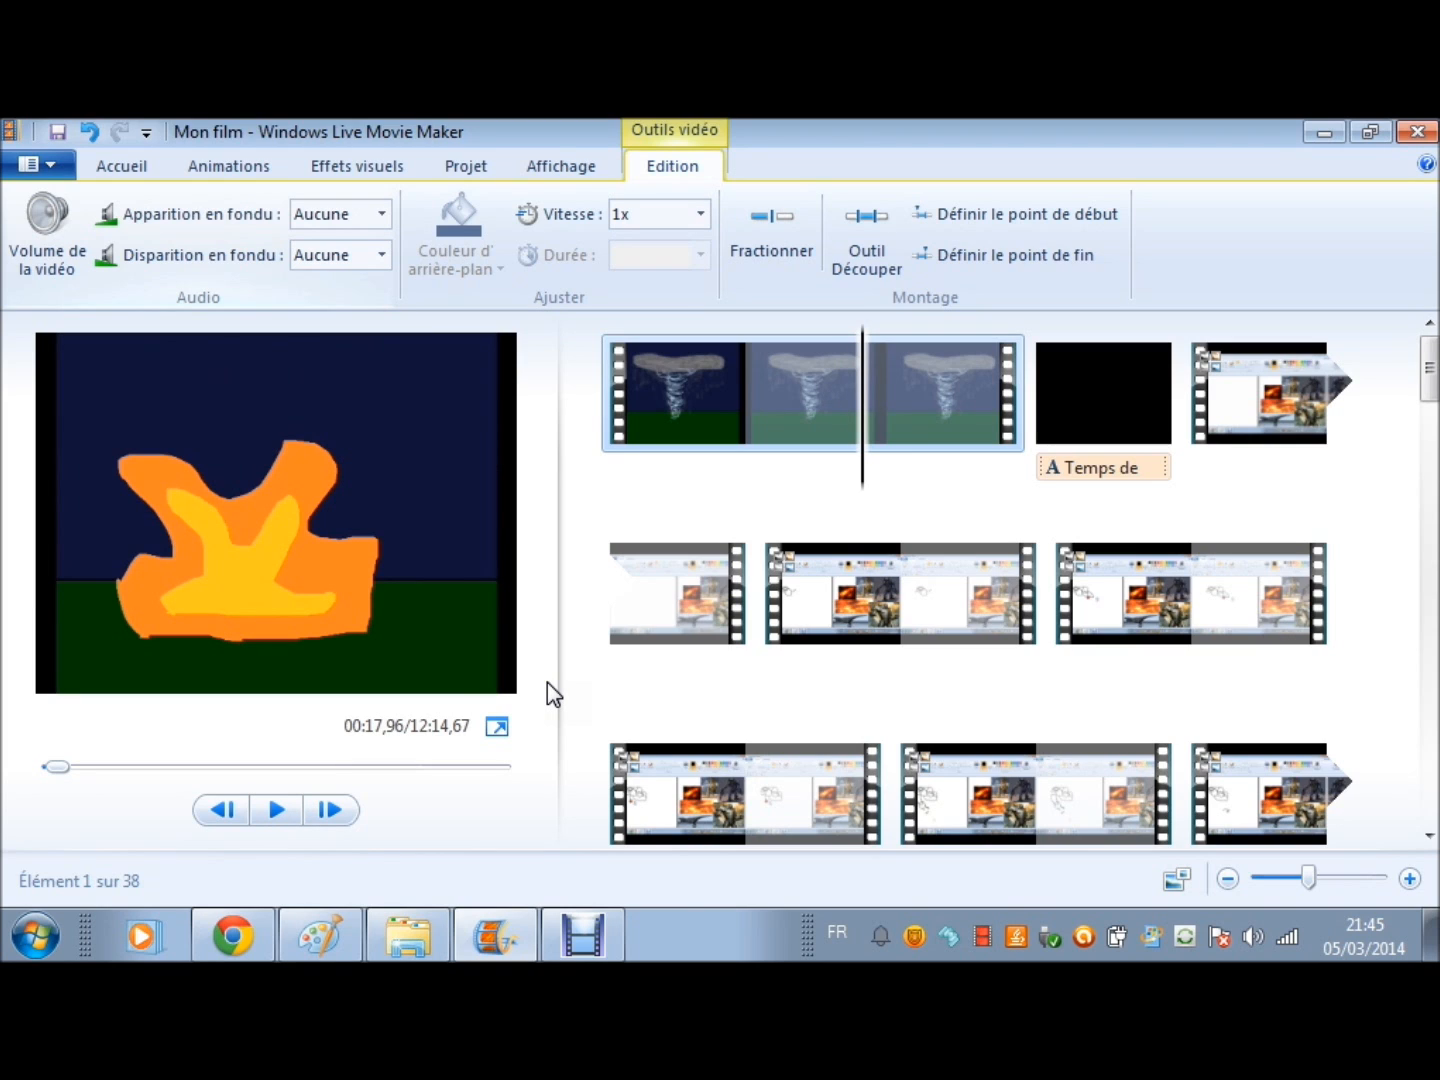
Step: Insert a title between the animated intro and the "Temps de réalisation" title, with the text "Speed art 33: Titanium VS Tyranosaure"
click(939, 378)
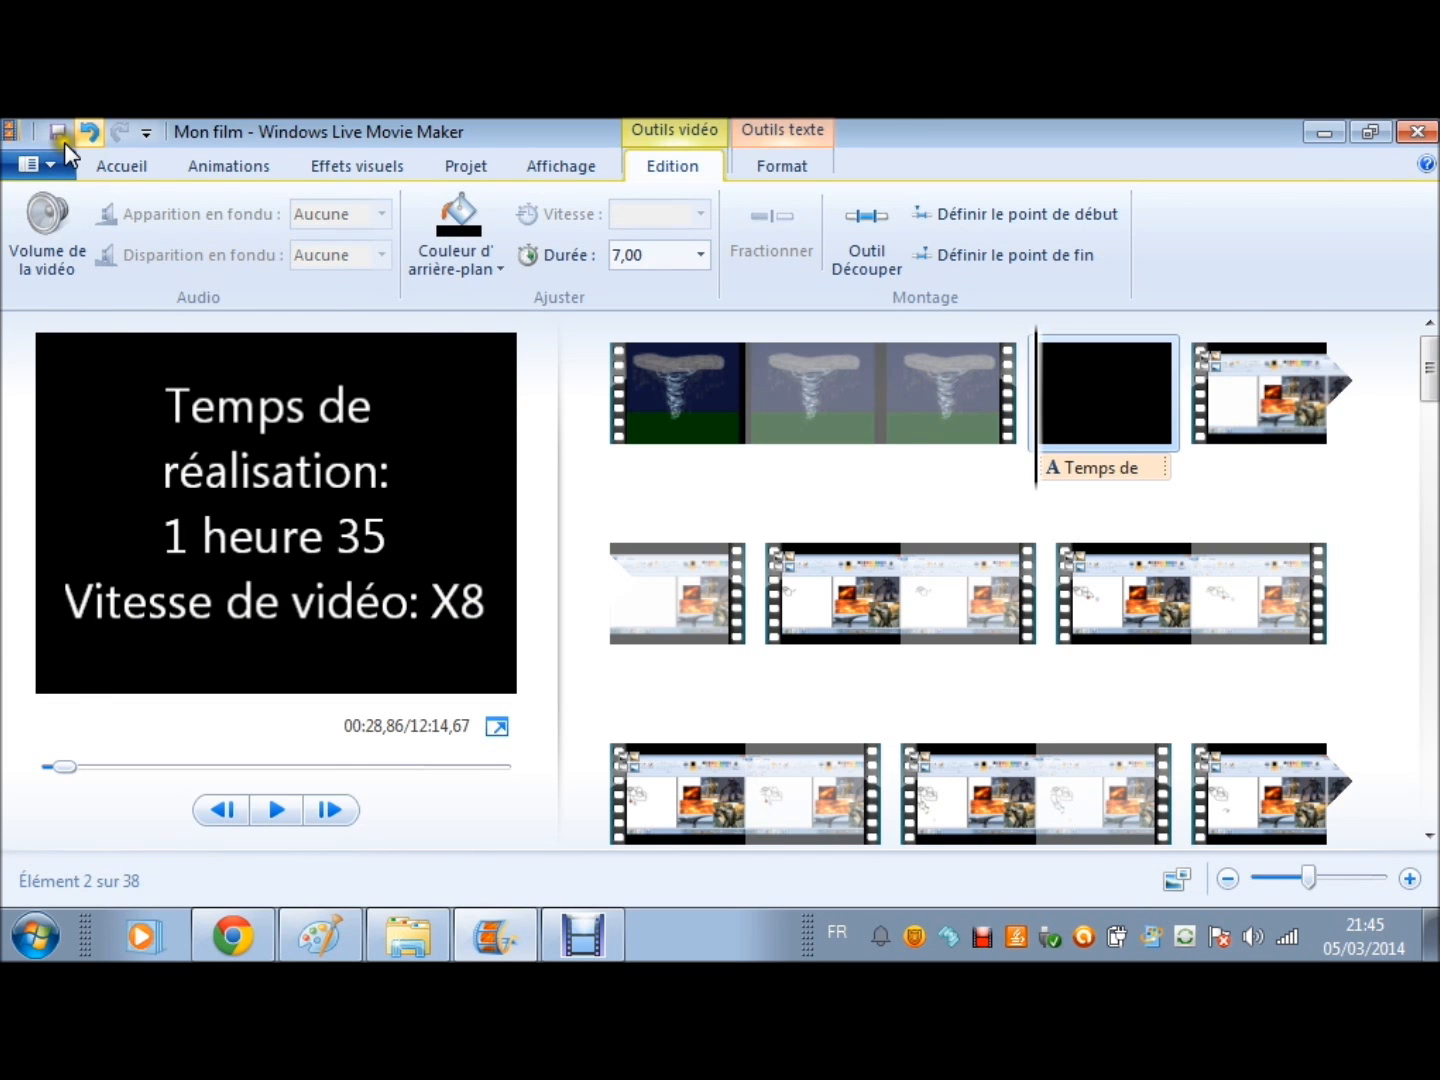
click(88, 132)
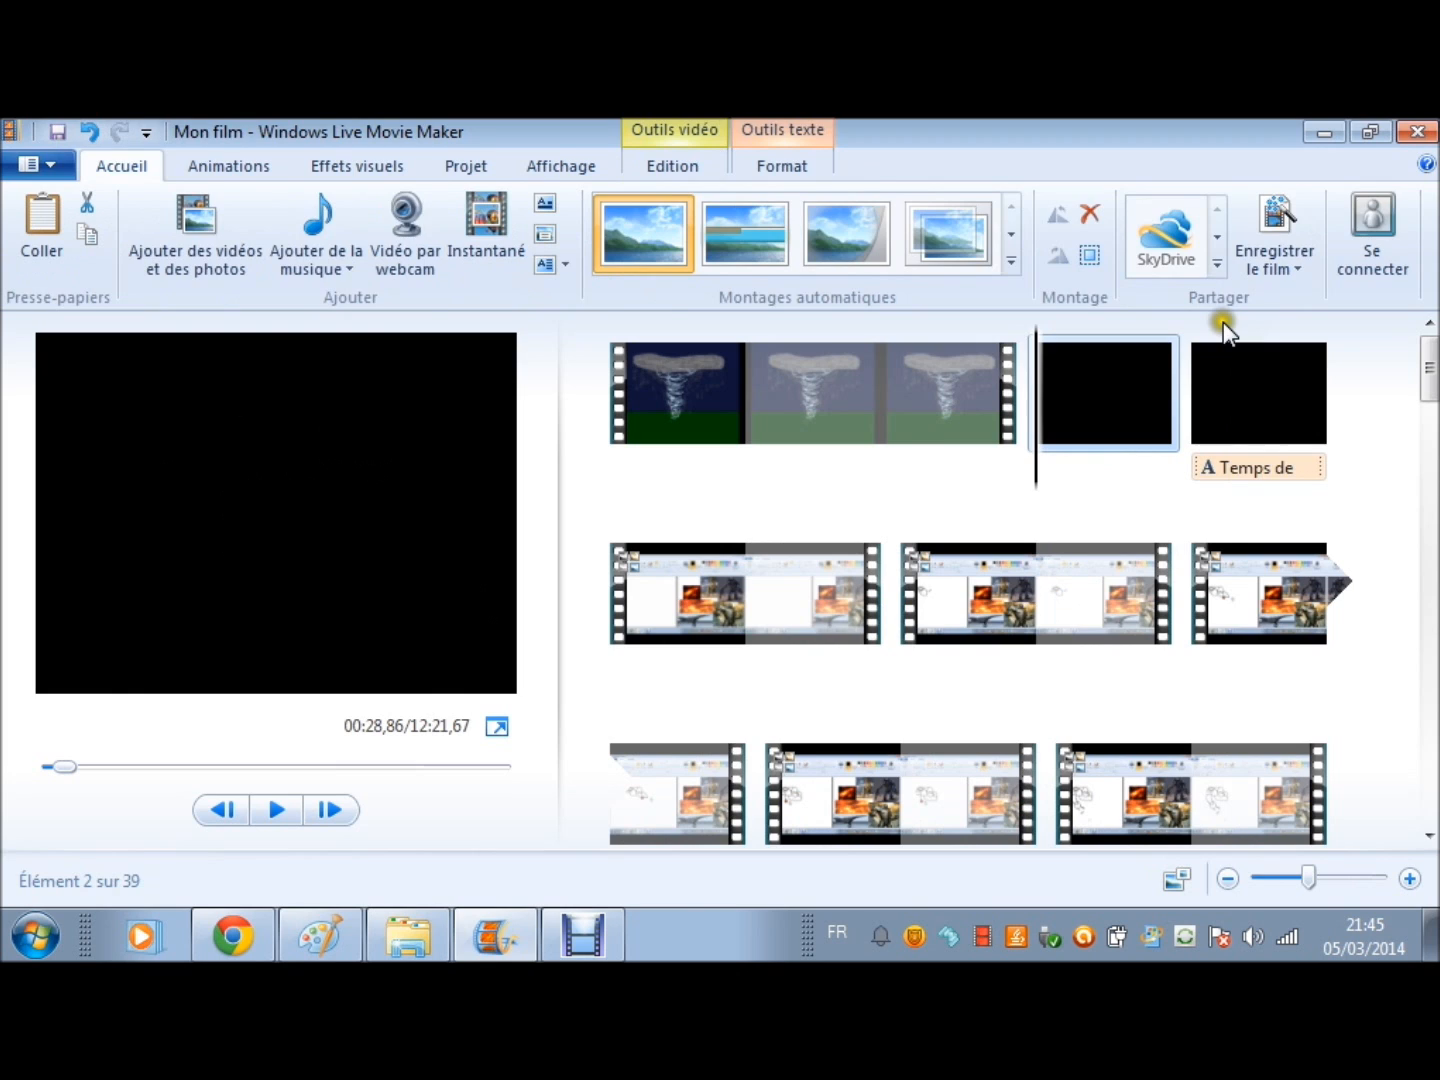
click(329, 509)
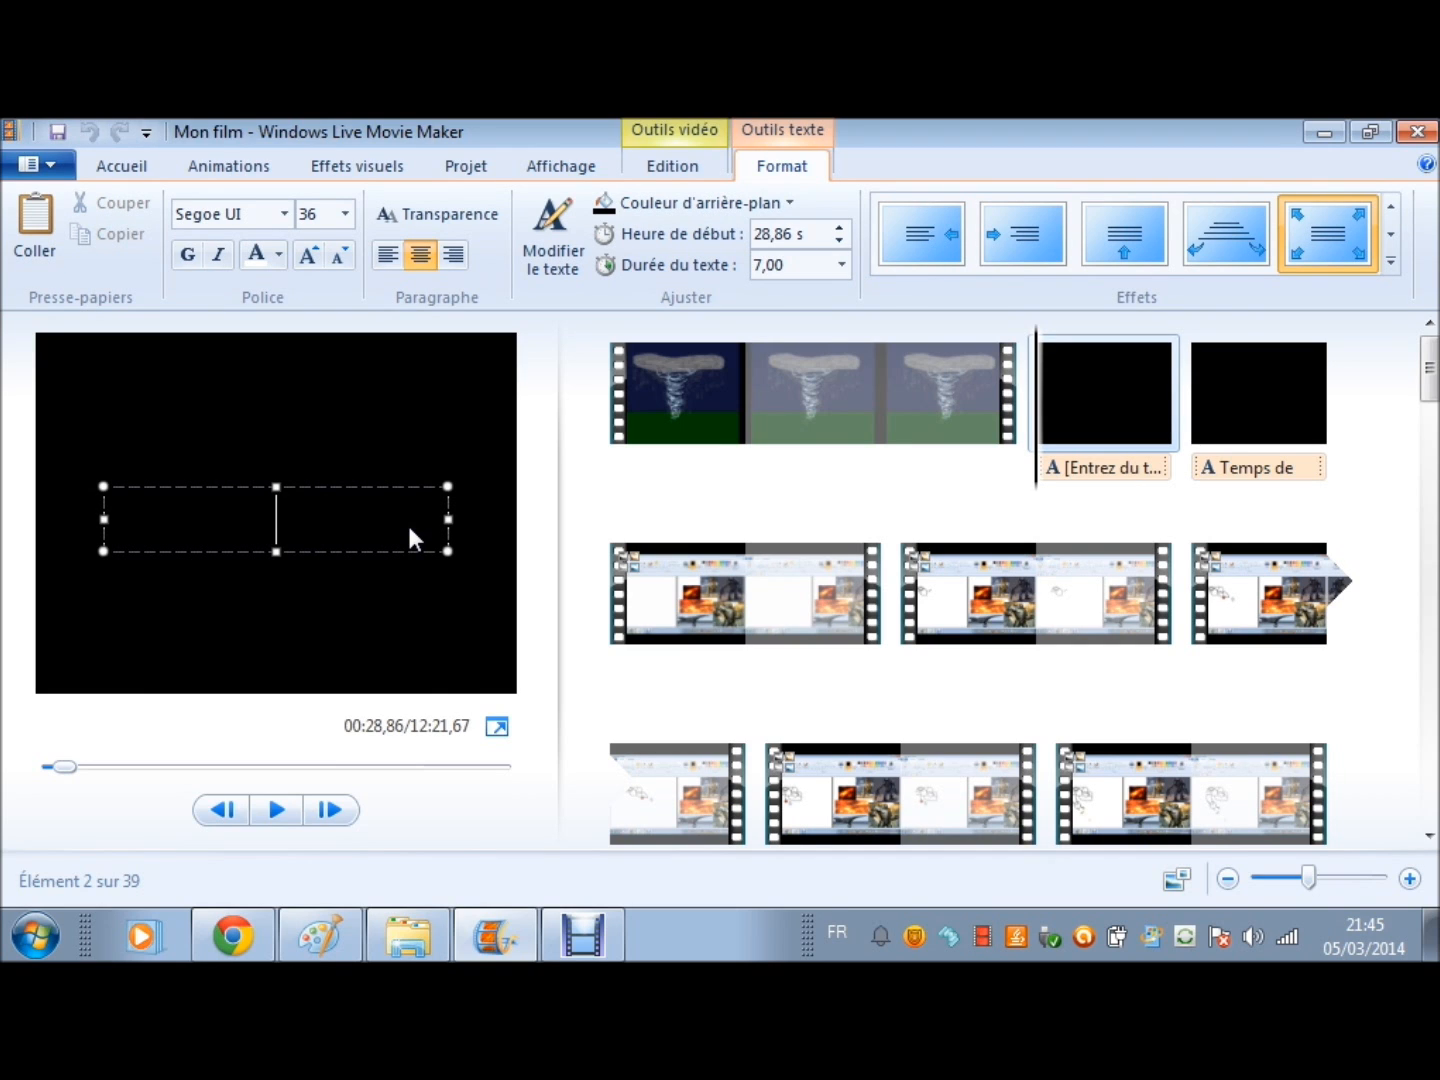
text(Speed art 33)
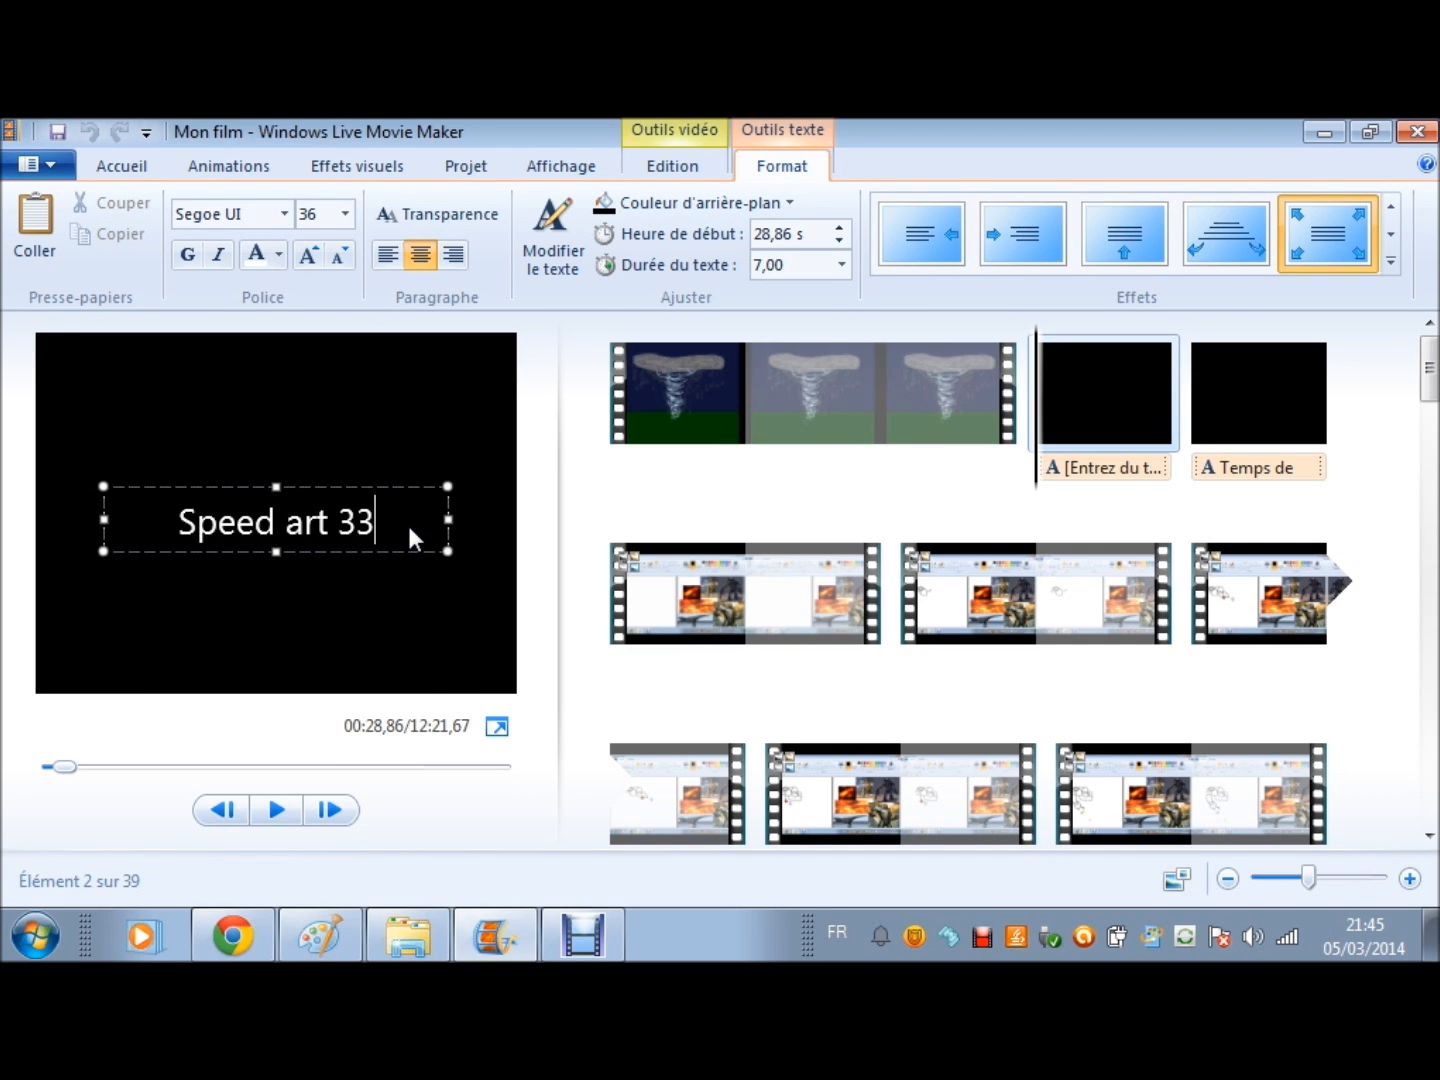
text(:)
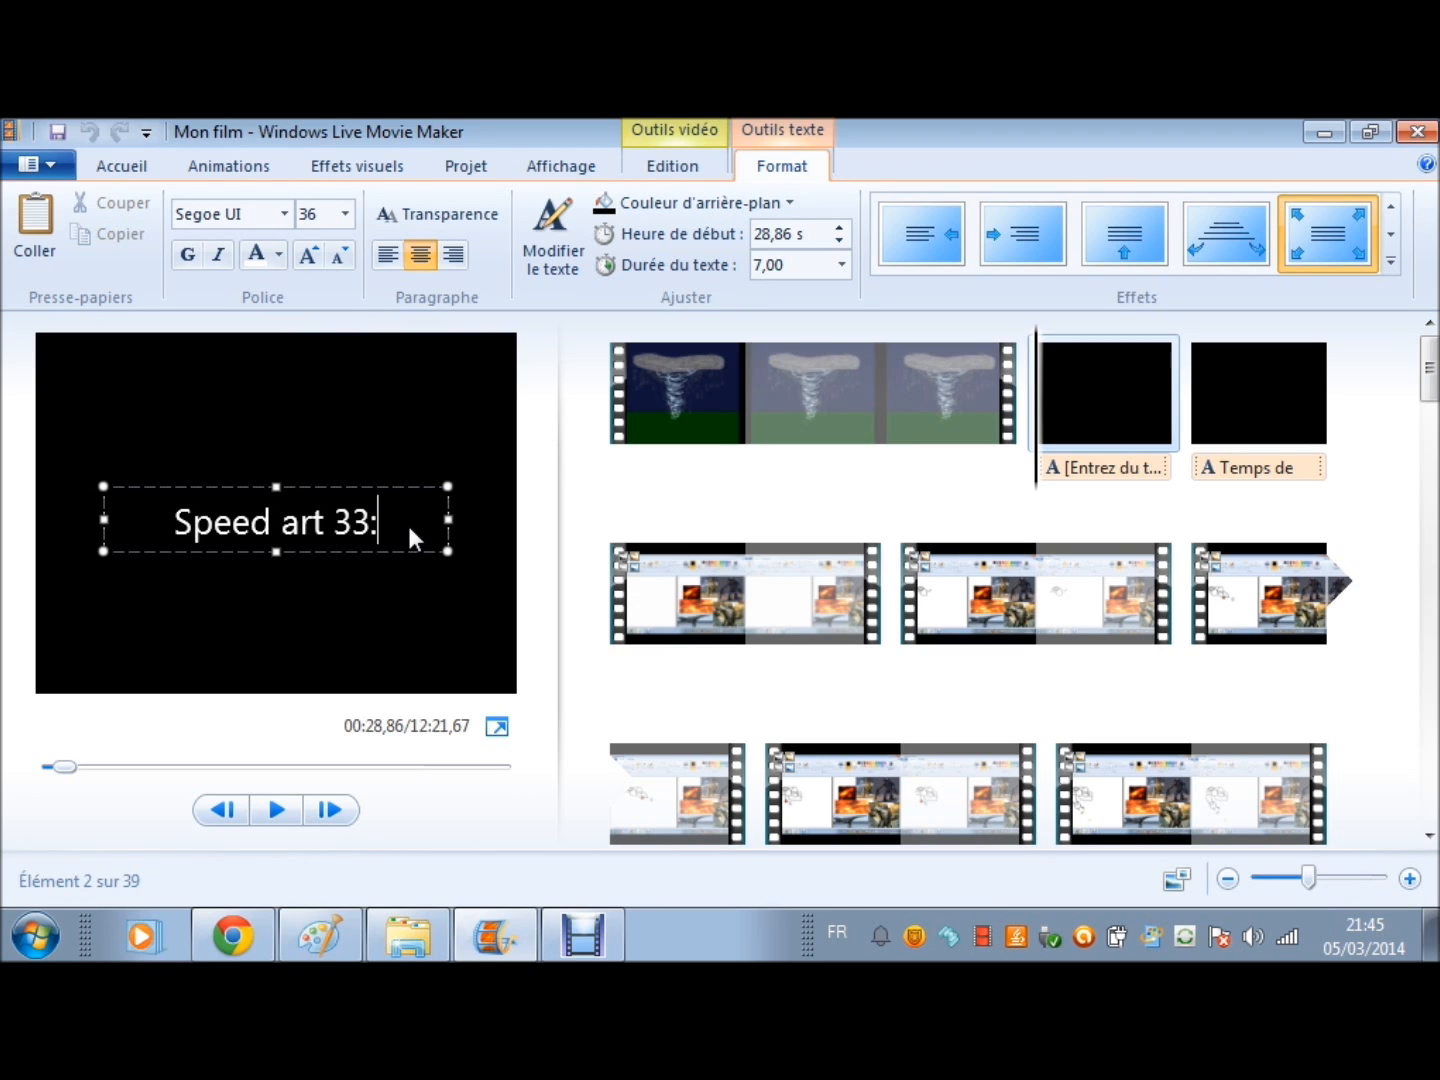
key(Return)
text(Tita)
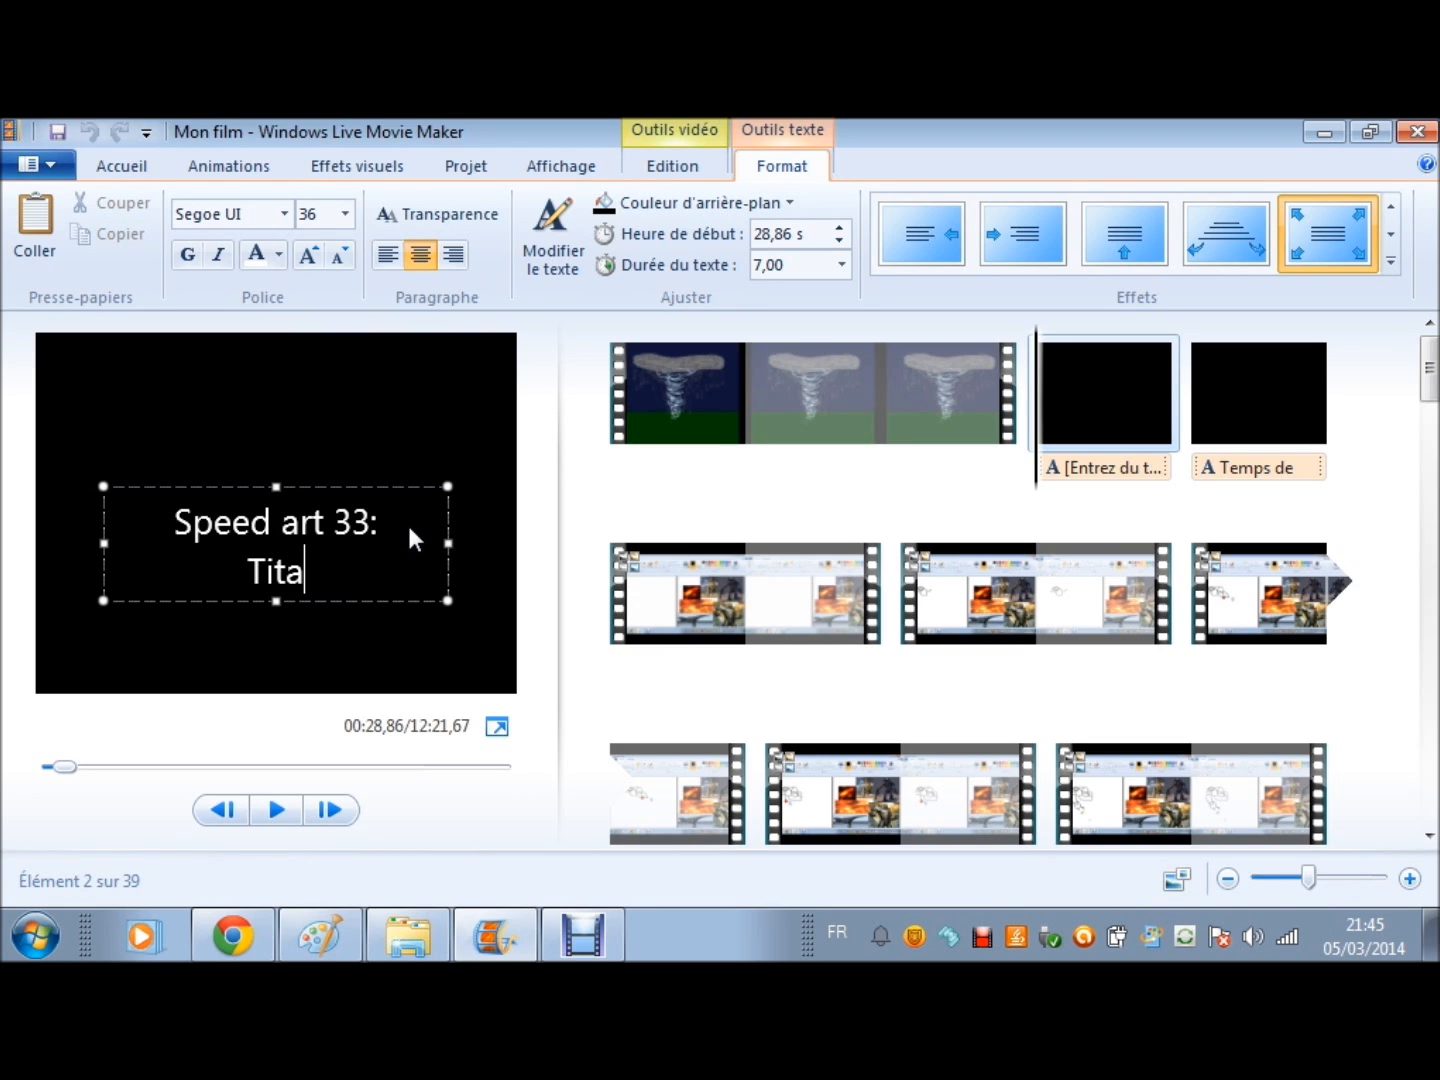
text(nium VS T)
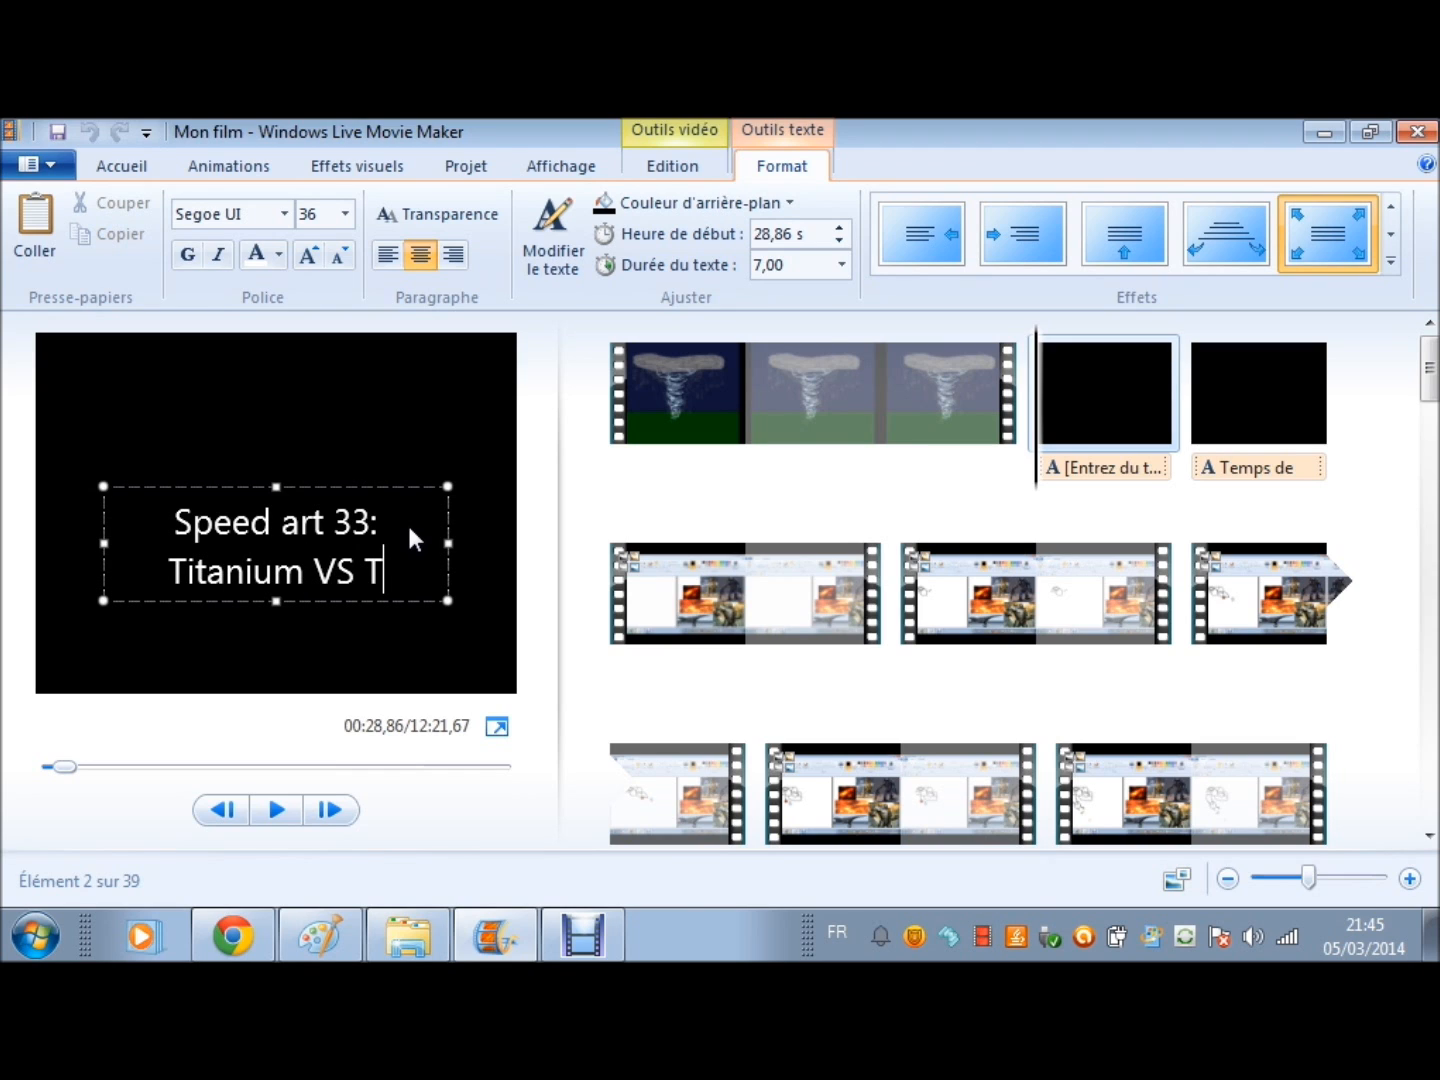
text(yranosaure)
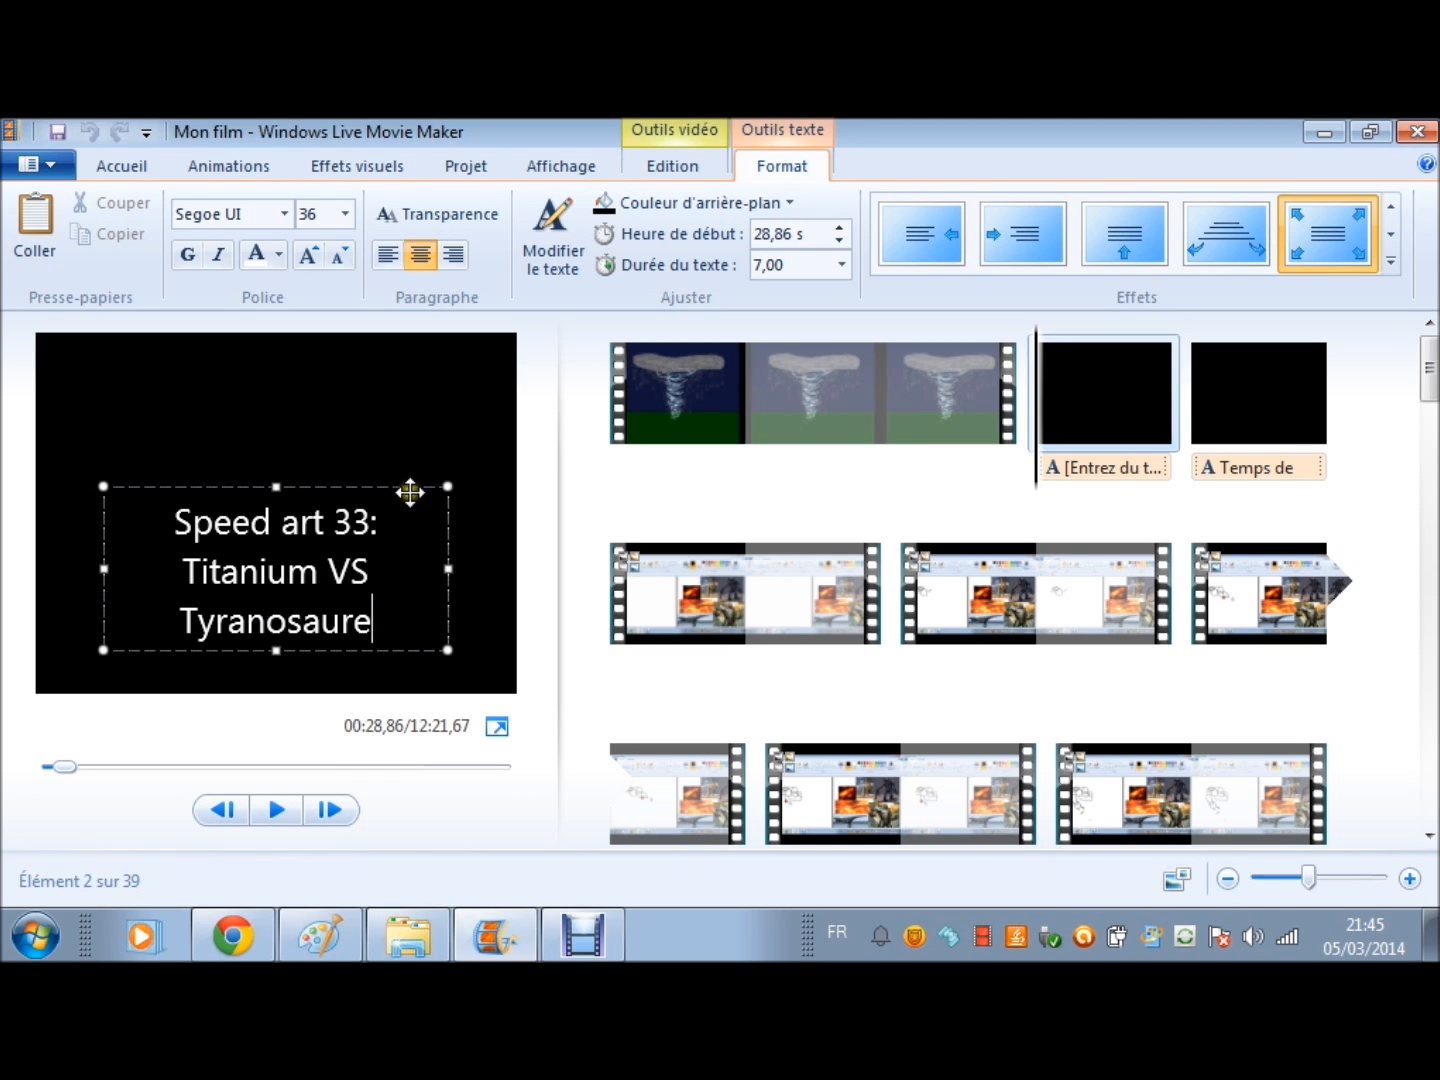
Step: Format the "Speed art 33" title in yellow at size 72, fit it across the frame and give it another text effect
drag(409, 491, 350, 345)
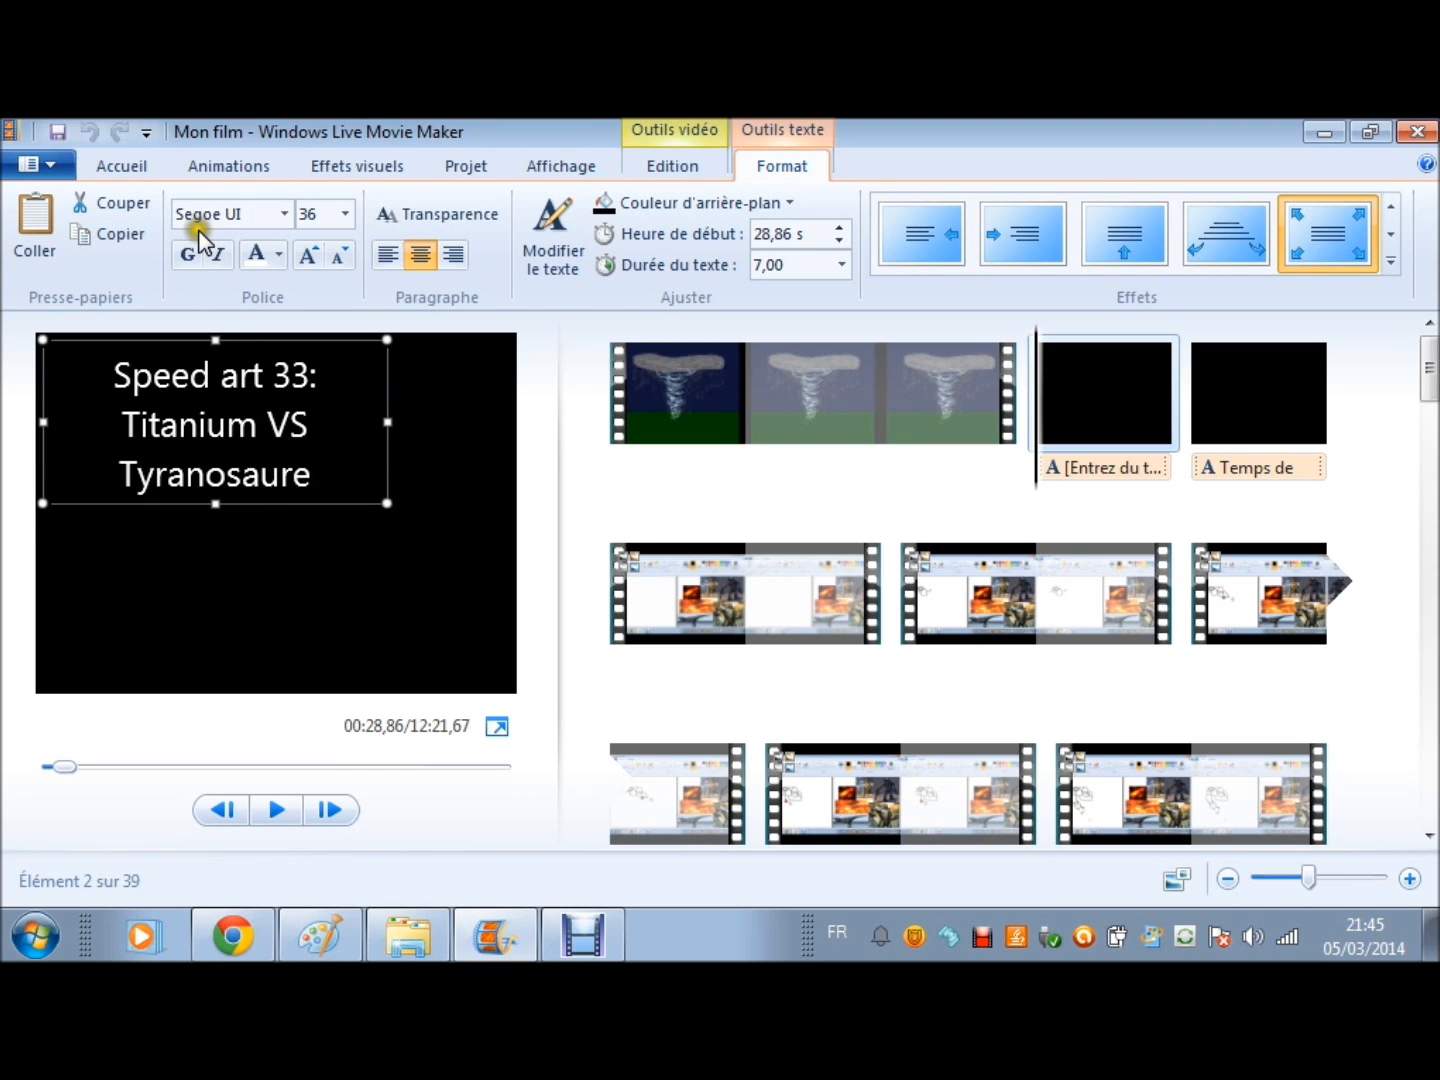
key(ctrl+a)
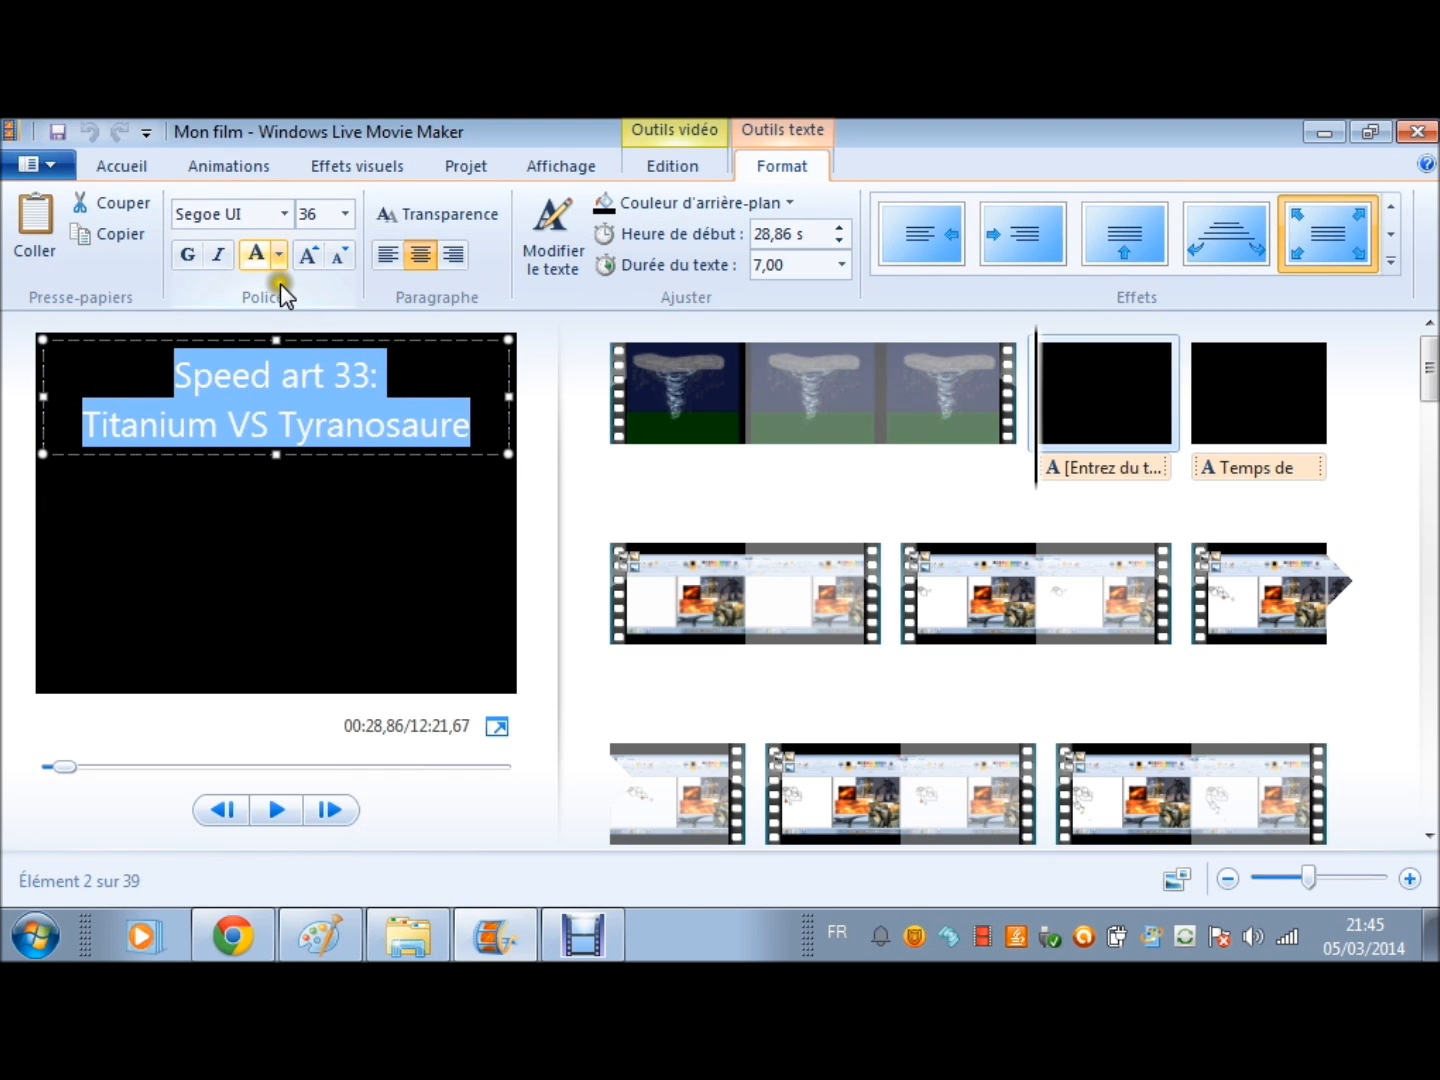
click(278, 262)
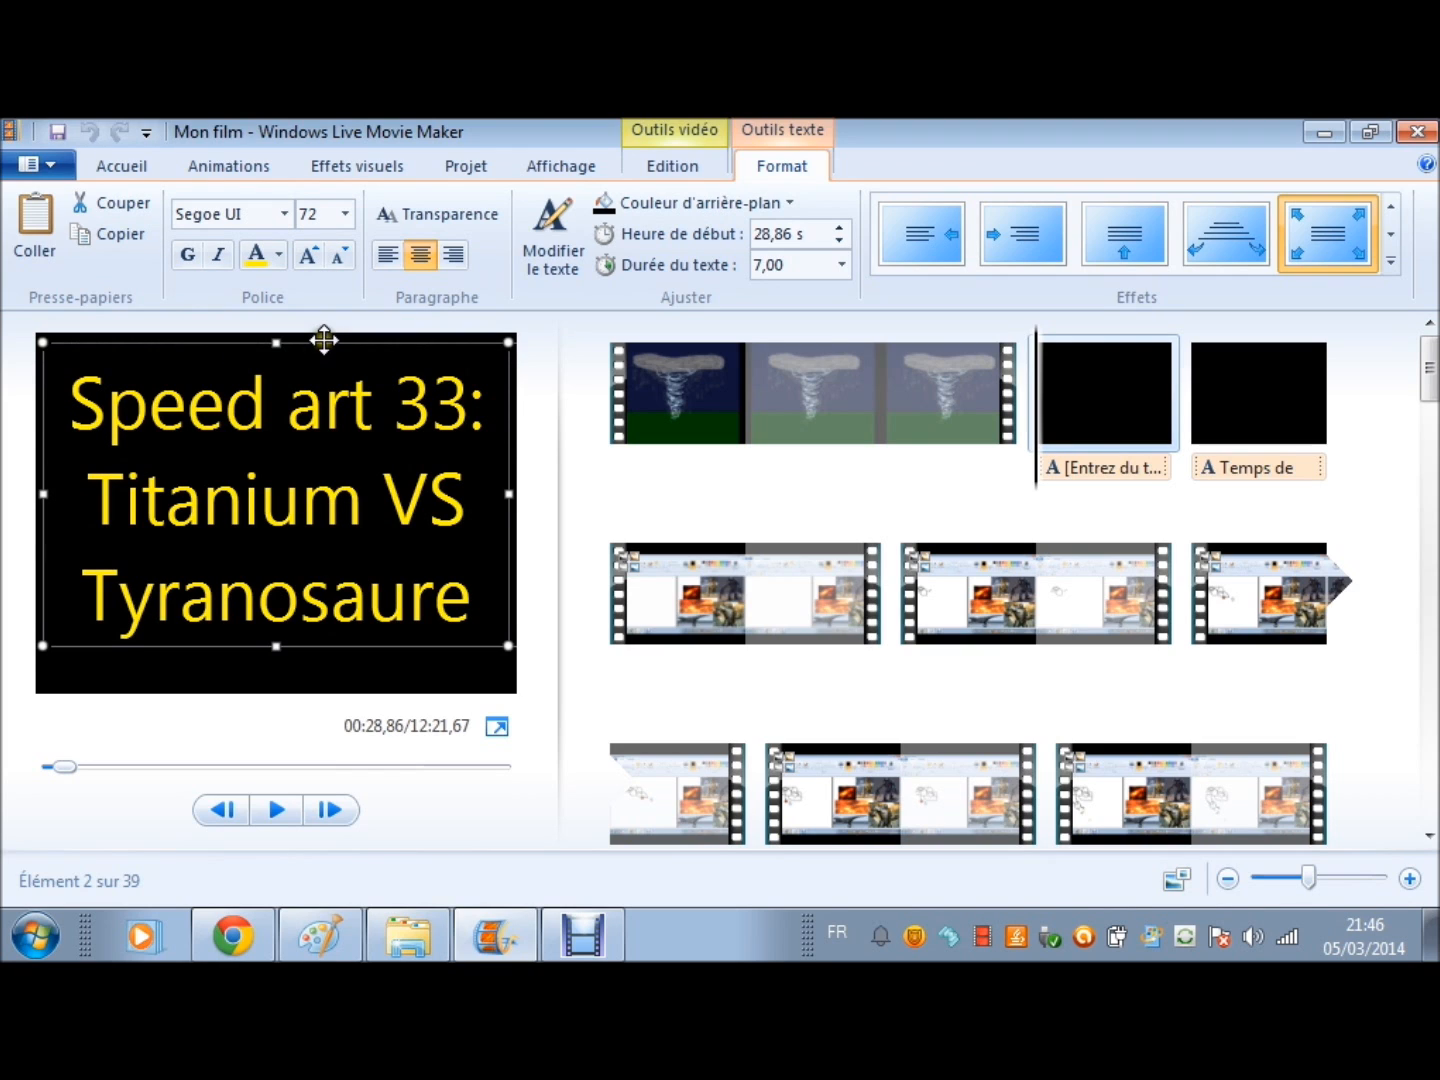
click(1391, 235)
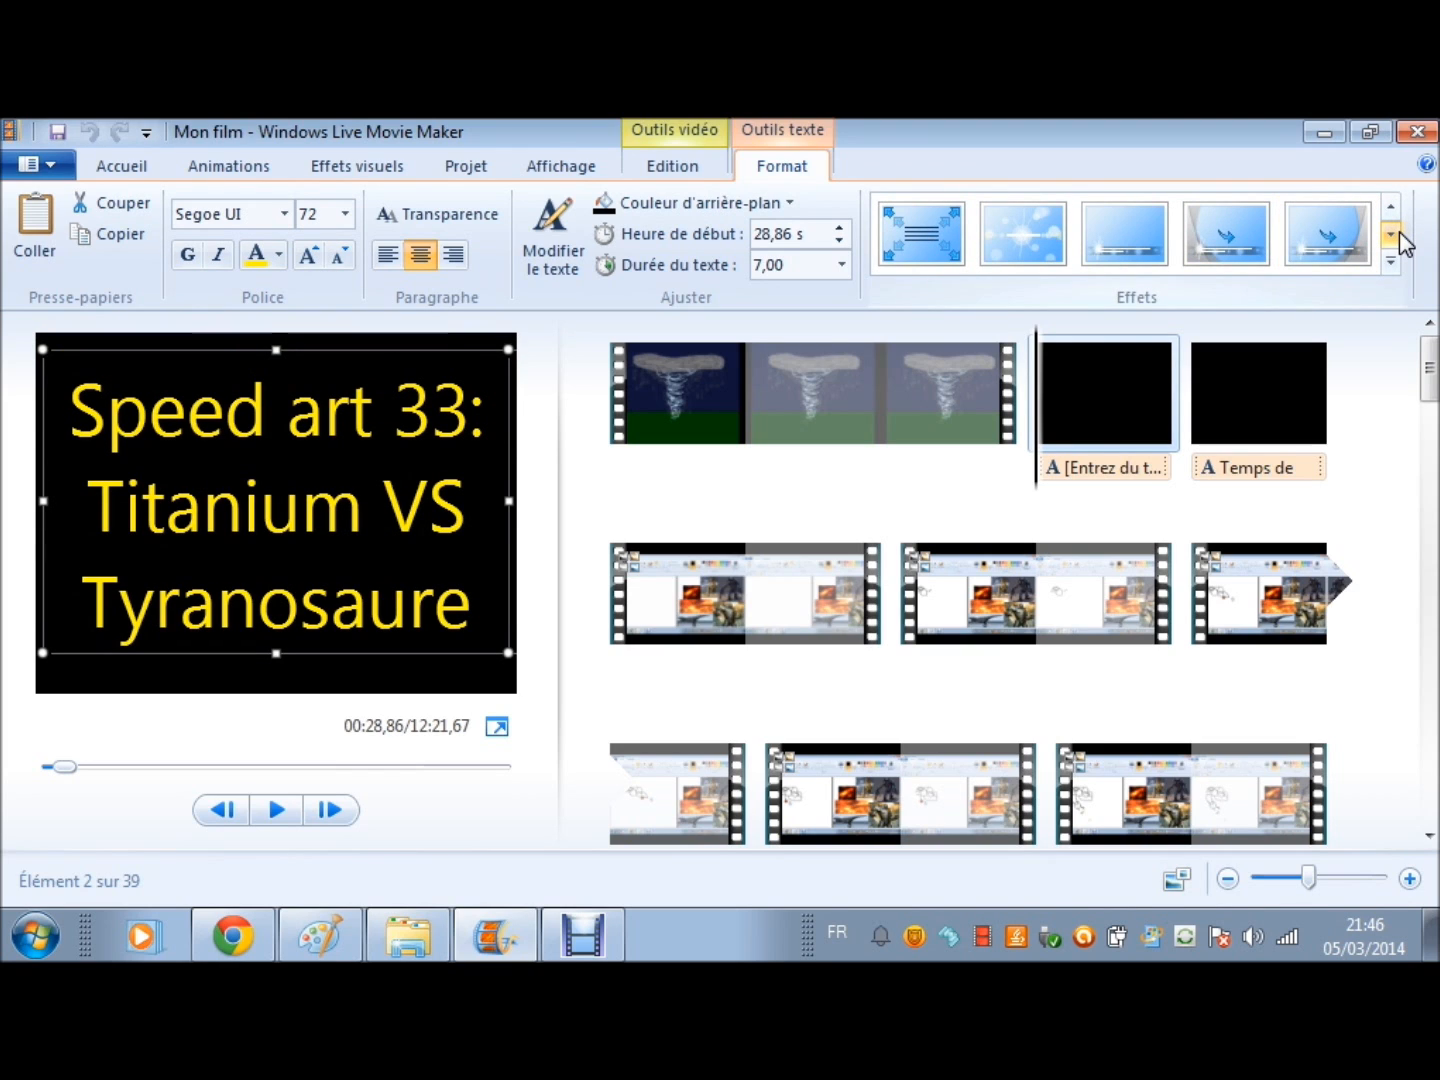
click(1002, 489)
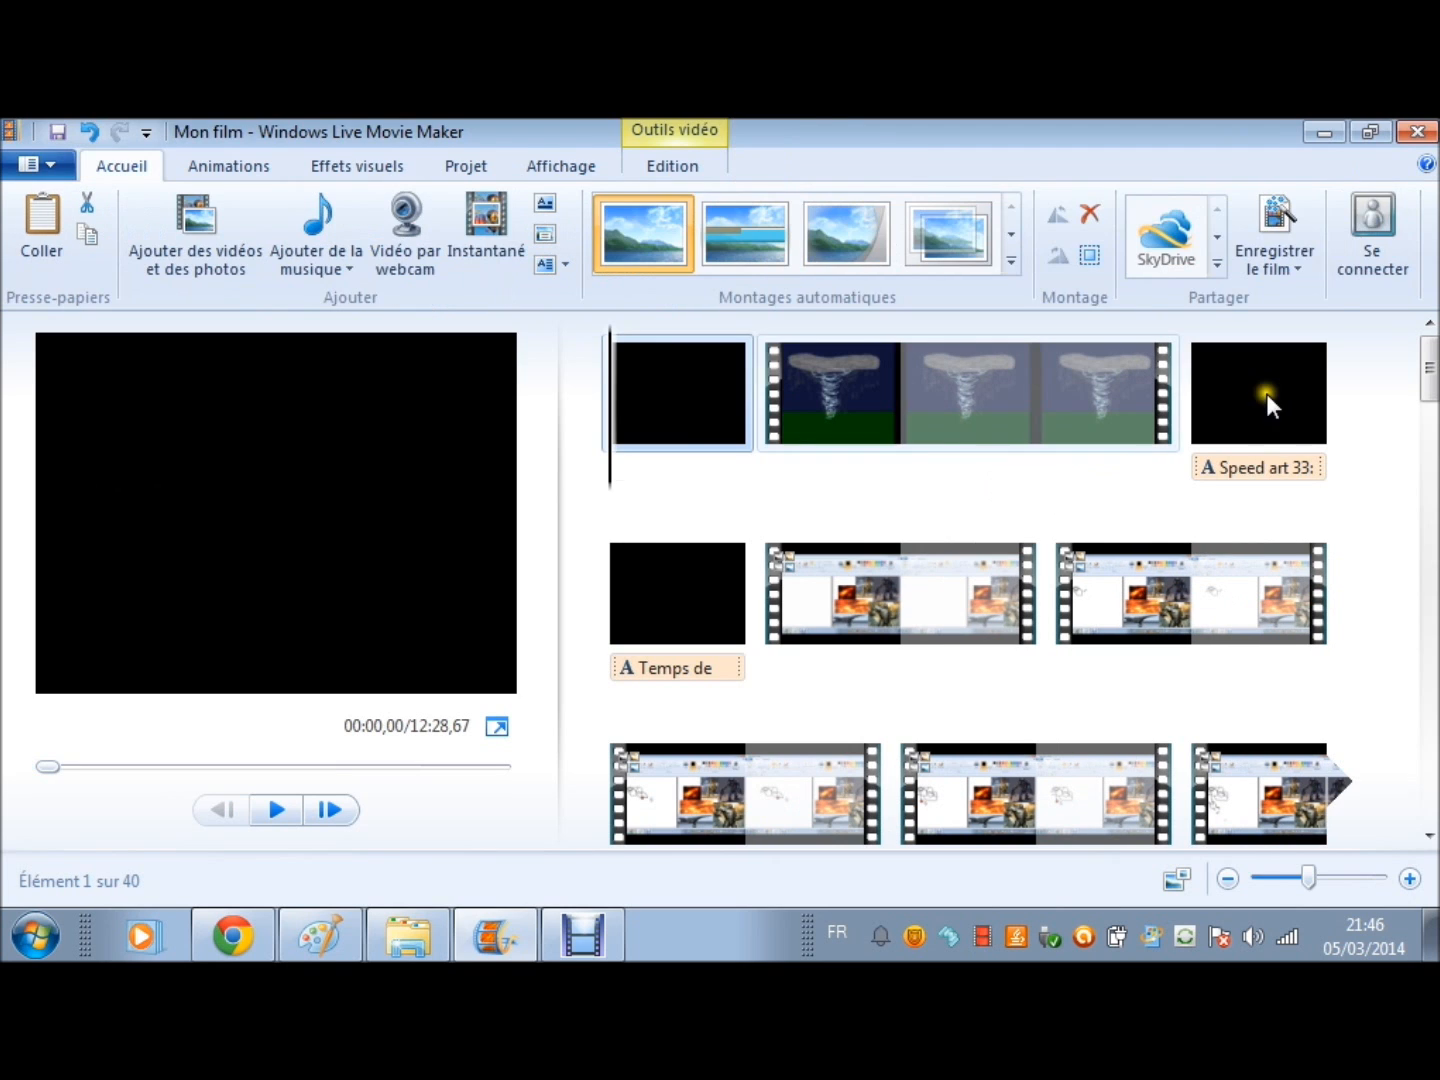
Step: Add another title, place it between the "Speed art 33" and "Temps de réalisation" titles, and set its text to "Musique:"
click(658, 372)
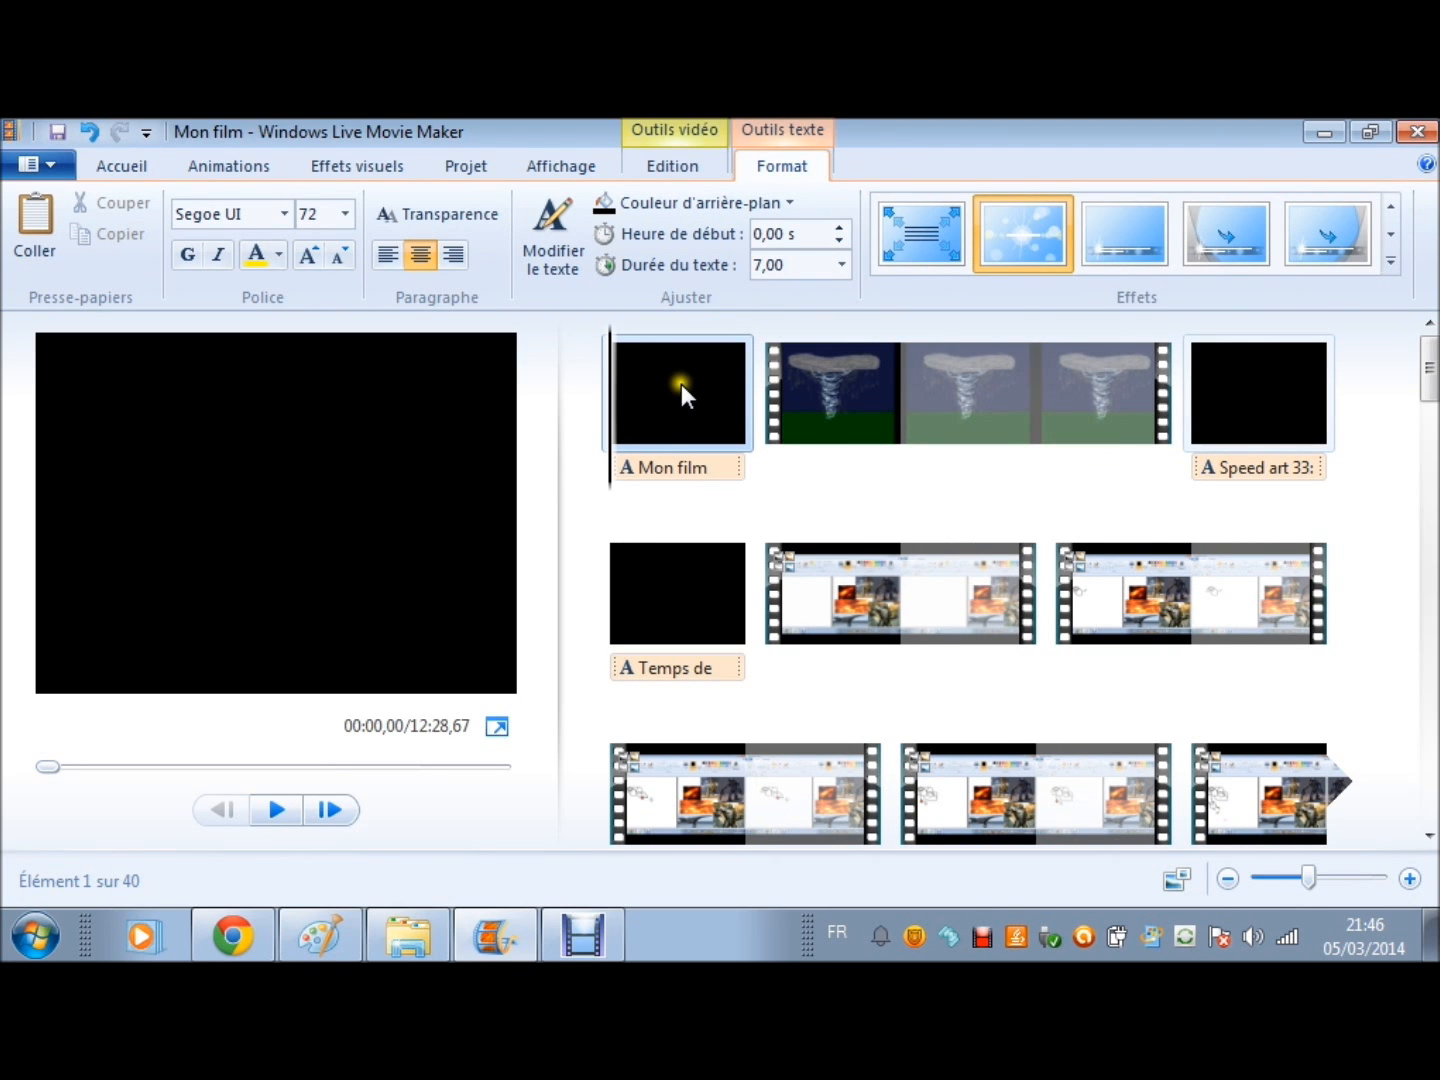
drag(681, 383, 739, 546)
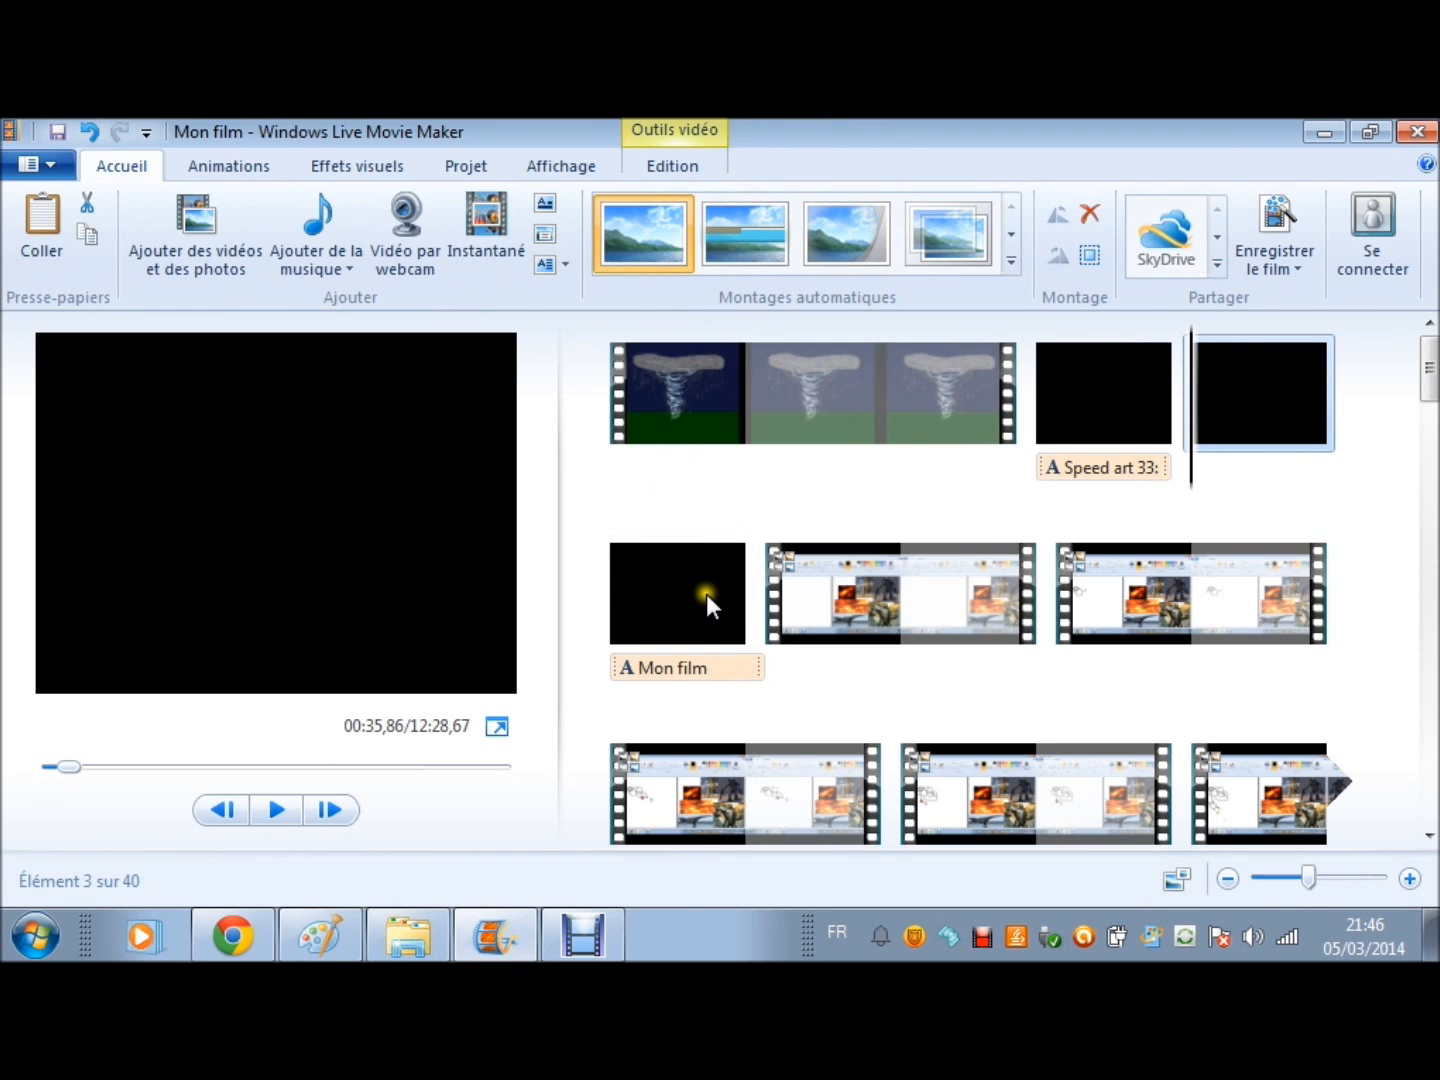
click(381, 503)
key(BackSpace)
text(Musicu)
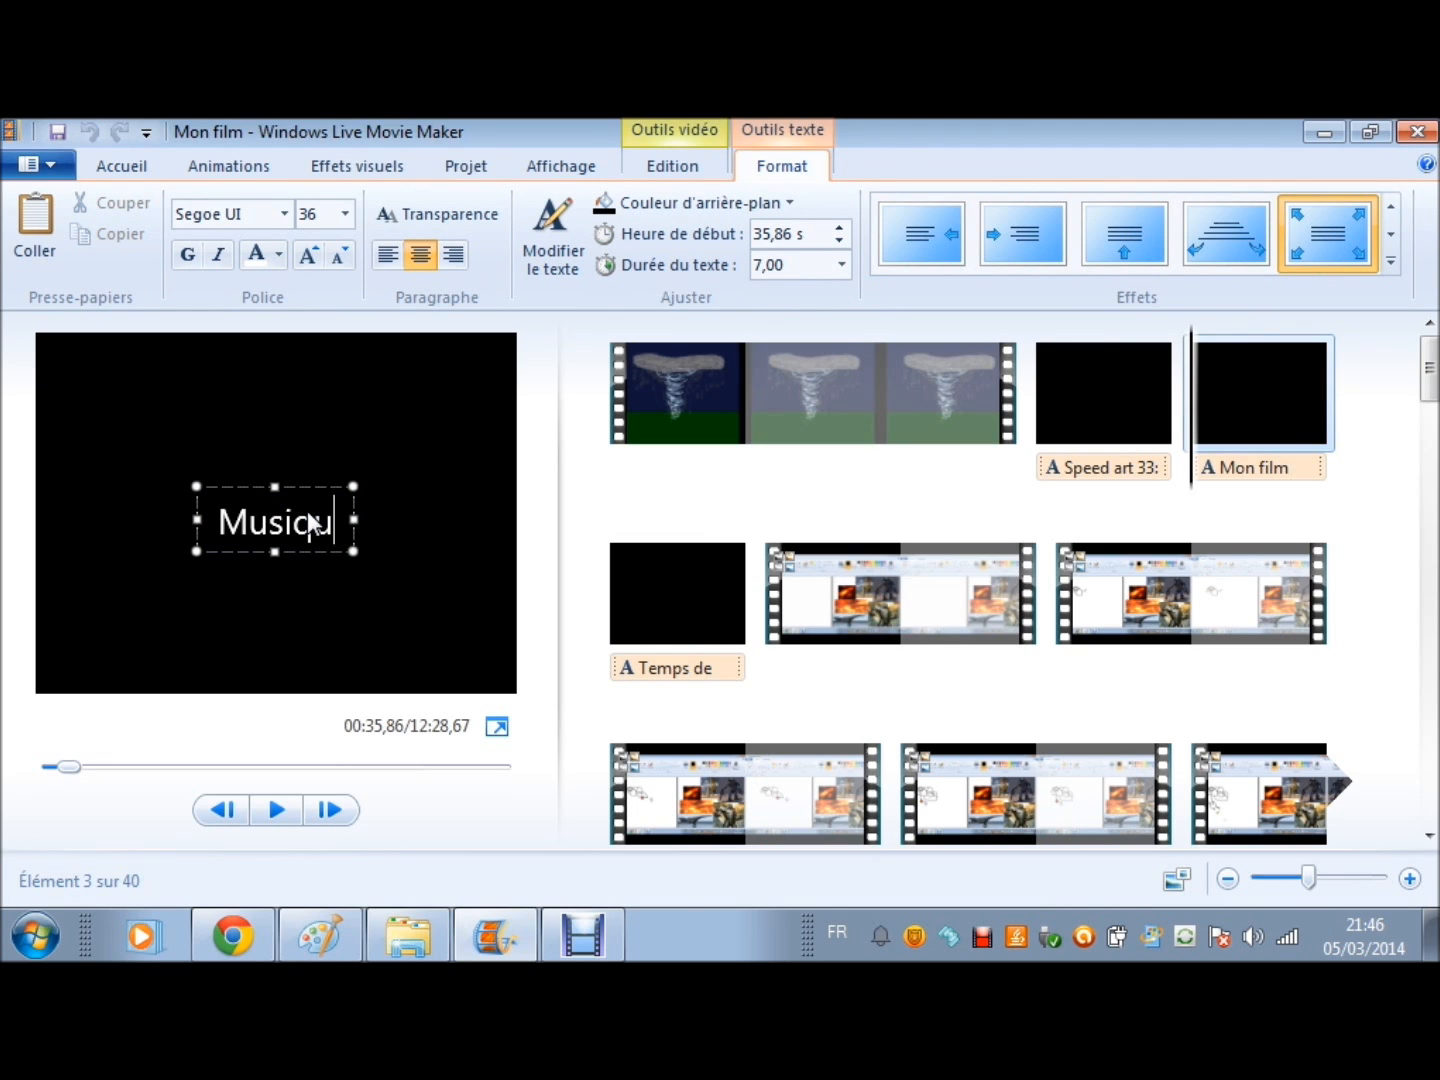
key(BackSpace)
key(BackSpace)
text(que:)
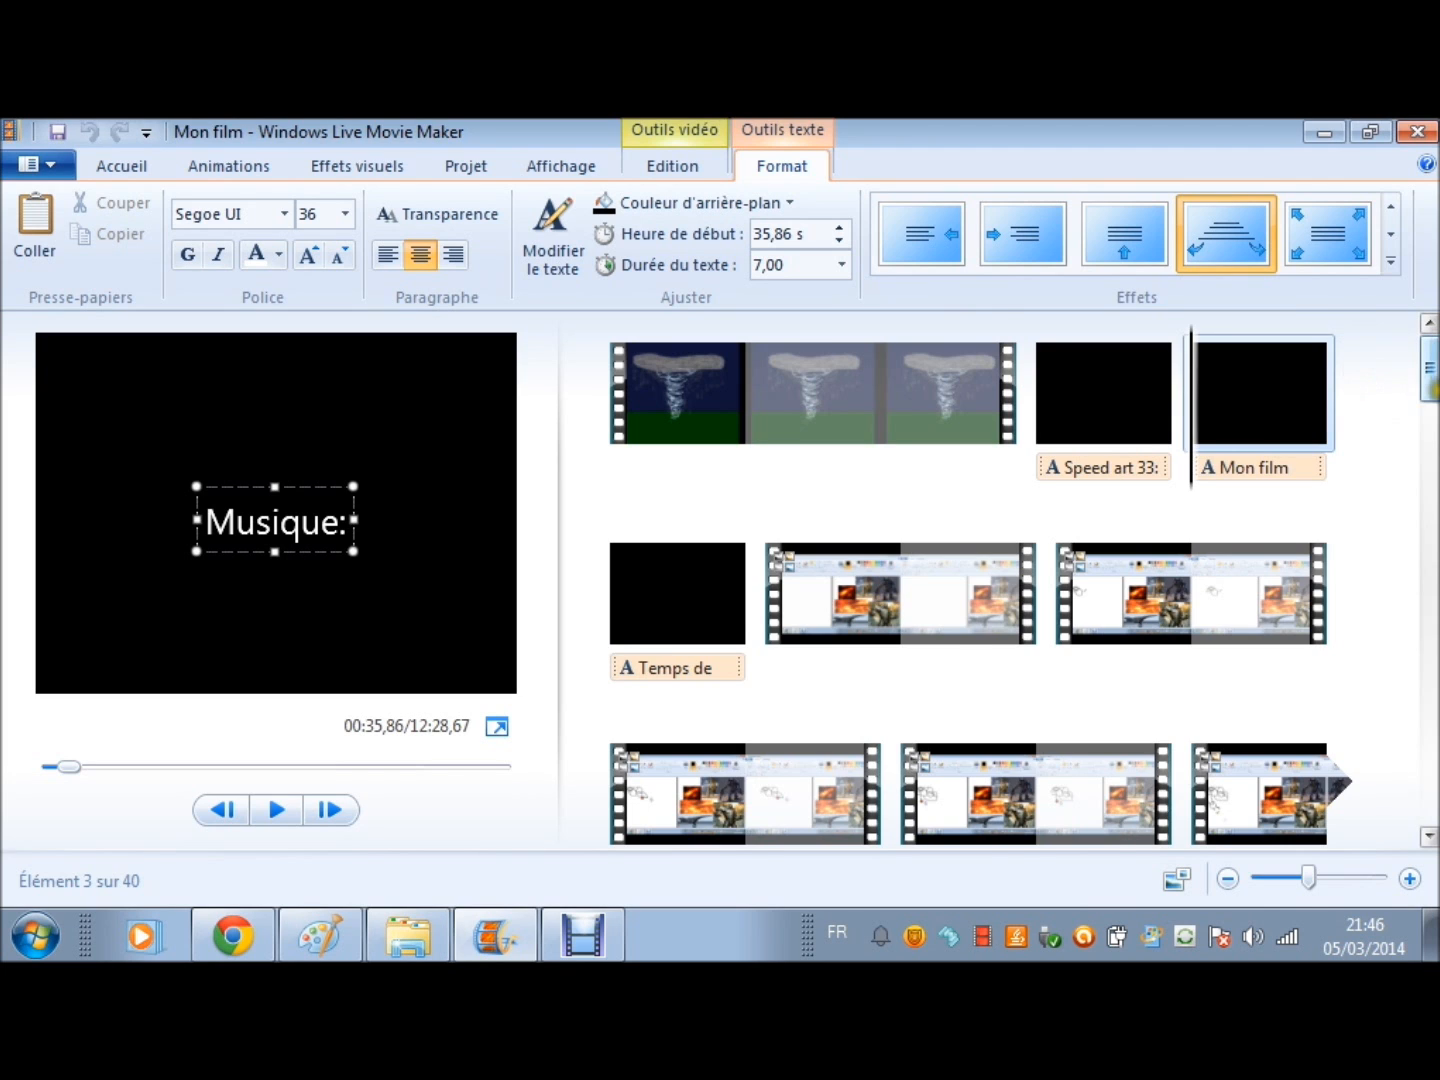
Step: Add a credits clip after the last clip with the text "Thank for watching." and "Please like, comments and partage." on two lines
drag(1432, 396, 1435, 420)
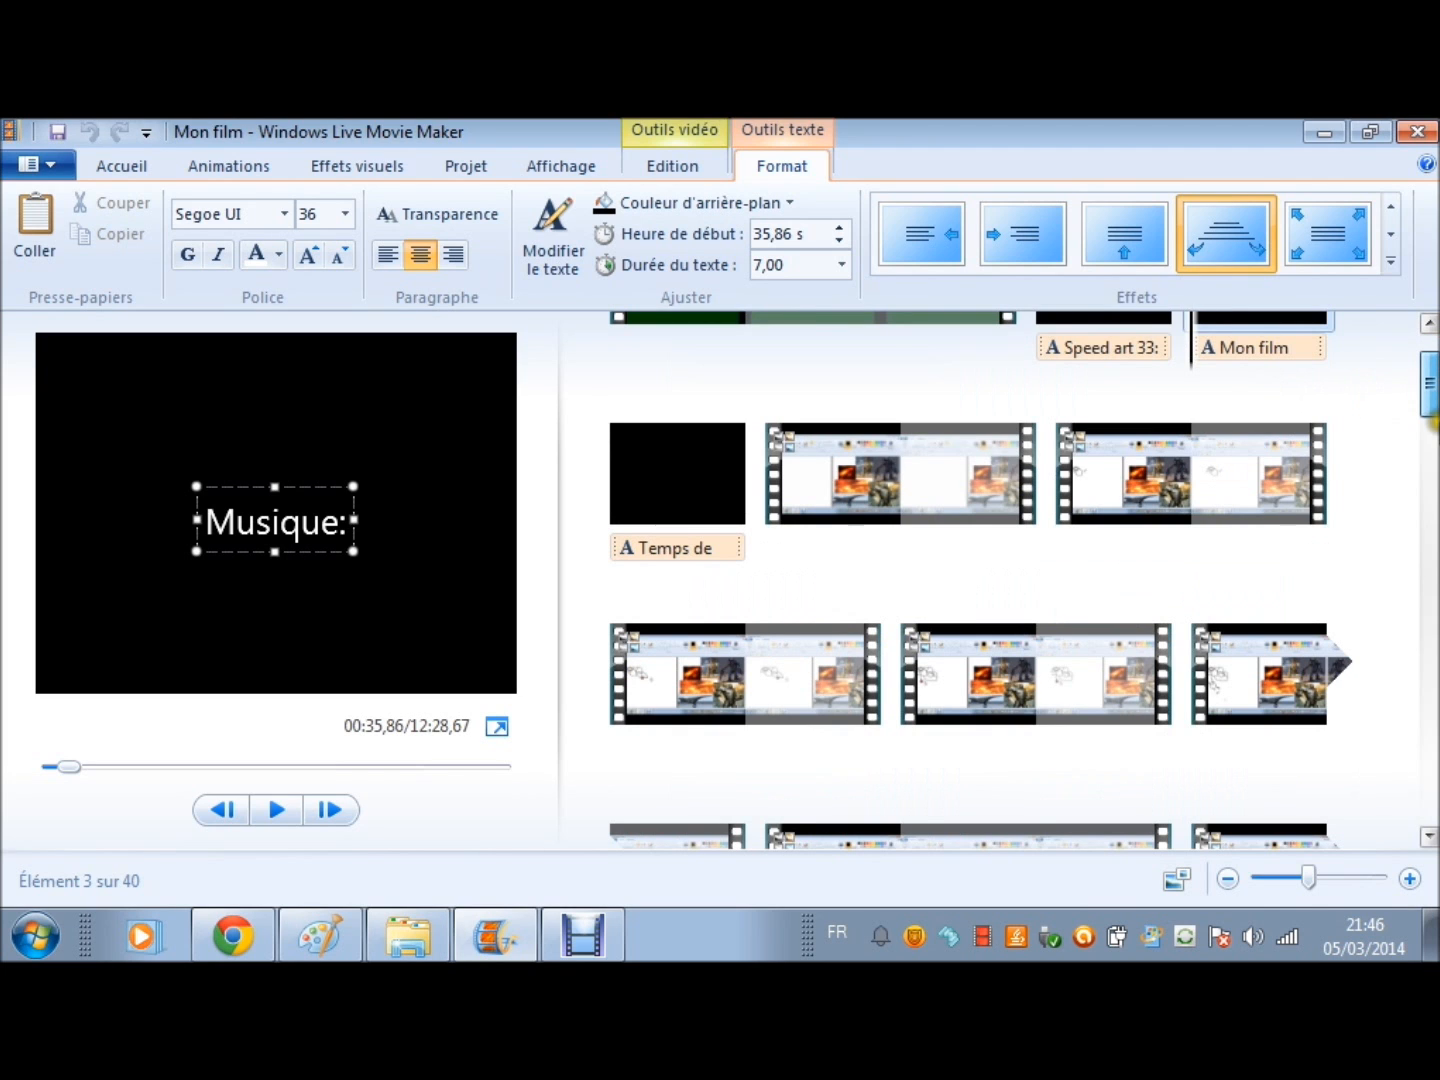
scroll(1042, 728, down, 5)
click(1041, 726)
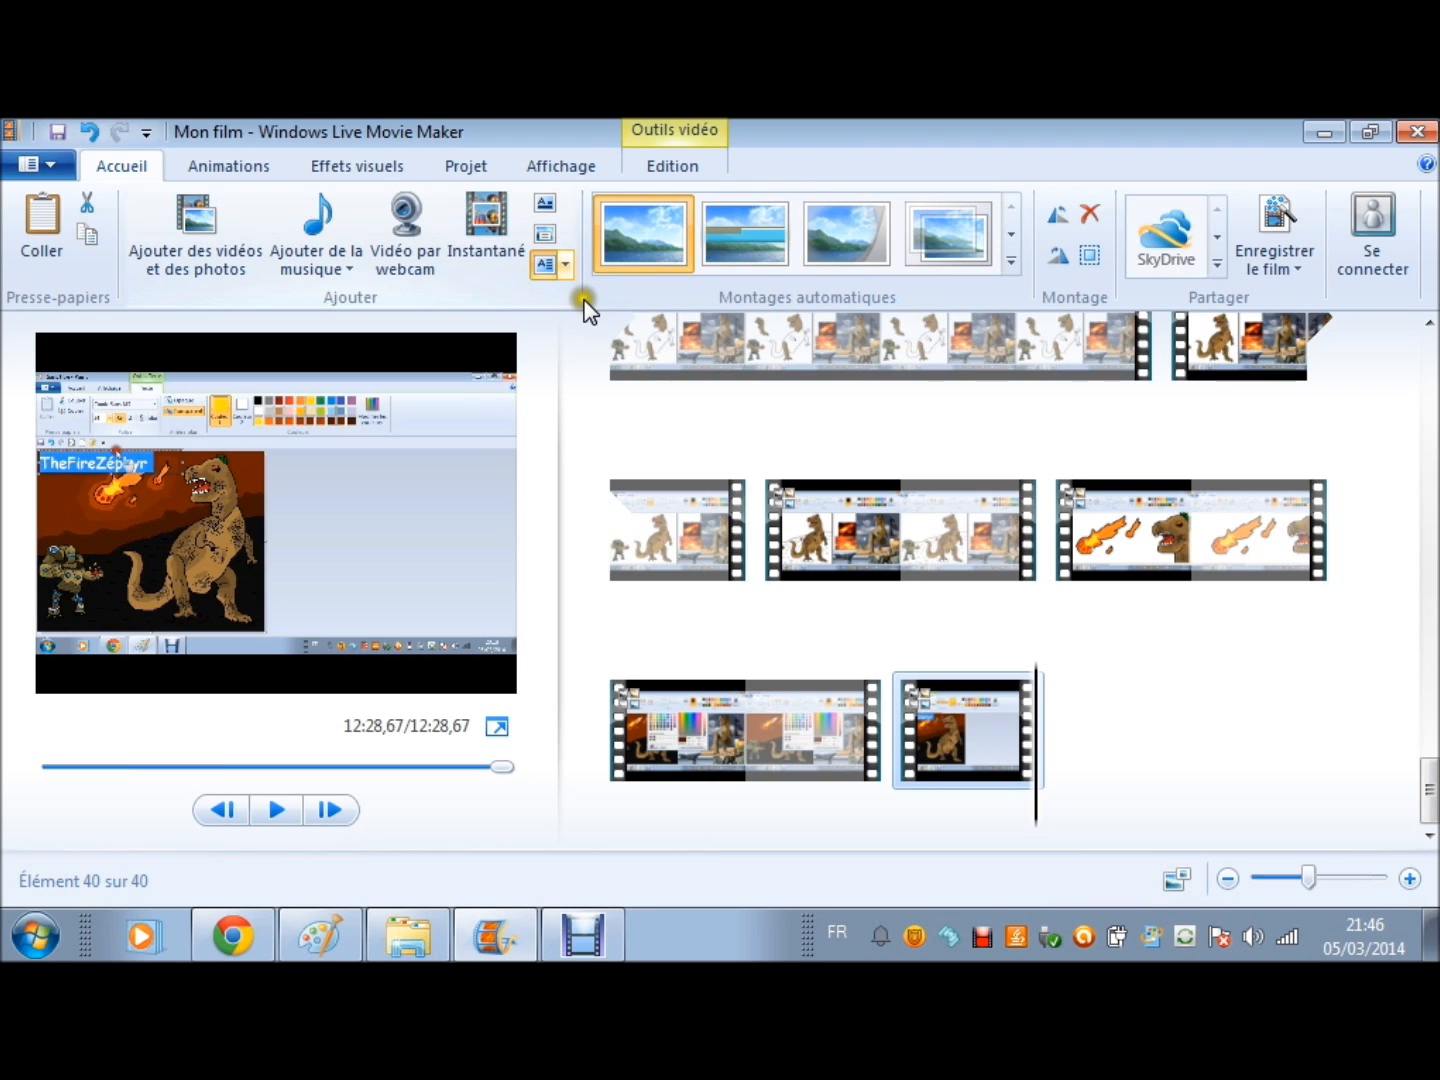
click(545, 264)
text(Thank)
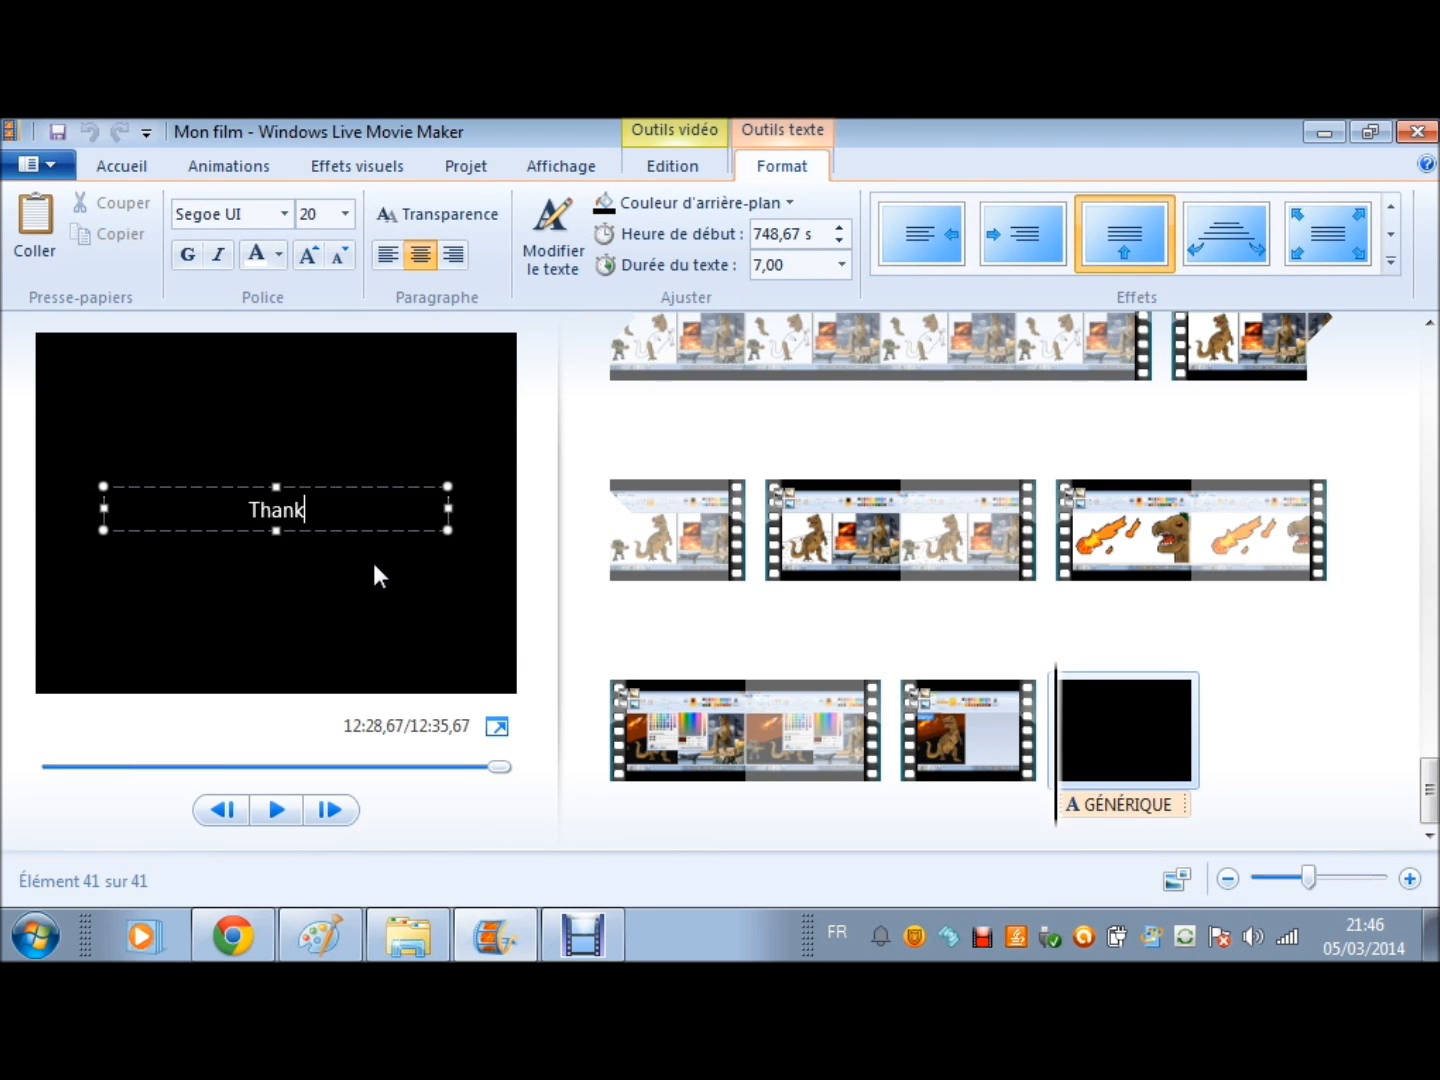
text( f)
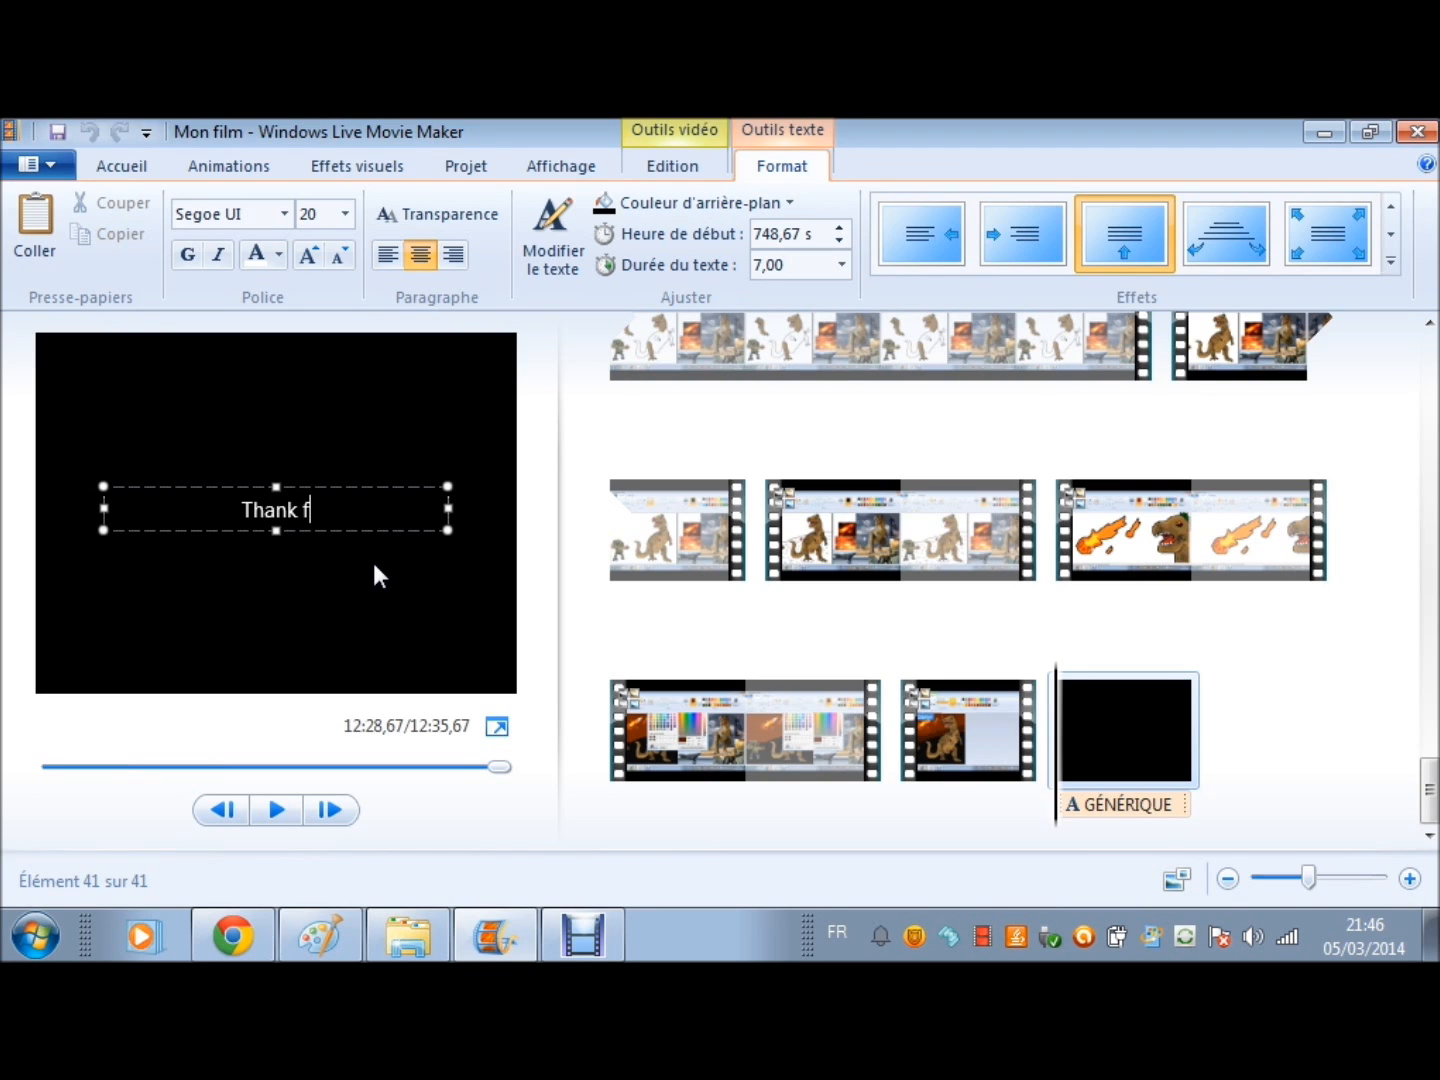
text(or wa)
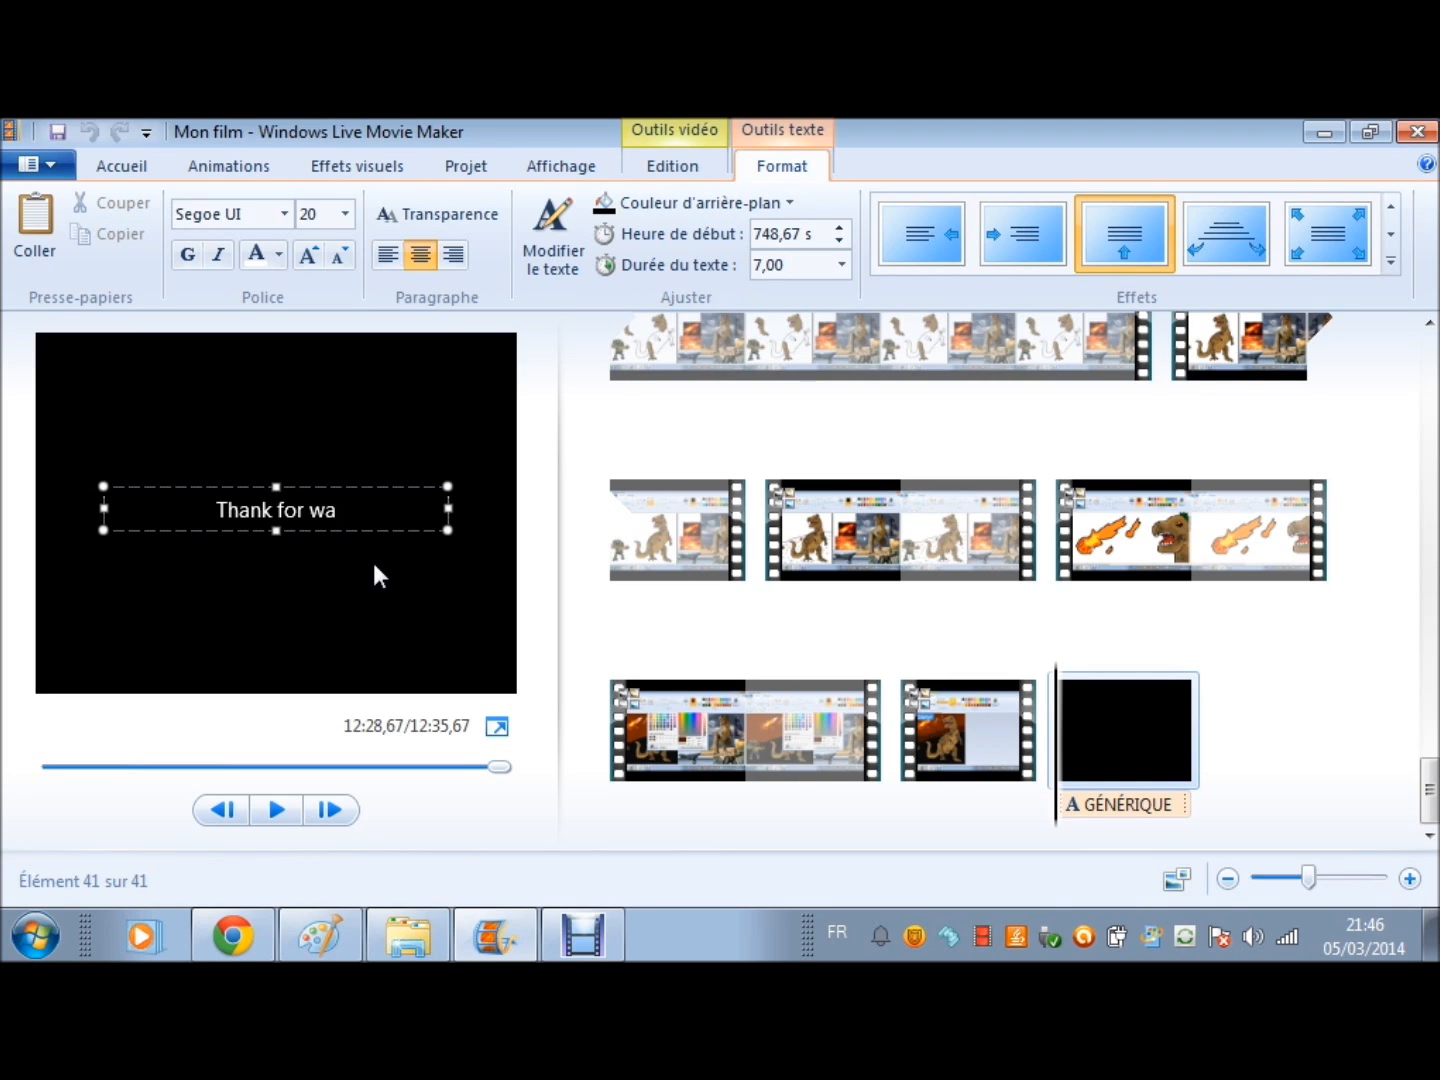
text(t)
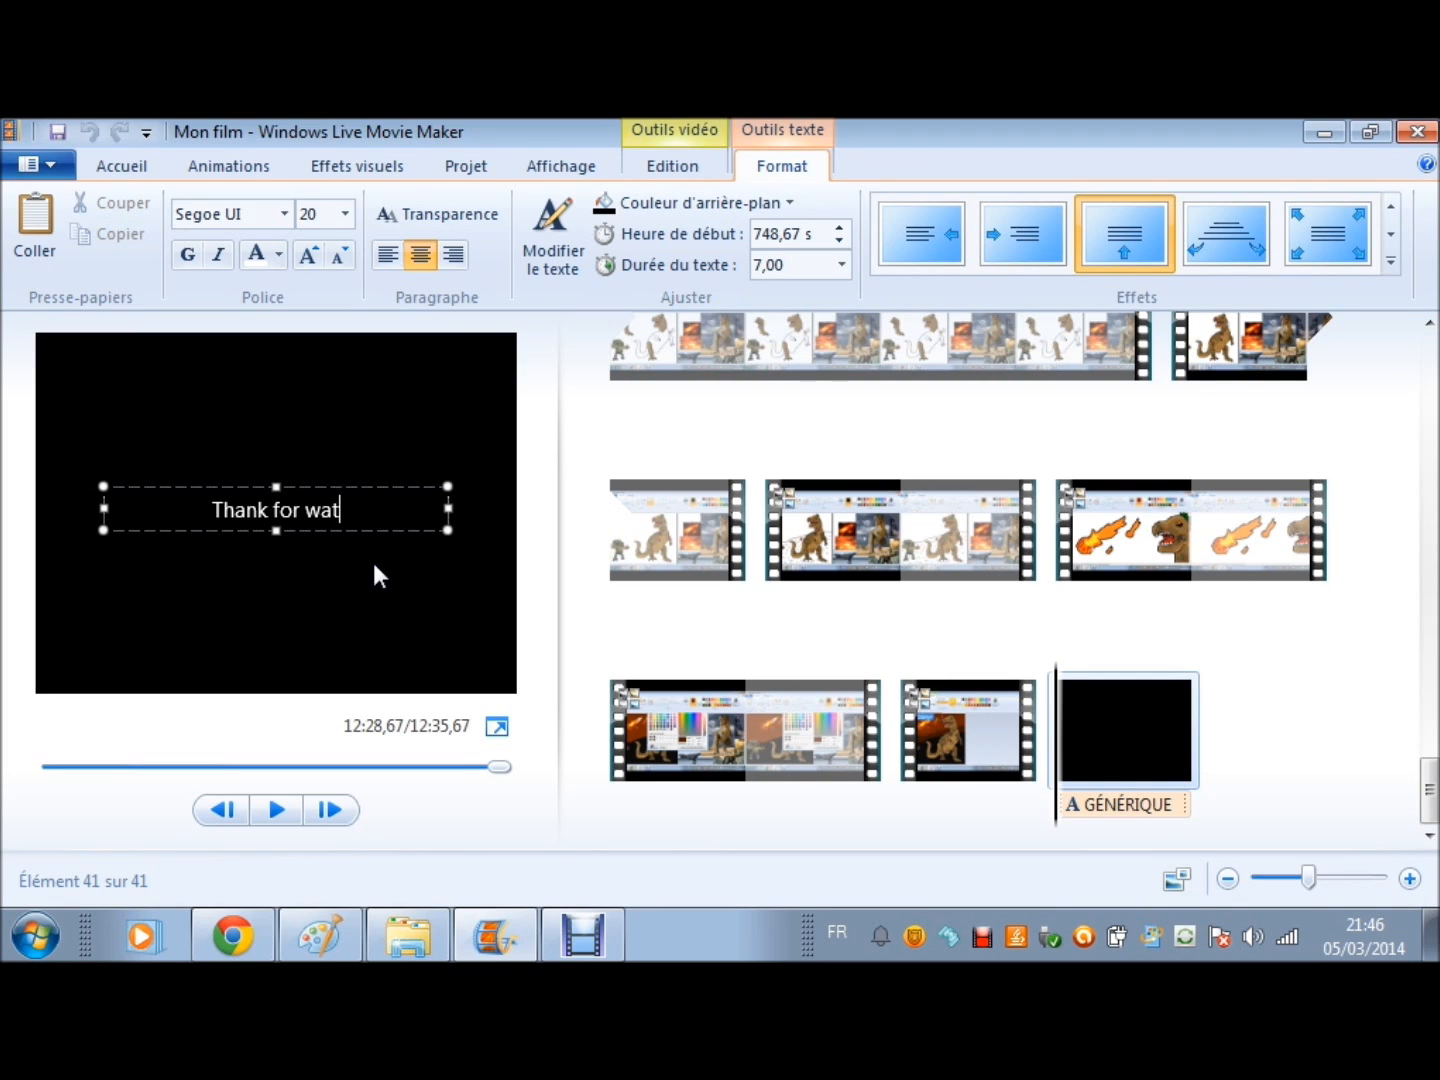
text(ching.)
key(Return)
text(Pl)
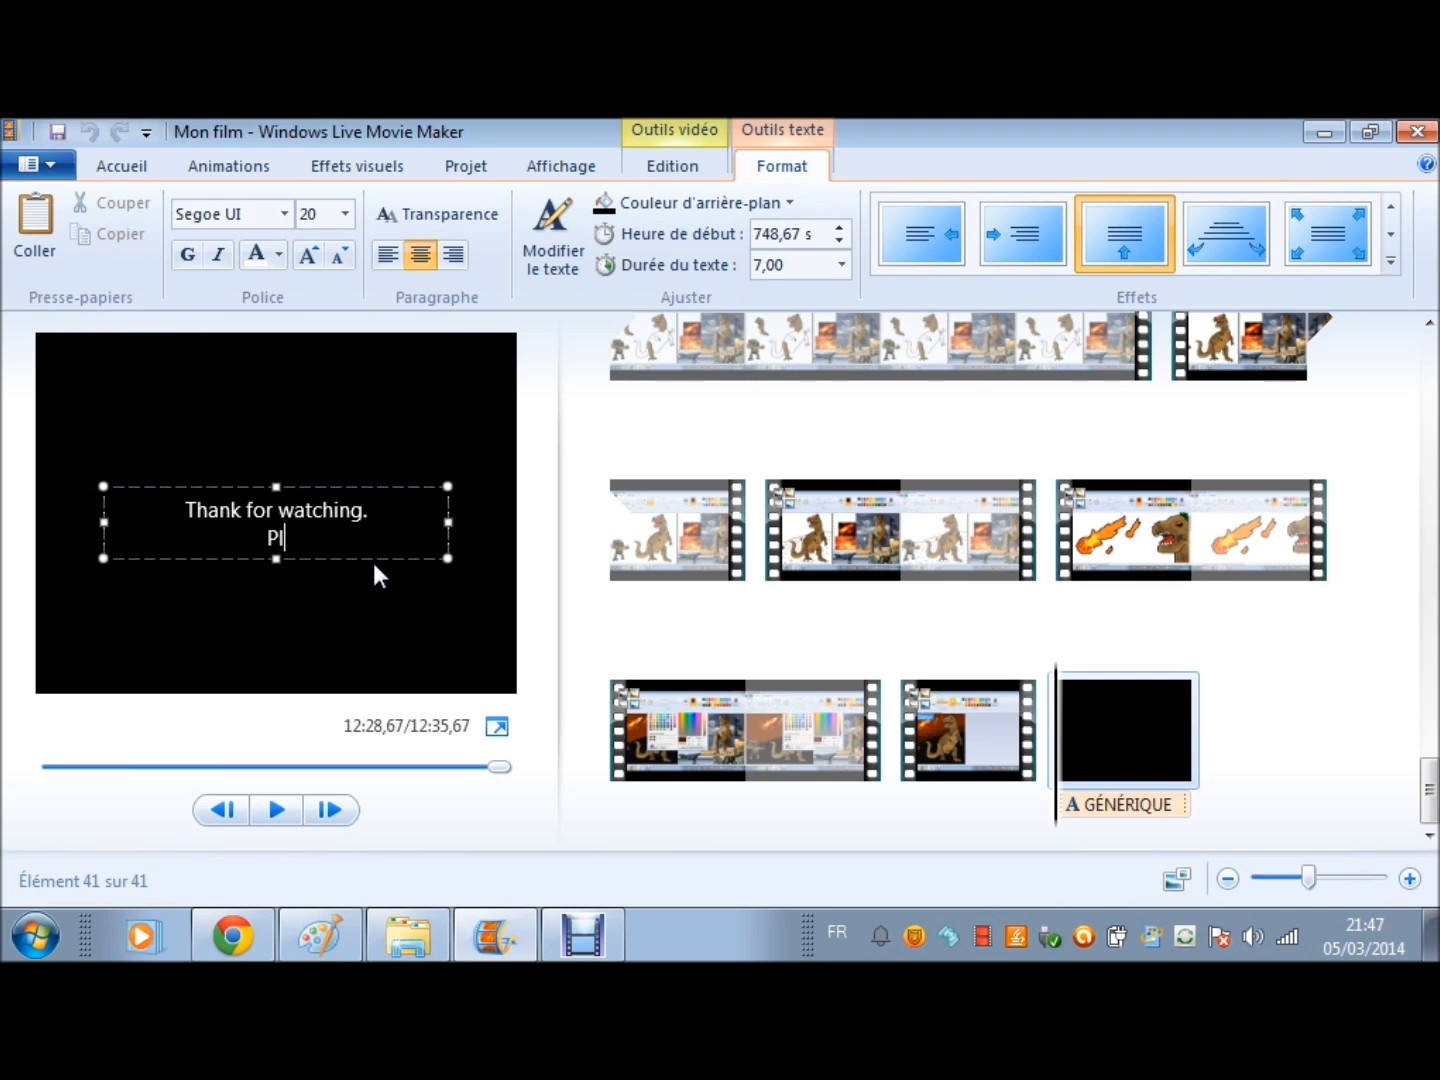
text(ease like, comments and )
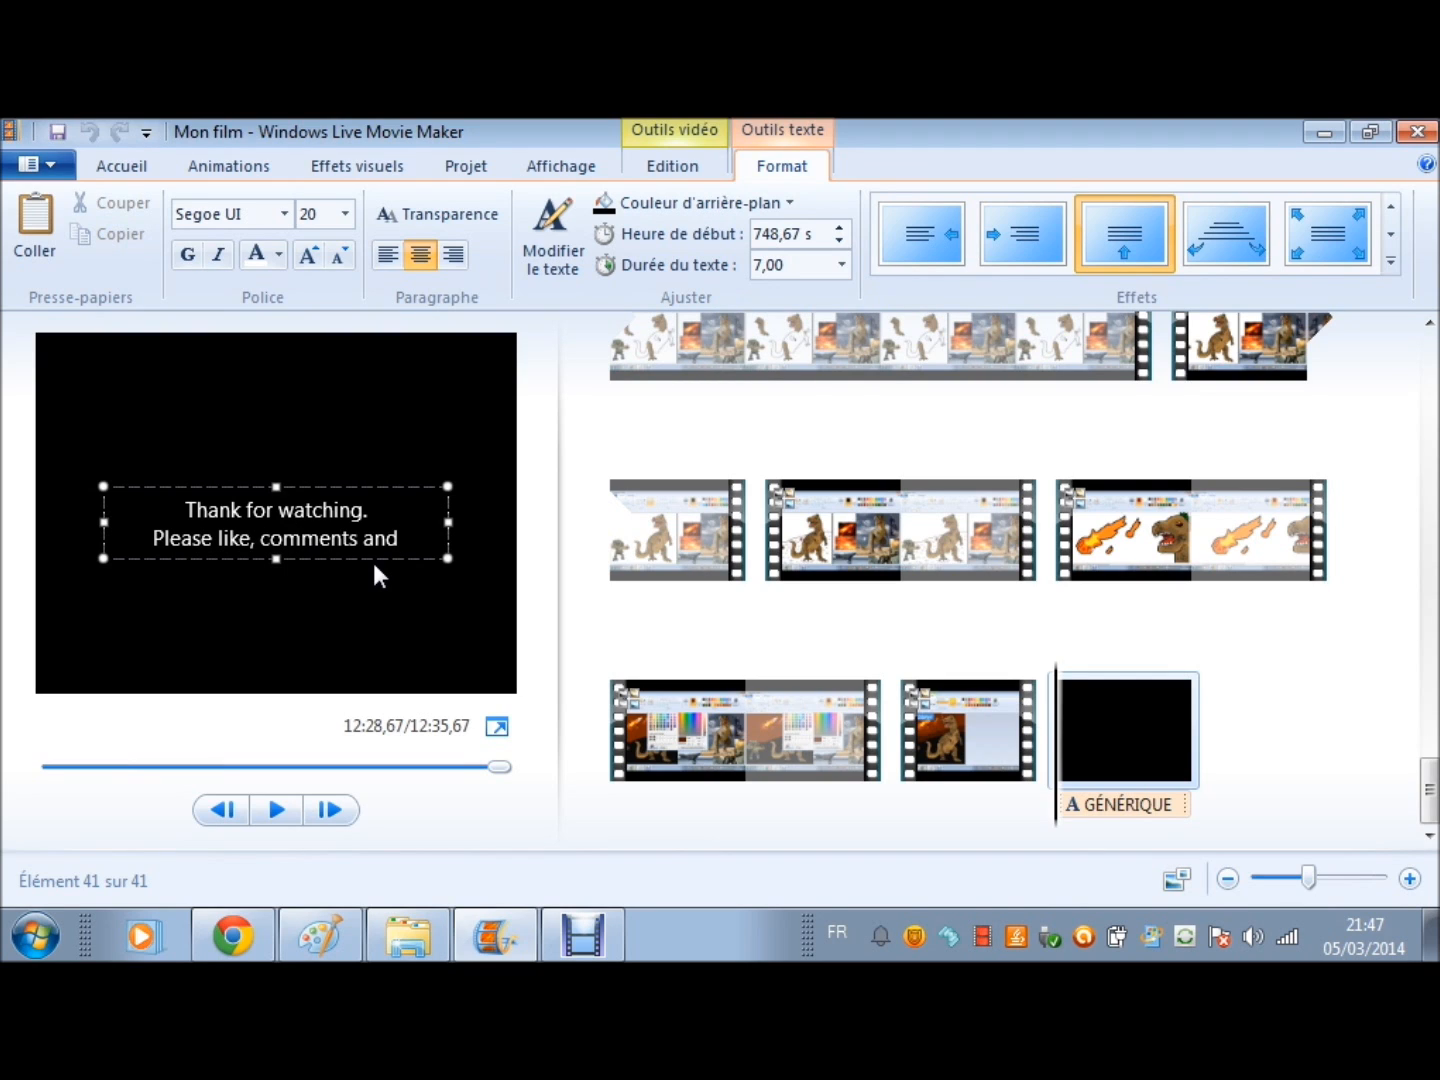
text(partage.)
Step: Move the credits text to the top of the frame and choose the text effect that spreads toward the lower corners
drag(386, 546, 384, 376)
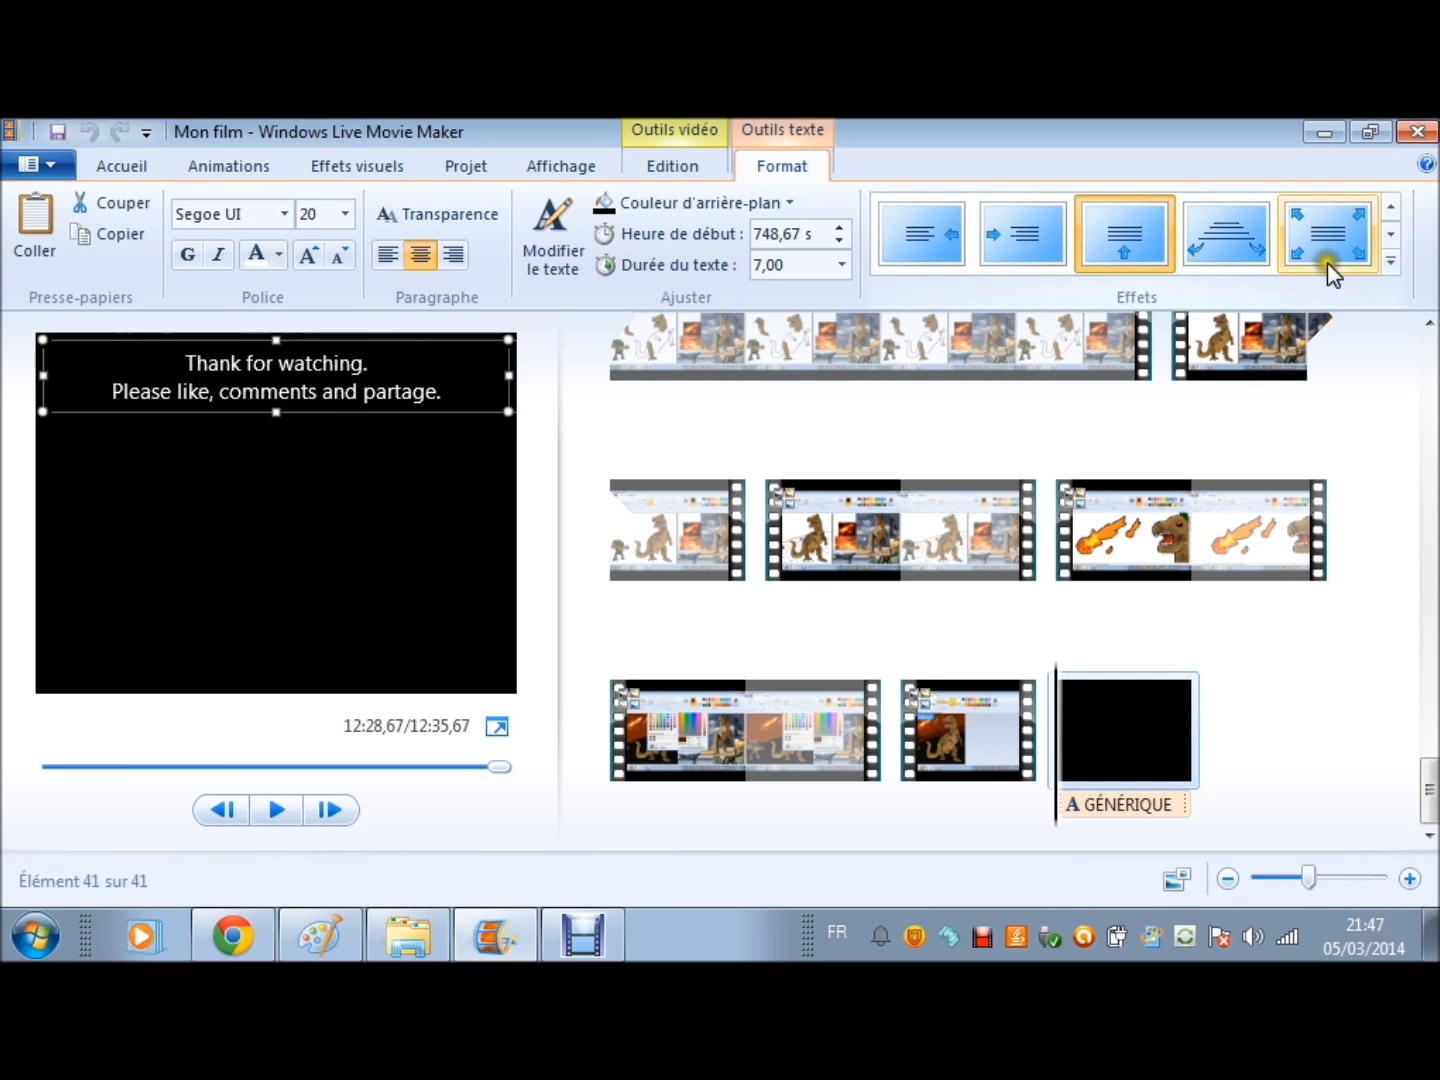
click(1236, 262)
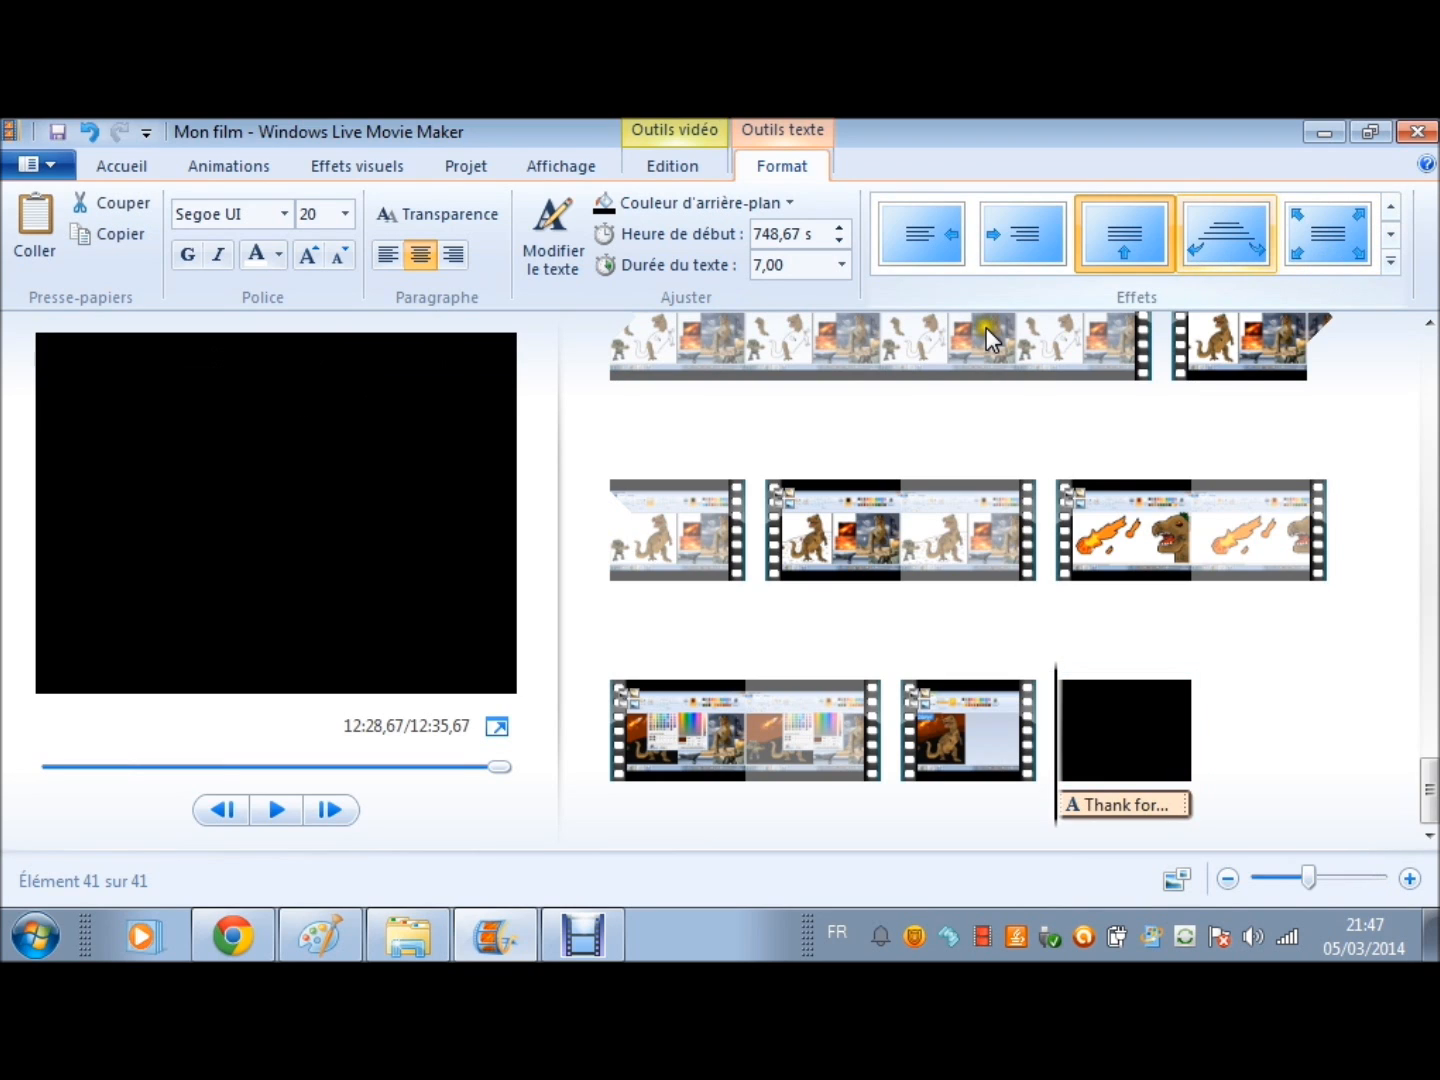
Step: Enlarge the credits text to size 99 and play the credits clip to check it
key(ctrl+z)
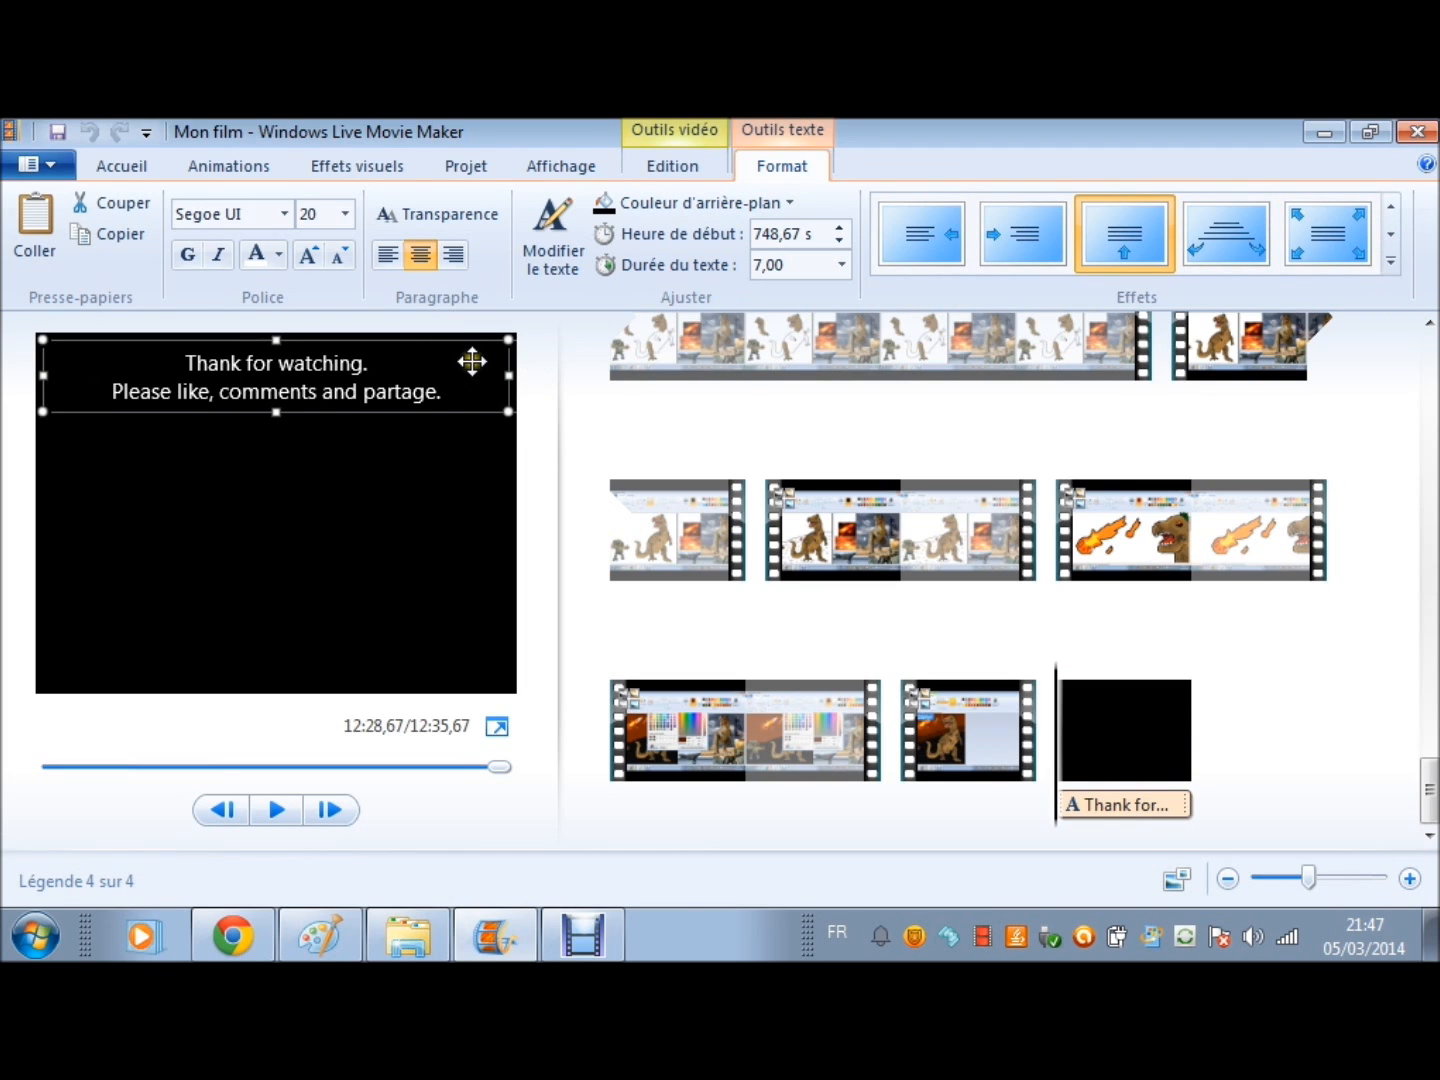
click(275, 810)
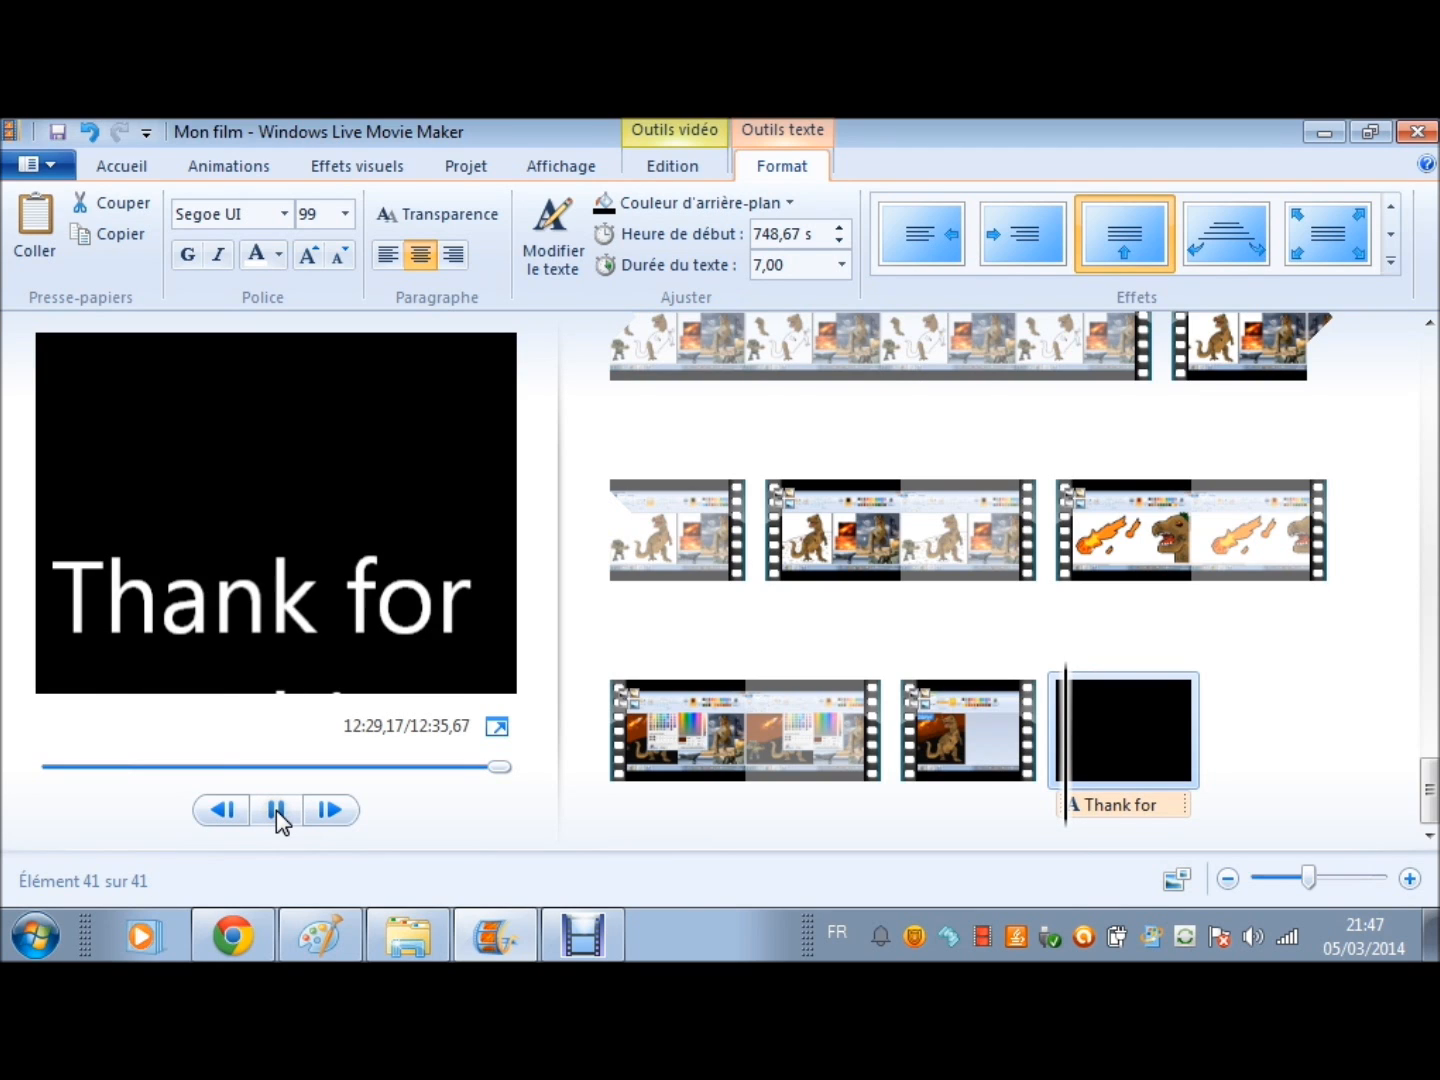
click(276, 810)
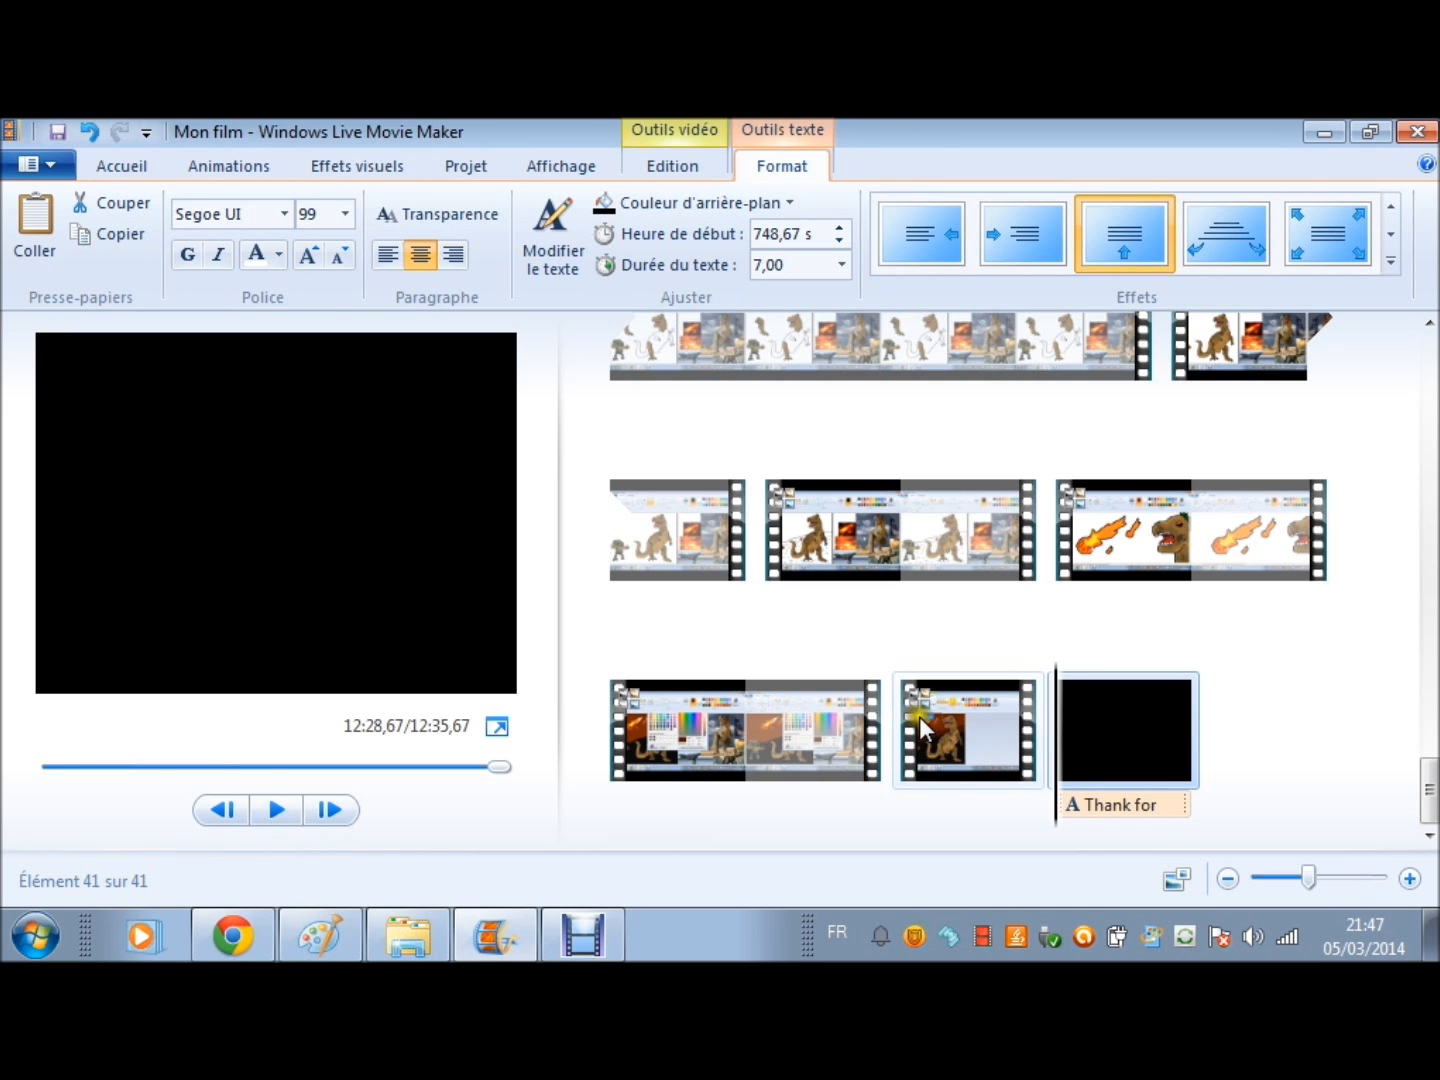
Step: Insert the finished drawing from the Speed Art folder between the last recording and the credits, with a duration of 60 seconds
right_click(919, 715)
click(1200, 722)
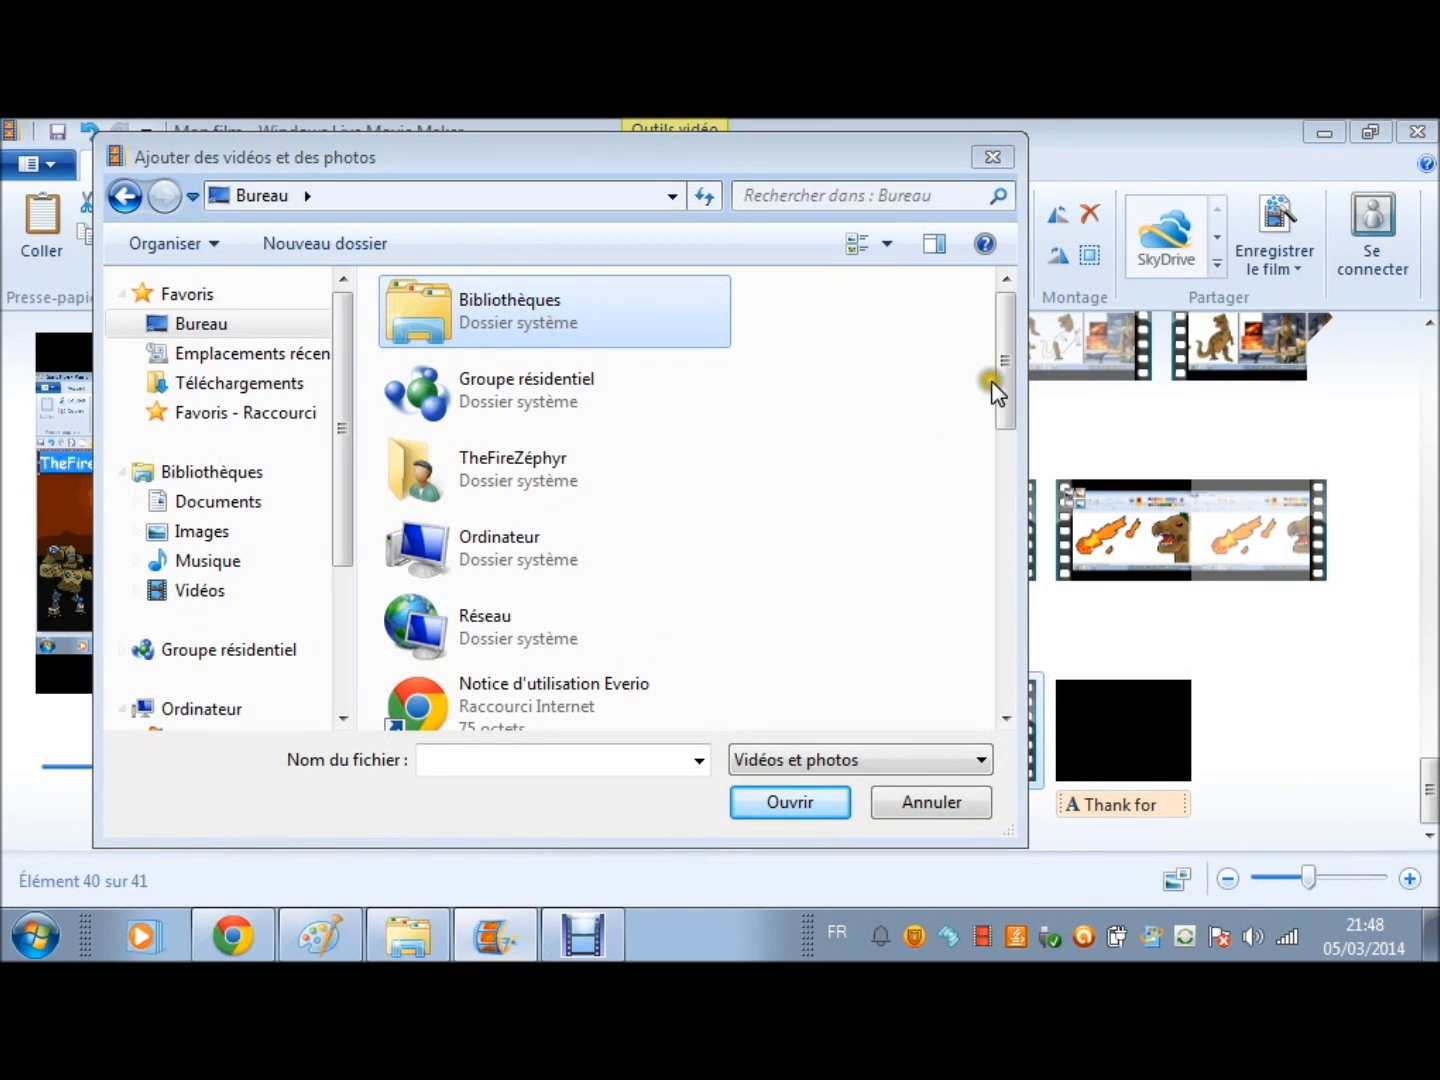
click(999, 416)
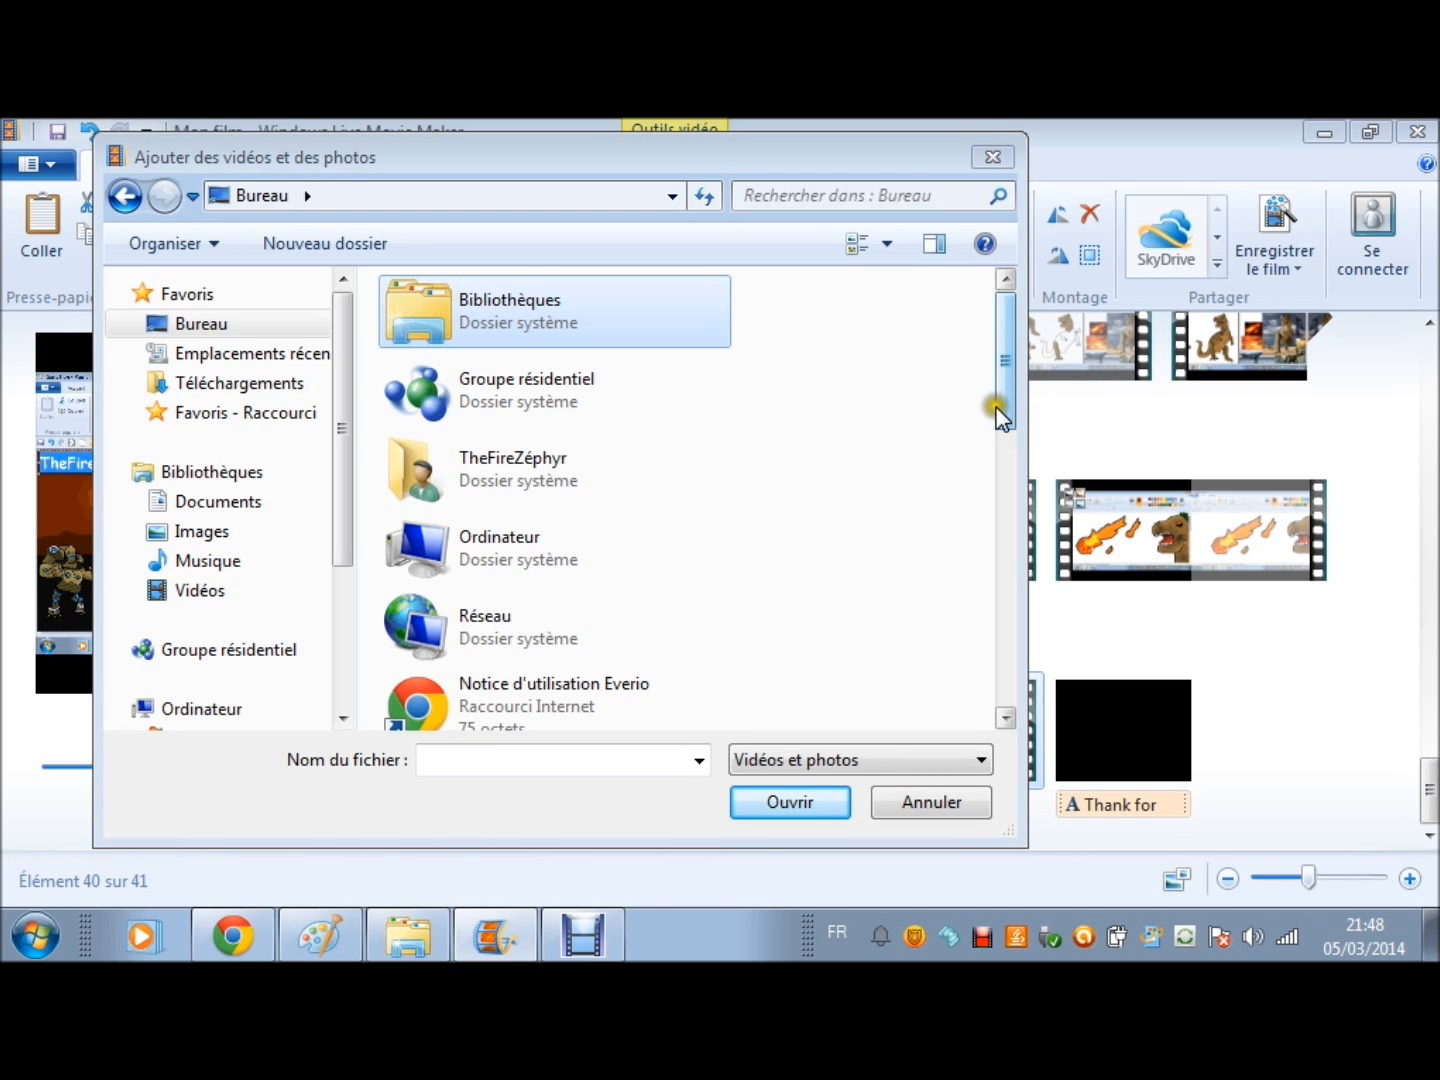
drag(999, 415, 776, 599)
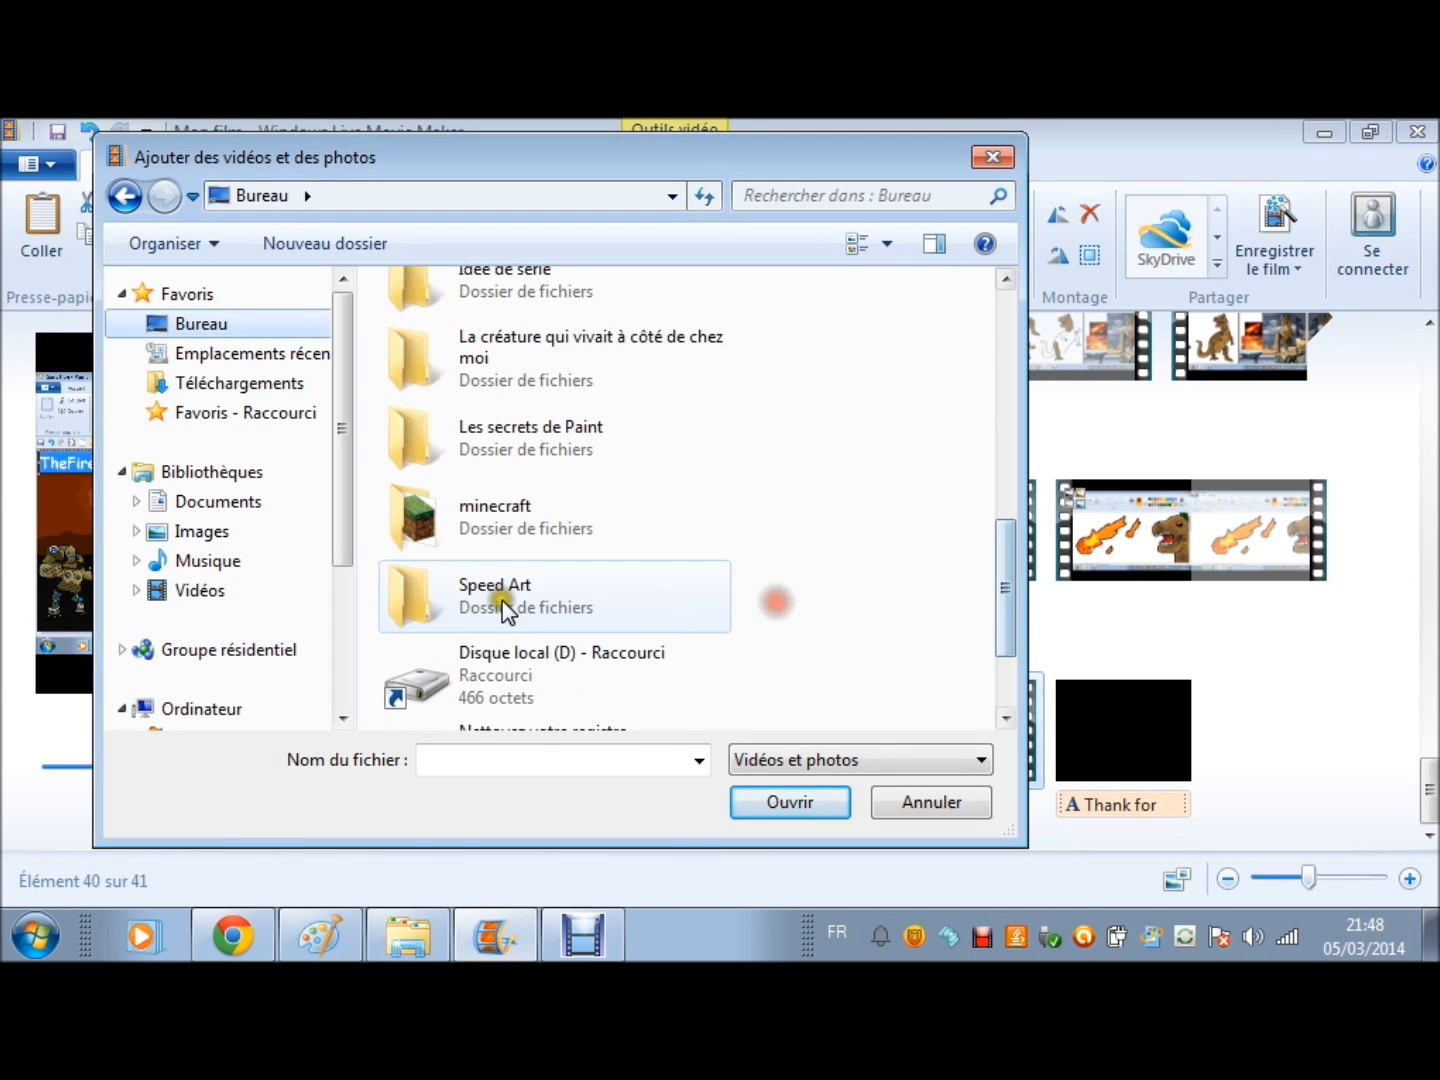
click(503, 605)
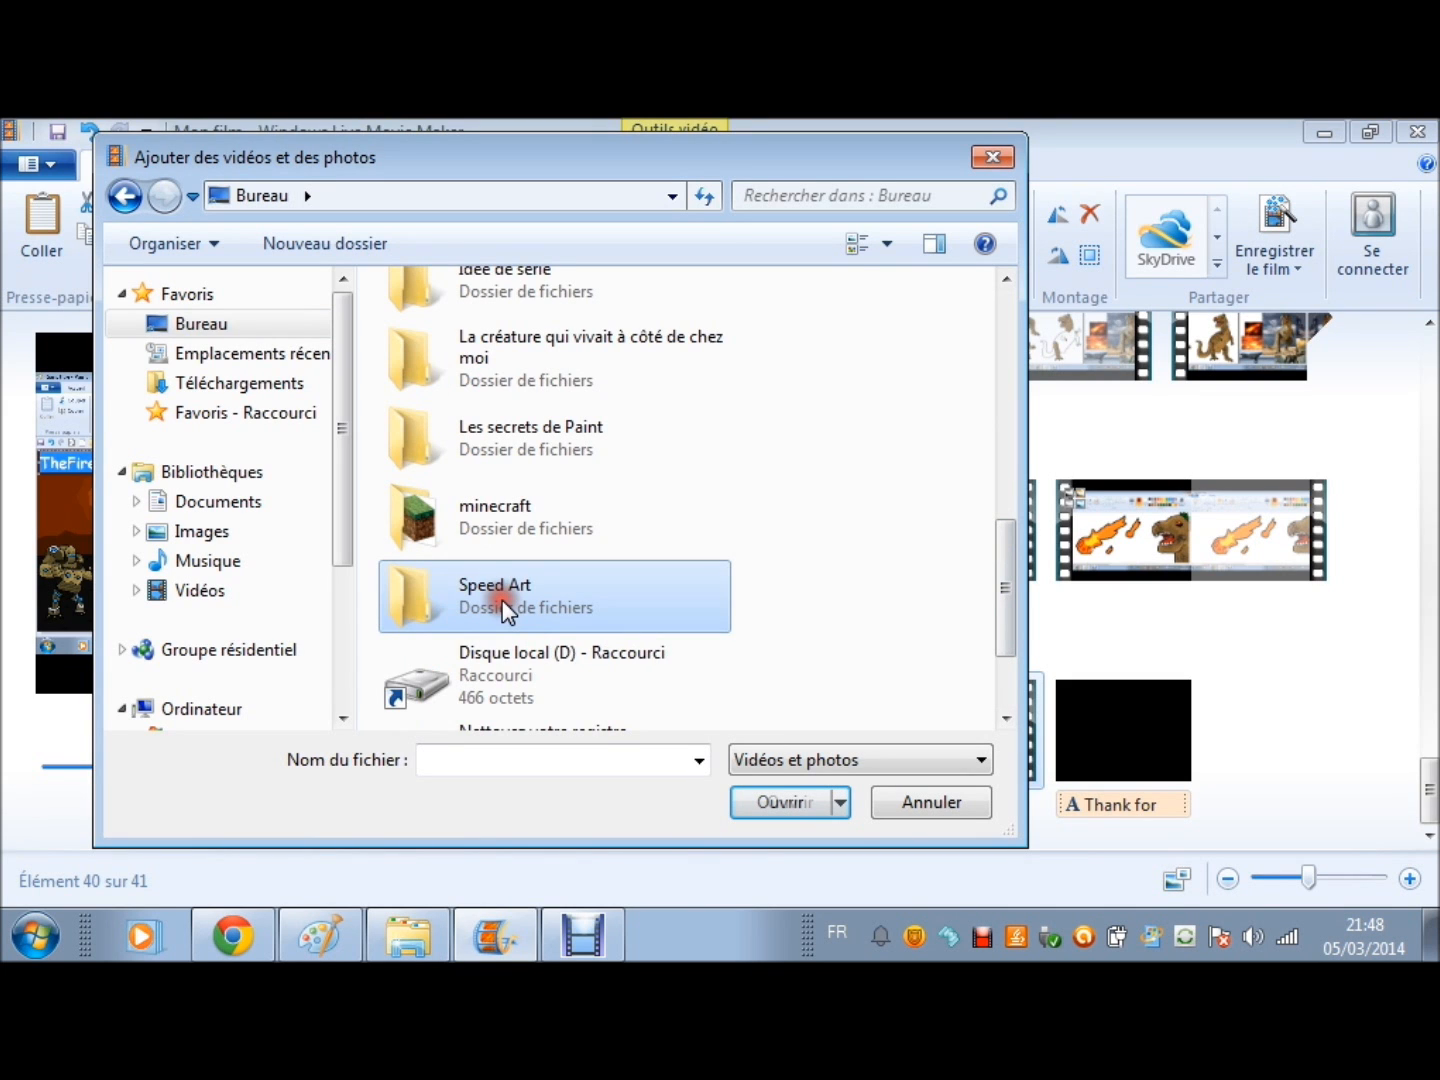
double_click(503, 604)
drag(1001, 446, 998, 497)
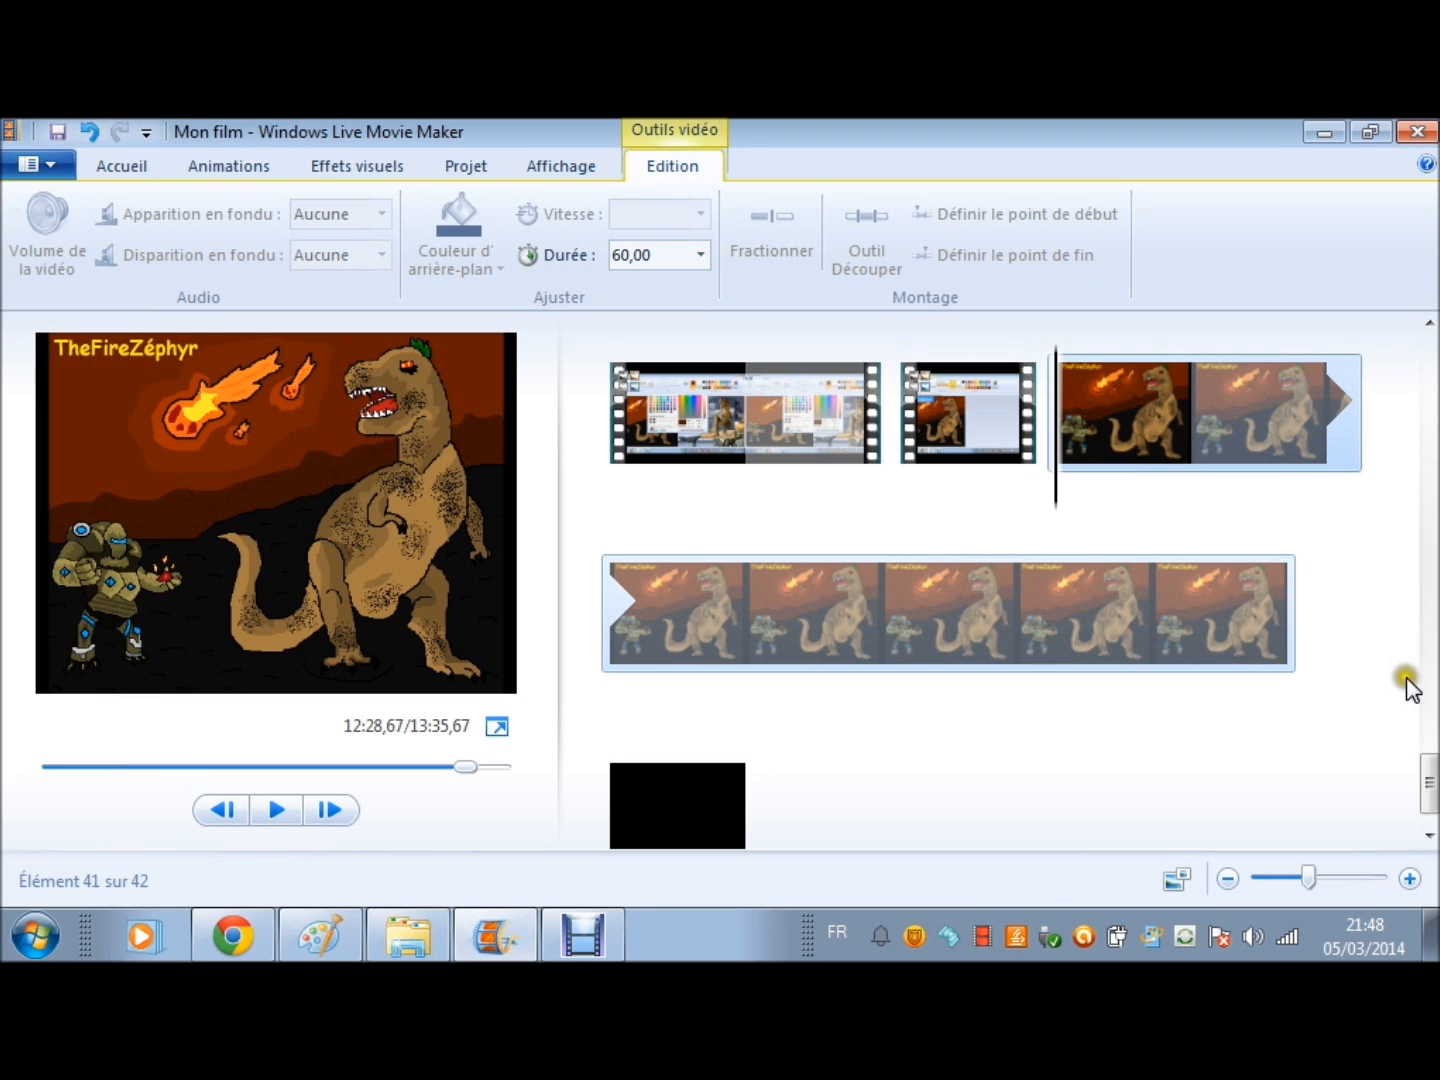
Step: Add the "titanium" track starting at the "Musique:" title and check where it plays in the film
scroll(838, 769, down, 1)
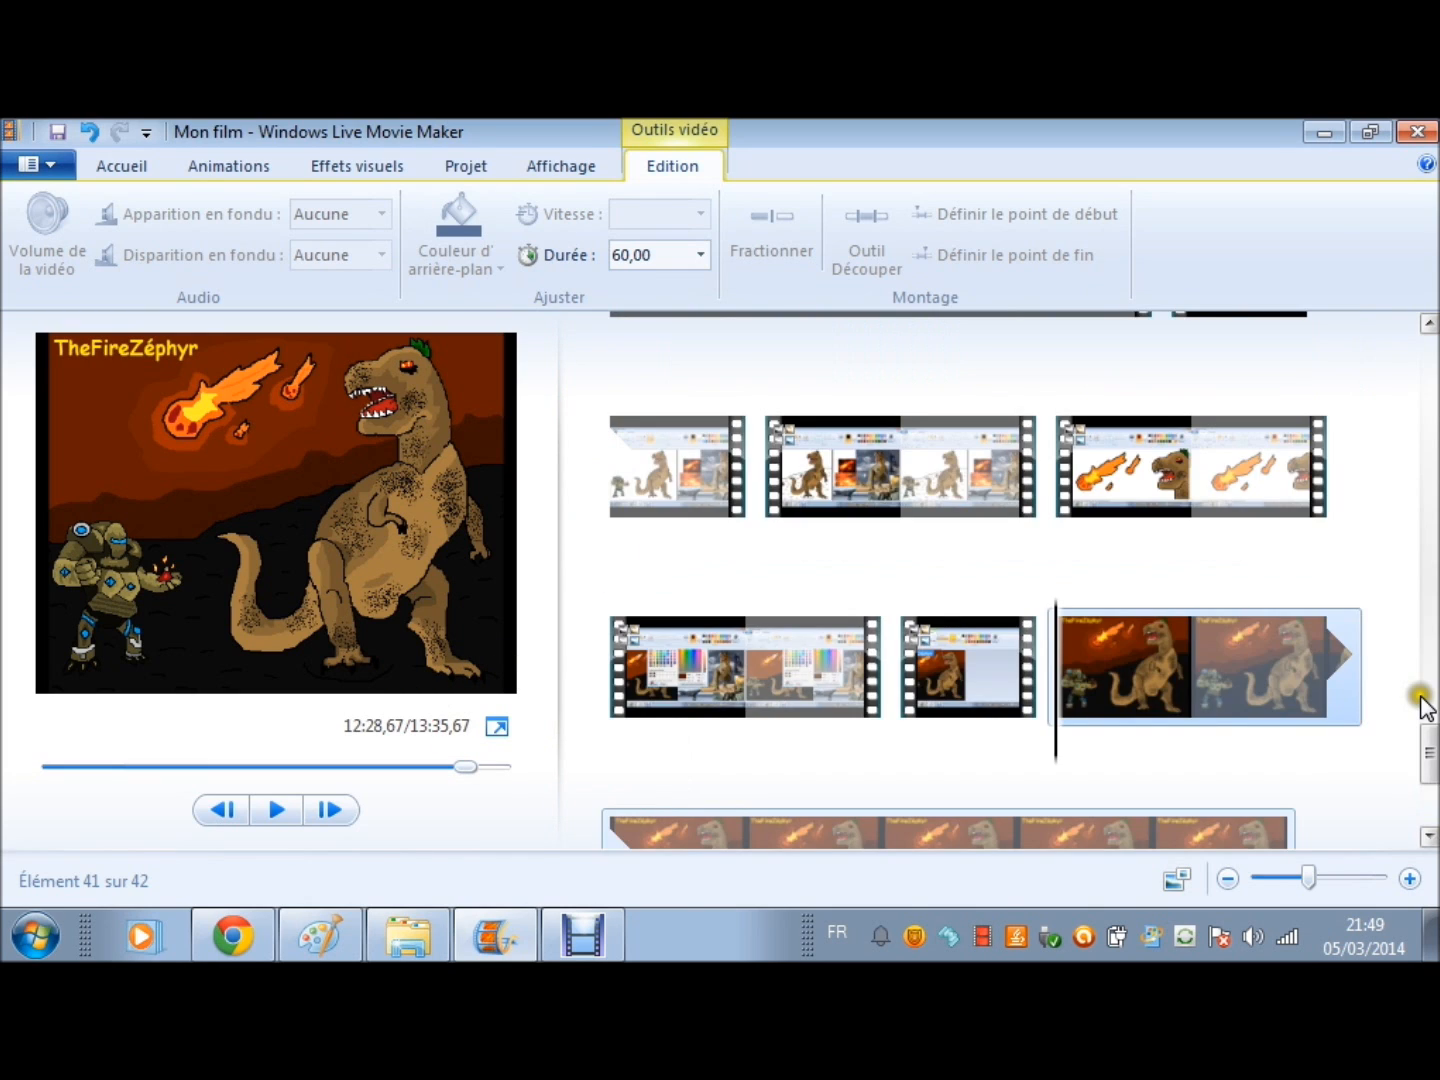
scroll(1421, 698, down, 1)
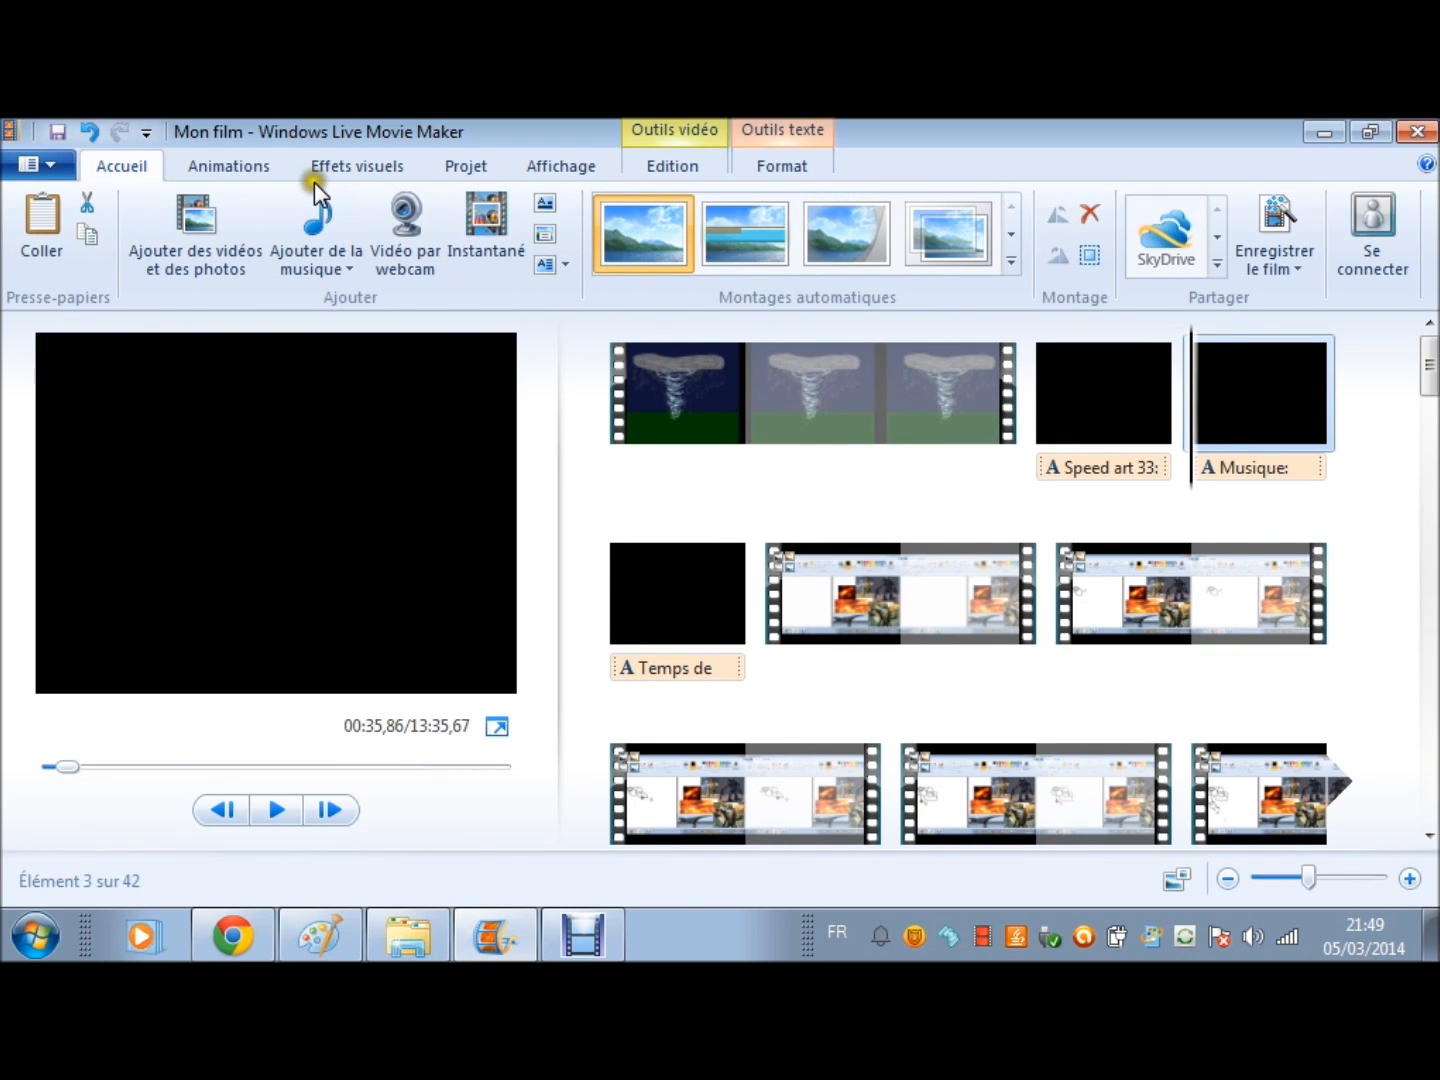
click(316, 211)
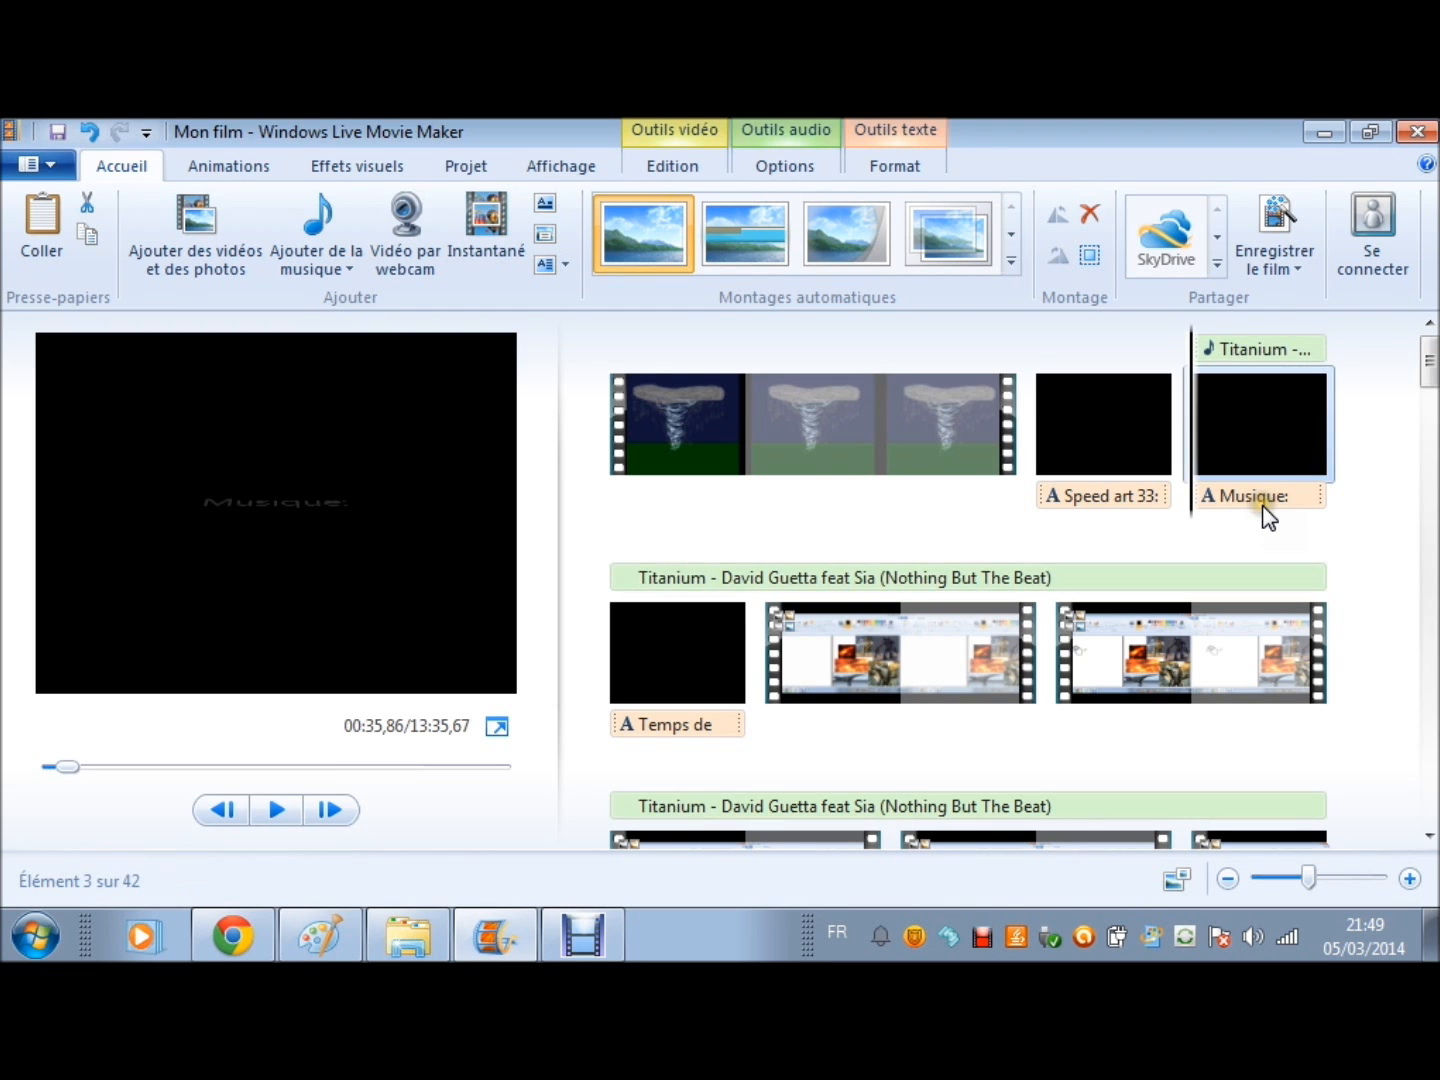
key(space)
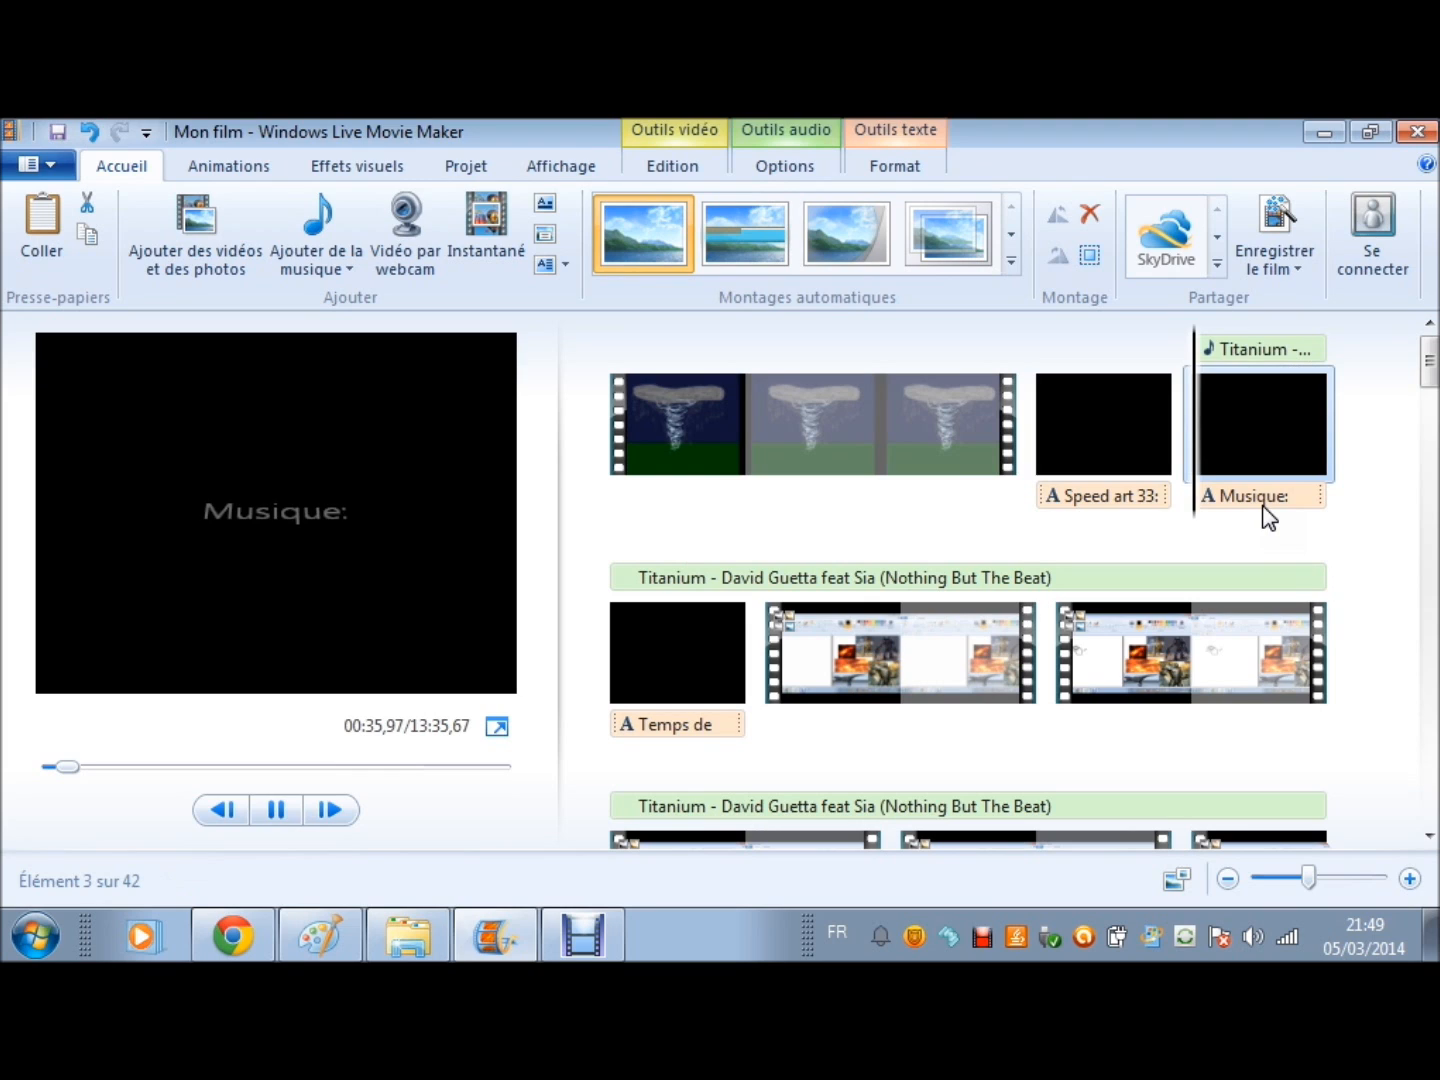
click(1201, 399)
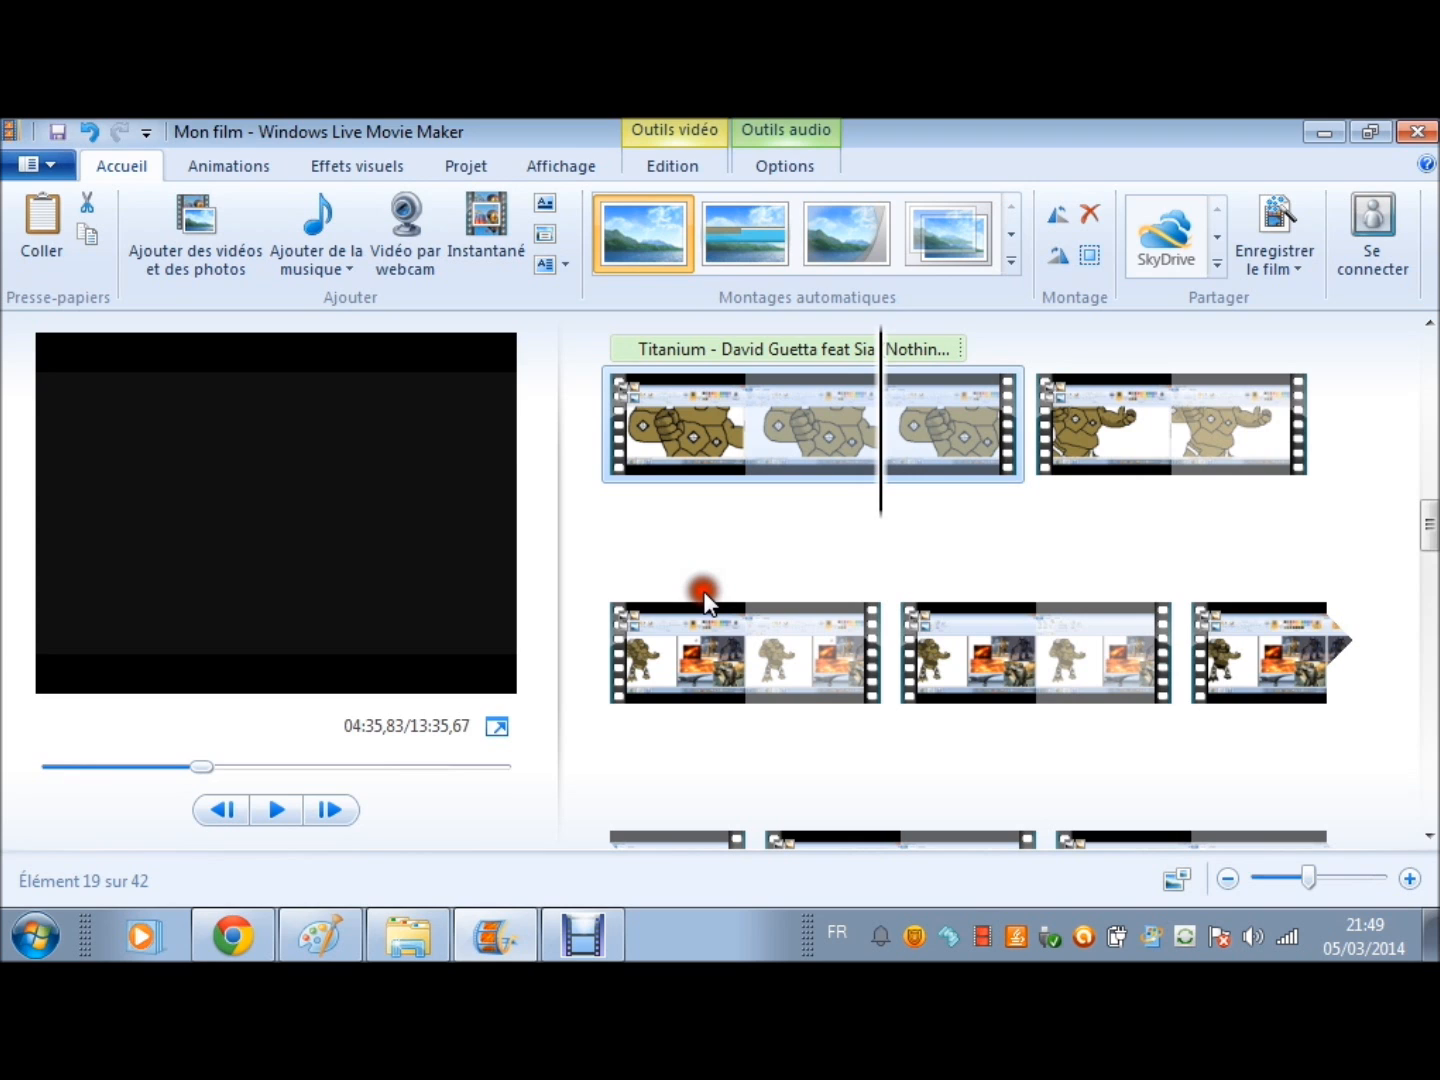
key(space)
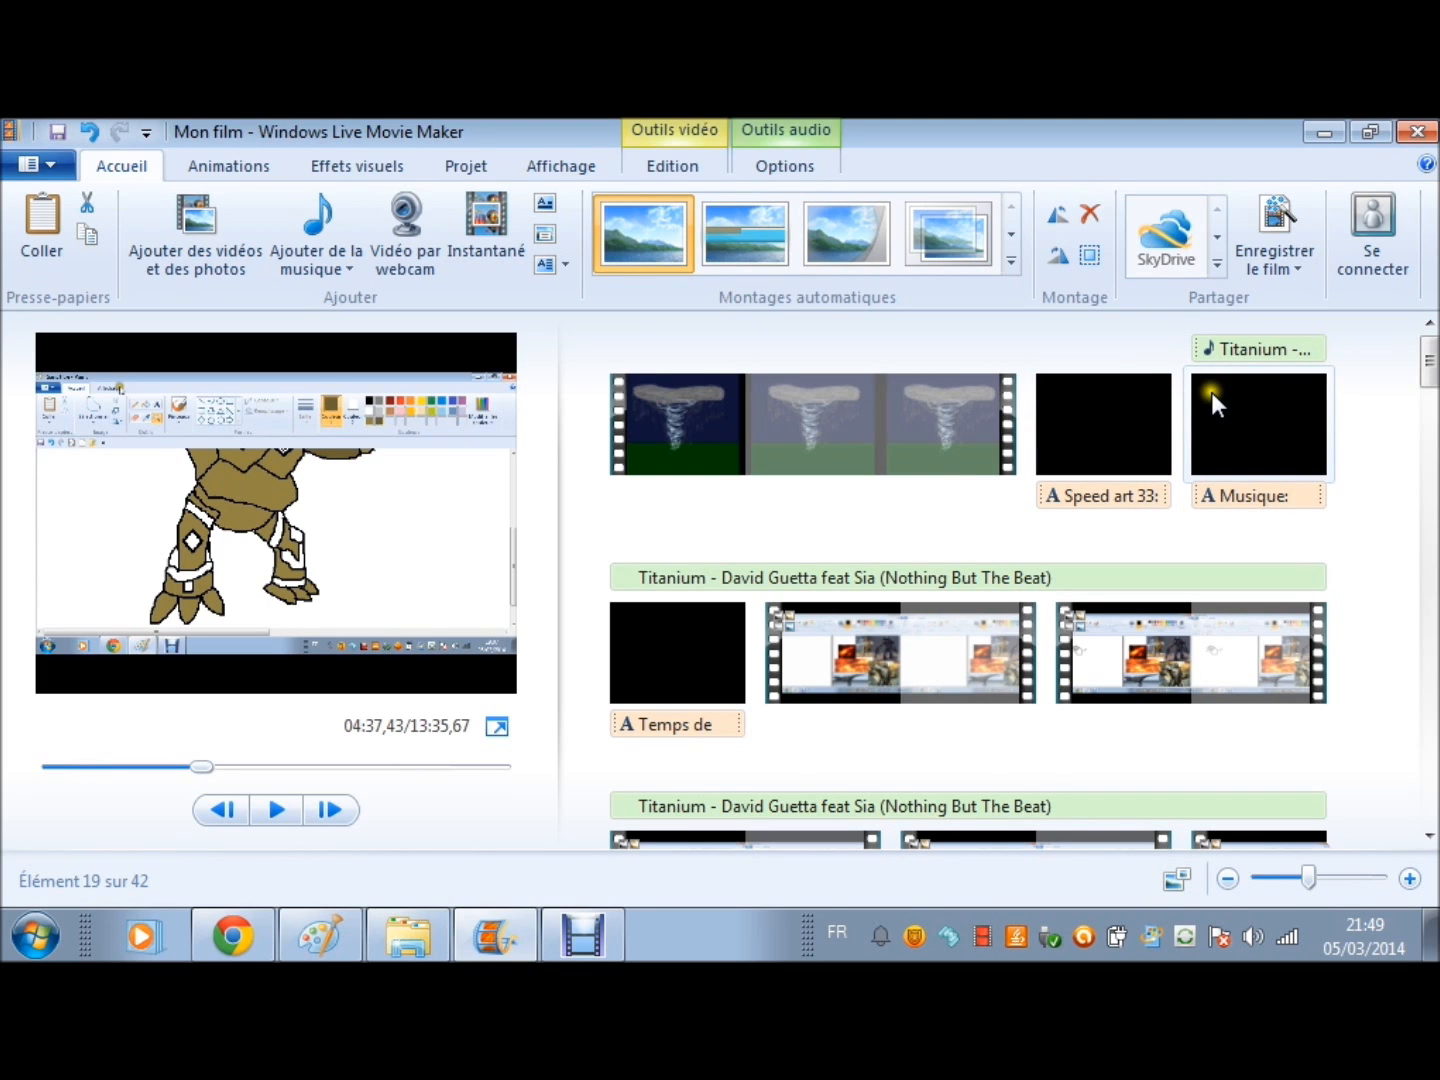
Step: Replace the Titanium track with "Pucker Up" from the Youtube music folder, starting at the "Musique:" title
right_click(1205, 352)
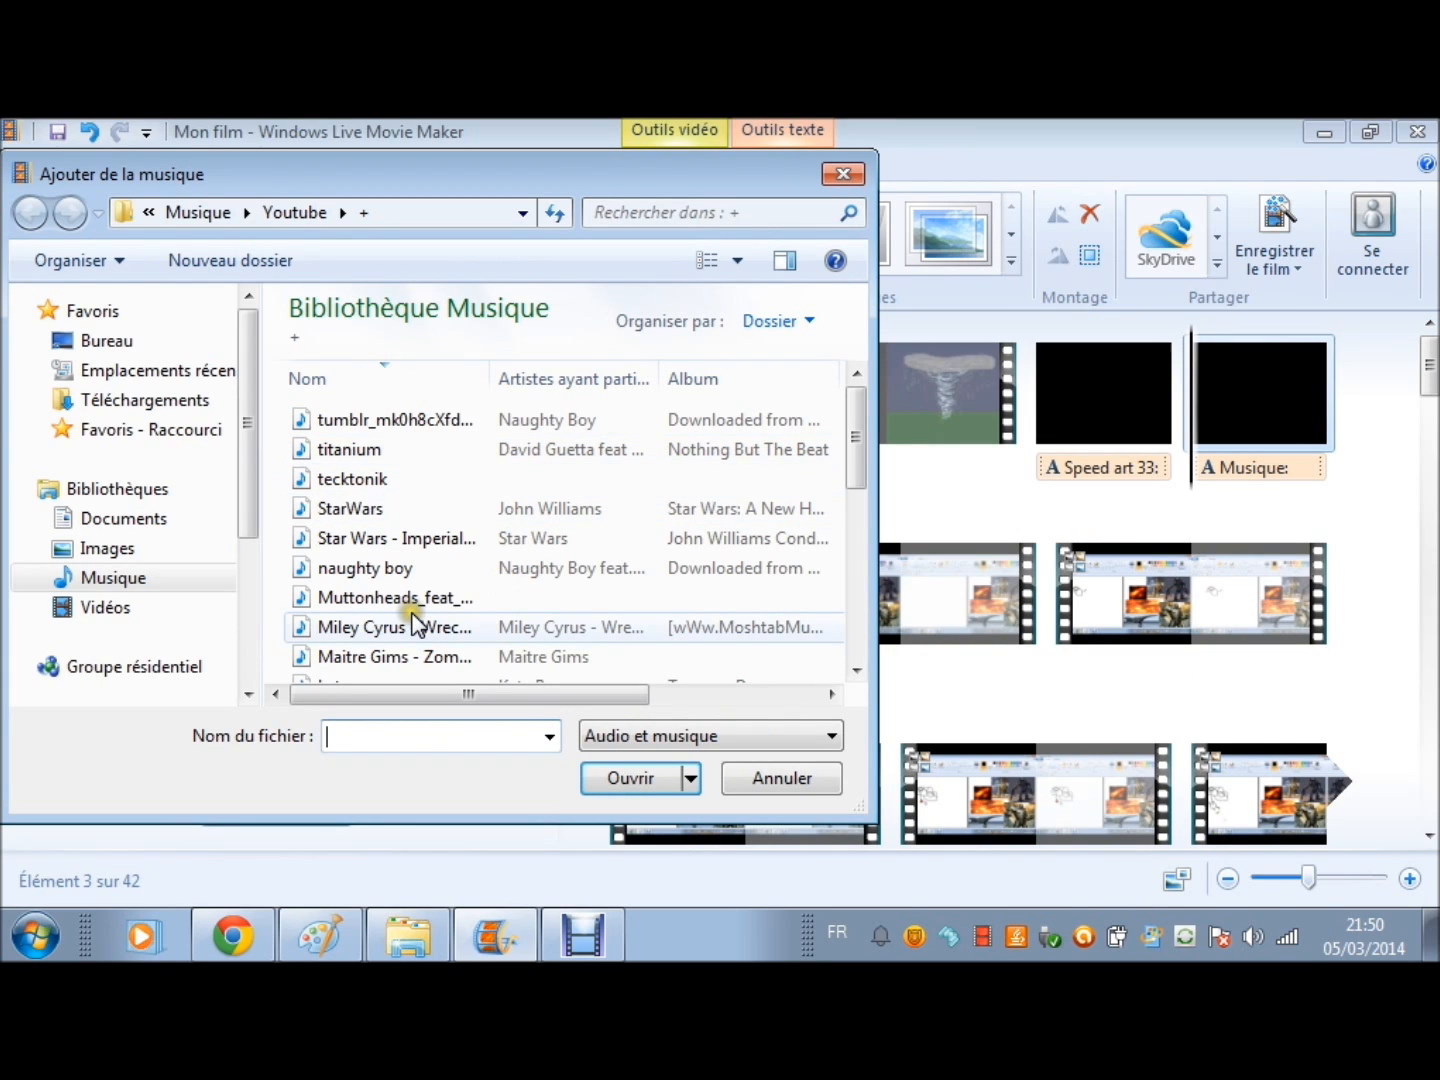
click(284, 208)
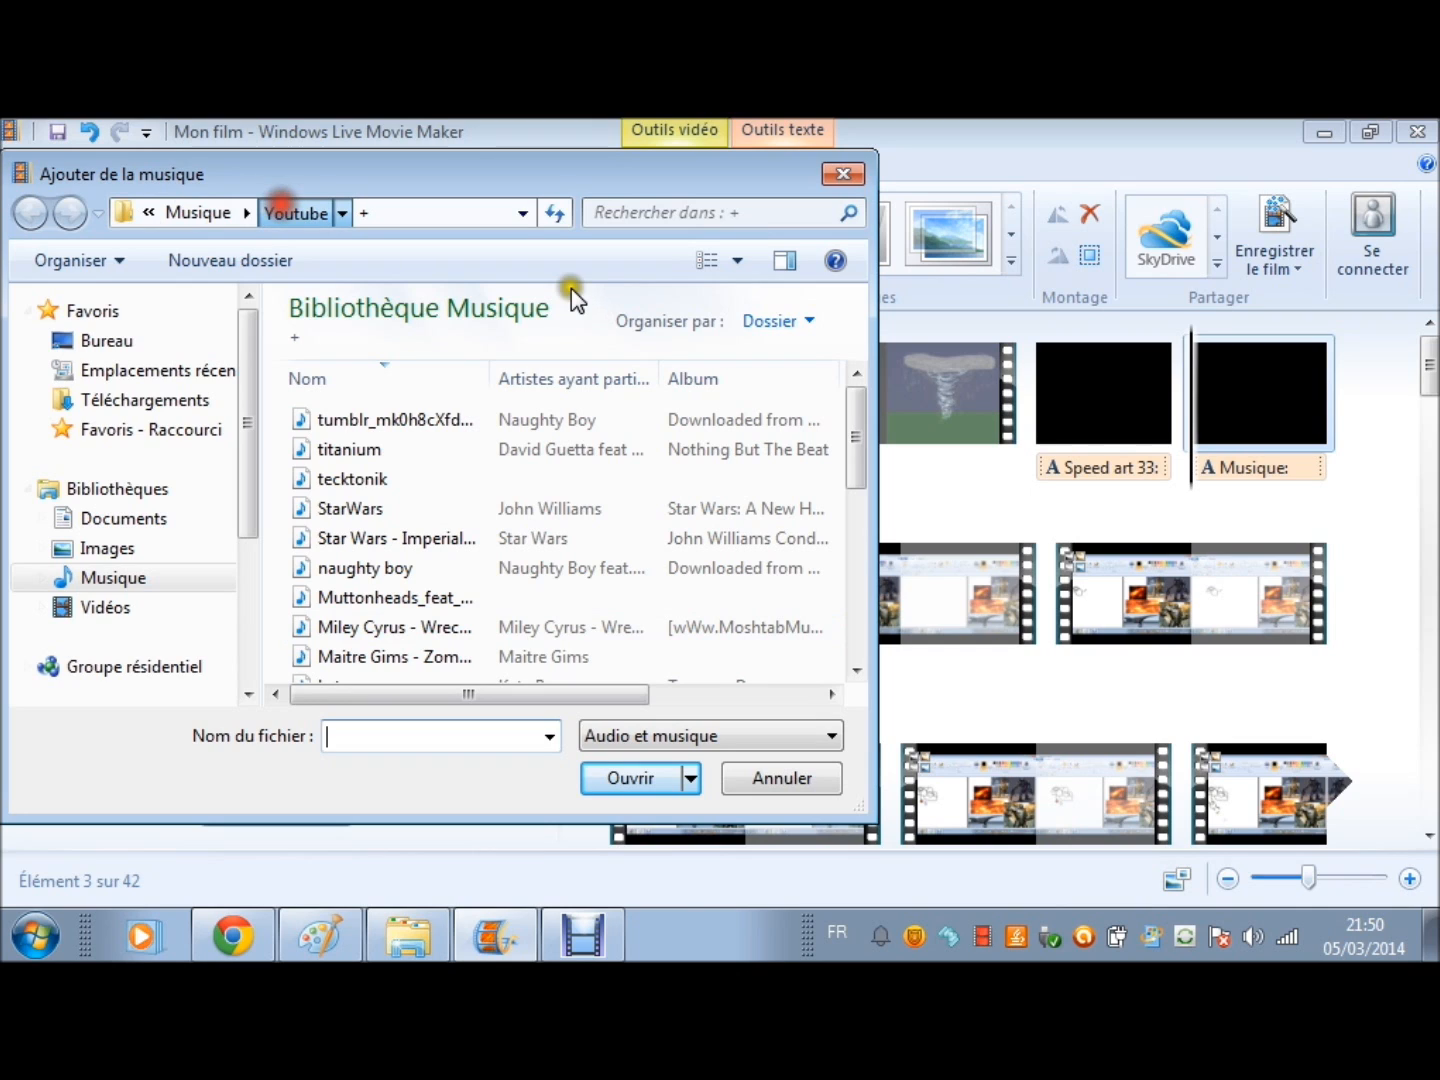
drag(861, 416, 860, 424)
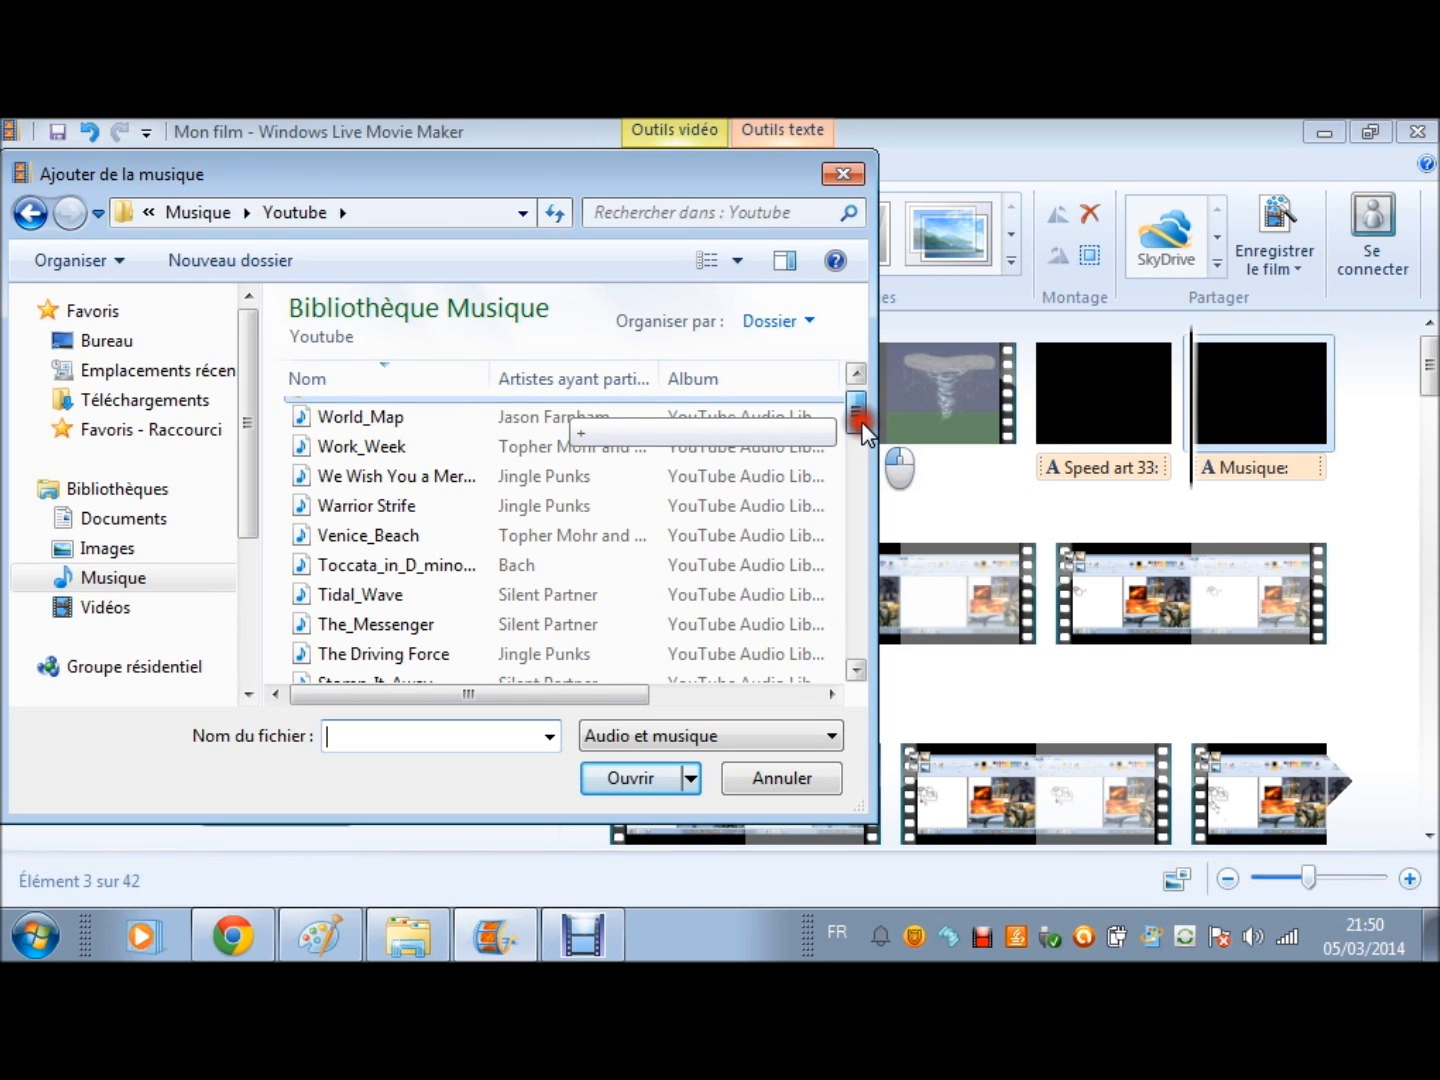
drag(861, 428, 859, 461)
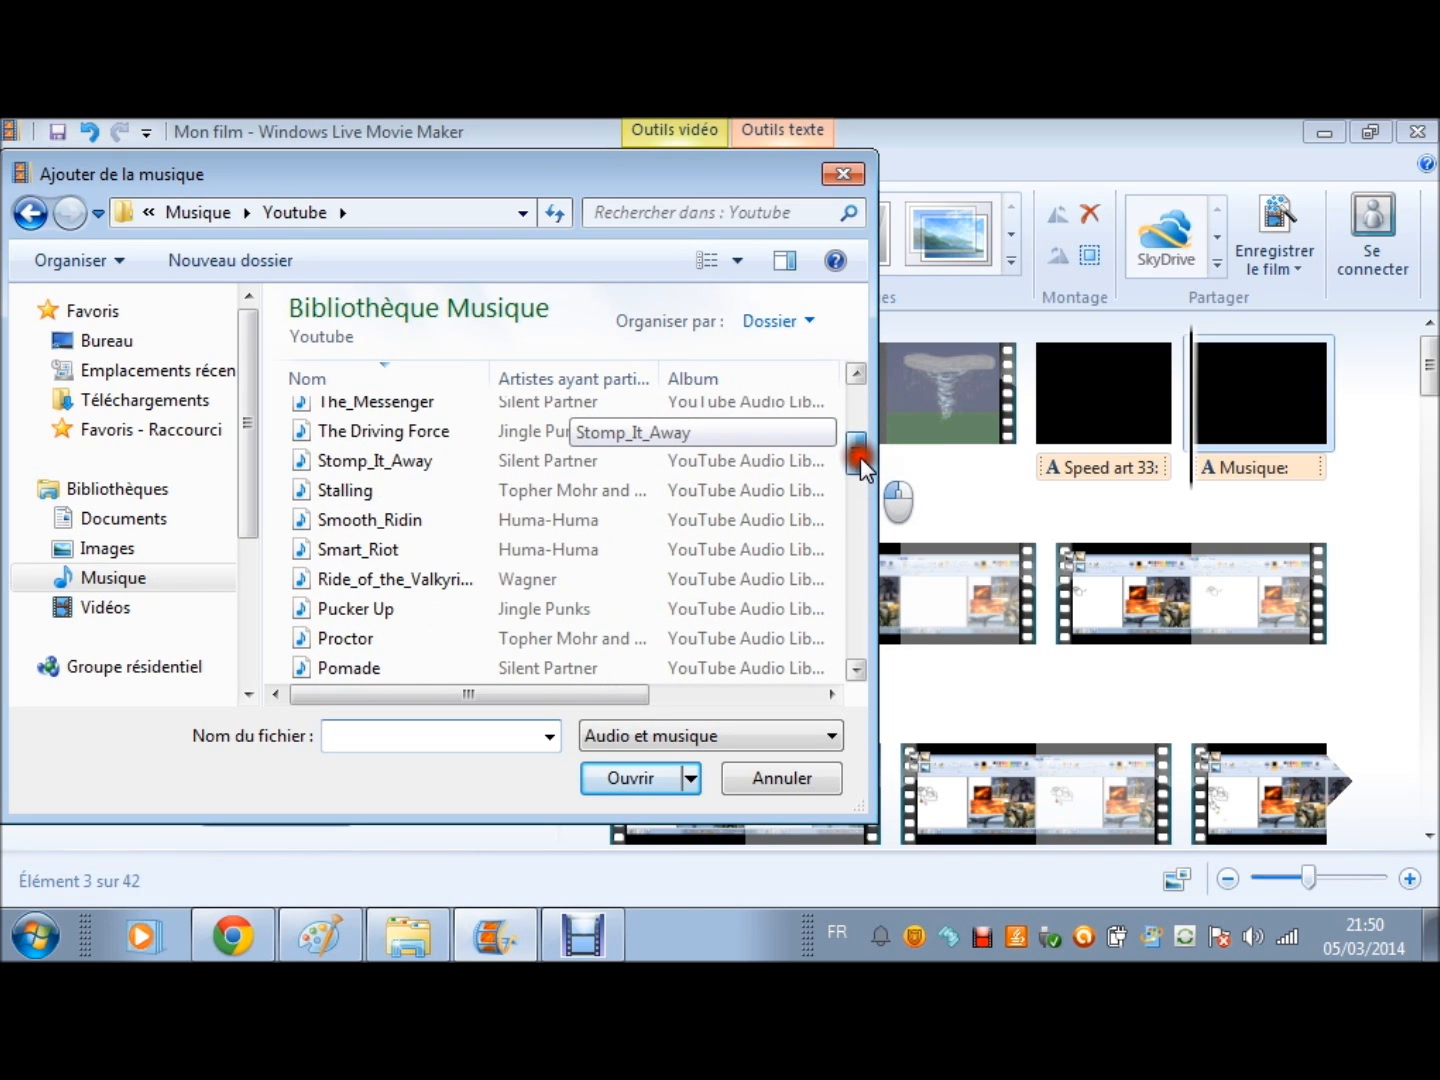
drag(860, 460, 861, 498)
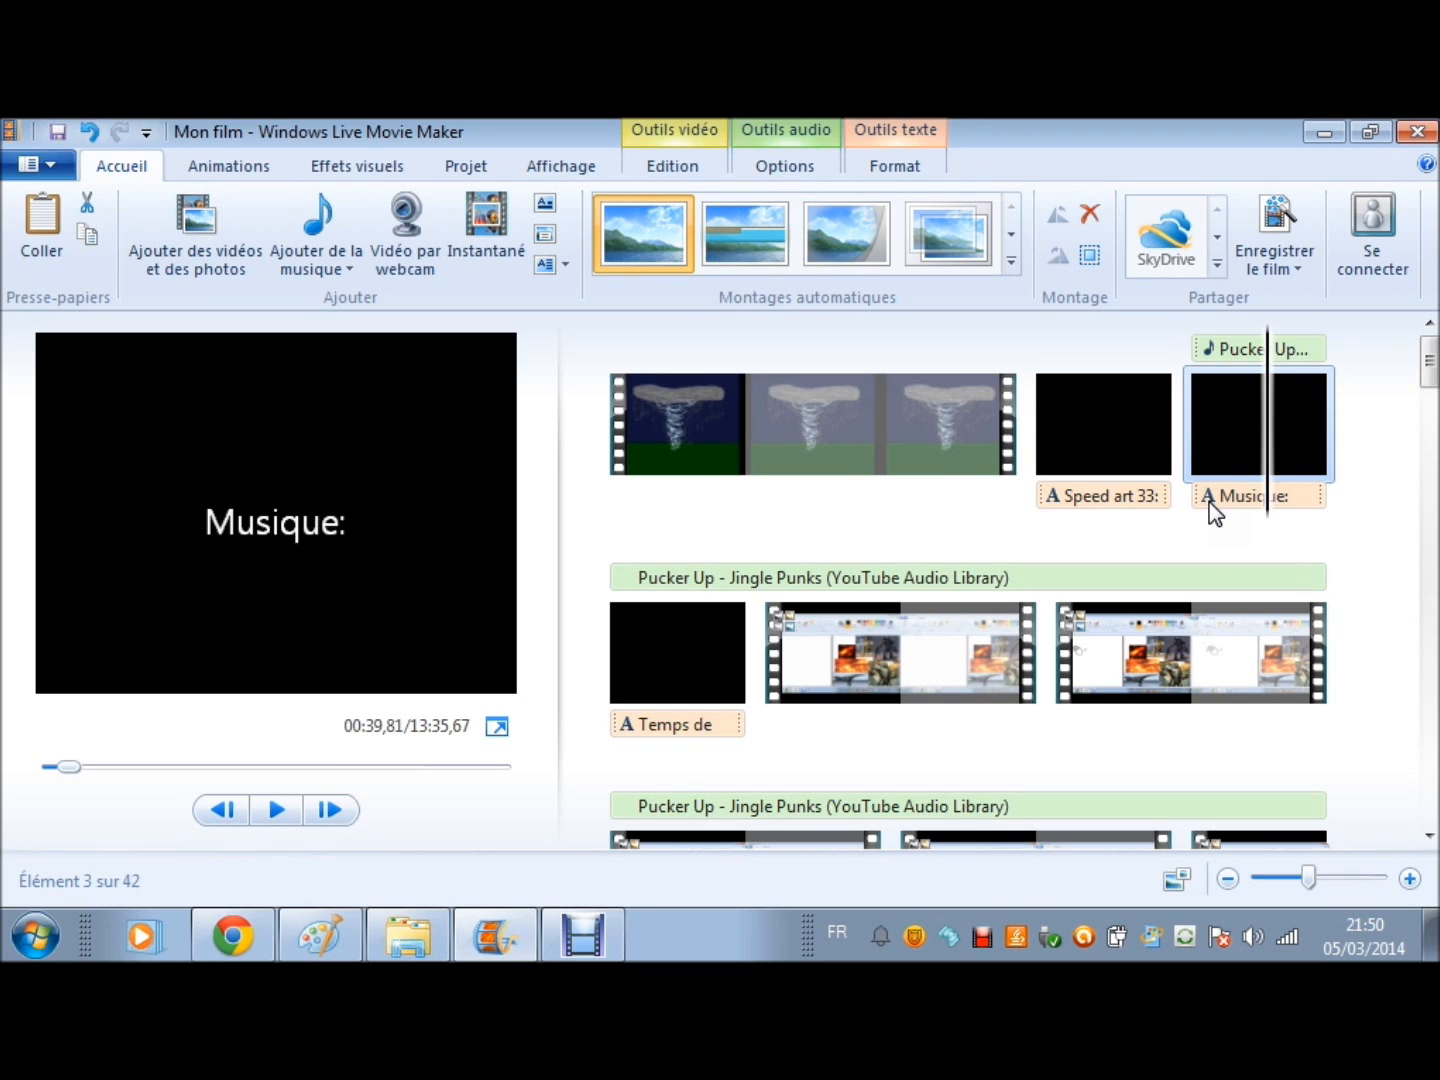
Step: Delete the "Pucker Up" track and add "Morning Walk" starting at the "Musique:" title
right_click(1224, 347)
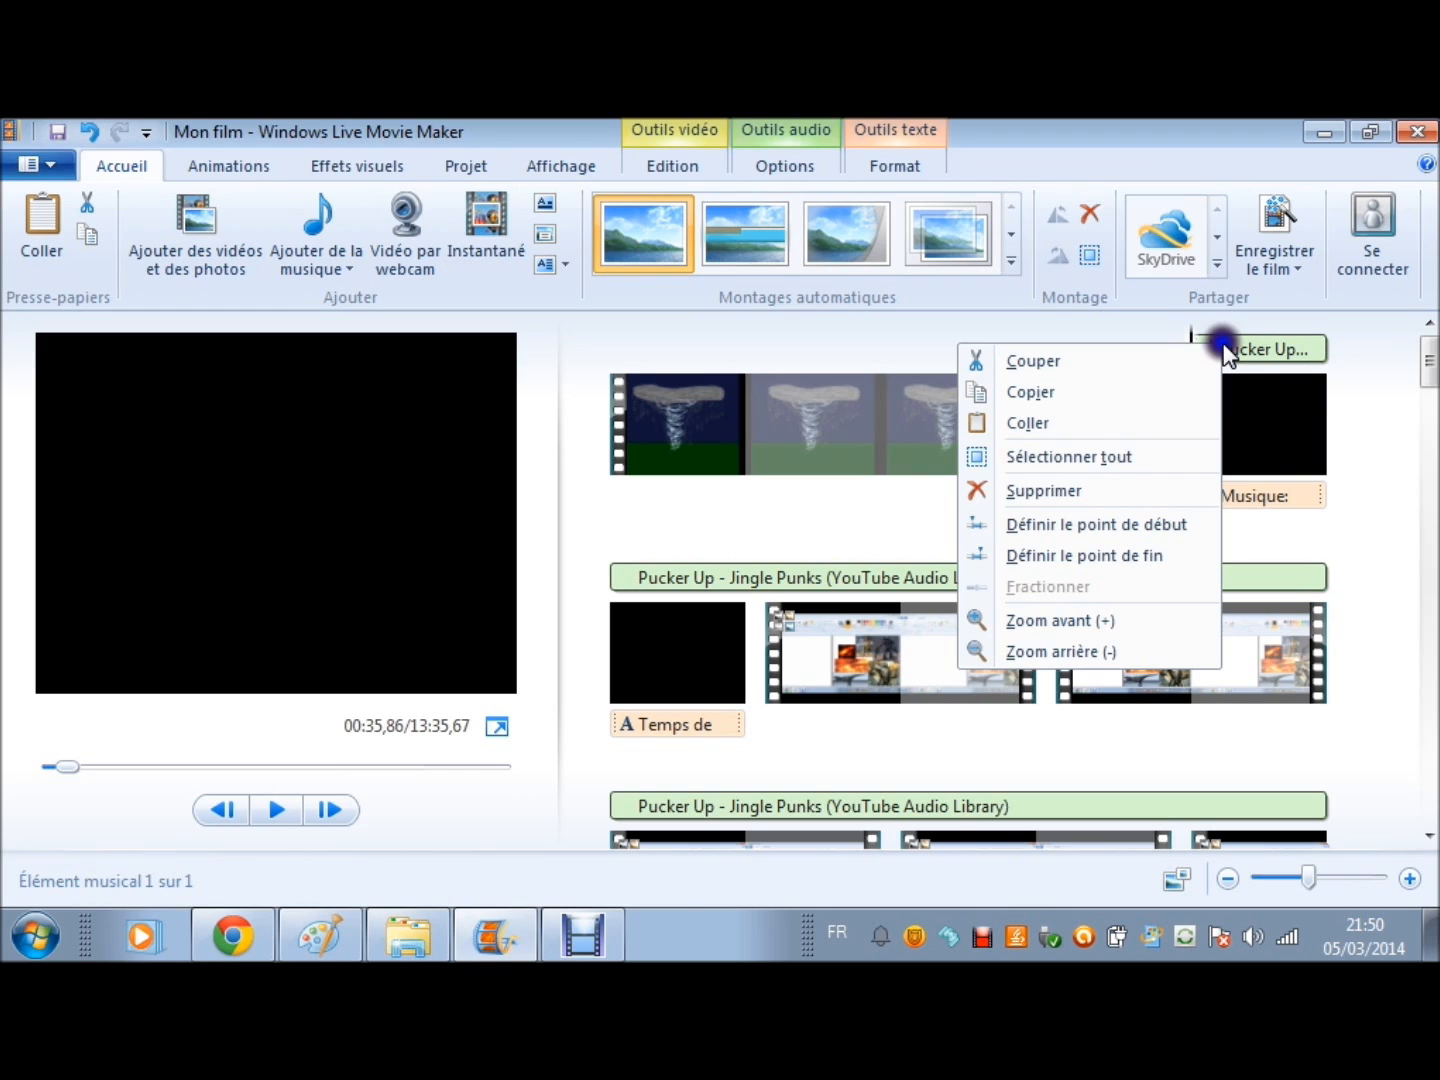
click(1108, 491)
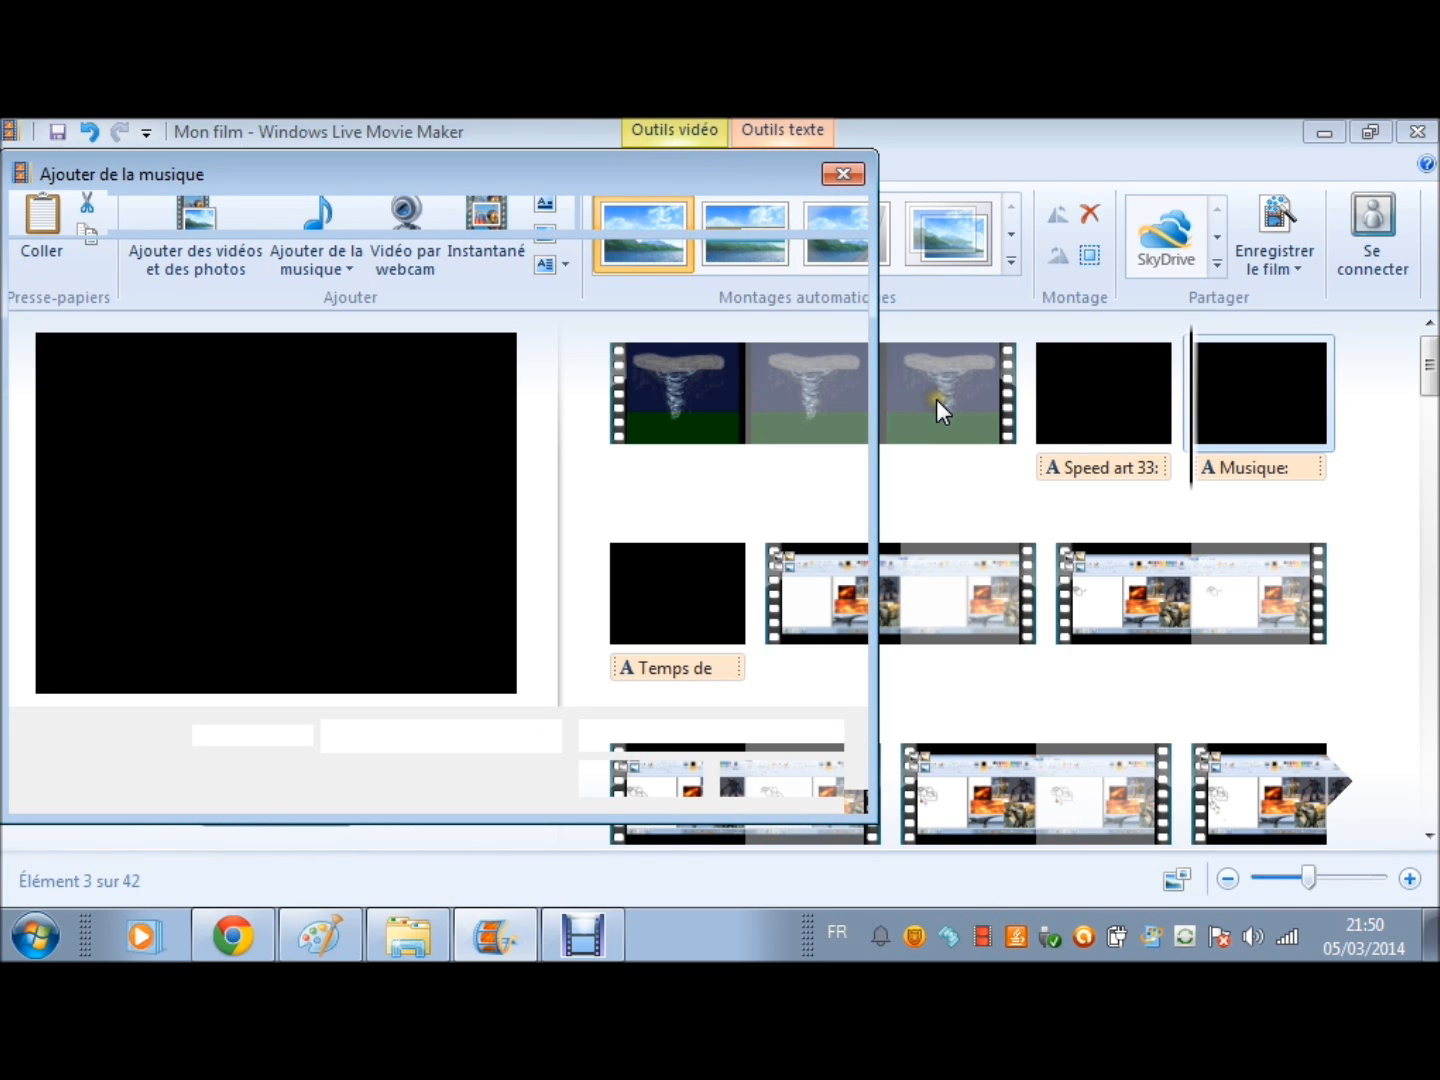
drag(856, 400, 859, 527)
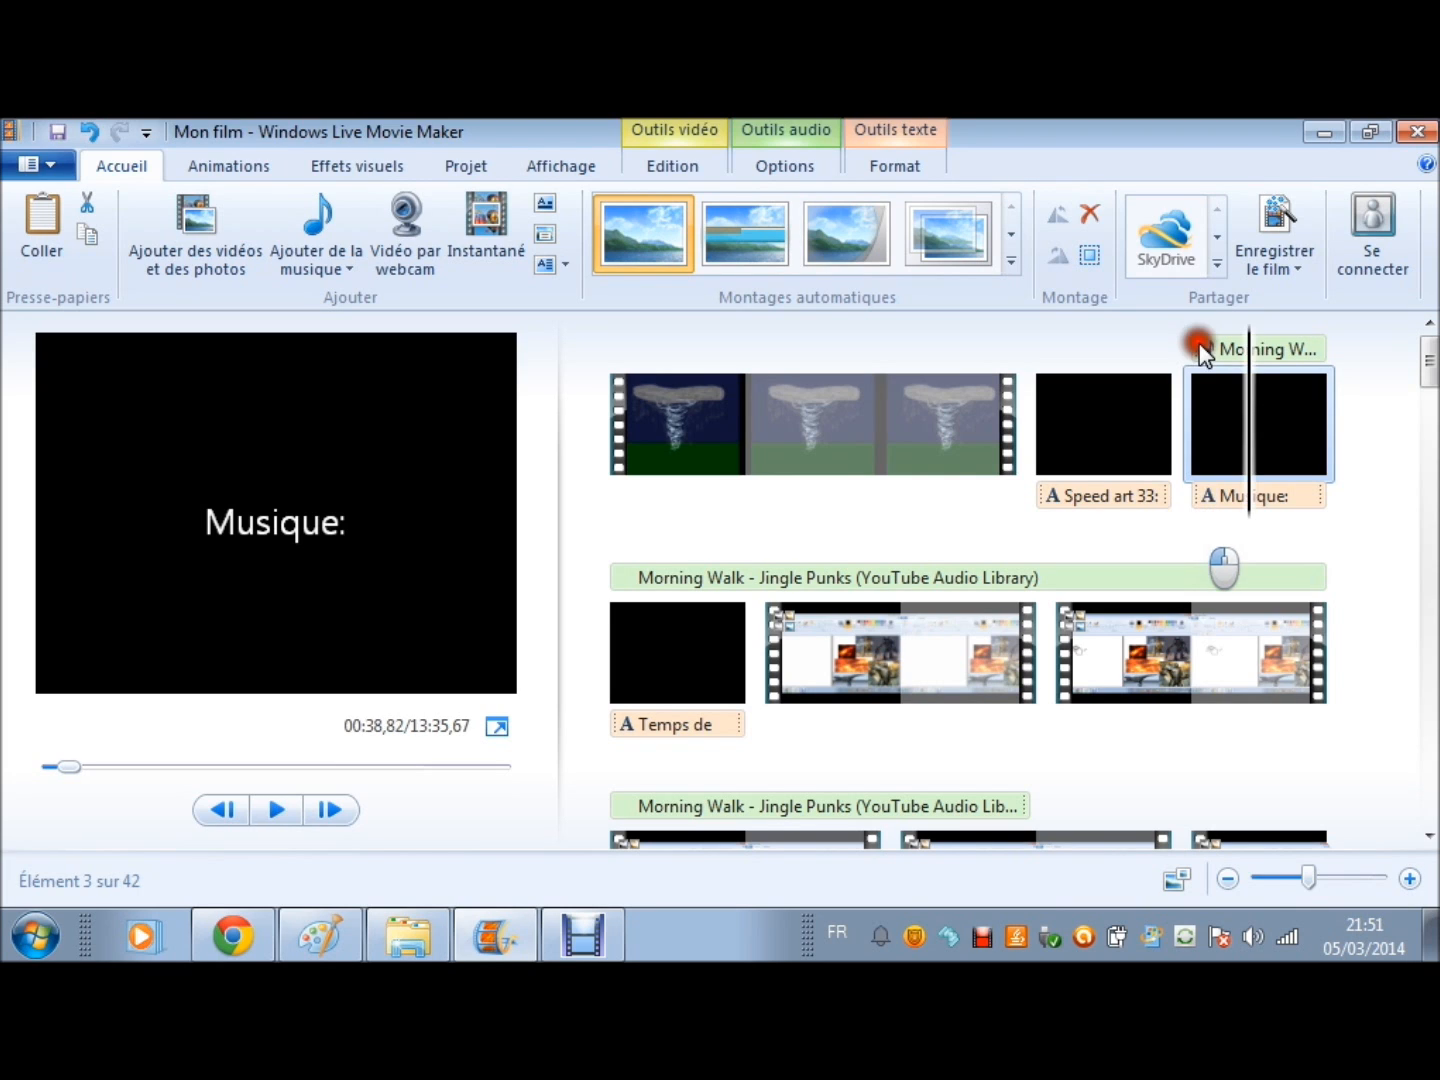
Step: Replace the "Morning Walk" track with "Work_Week", inserted at the current point at the start of the "Musique:" title
click(1200, 349)
key(Delete)
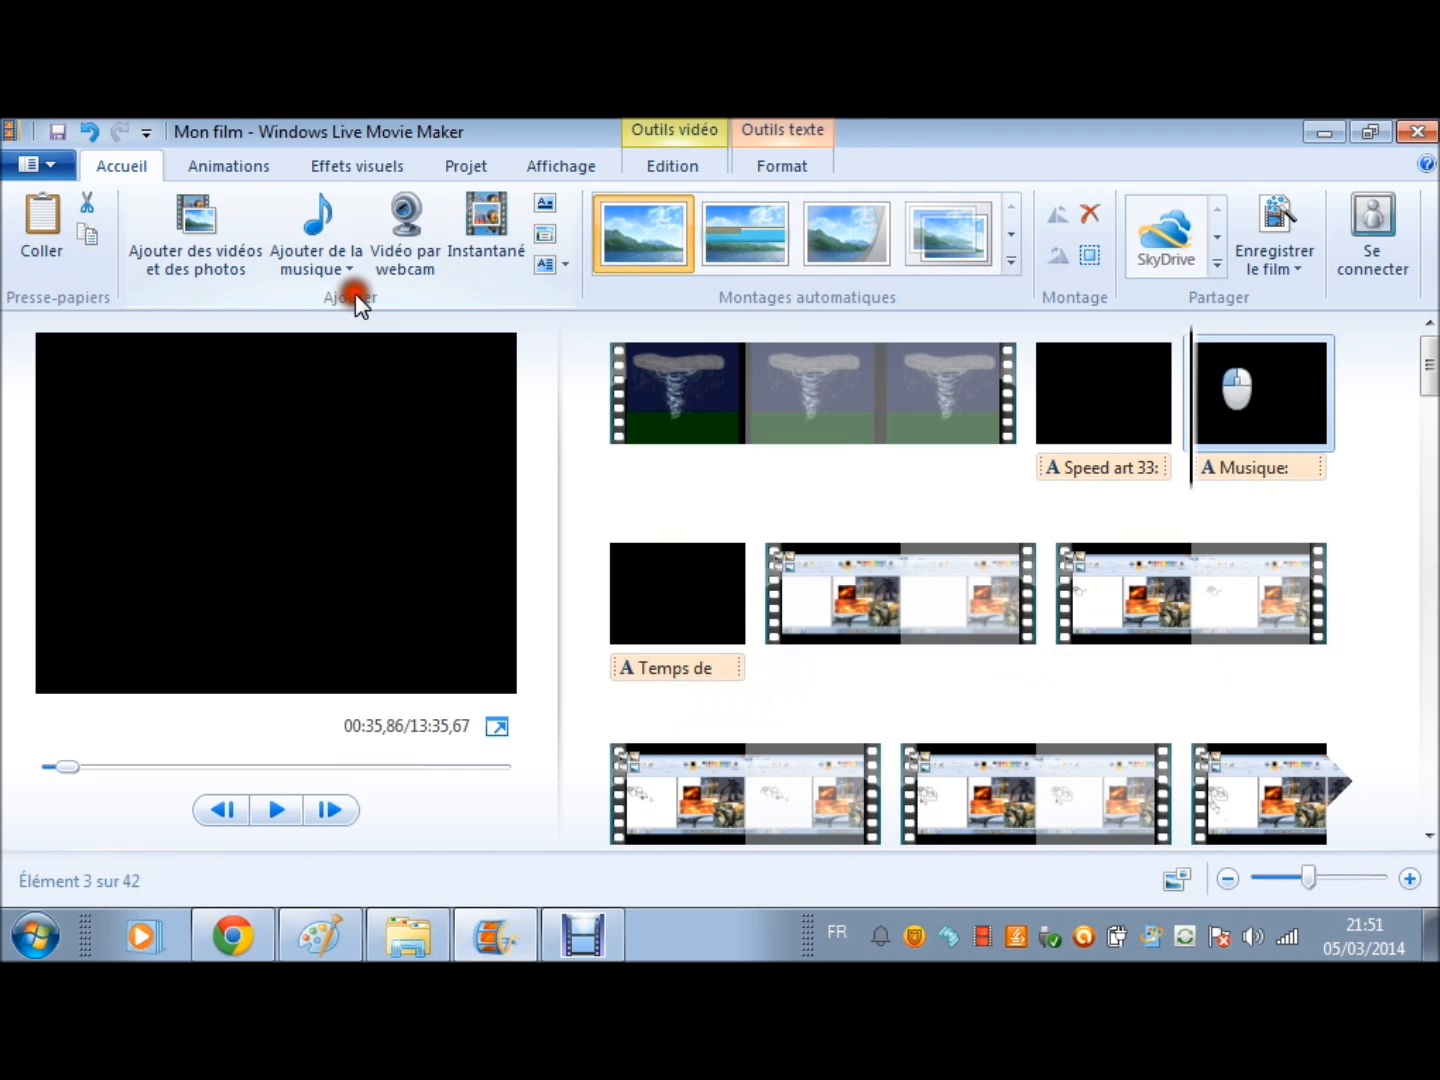
click(350, 269)
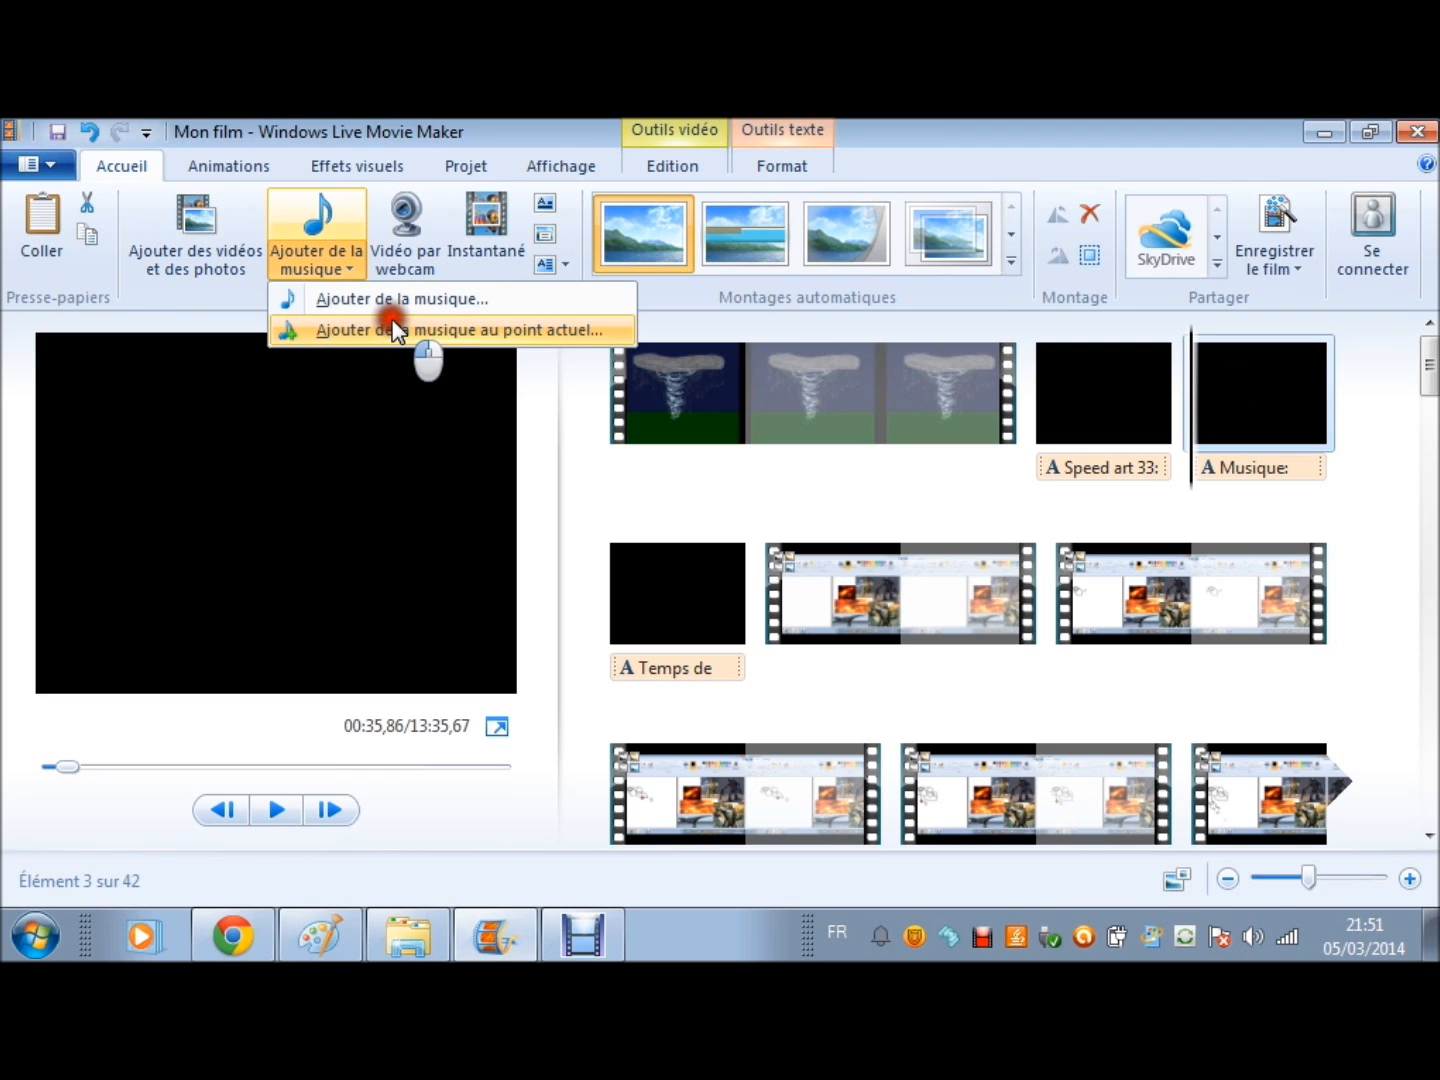
click(398, 329)
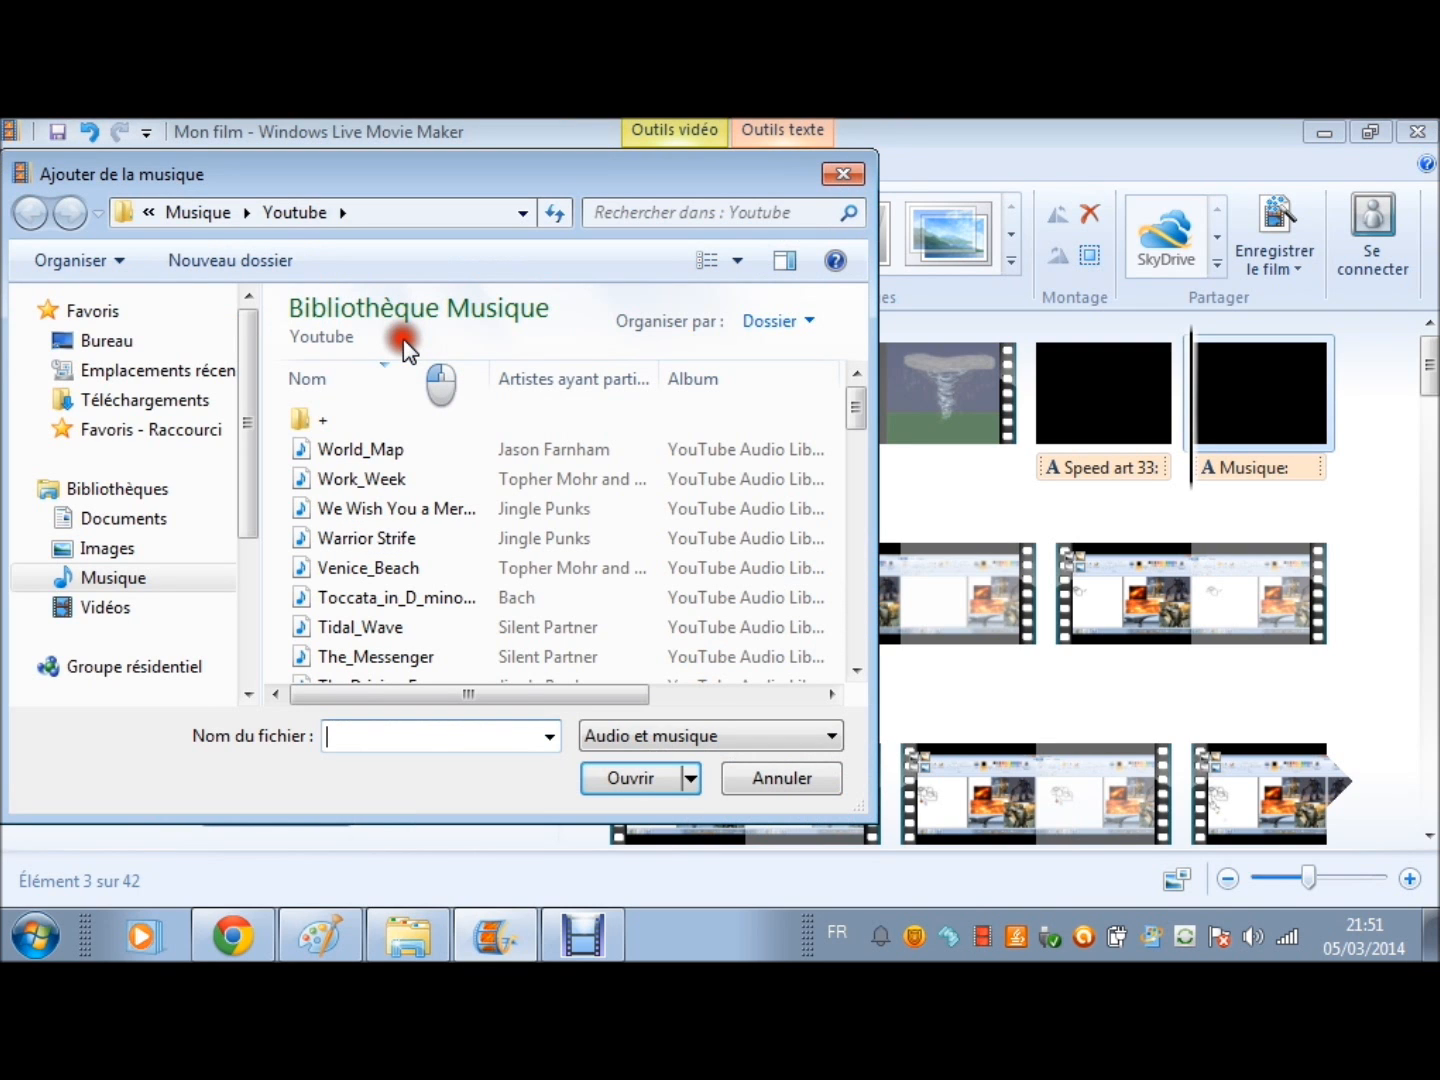
click(450, 478)
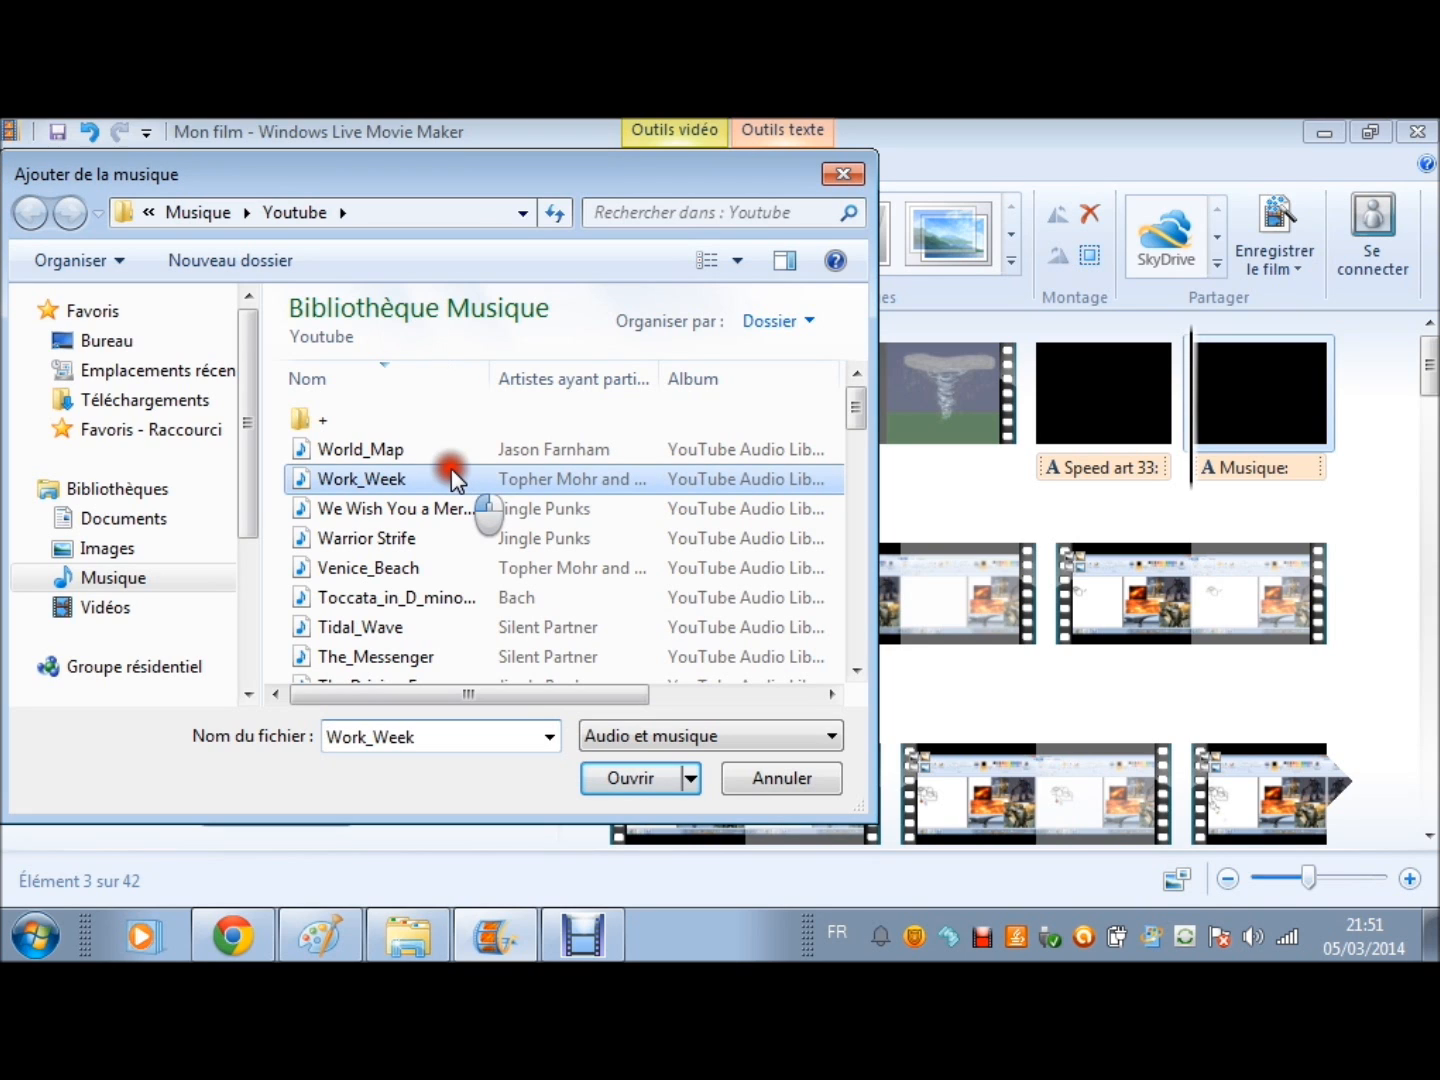
double_click(451, 478)
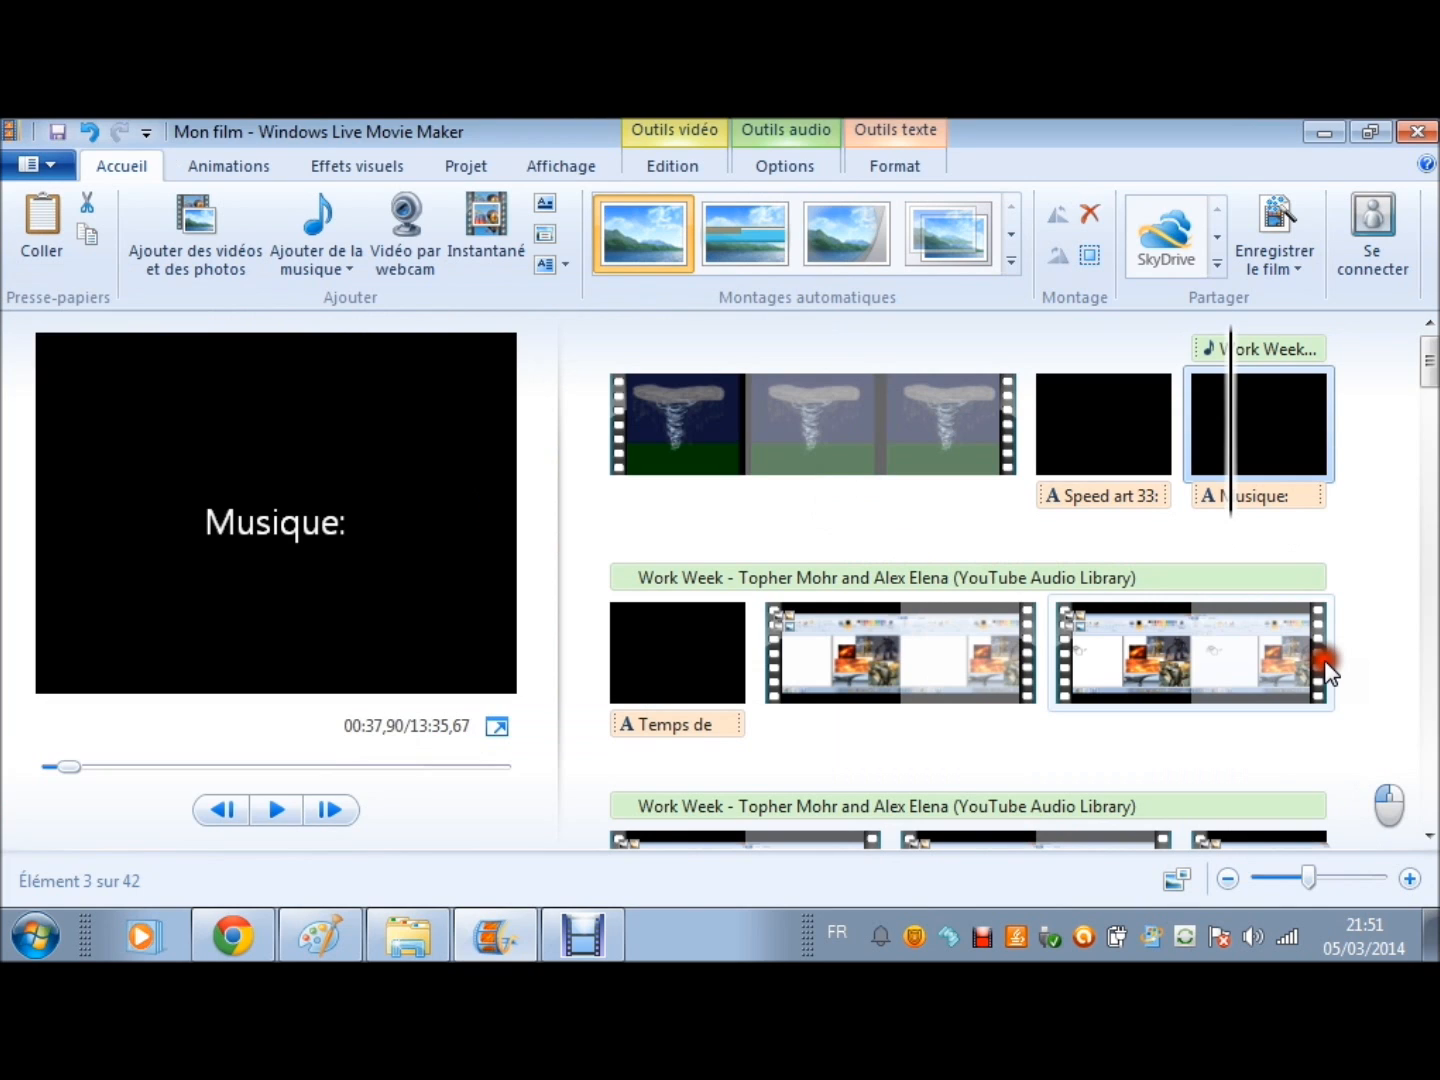
Step: Play the "Musique:" title clip to listen to the "Work Week" music
click(1208, 412)
key(space)
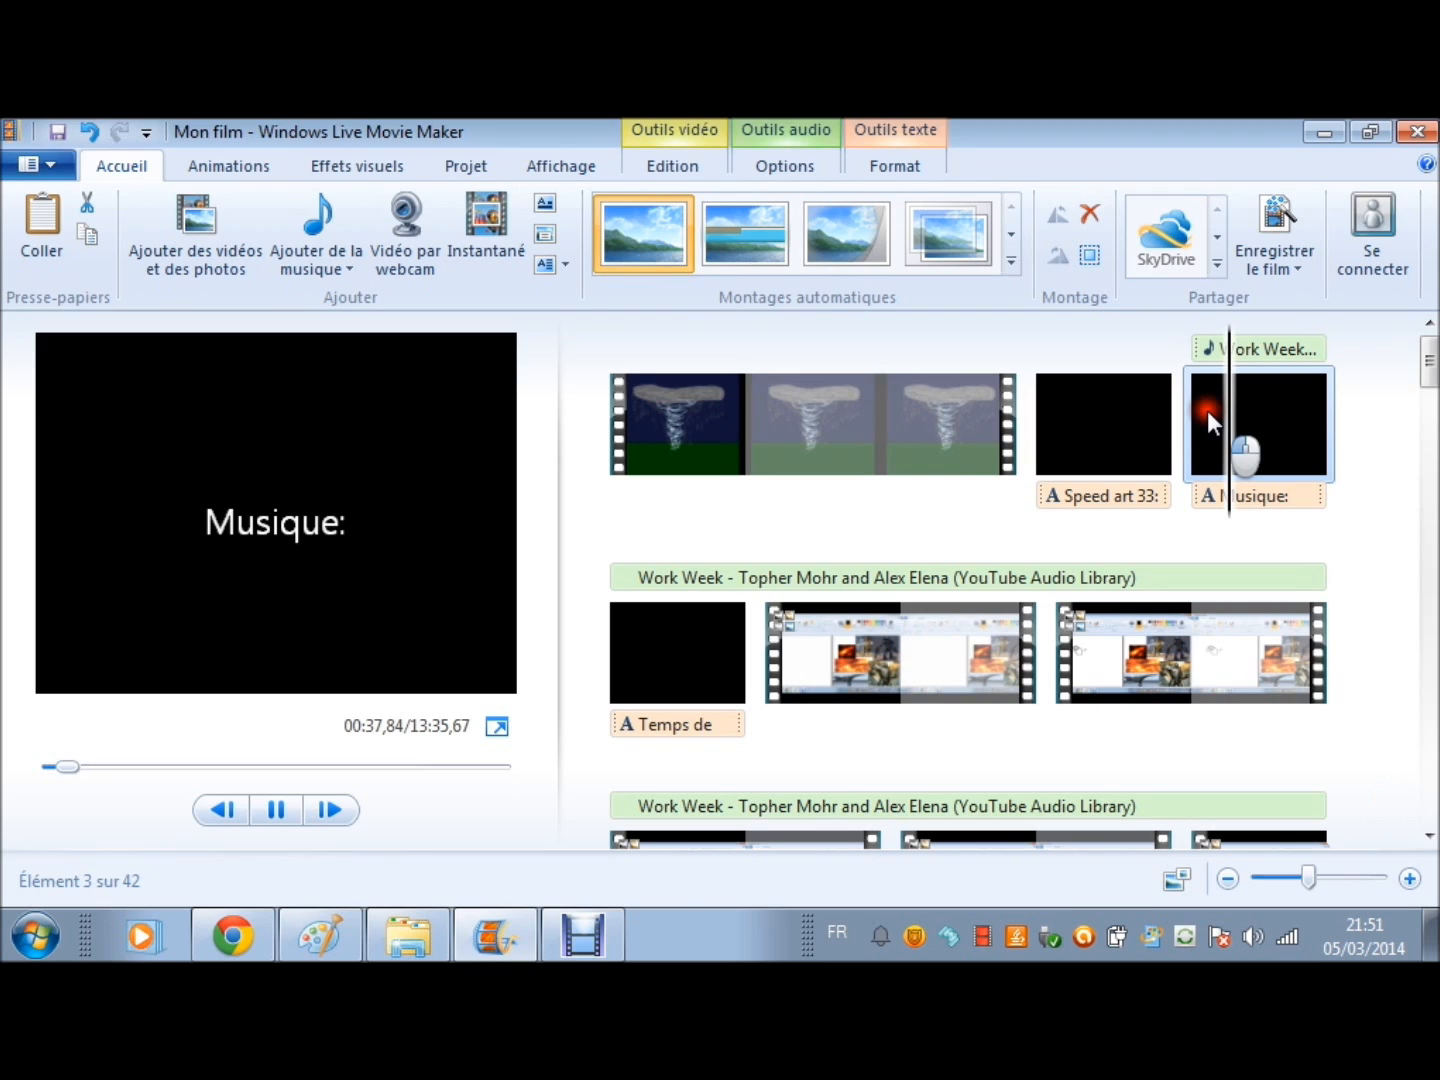
key(space)
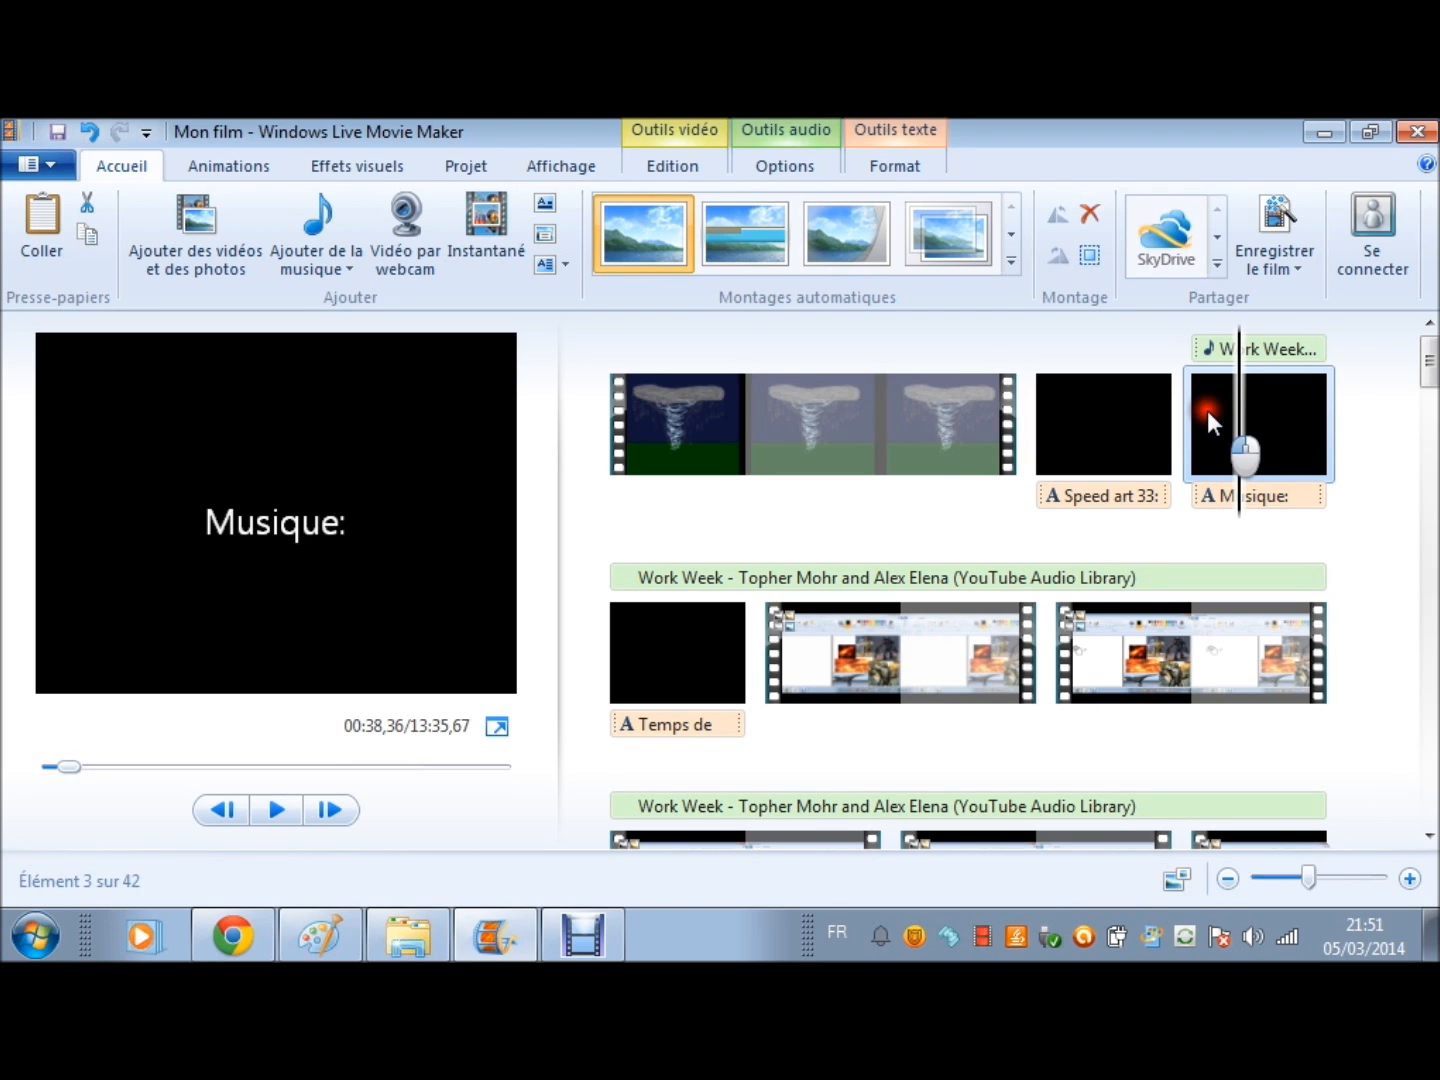
Step: Add a second line beginning with "Work Week -" below "Musique:" in the music title text
click(1207, 410)
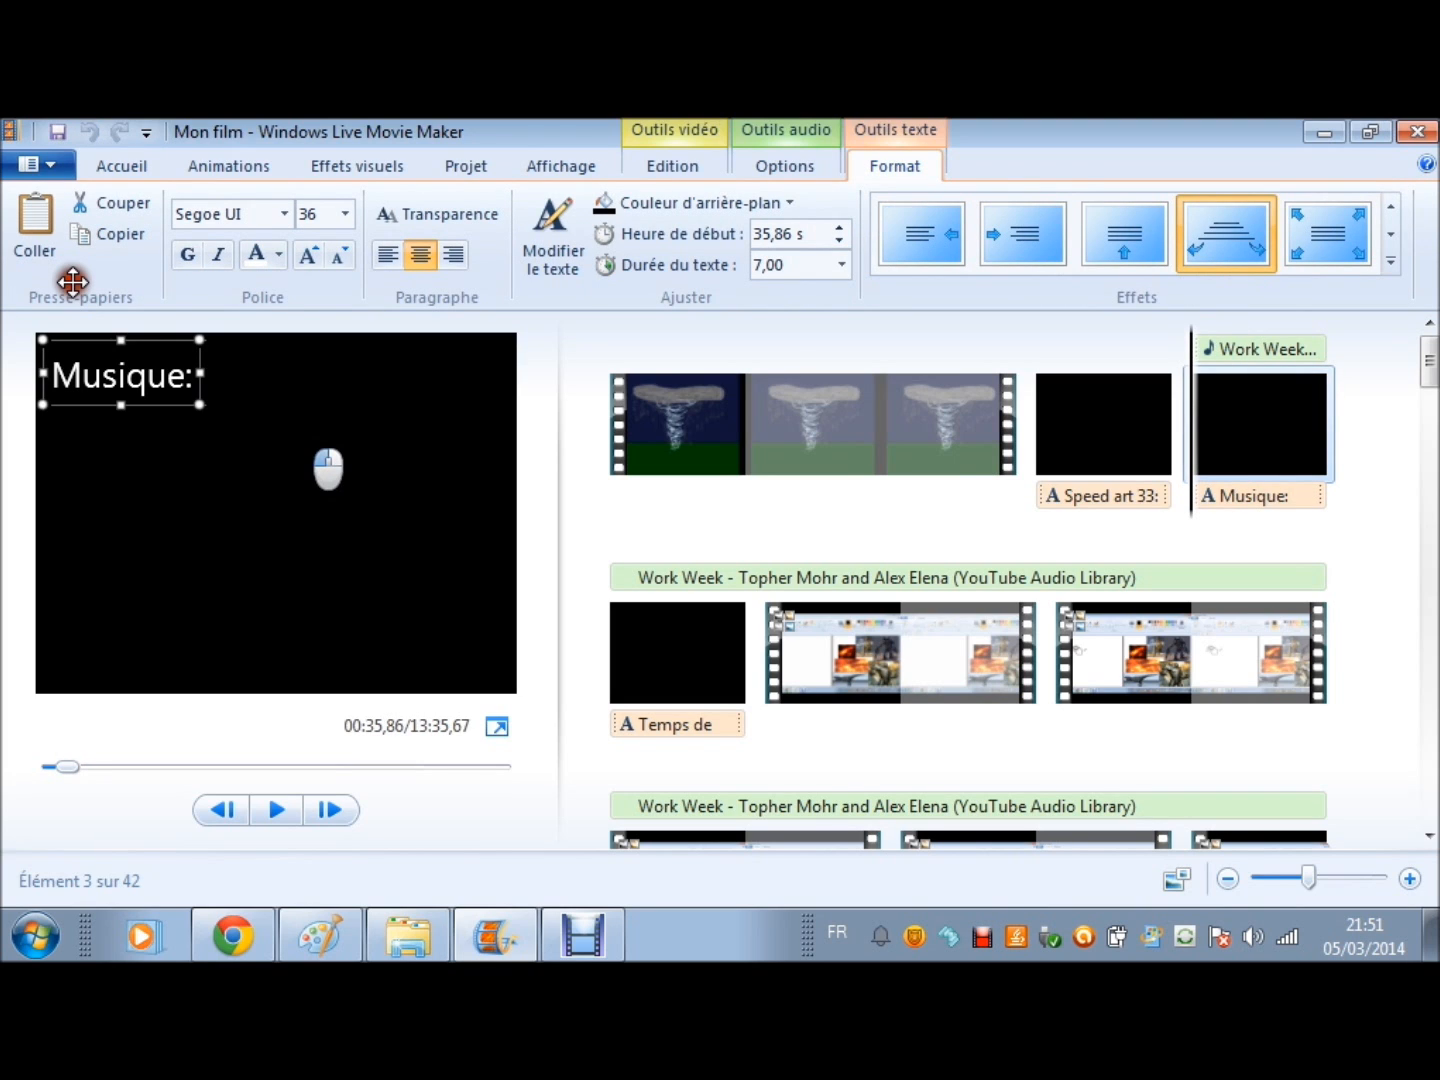
click(185, 342)
key(Return)
text(Work)
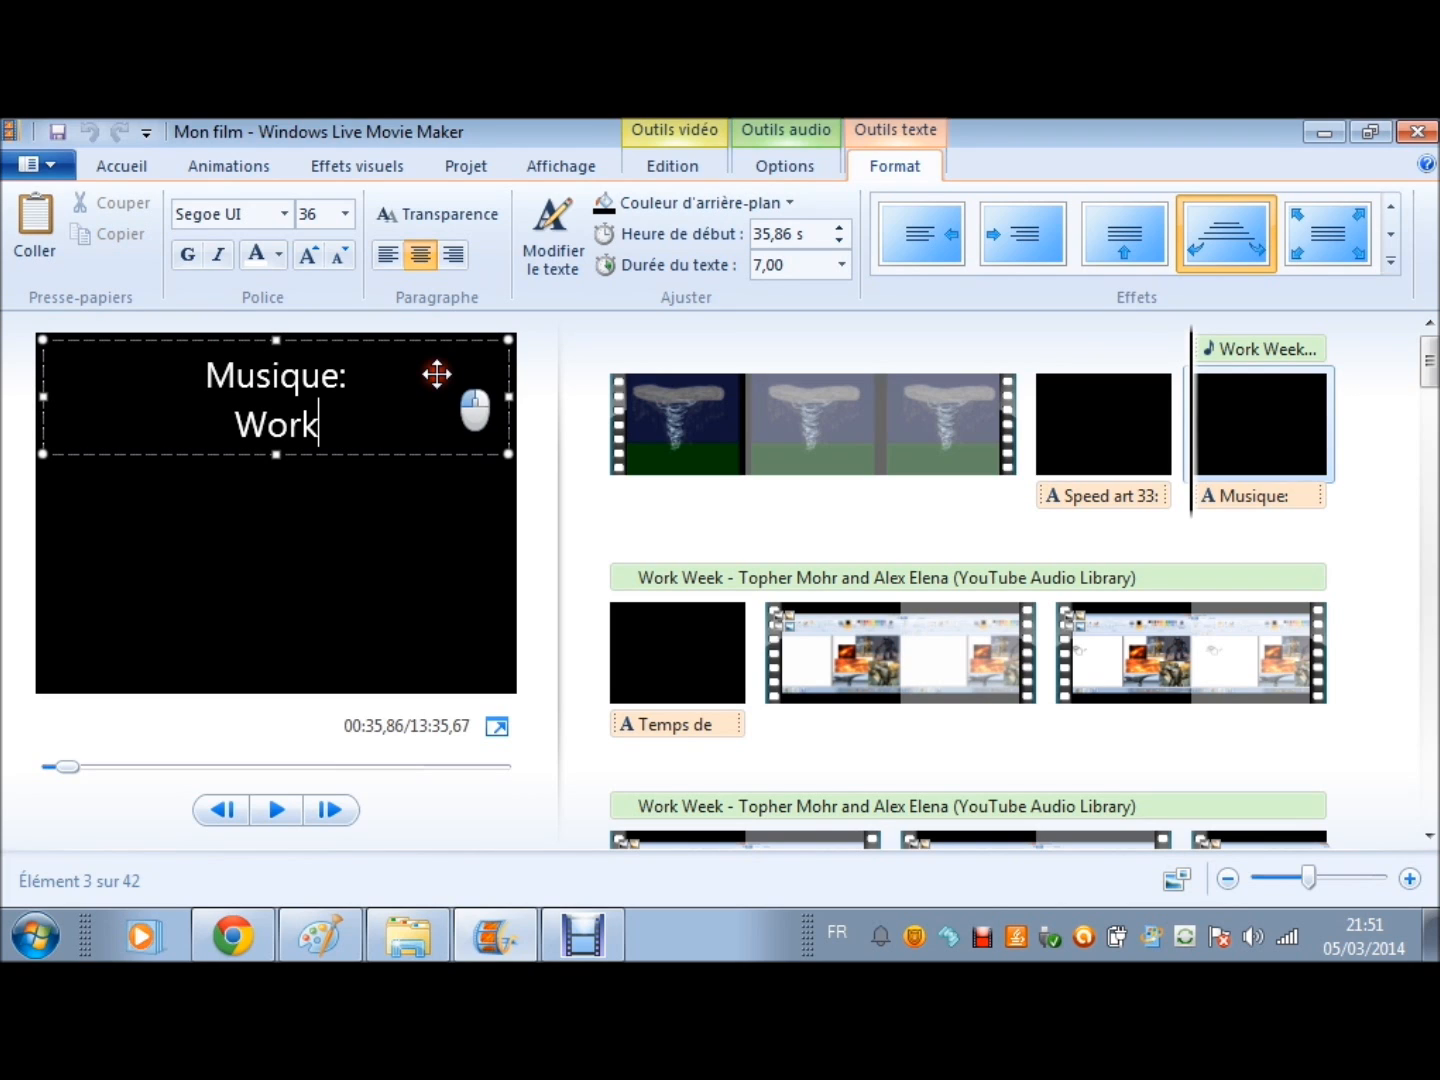
text(Week -)
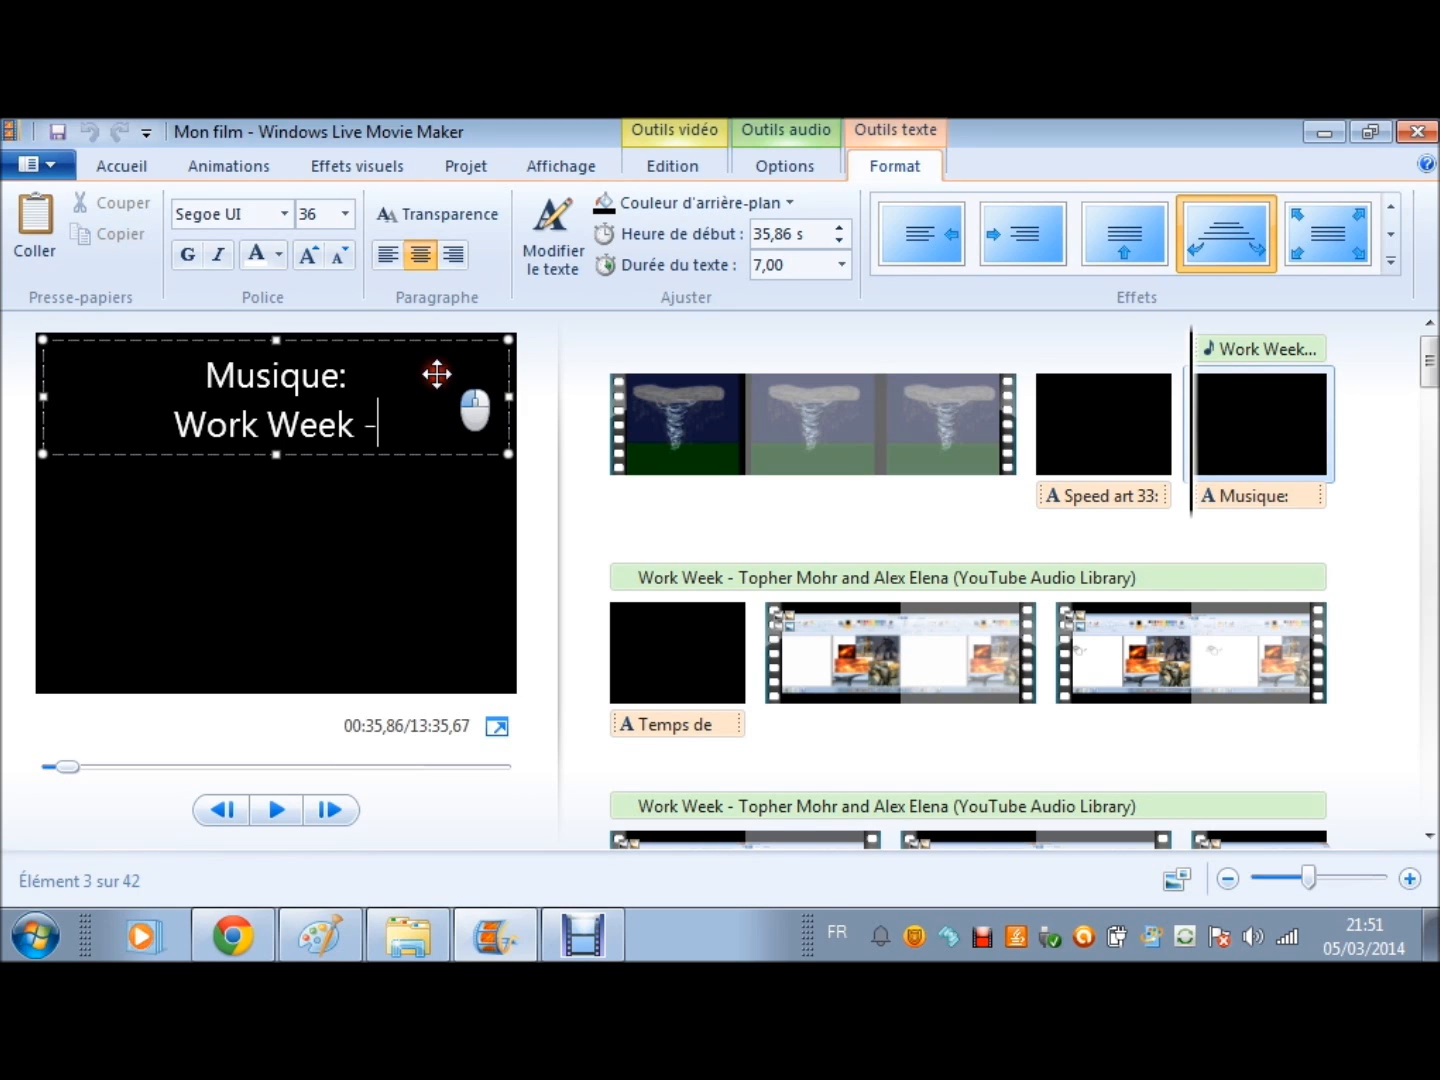
text( Y)
click(747, 537)
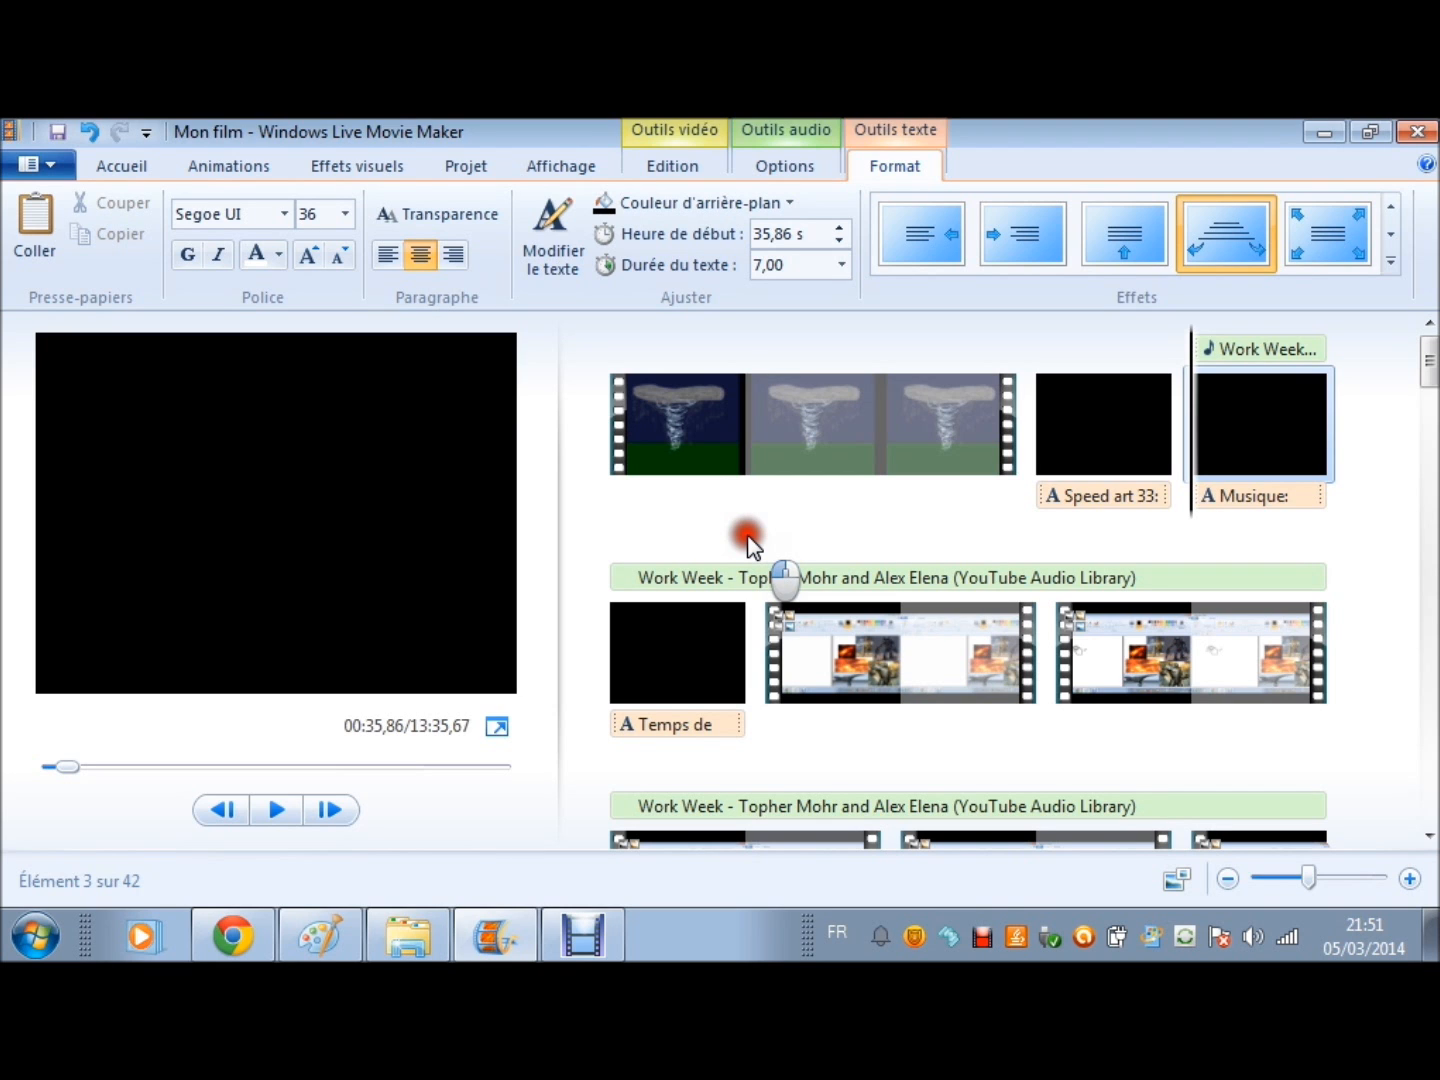
Step: Play the end of the "Work Week" track and set its end point at 02:23,21
scroll(1054, 554, down, 3)
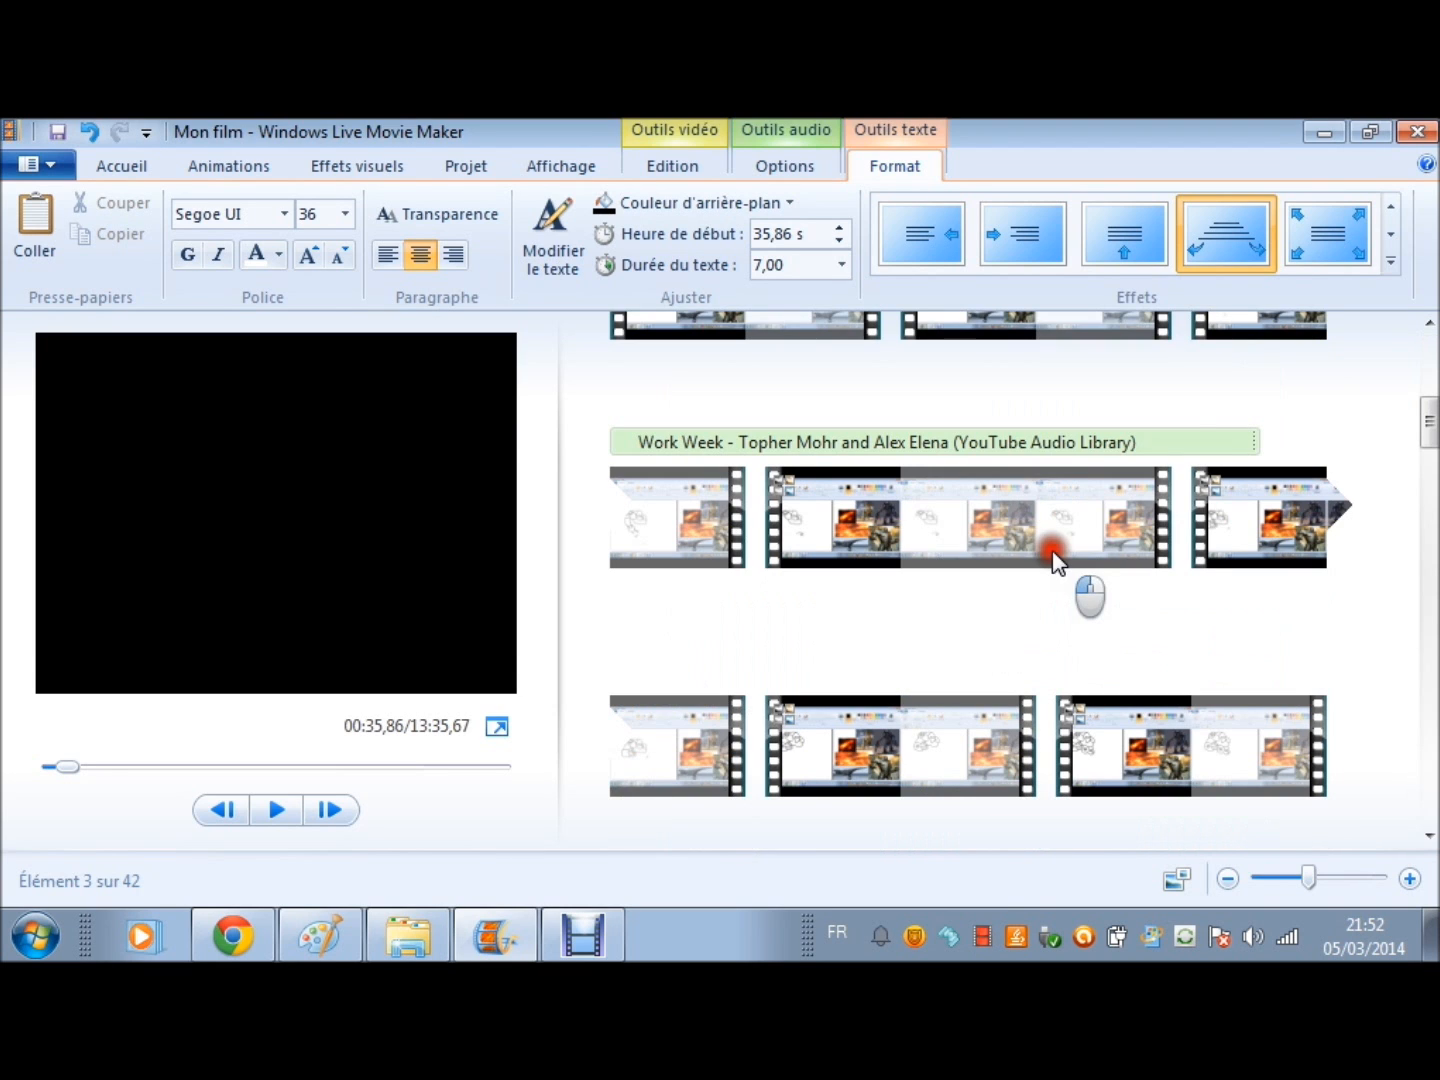
click(1229, 510)
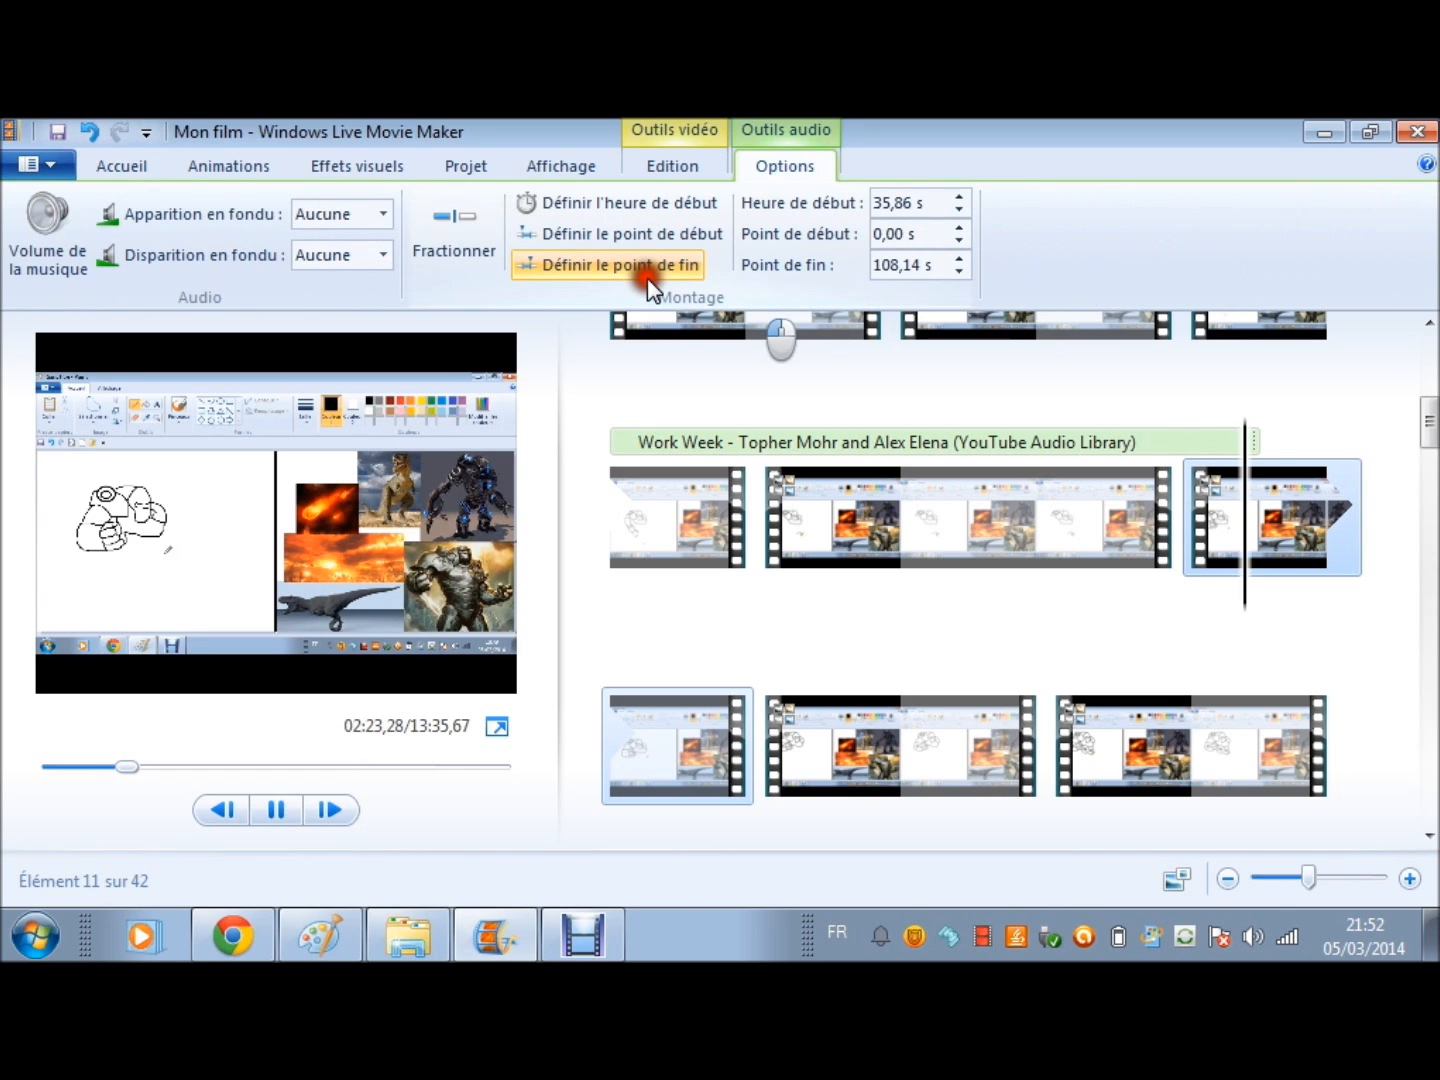
click(644, 267)
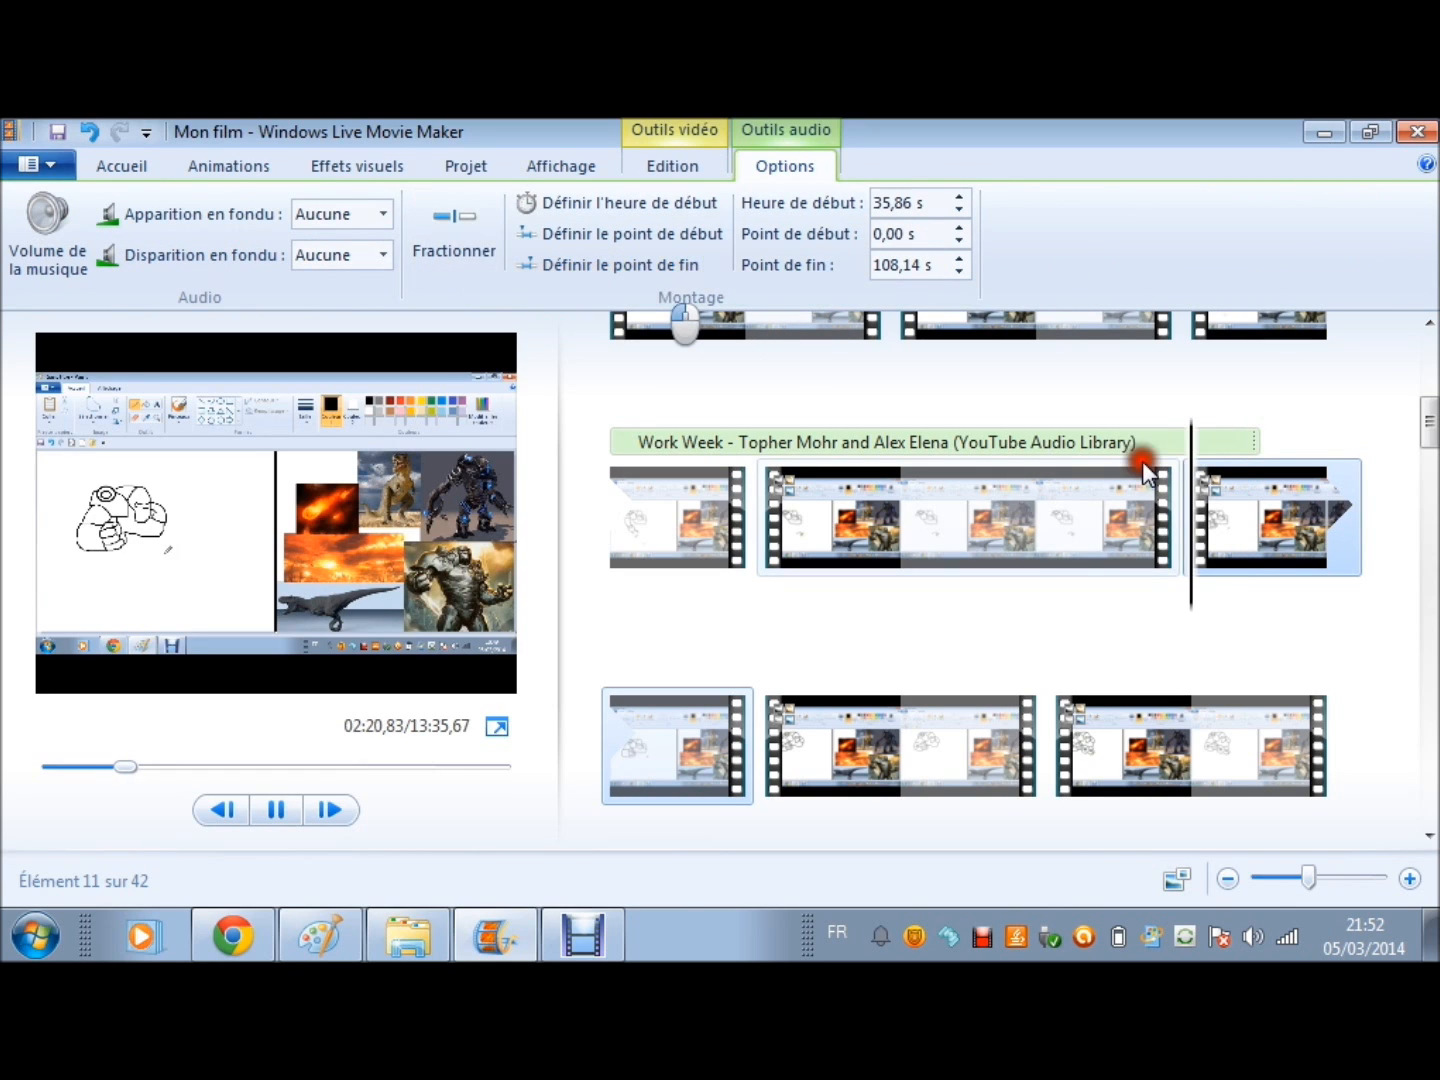
click(682, 269)
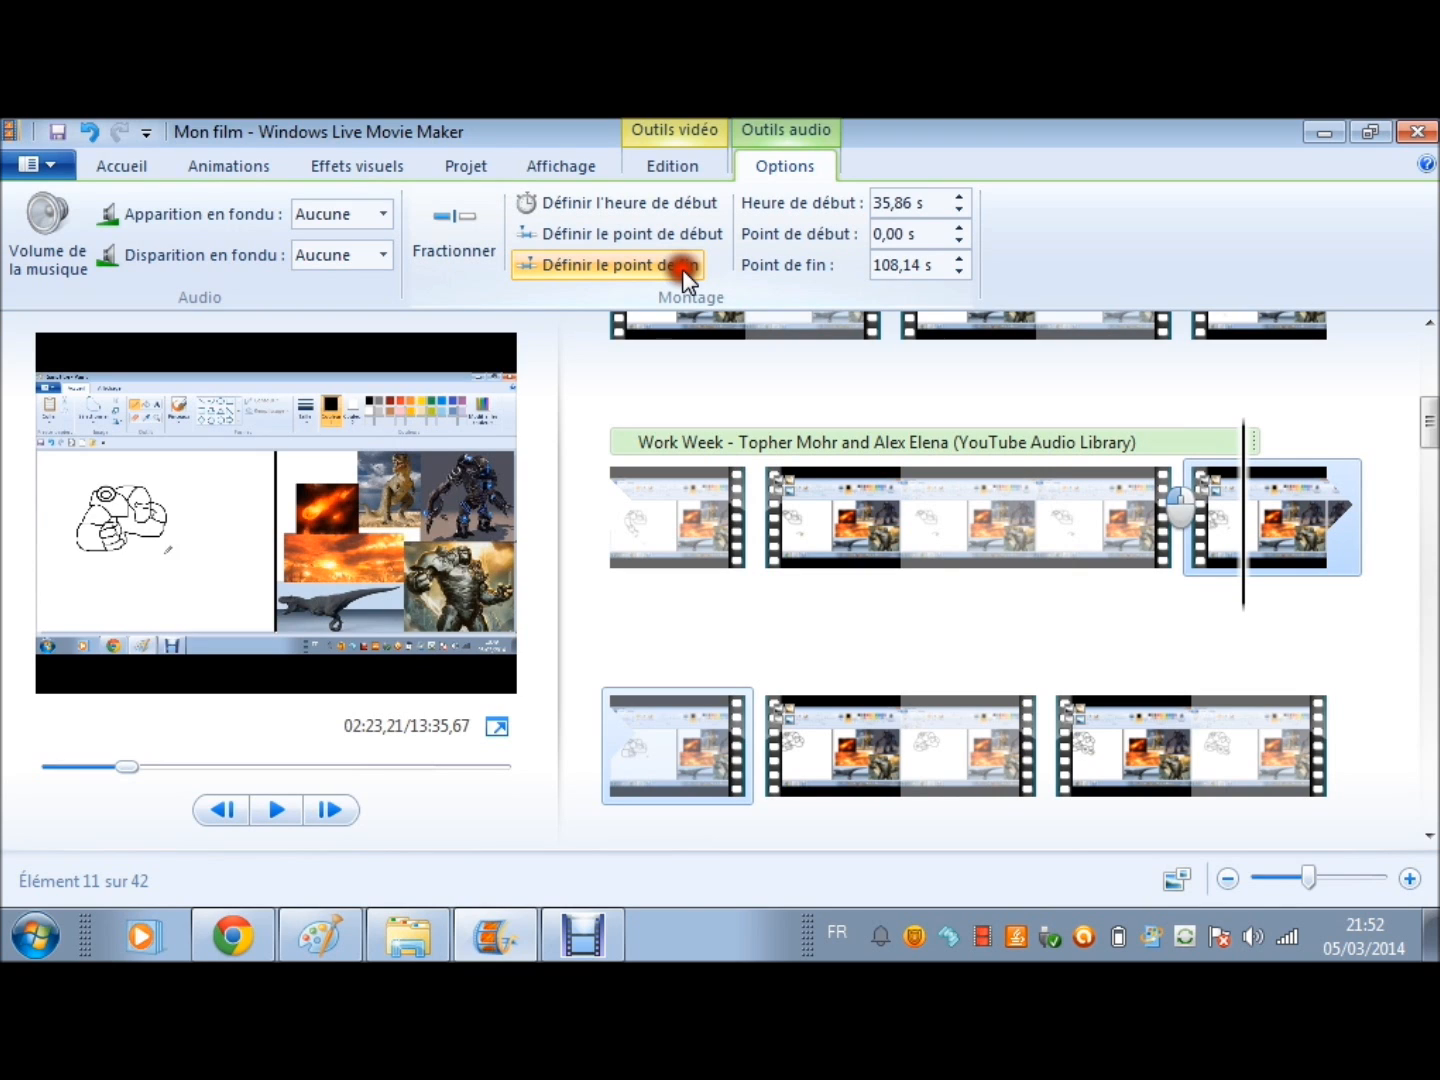
Step: Add the "Titanium" music track at the current point, directly after the end of "Work Week"
click(1262, 578)
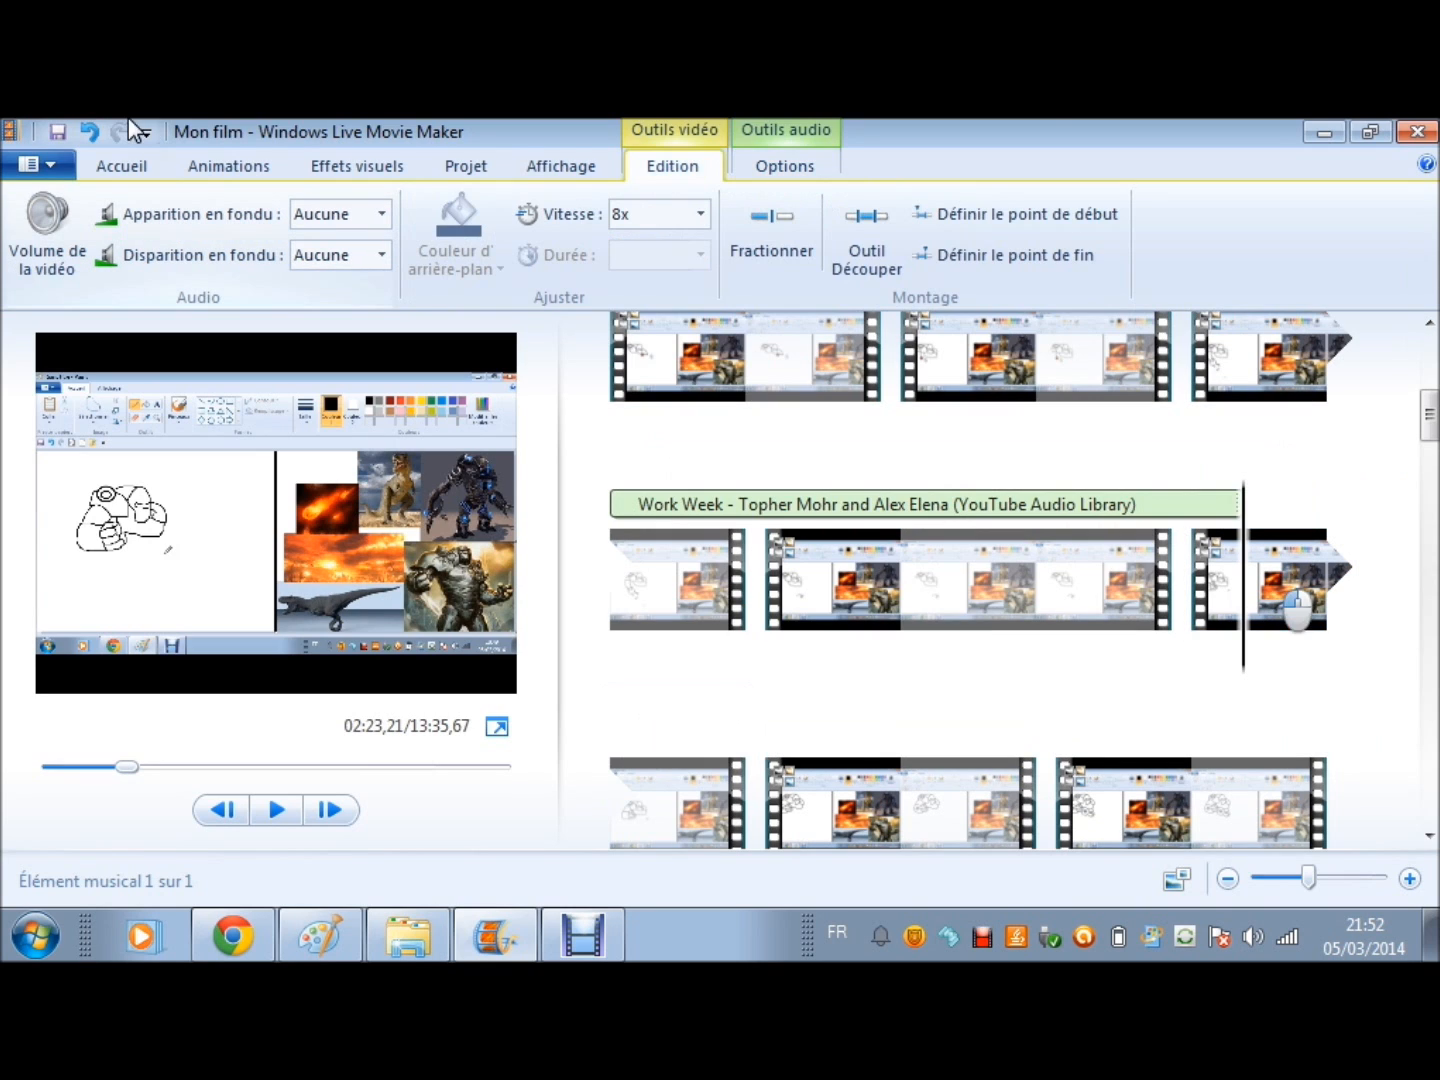
click(108, 213)
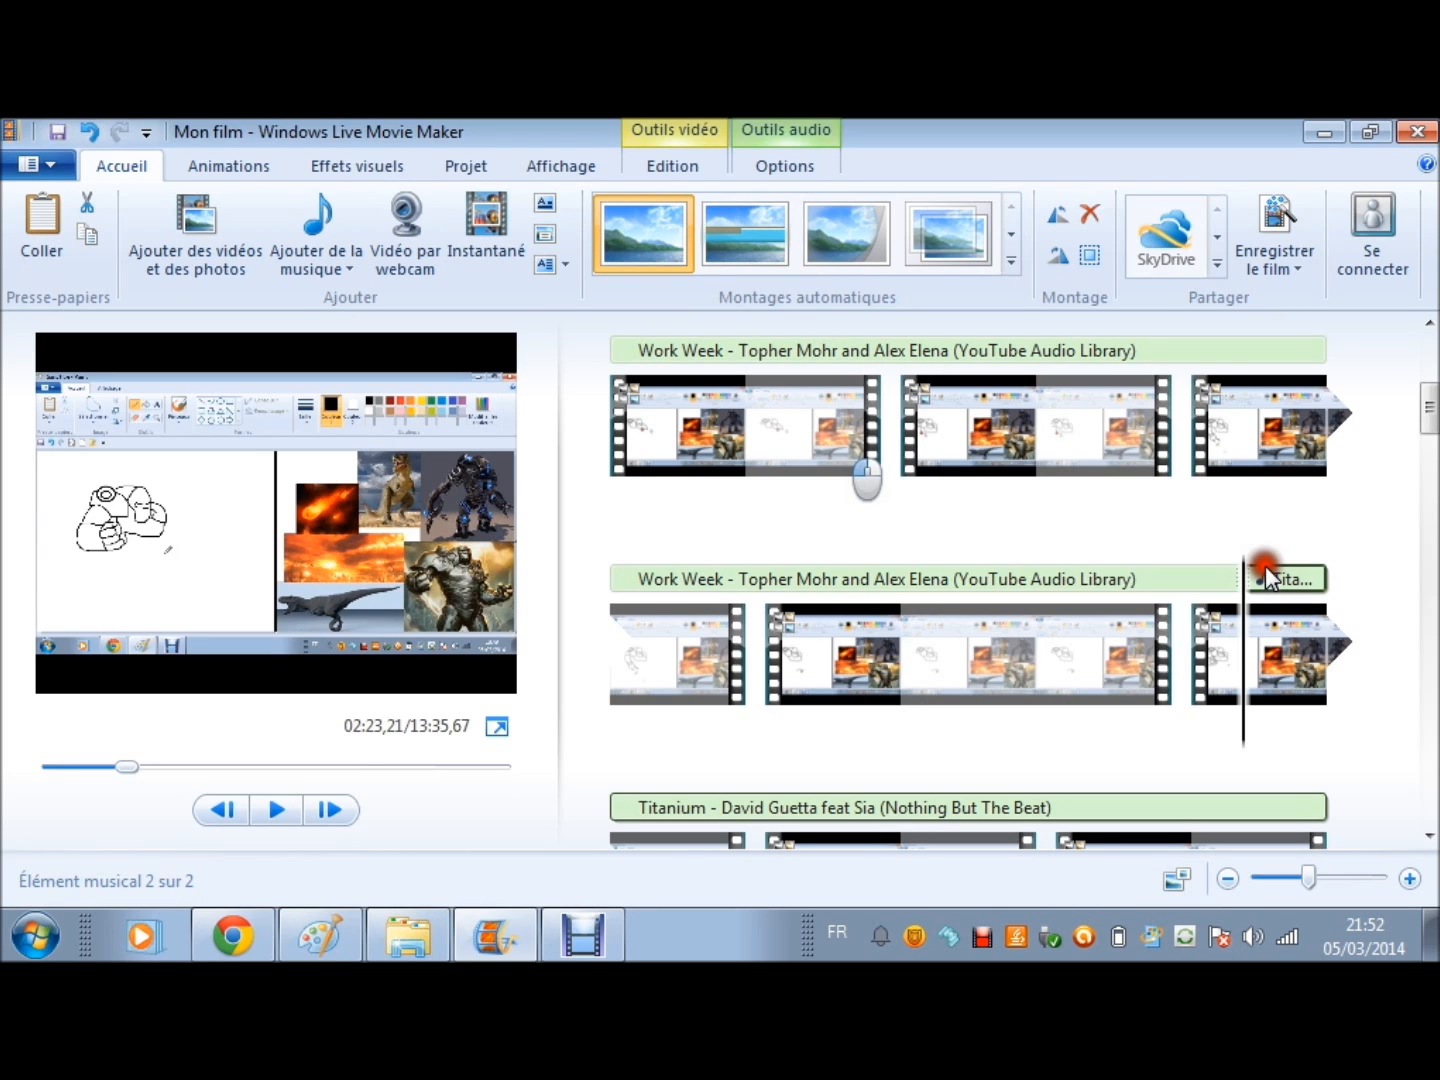
click(1265, 571)
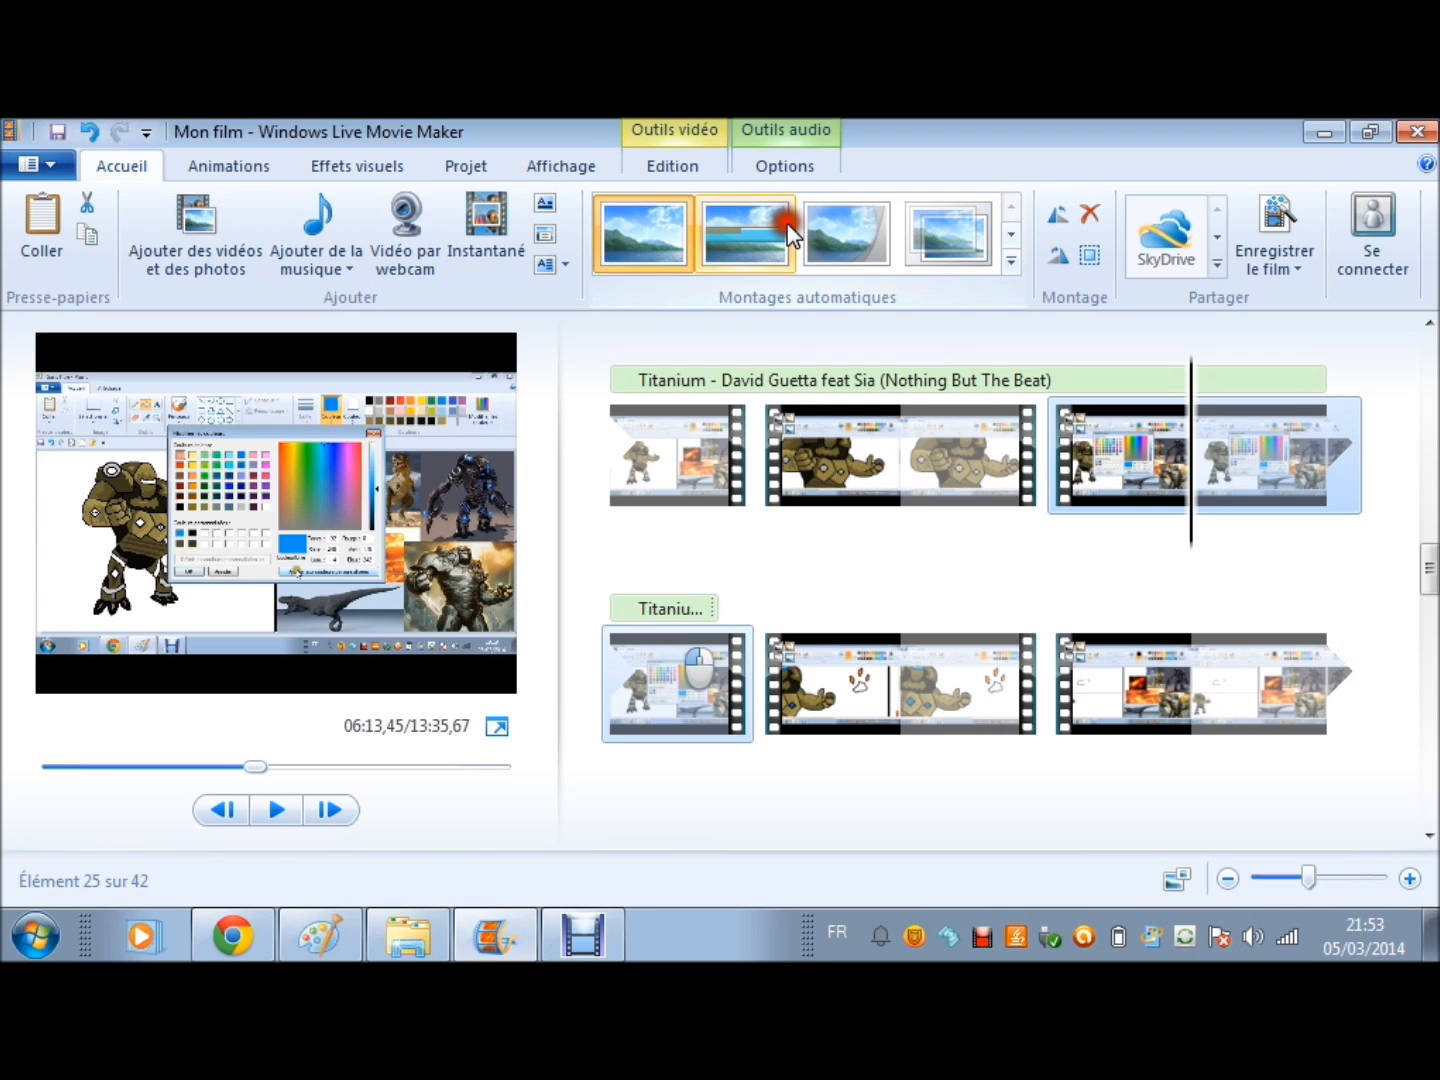
Step: Play the end of the "Titanium" track and set its end point at 06:20,76
scroll(806, 330, down, 1)
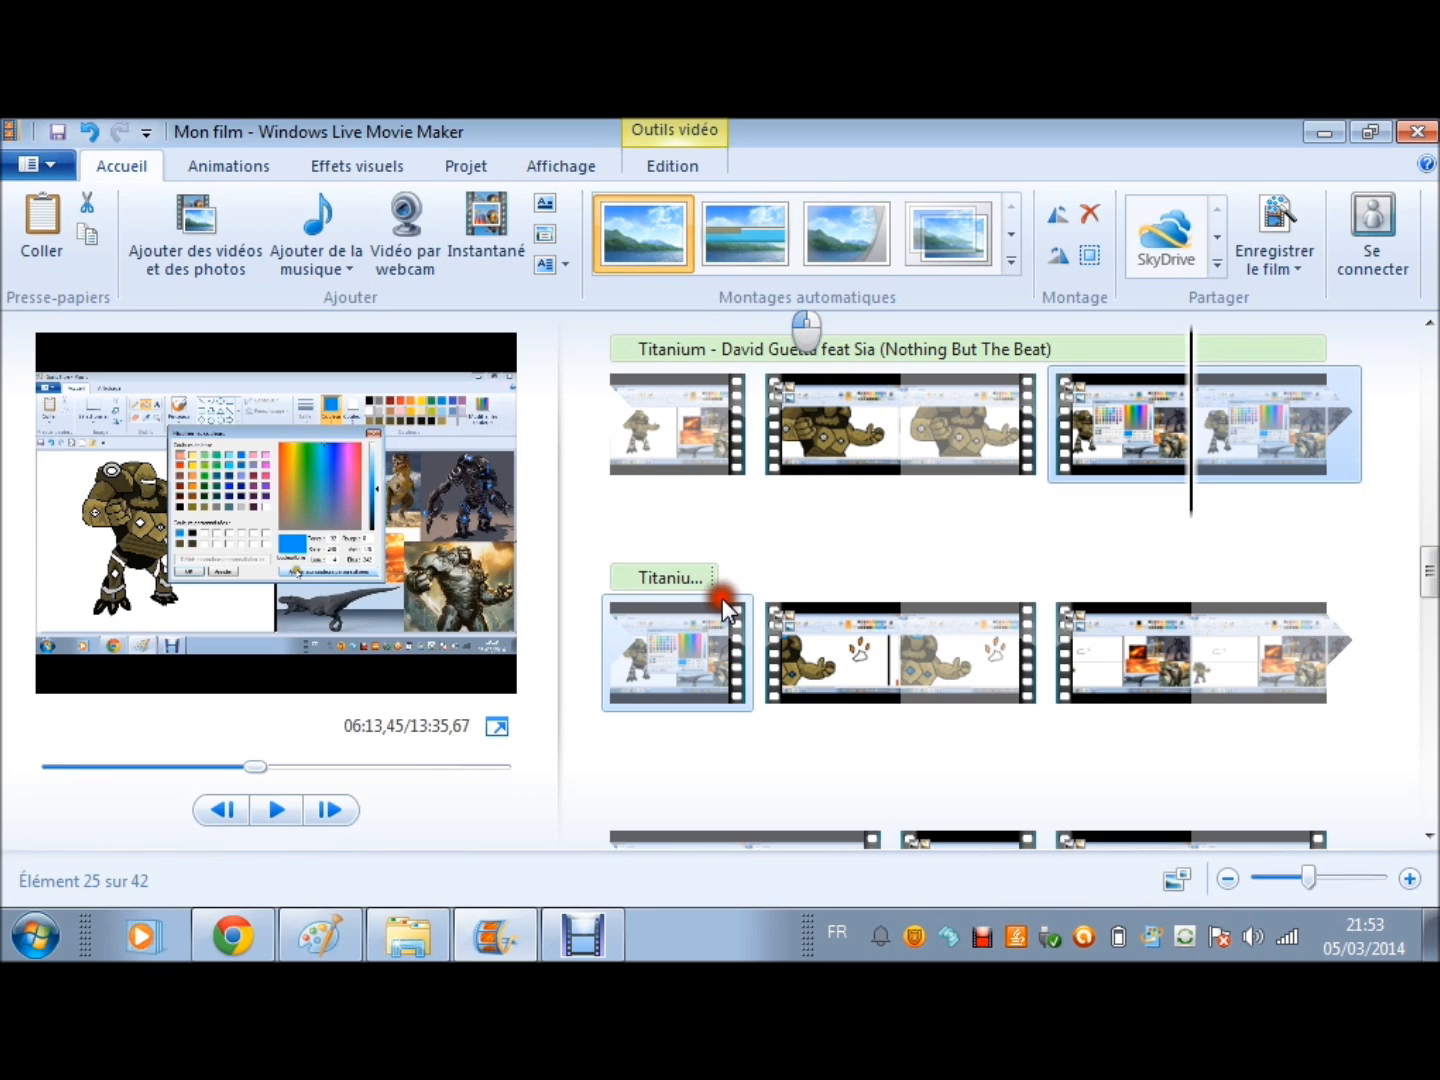
click(878, 385)
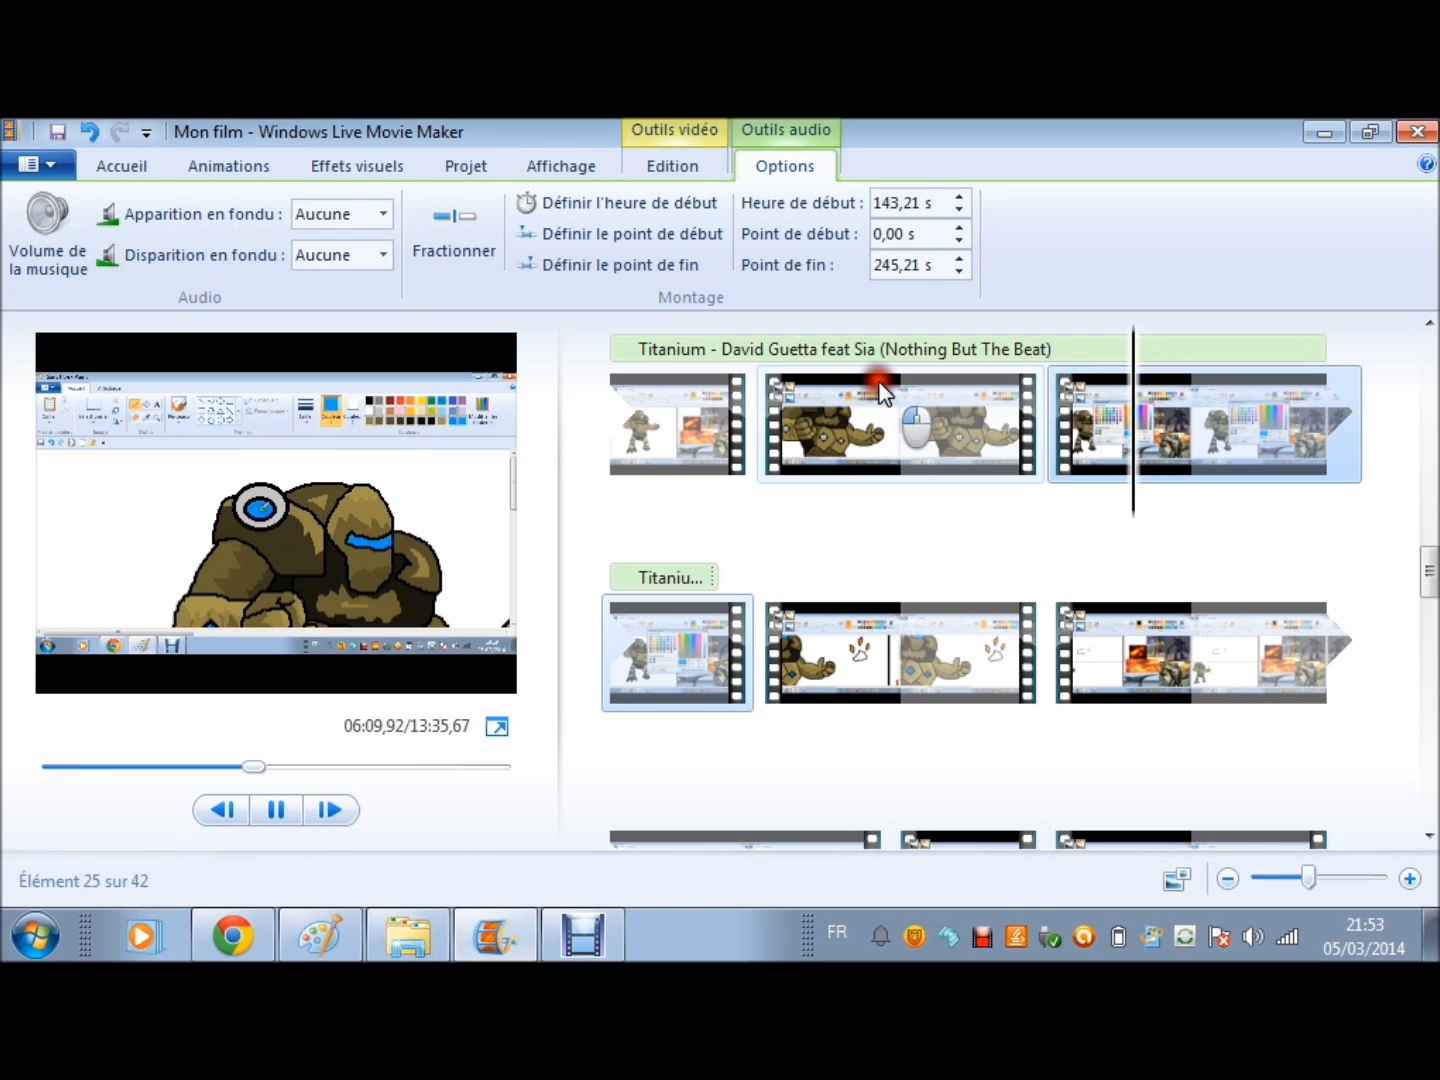
key(space)
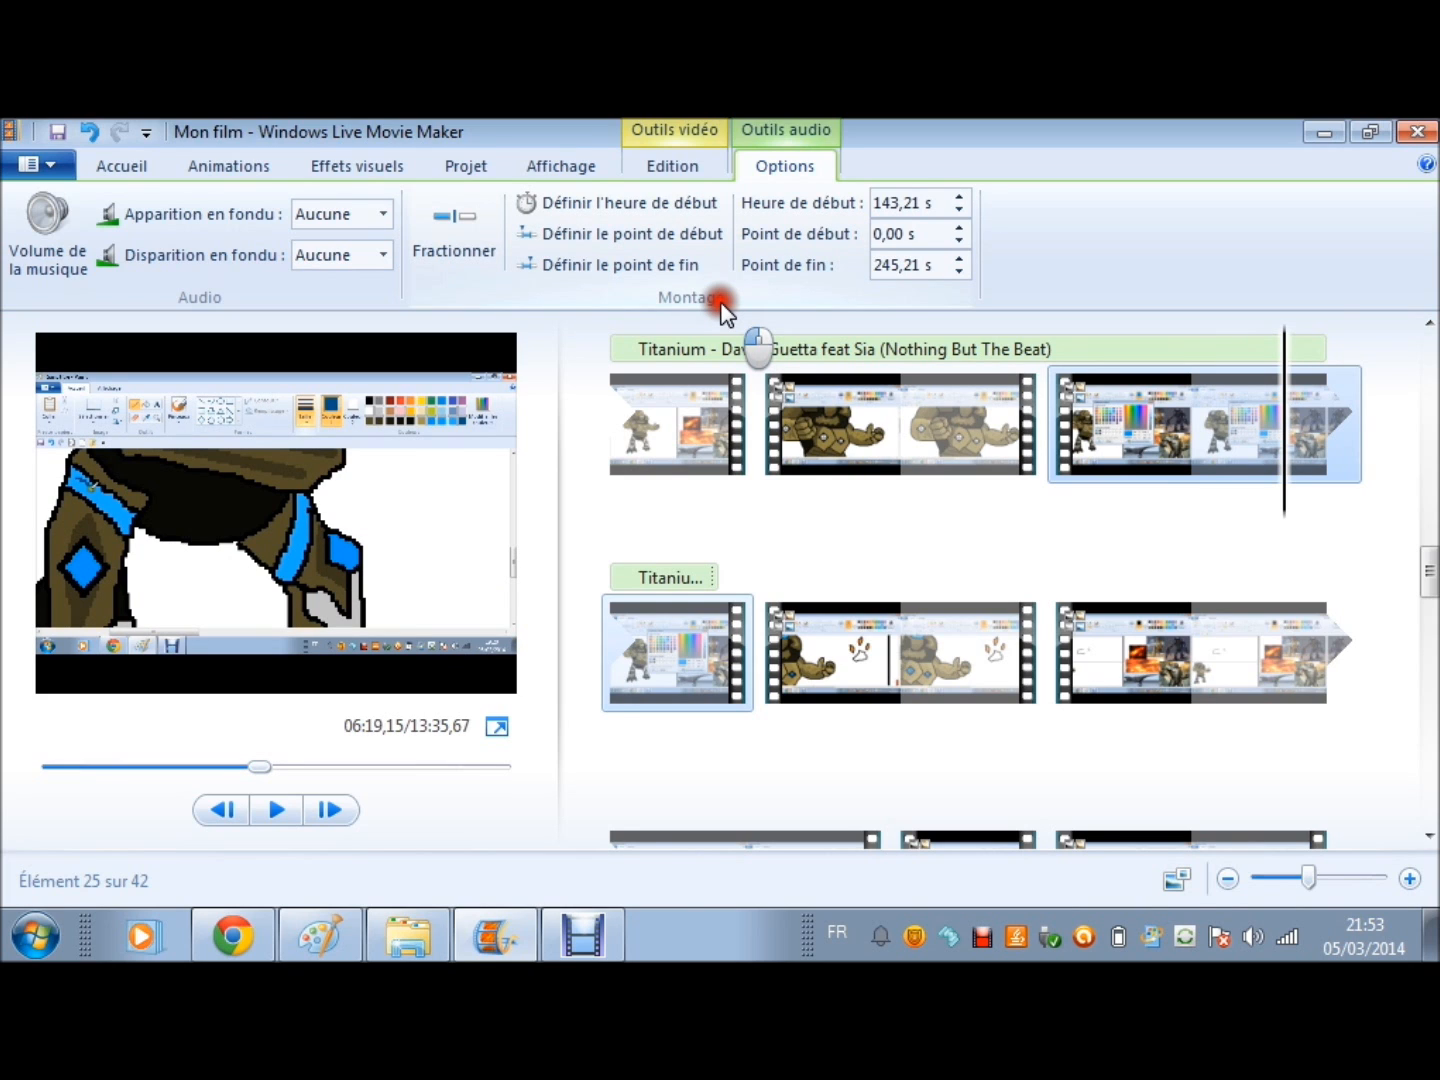
click(687, 265)
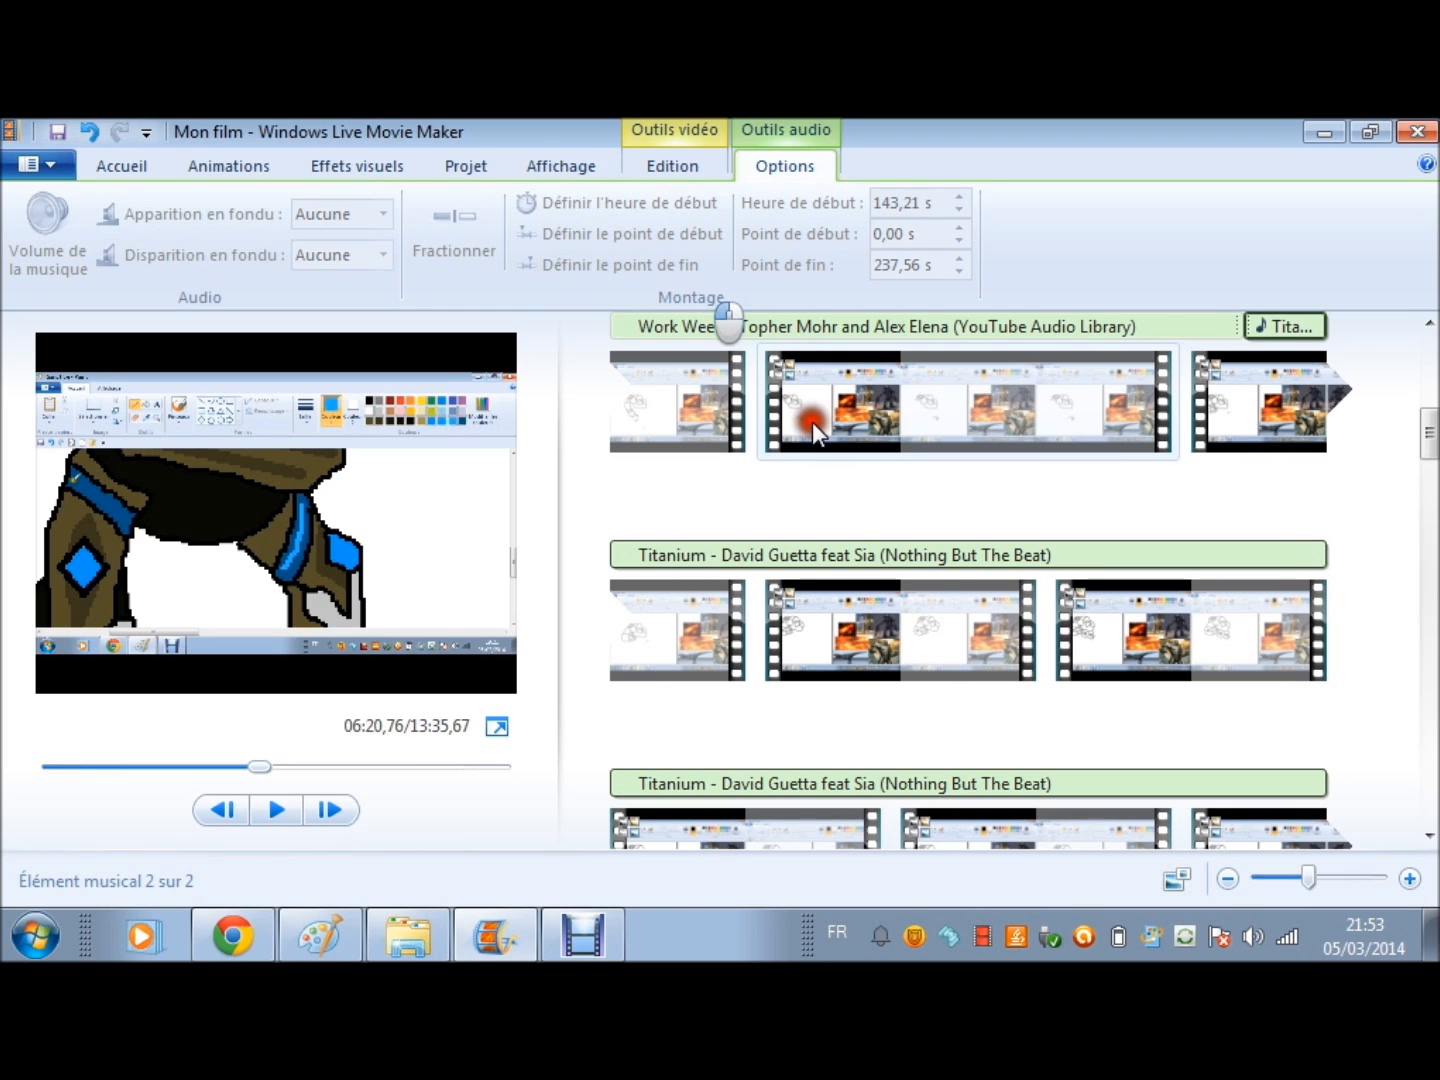
Step: Insert "WINTER%2520VIVALDI" from the Musique library at the current point, right after the "Titanium" track
scroll(1196, 588, down, 1)
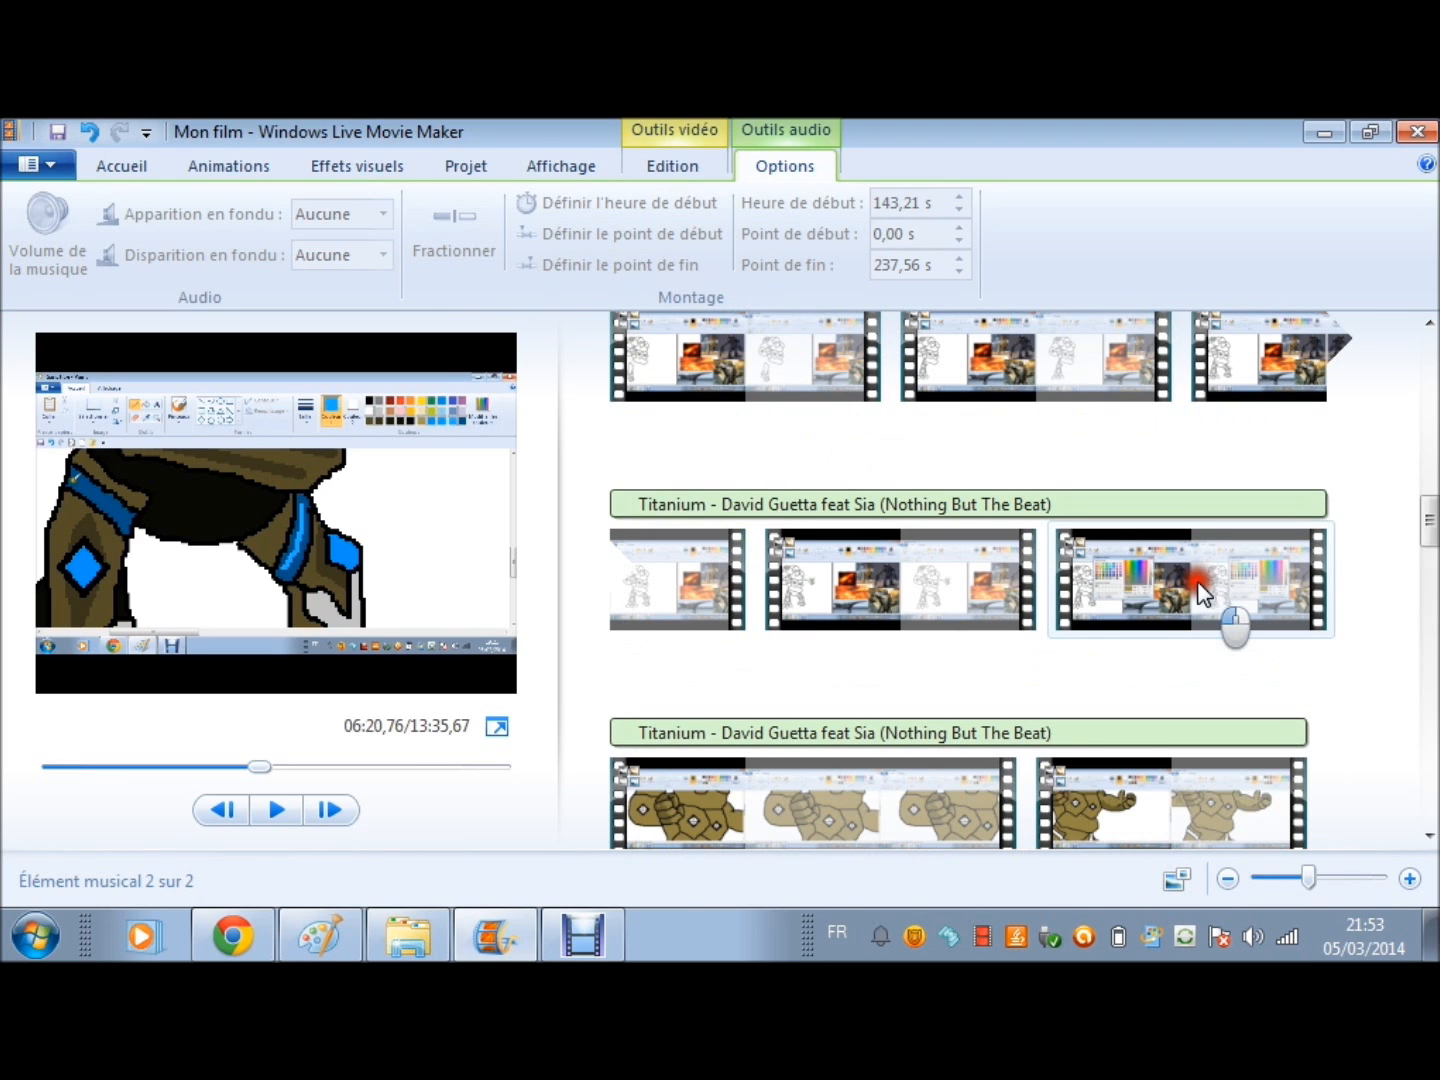
scroll(1201, 591, down, 2)
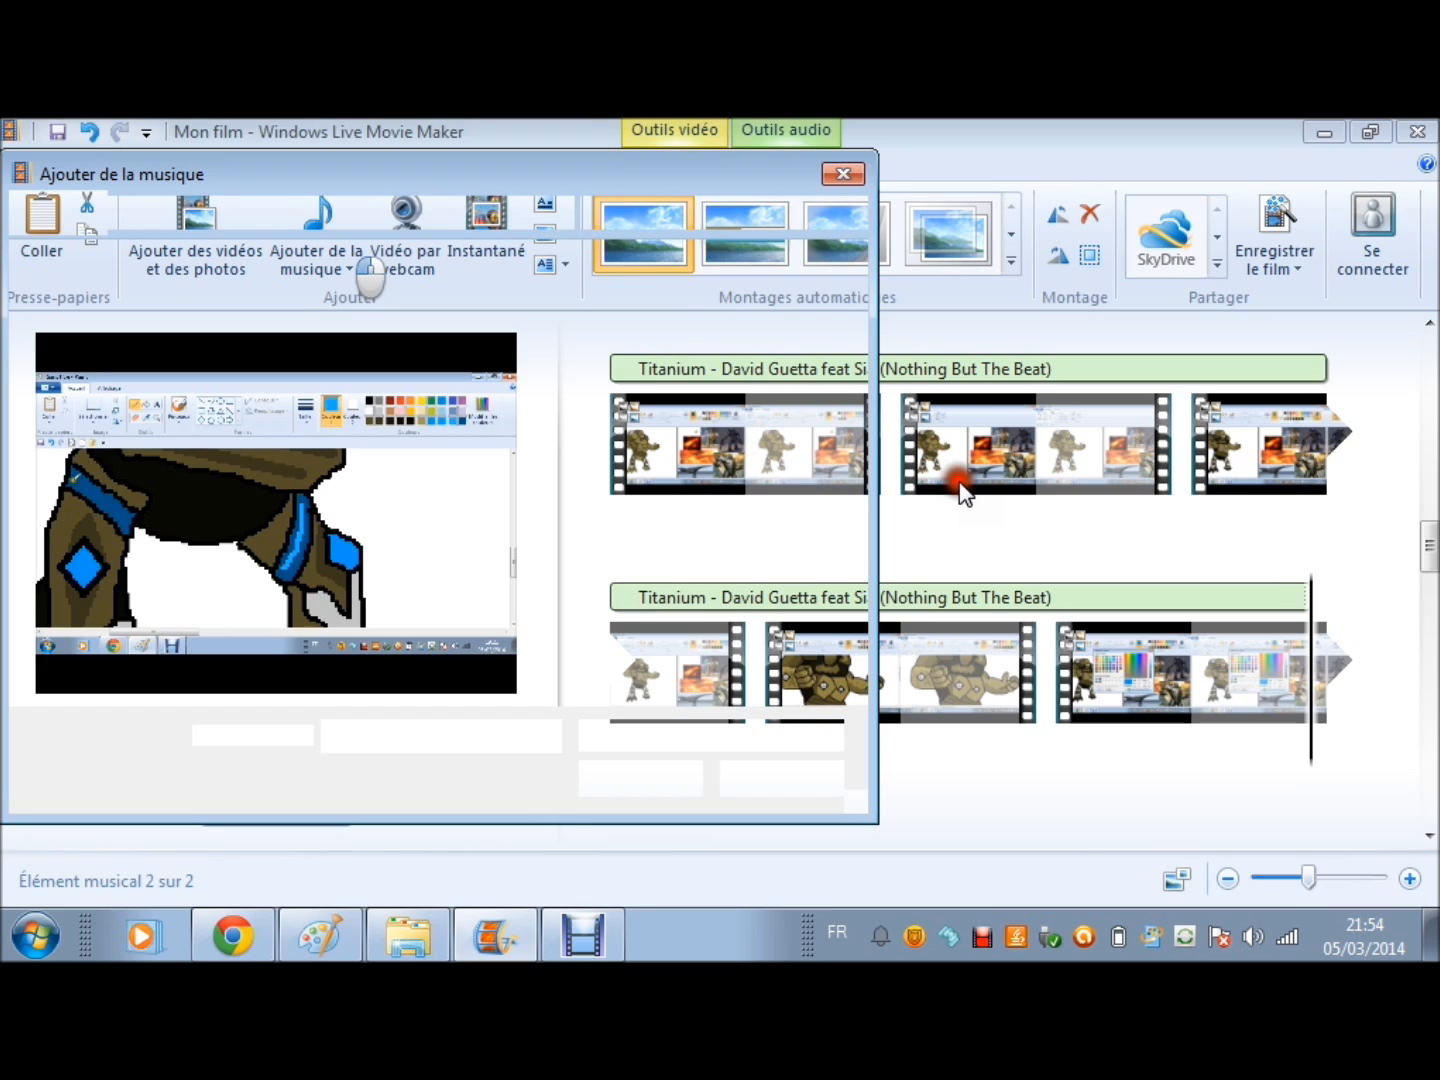
click(960, 490)
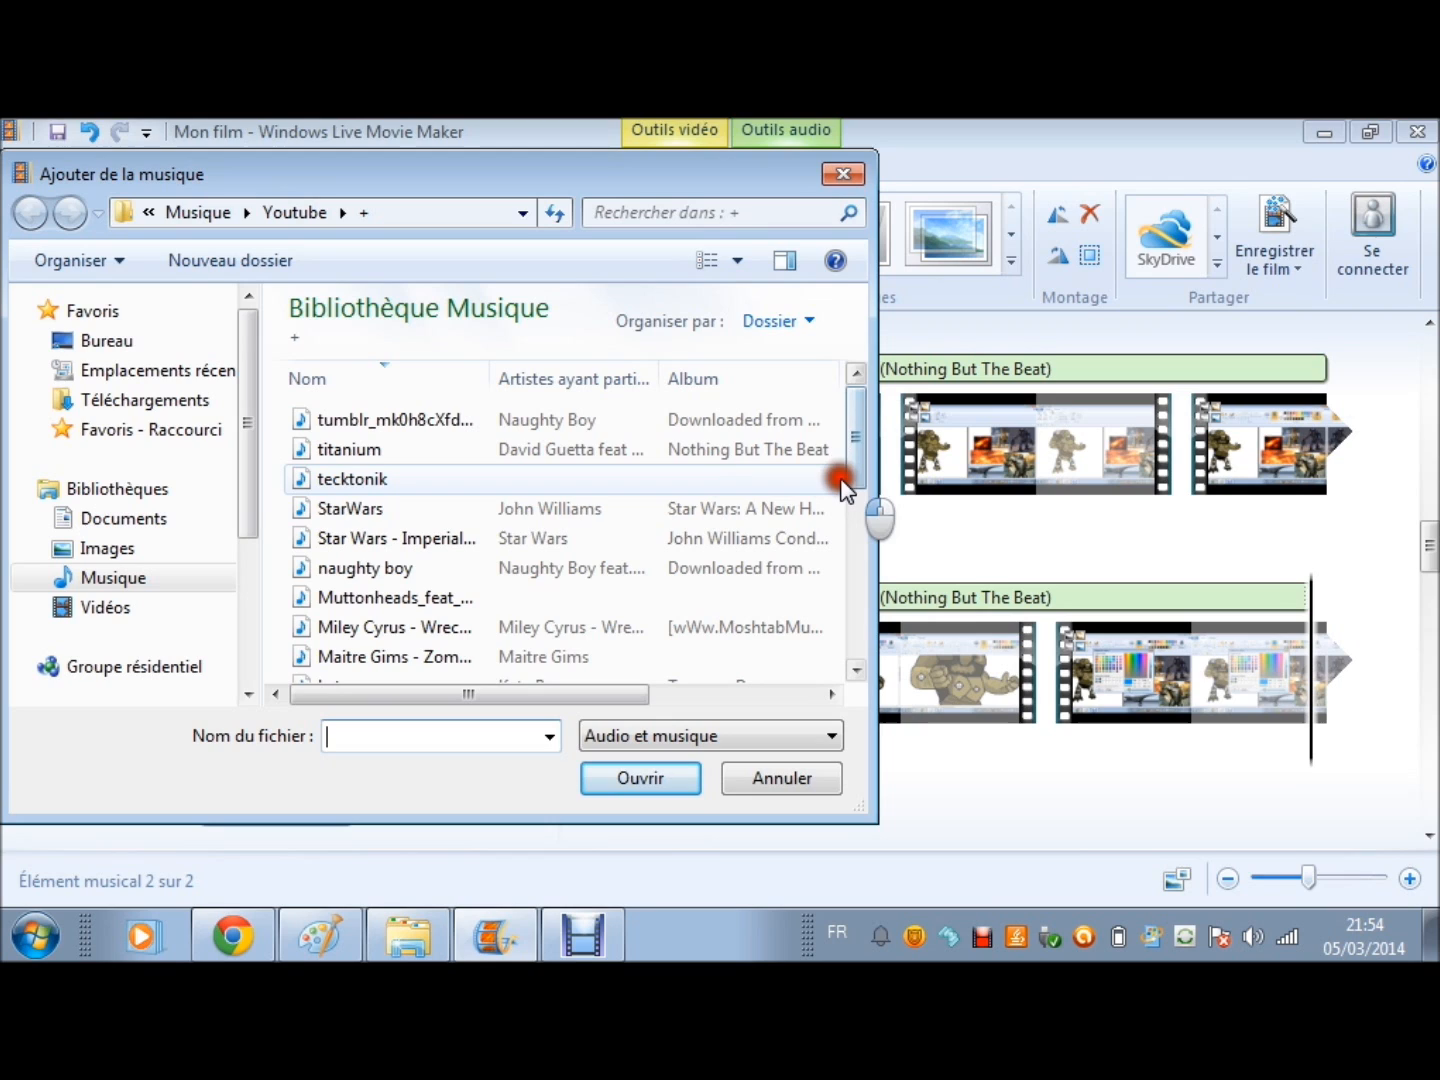
drag(841, 487, 840, 603)
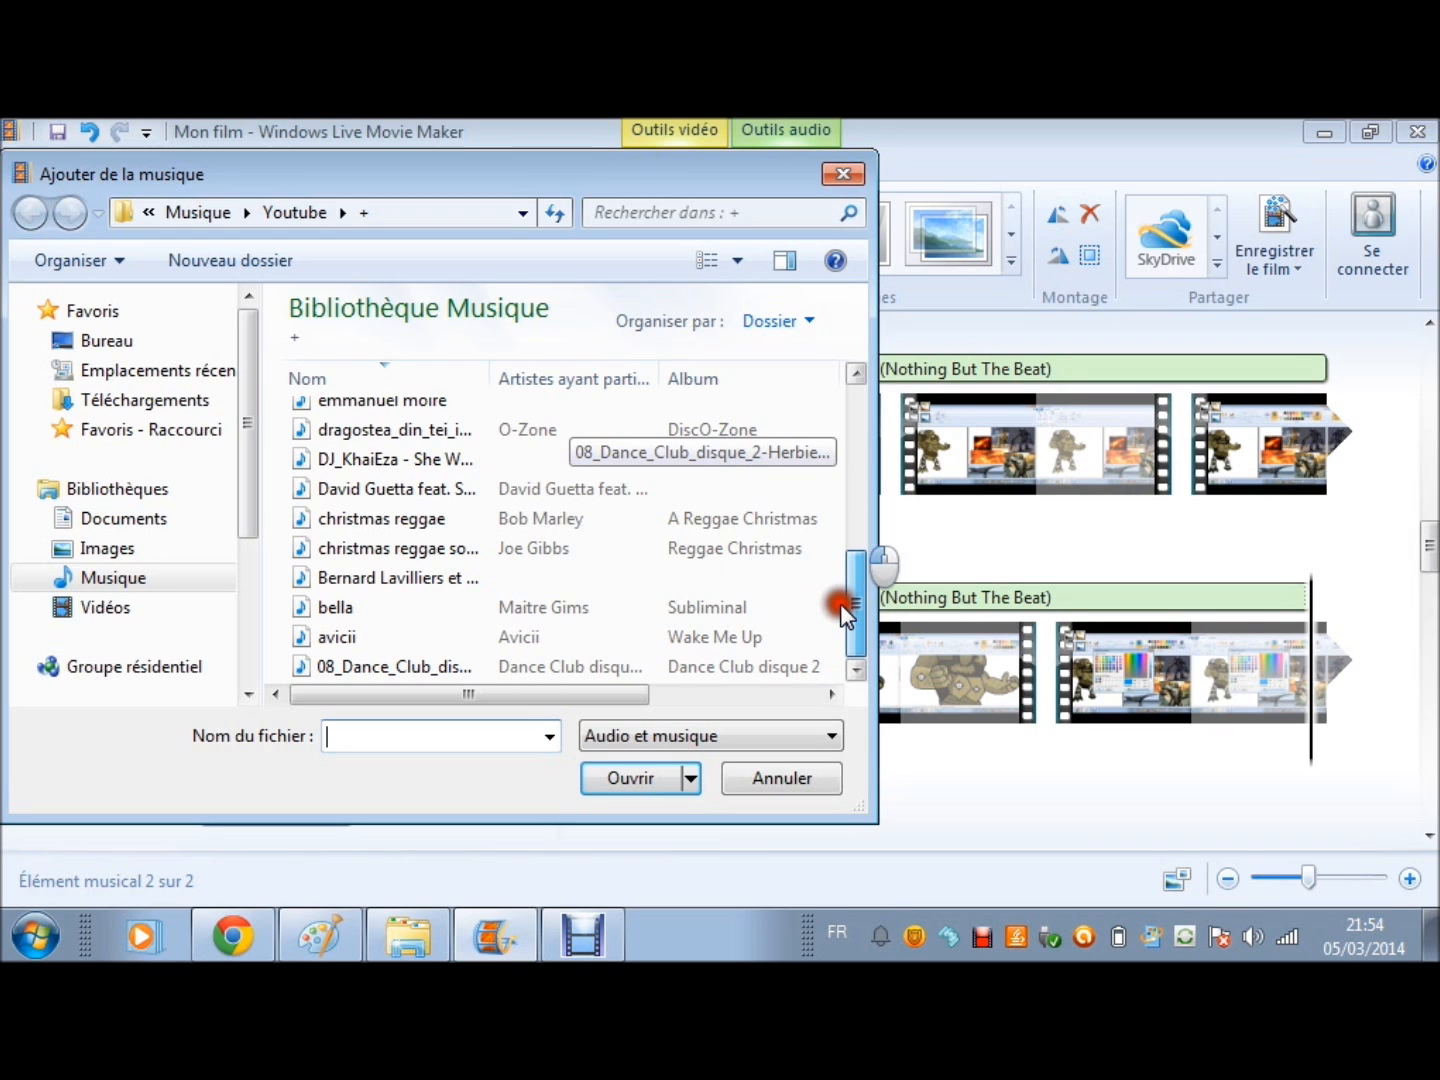
drag(841, 604, 857, 409)
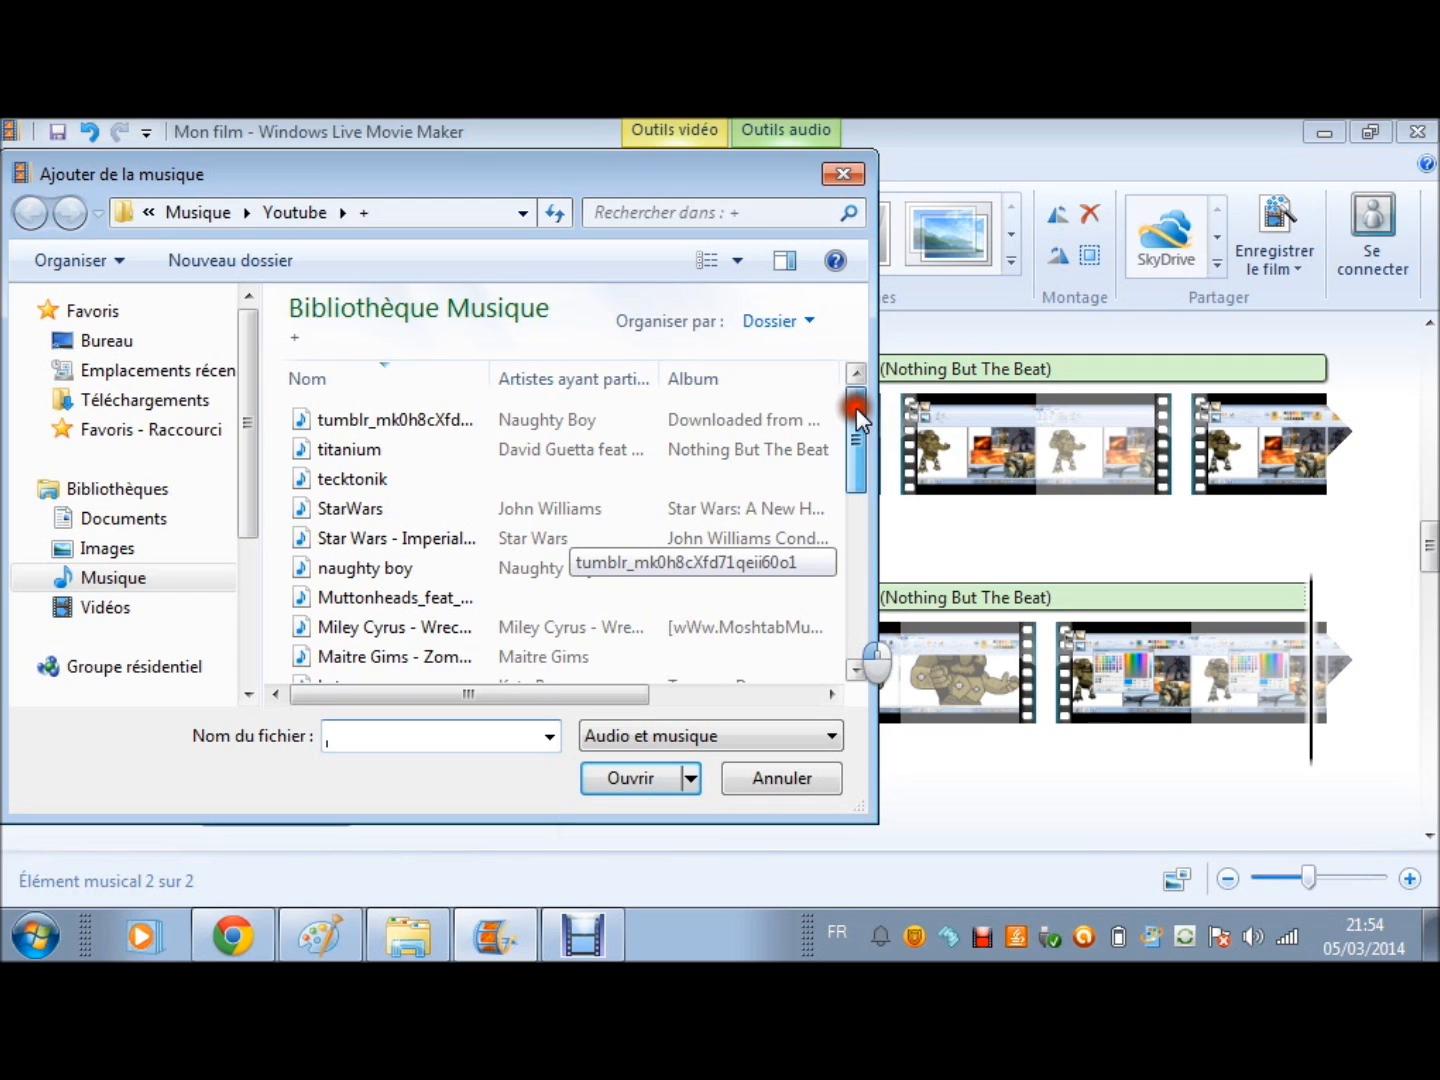
click(112, 578)
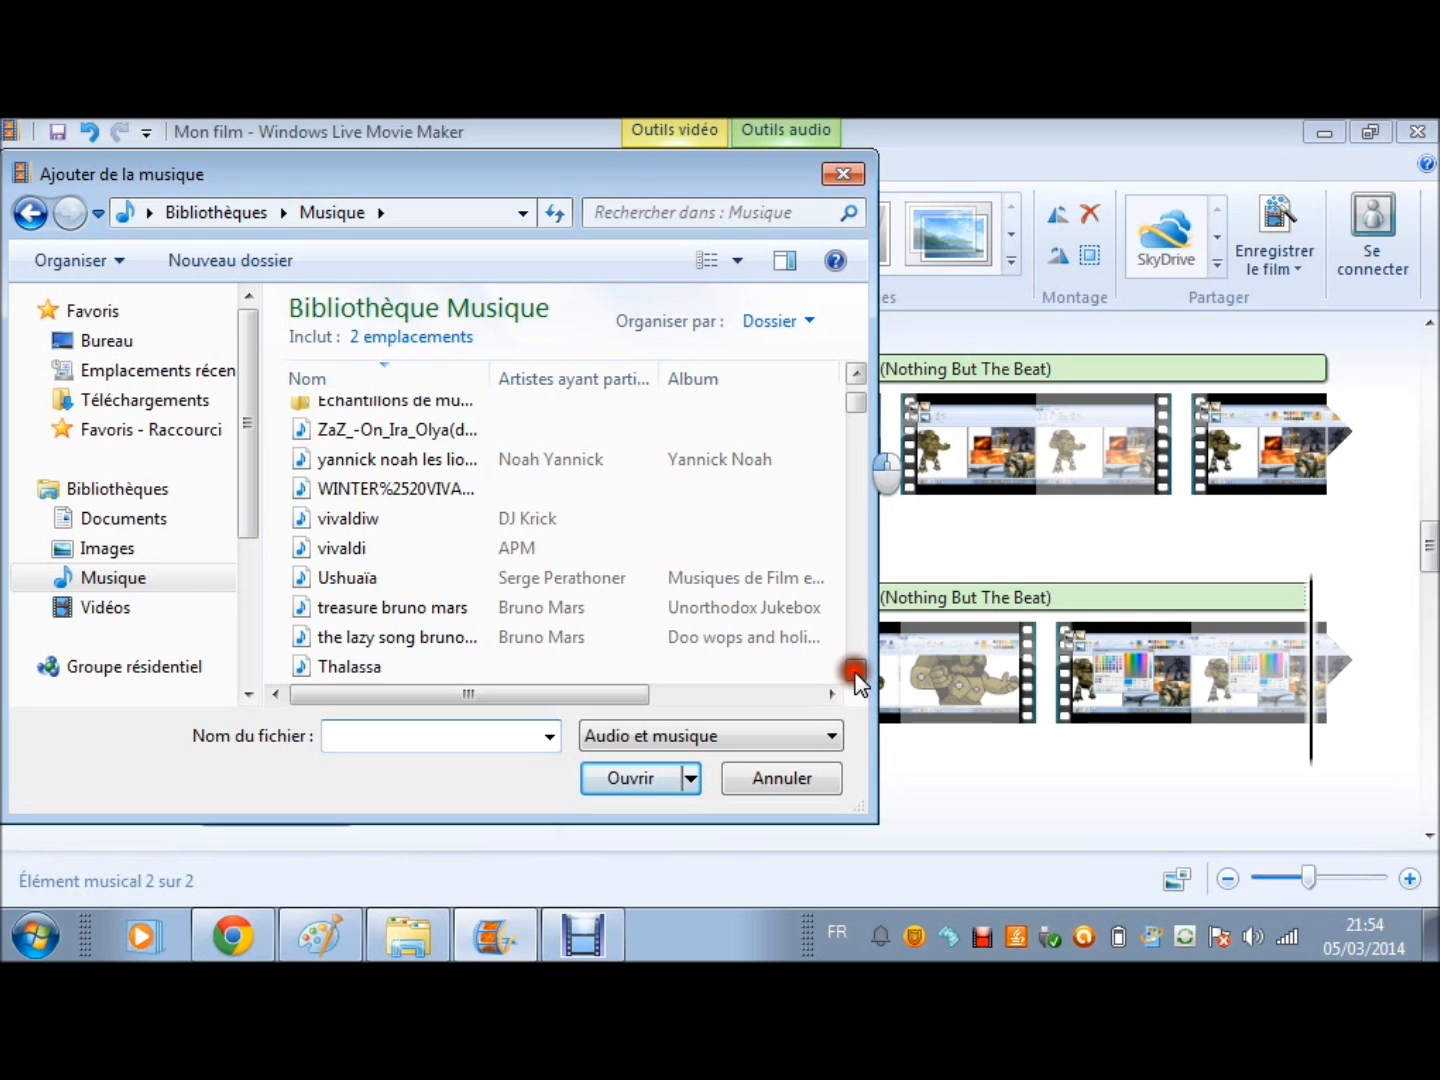
click(395, 488)
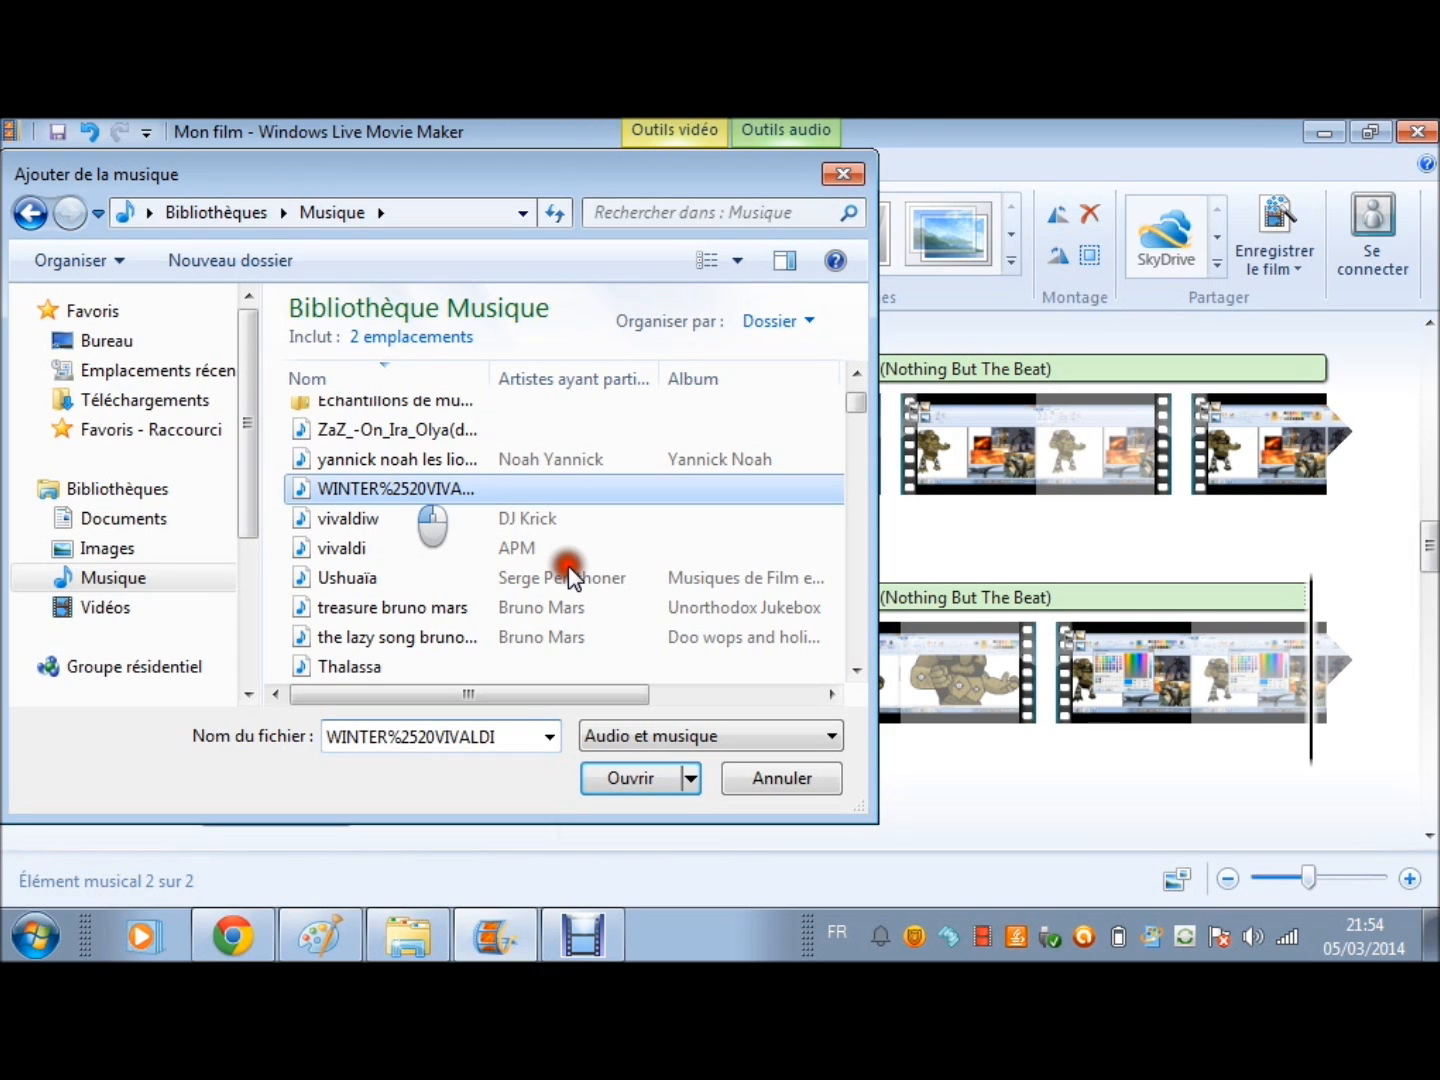
key(Return)
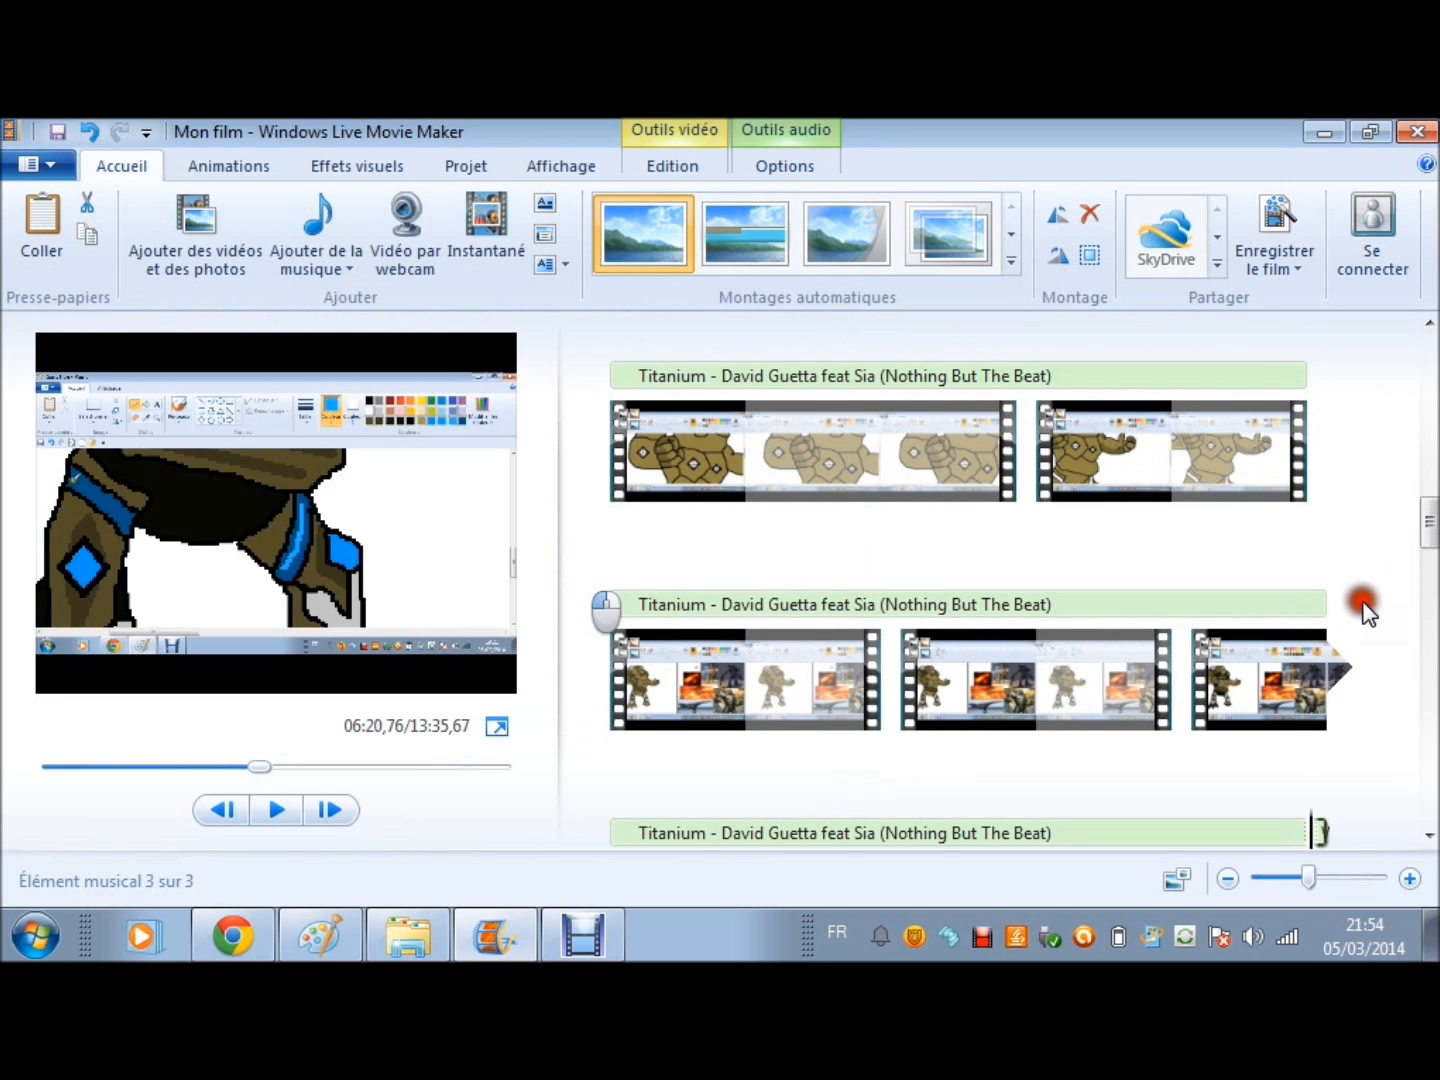
Step: Listen to parts of the "WINTER%2520VIVALDI" track and set its end point at 08:35,45
scroll(1365, 609, down, 5)
click(1130, 728)
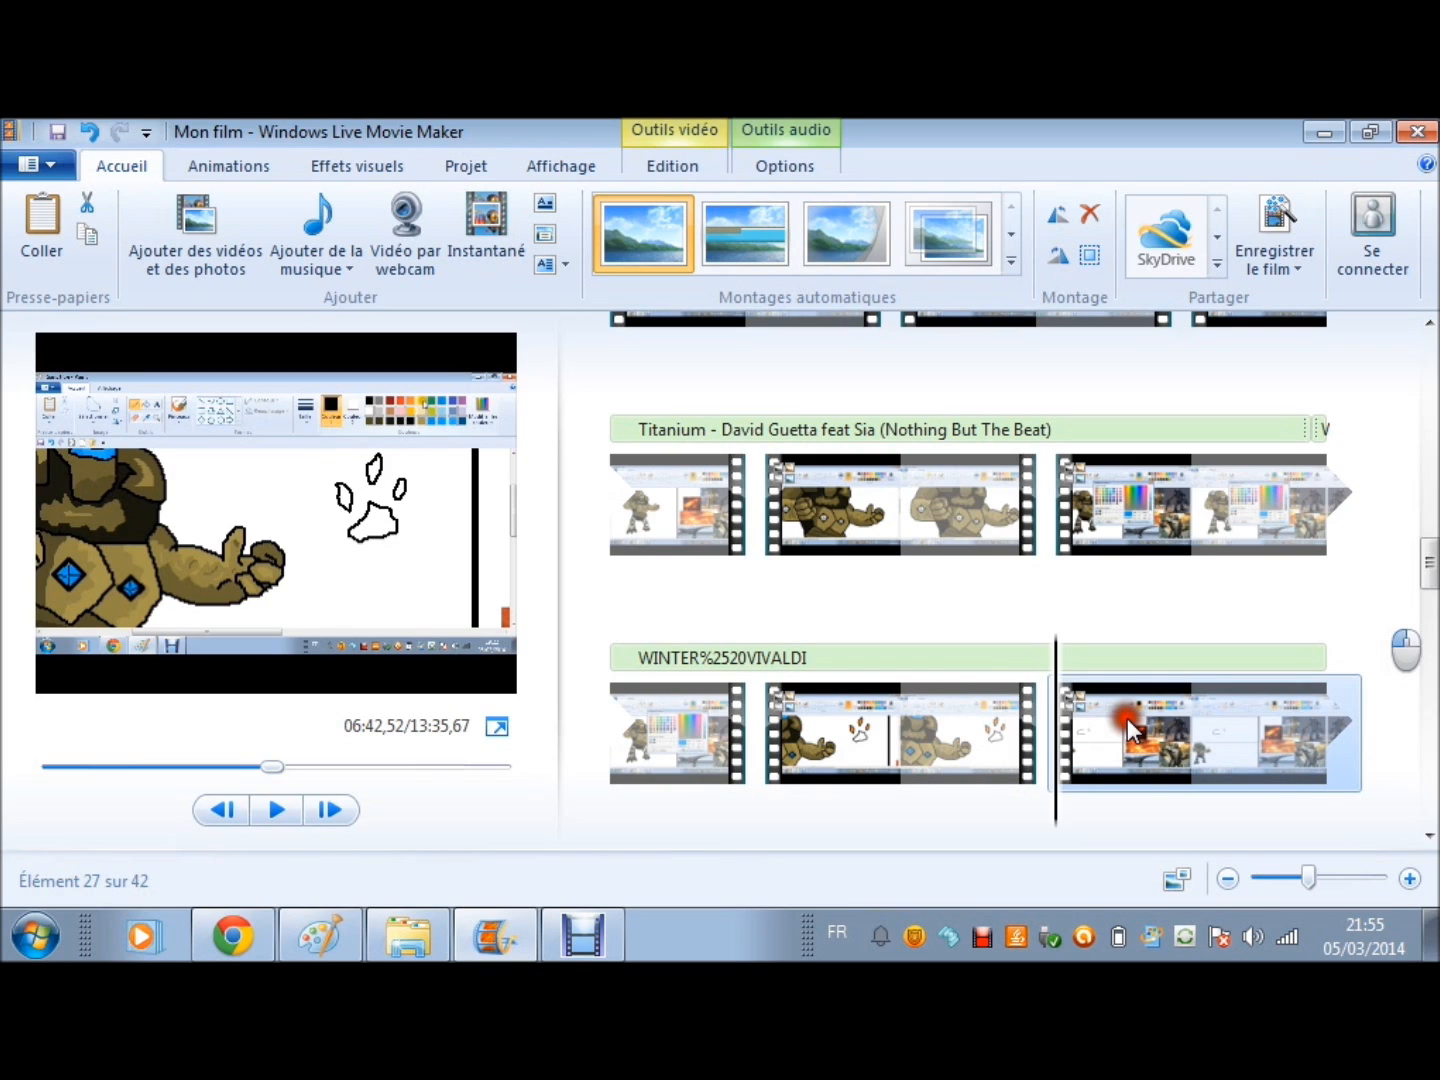
click(1128, 728)
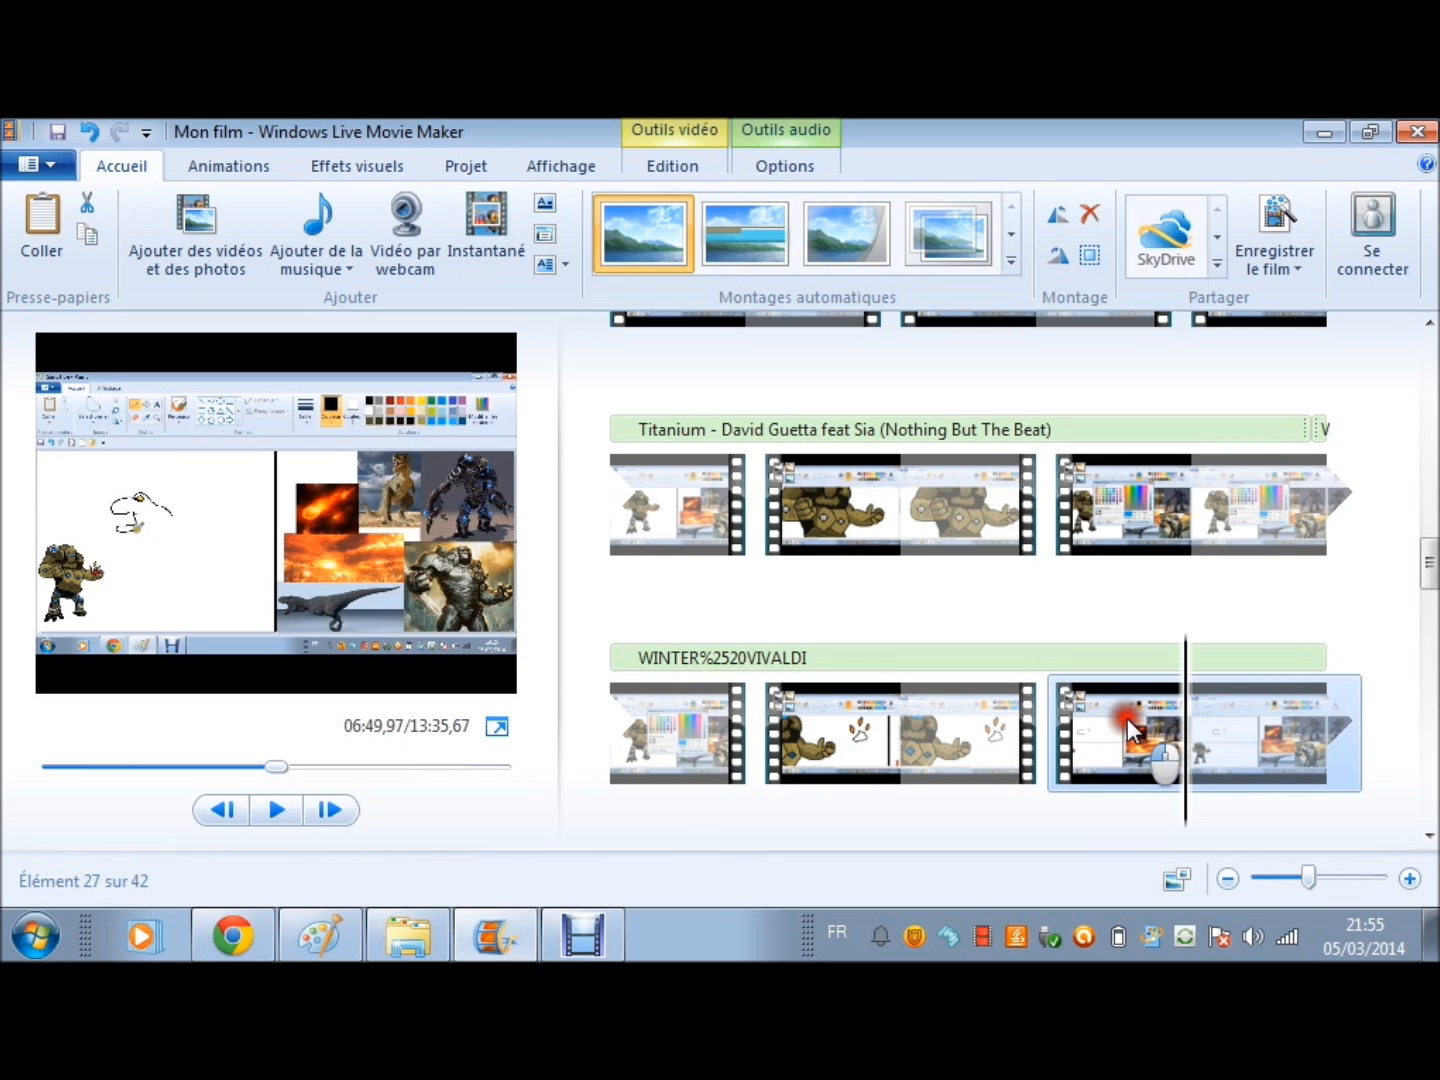
scroll(1129, 728, down, 3)
click(810, 605)
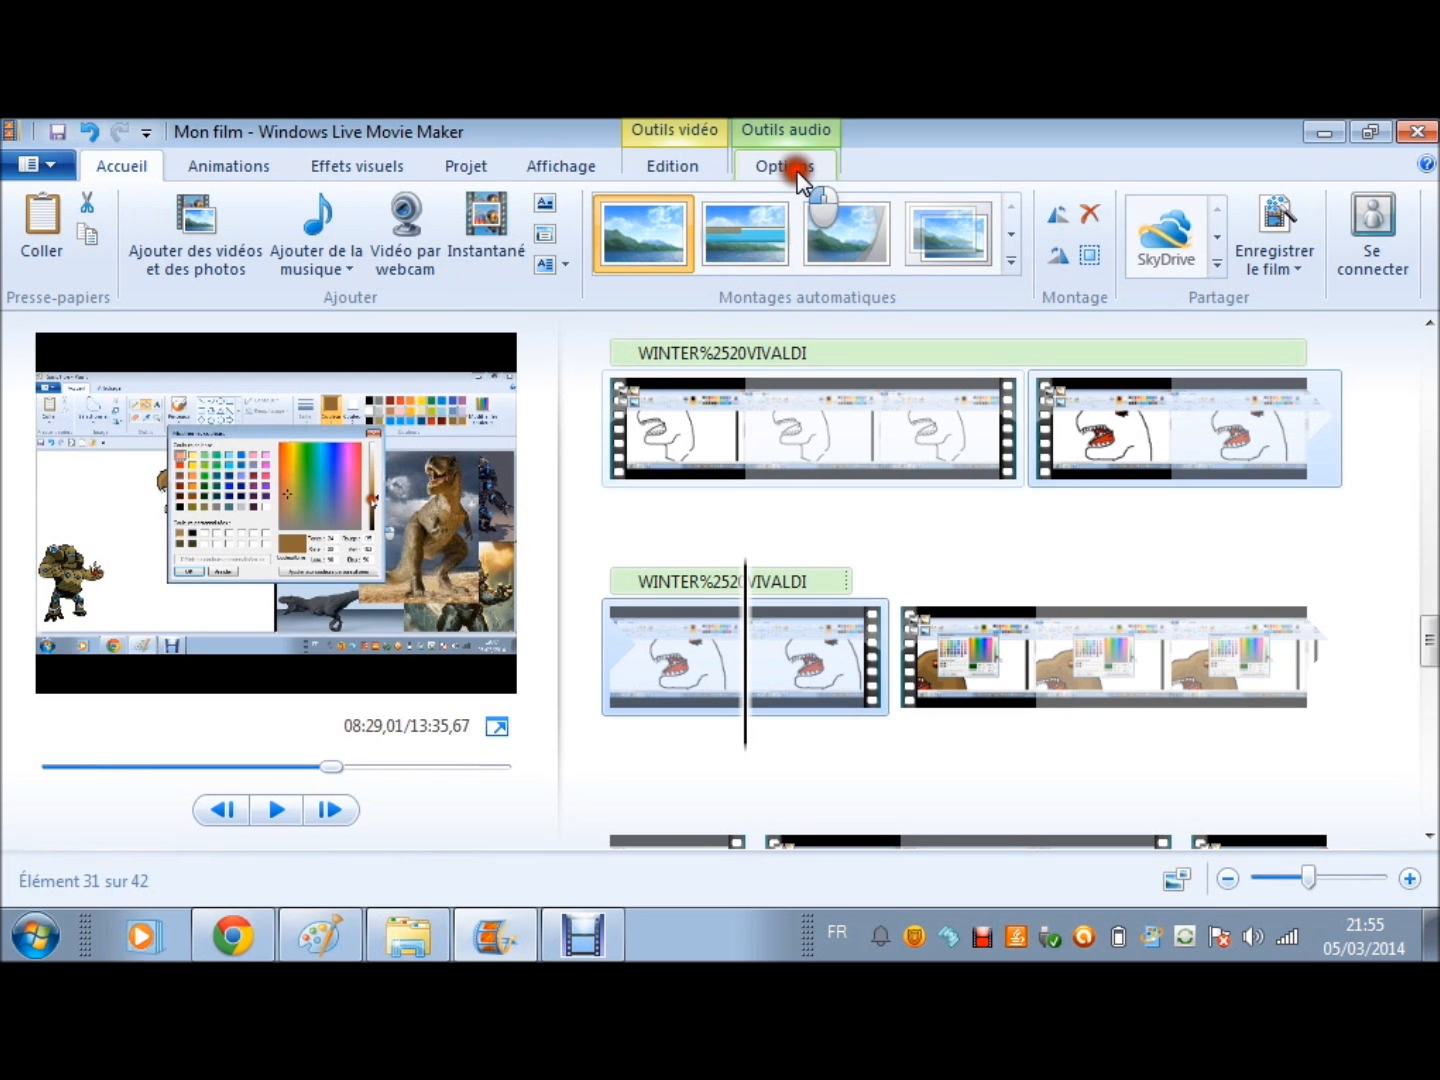
click(790, 168)
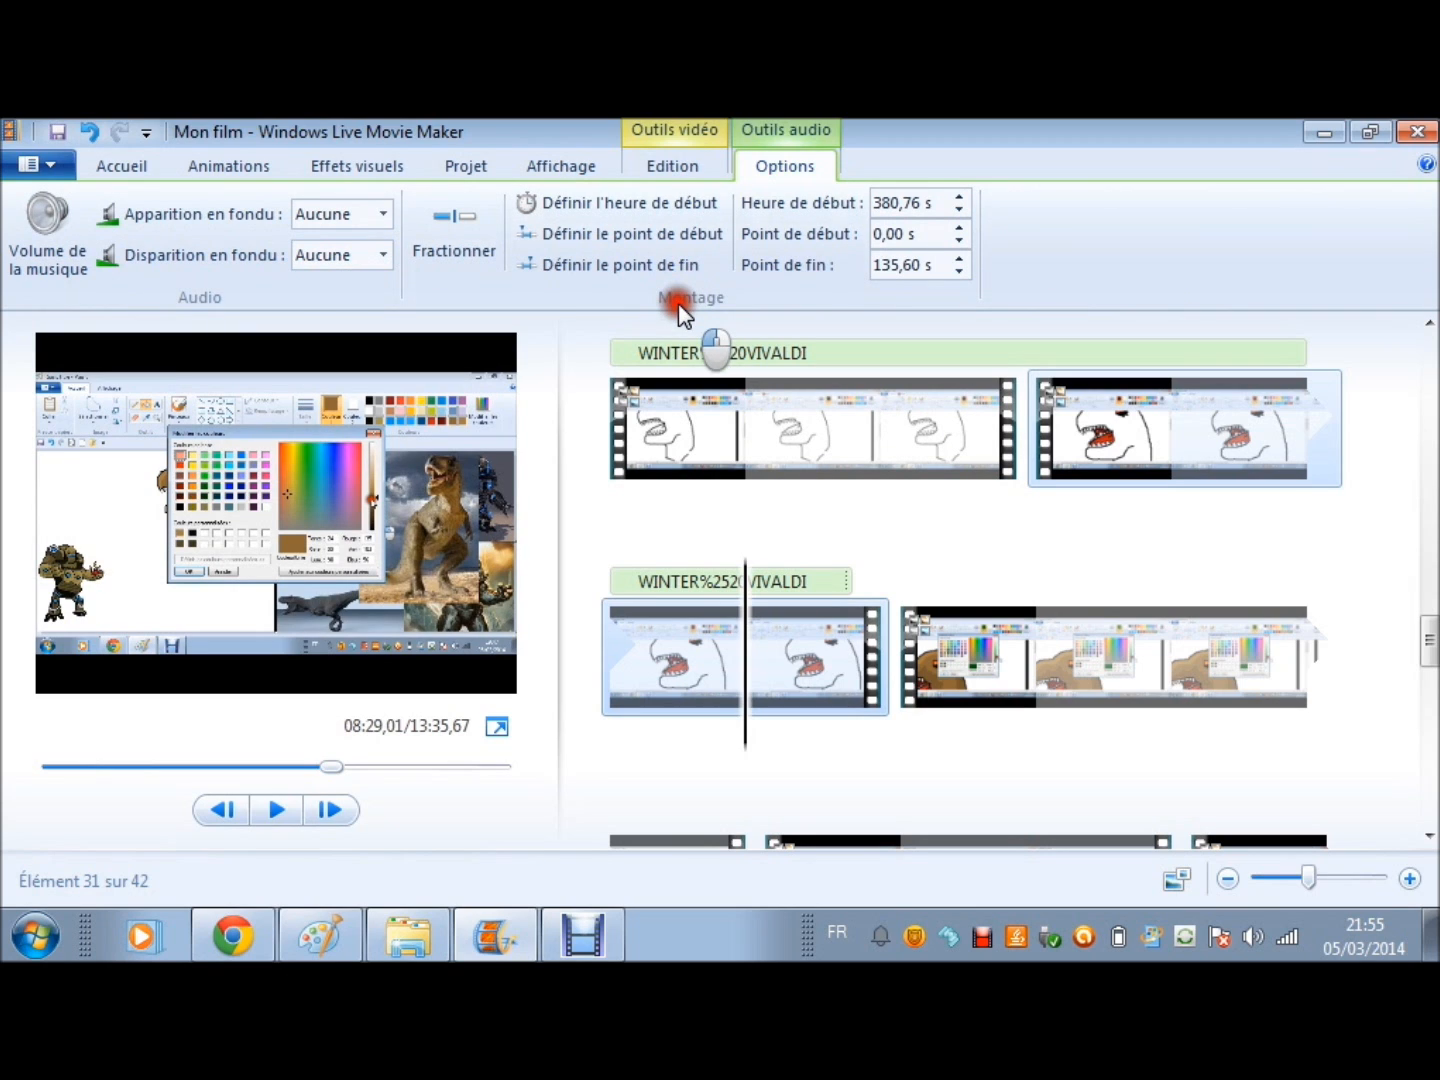
key(space)
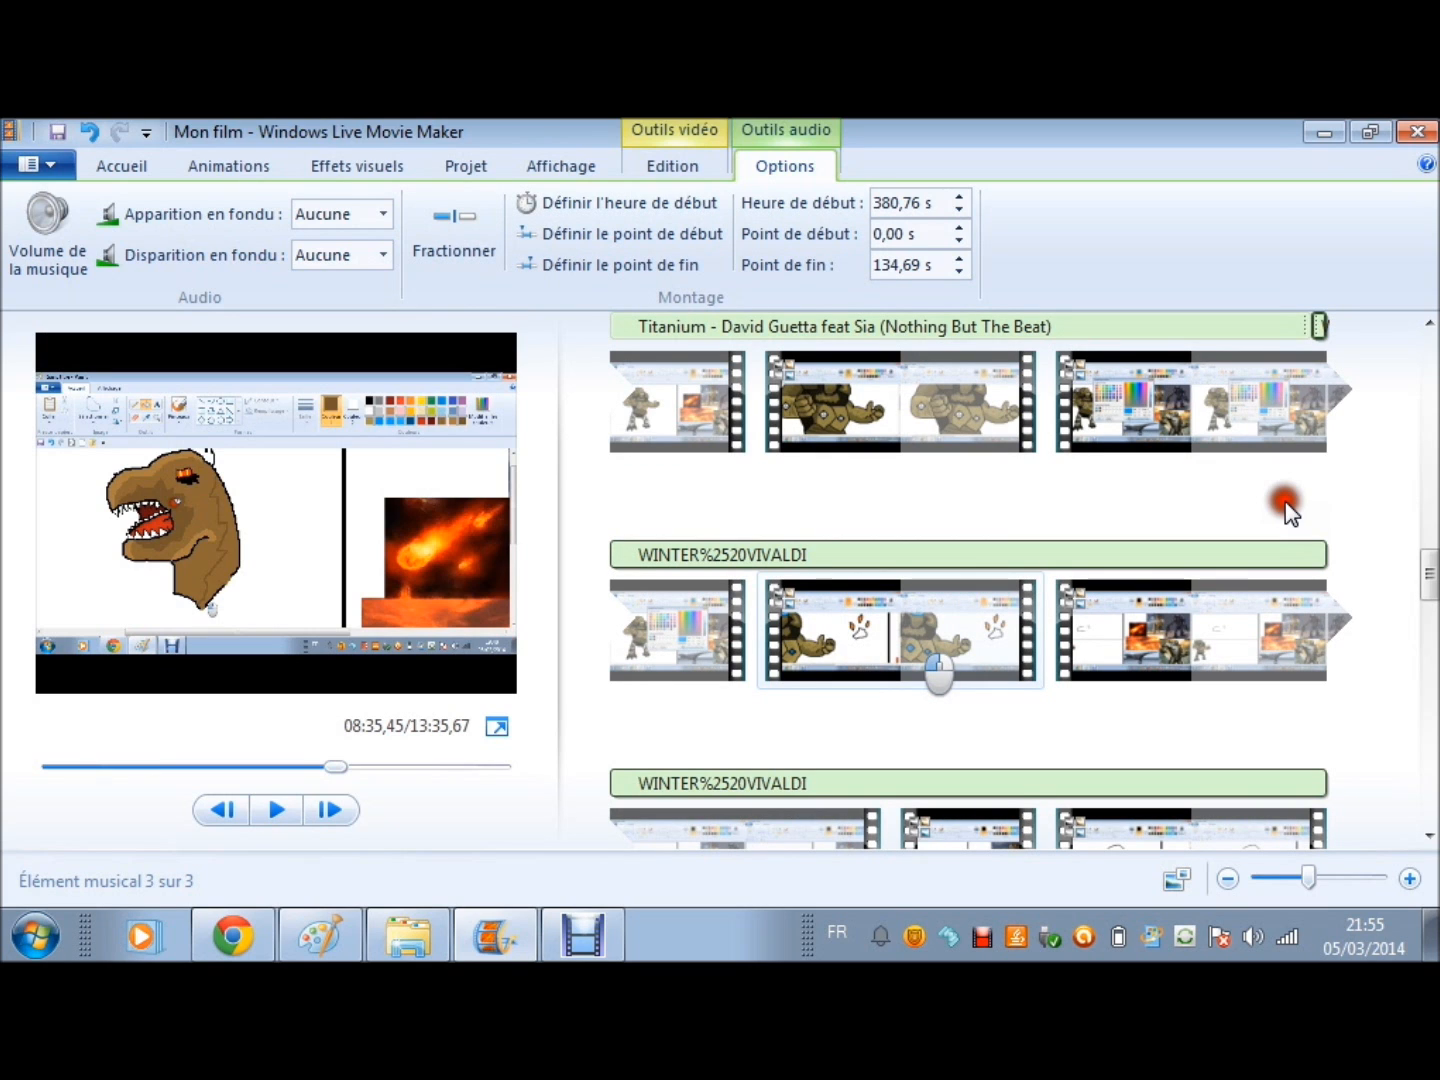
Step: Insert the "Brontosaurus" track from the Youtube music folder at the current point, right after "WINTER%2520VIVALDI"
scroll(1288, 510, down, 5)
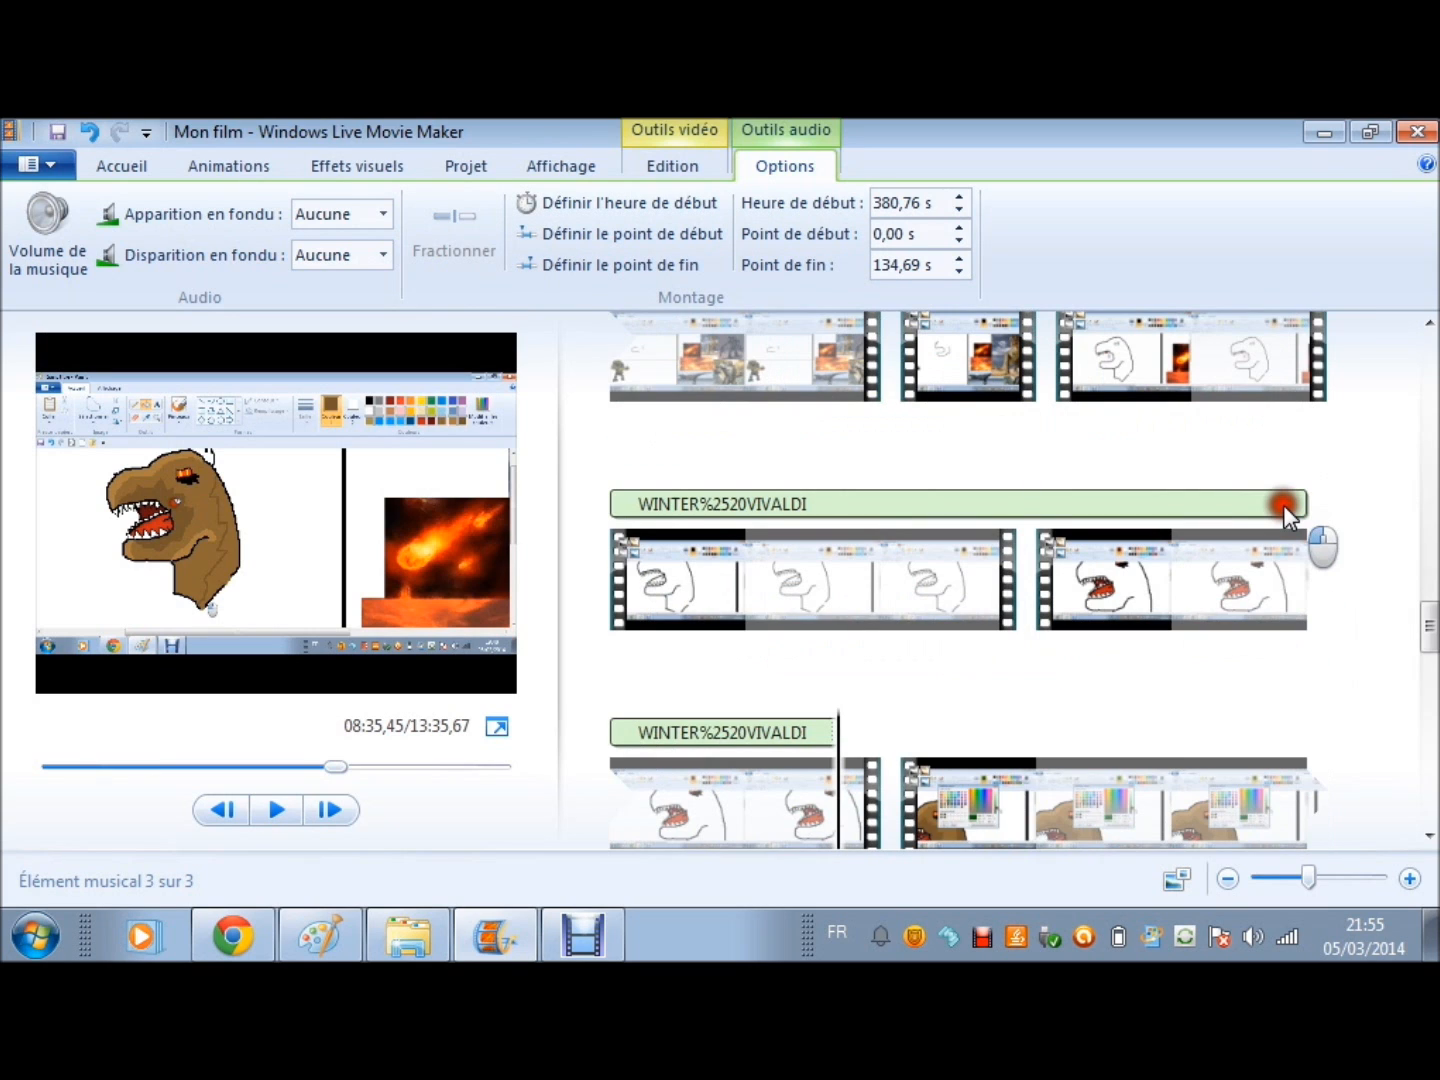
scroll(1283, 506, down, 1)
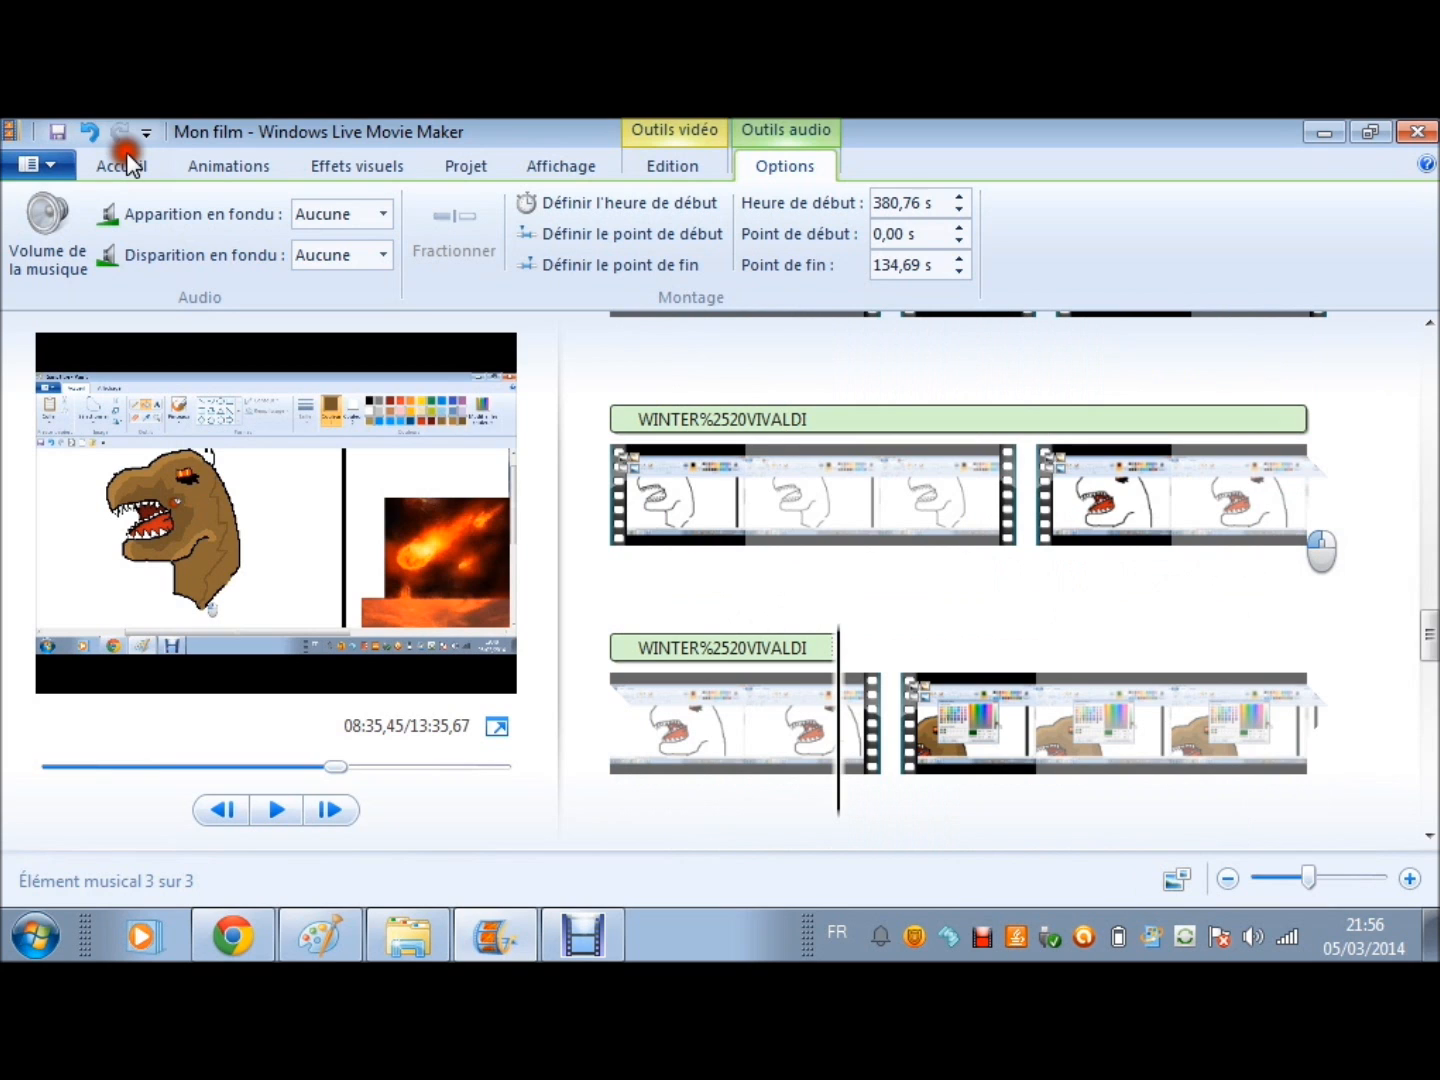
click(126, 152)
scroll(382, 289, down, 2)
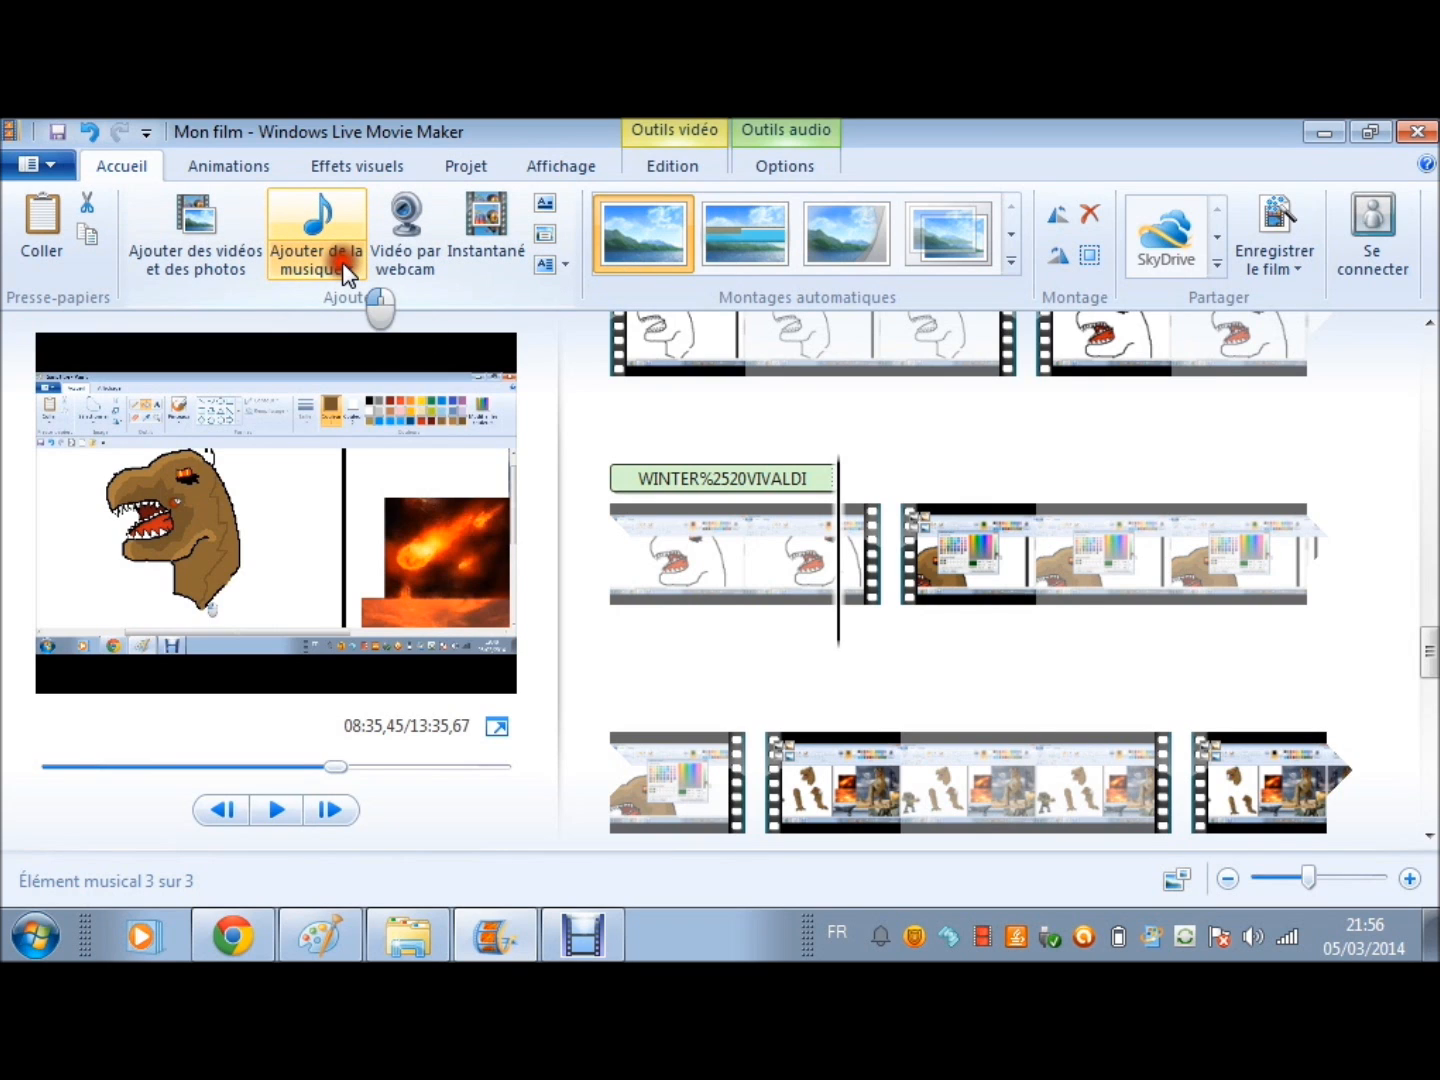
click(344, 270)
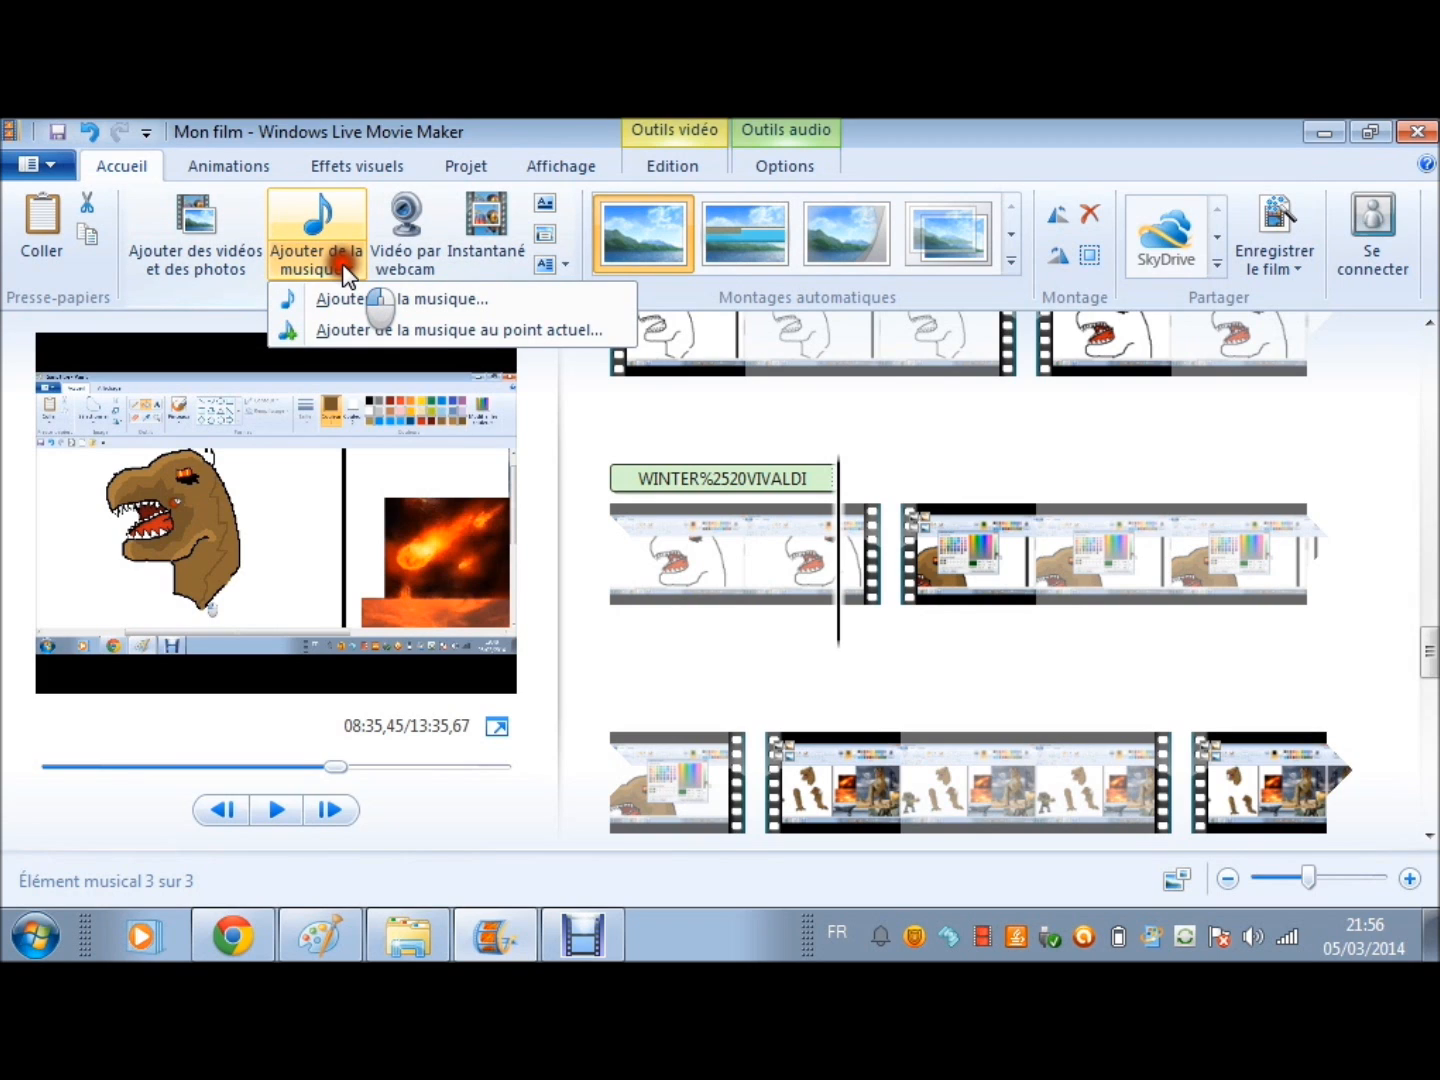
click(730, 484)
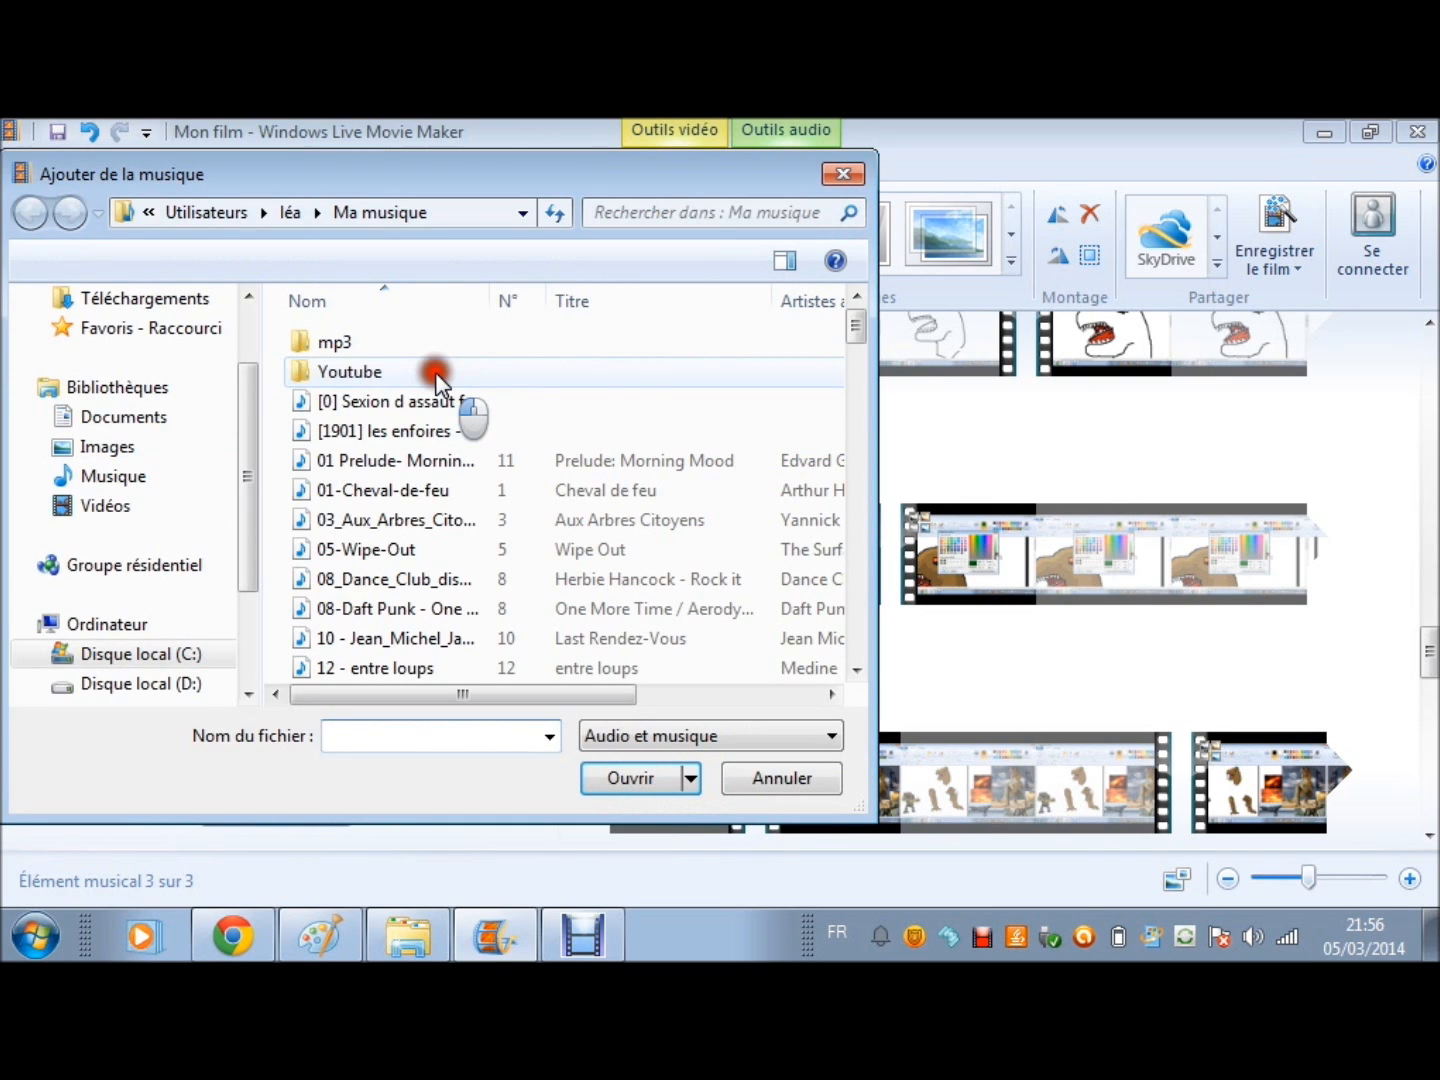
double_click(437, 373)
drag(856, 330, 856, 640)
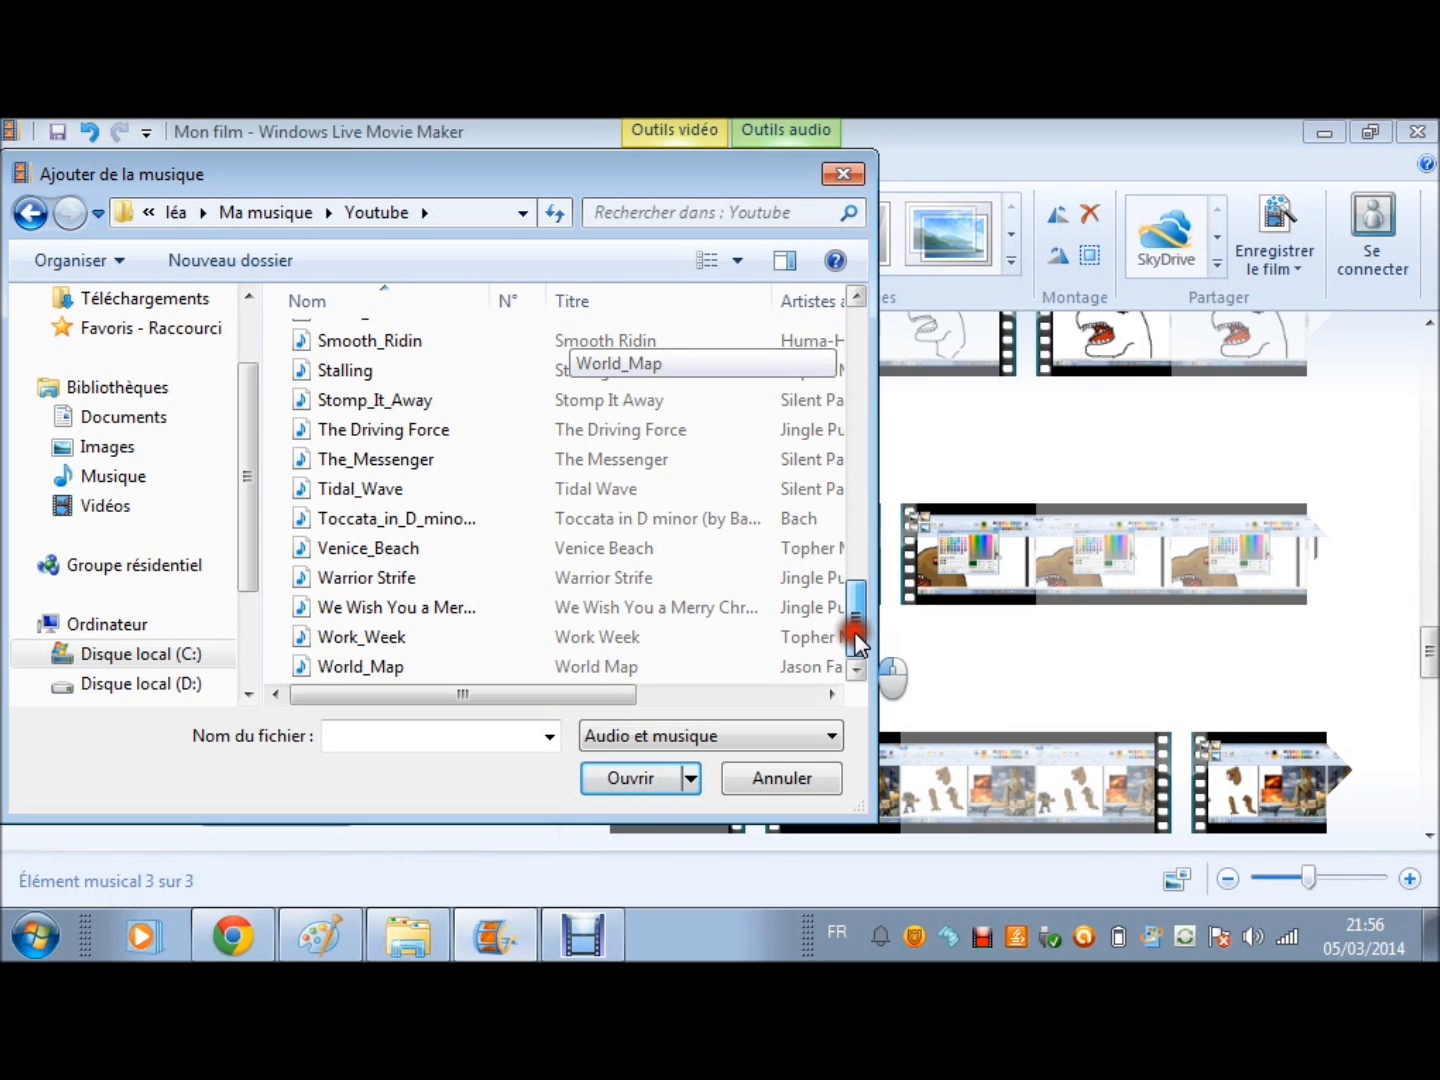
drag(857, 640, 858, 358)
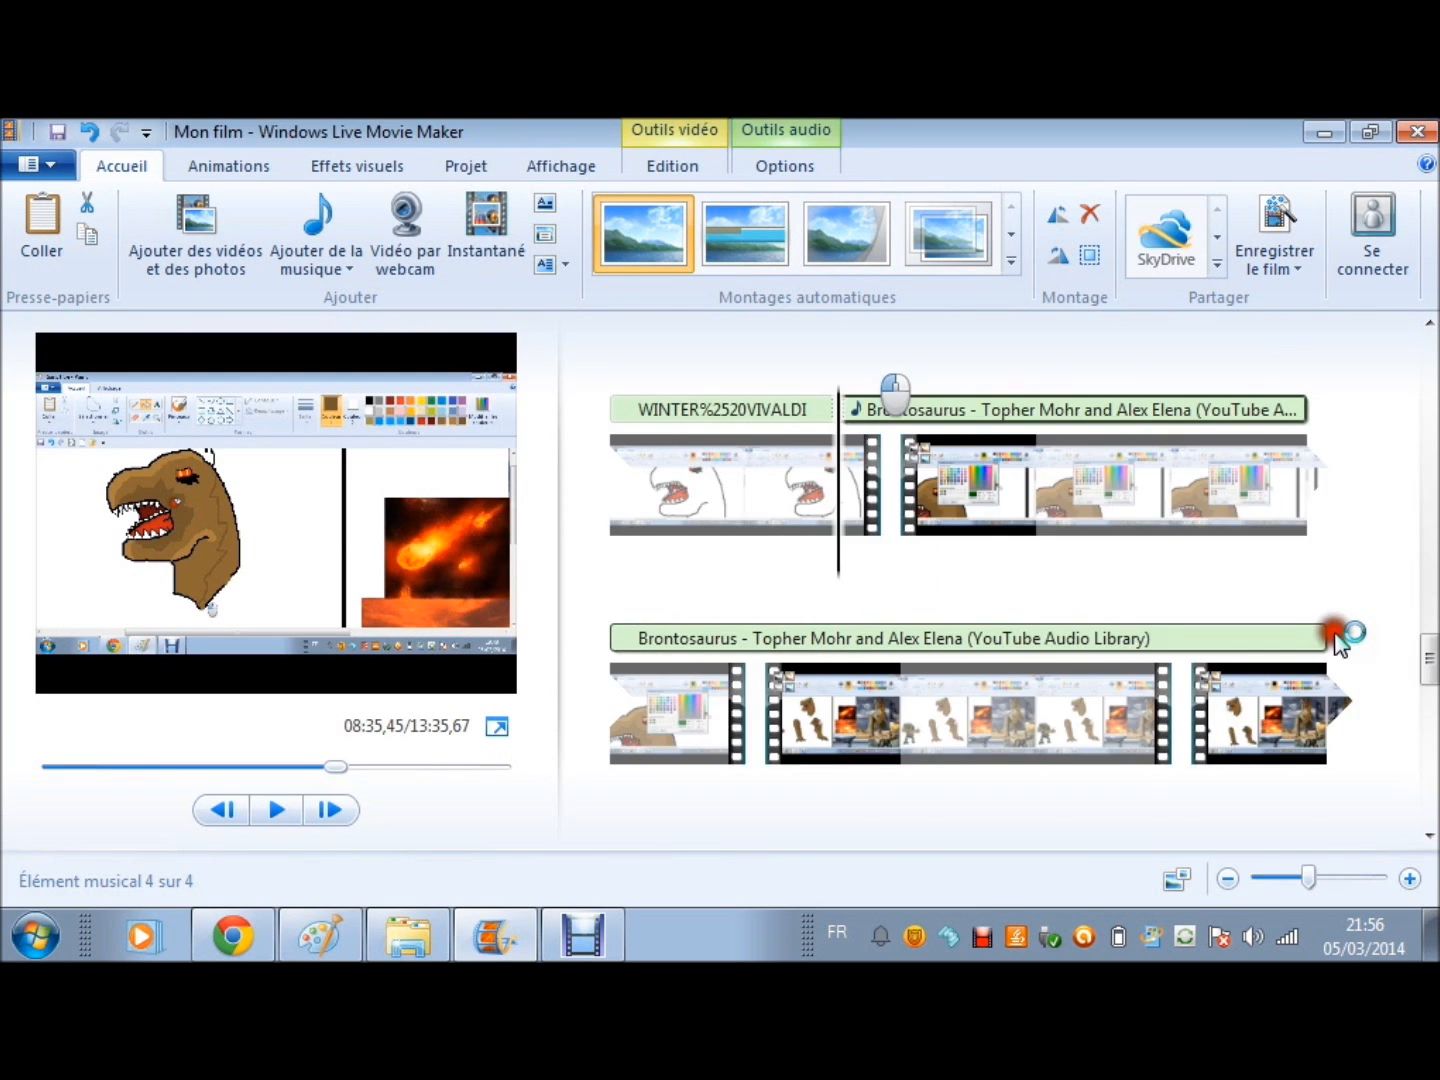
Step: Look through the timeline to see how far the "Brontosaurus" track extends and which following clips have no music
scroll(1334, 634, down, 2)
click(1060, 589)
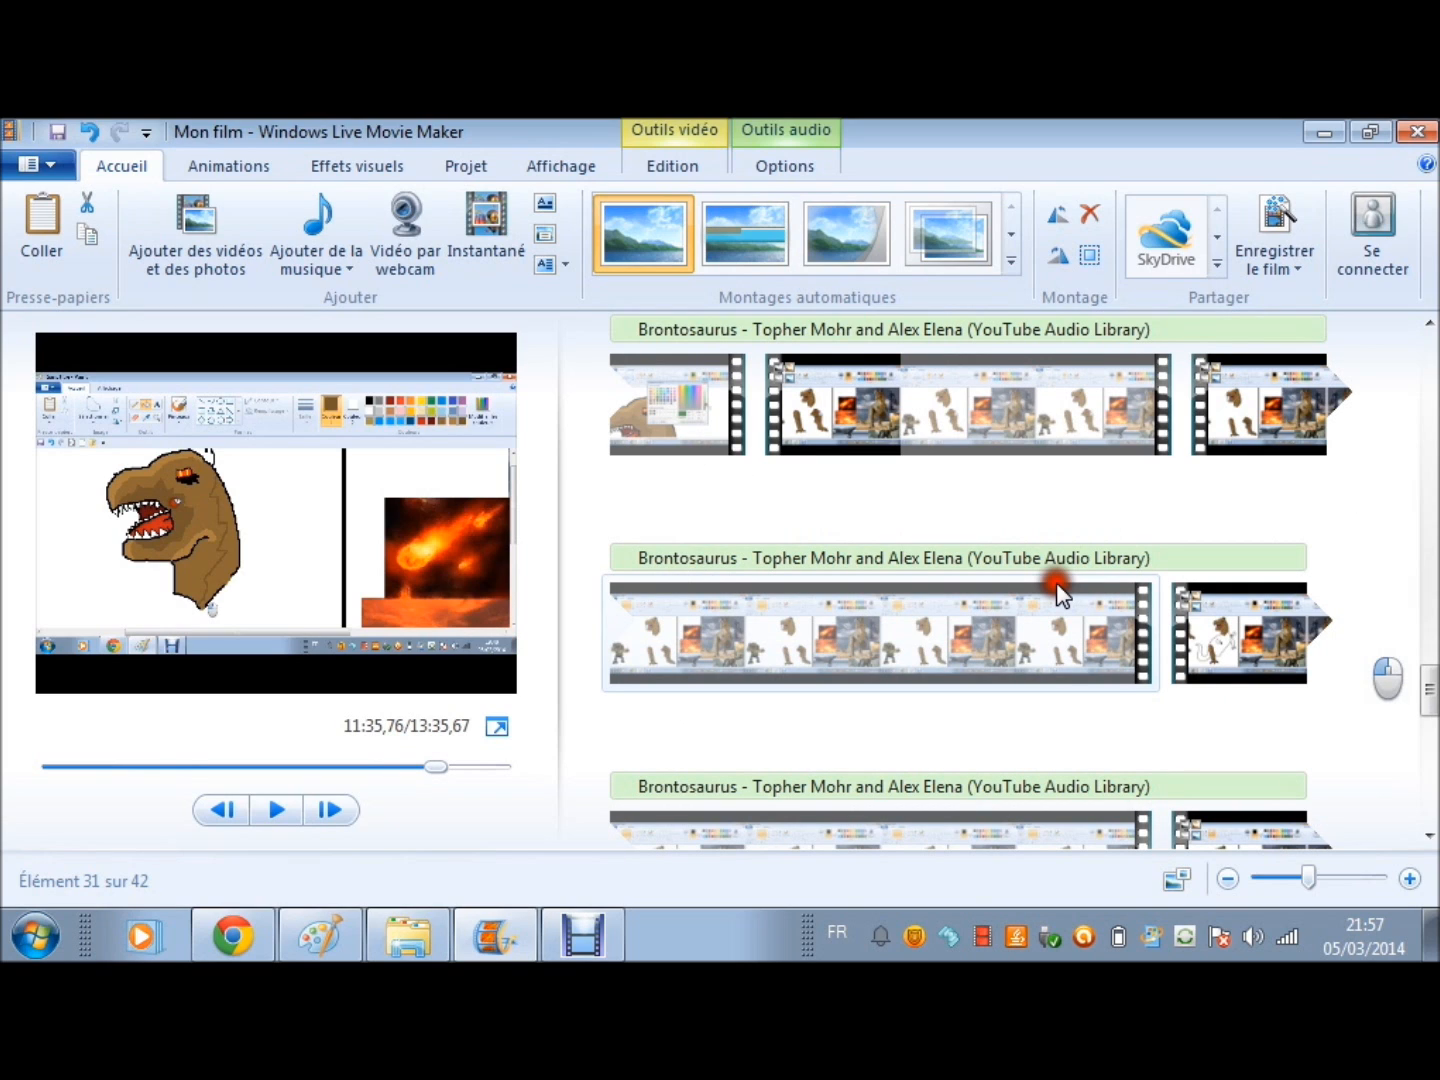
scroll(1060, 589, down, 2)
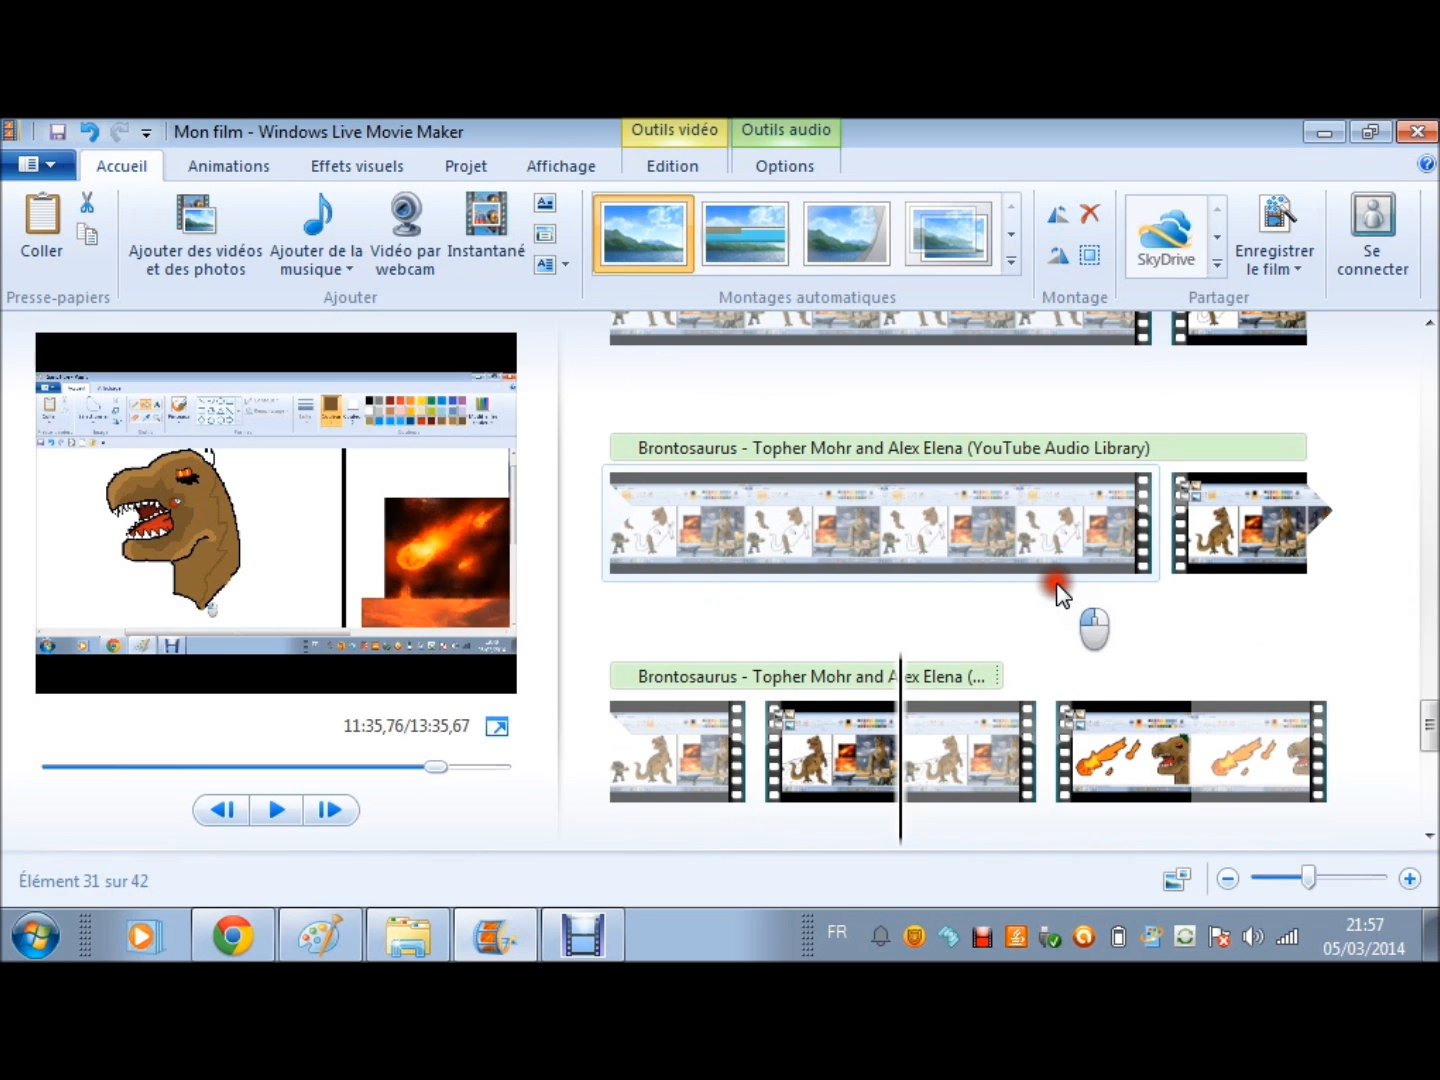
scroll(1059, 592, down, 3)
click(798, 612)
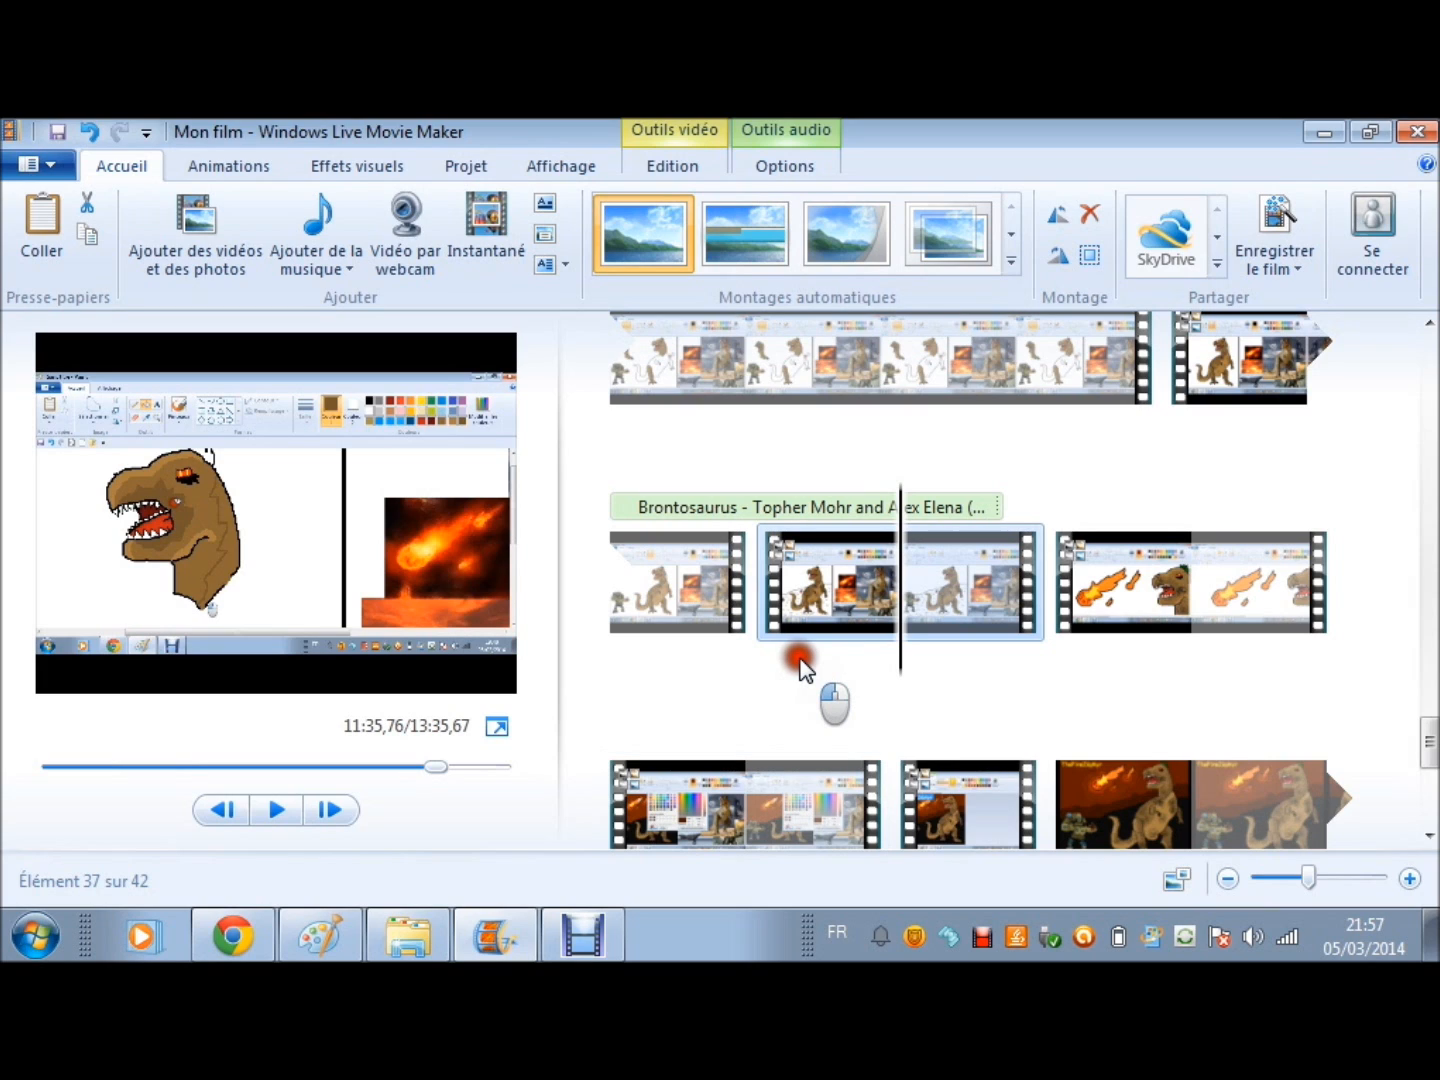
click(897, 509)
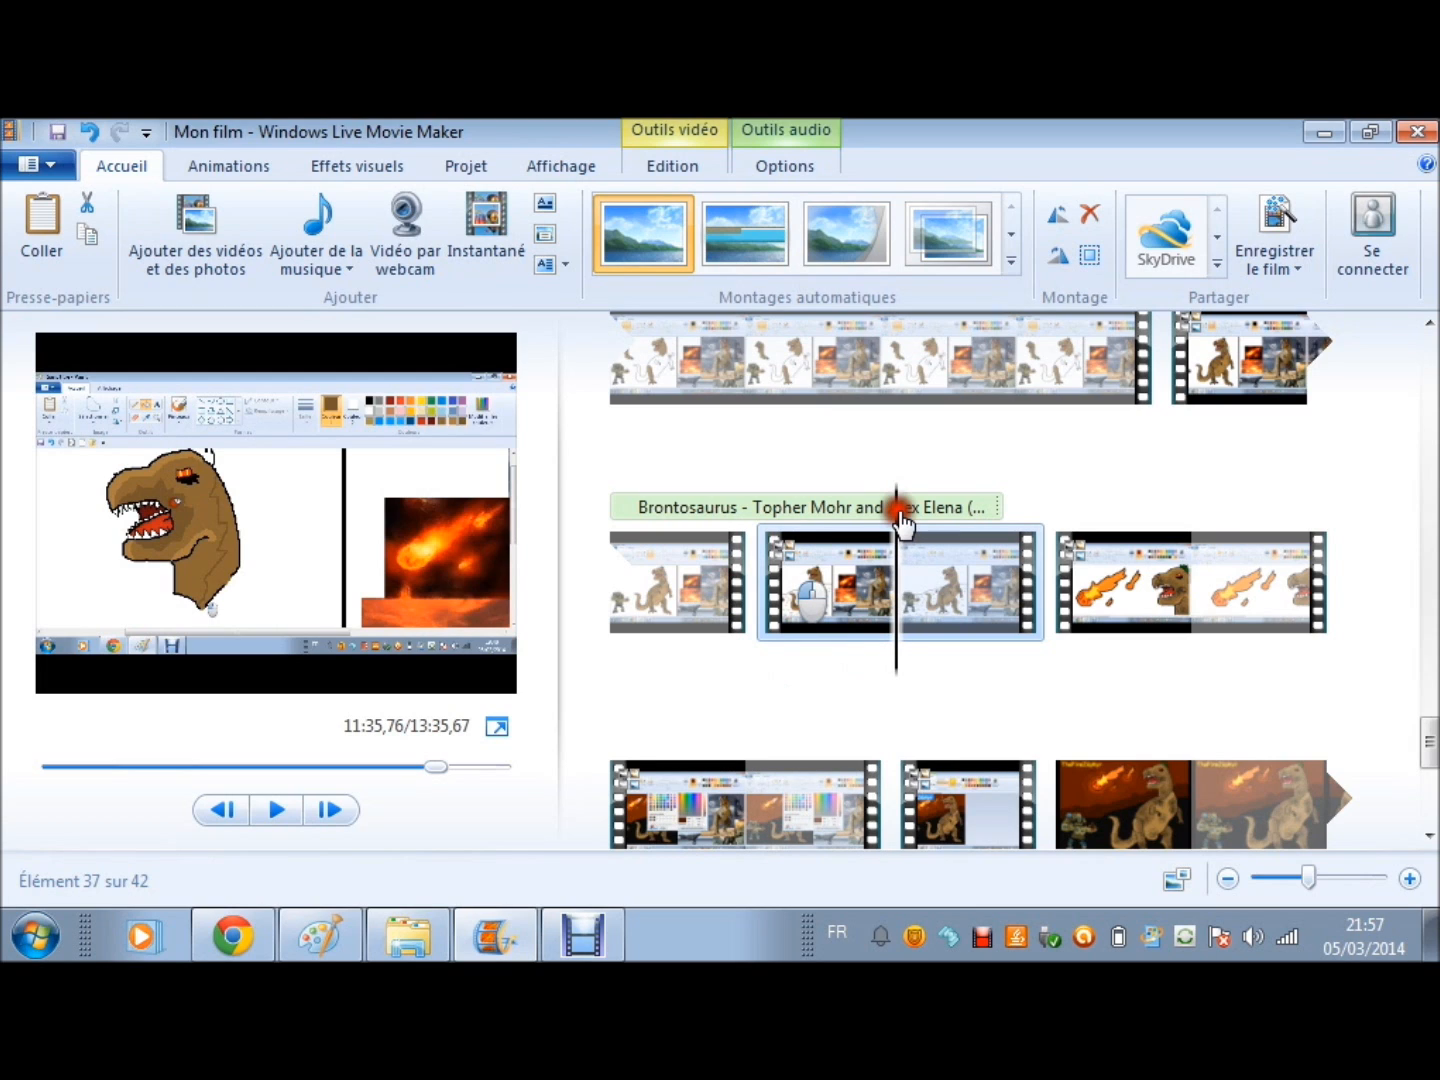
drag(899, 512, 801, 514)
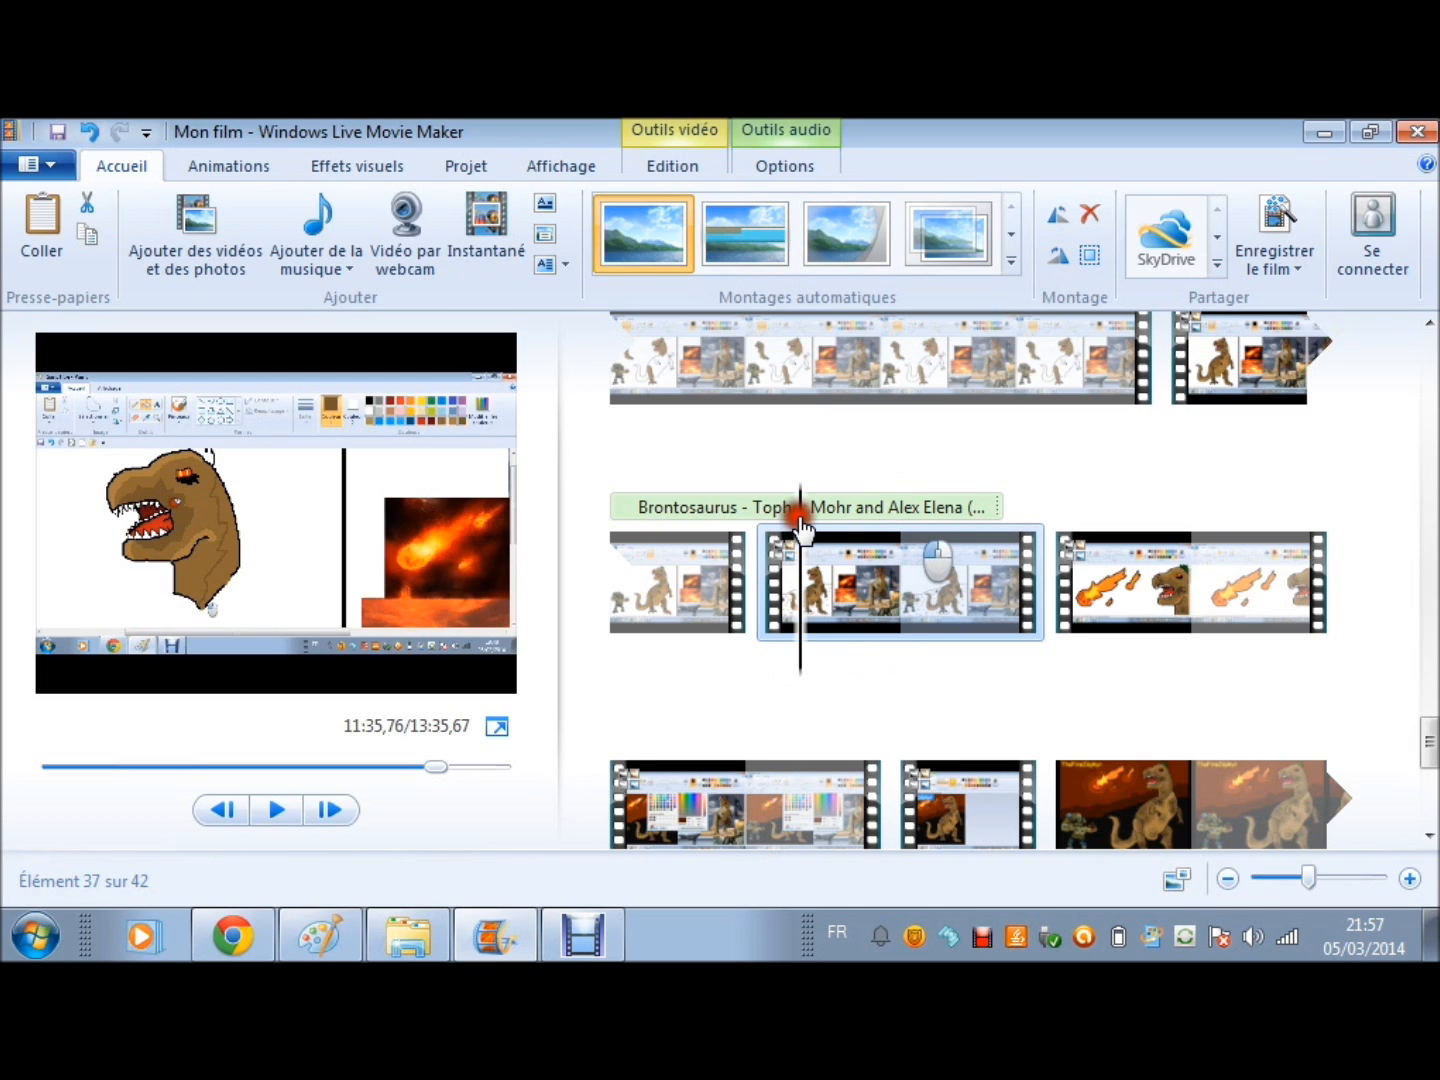
click(275, 811)
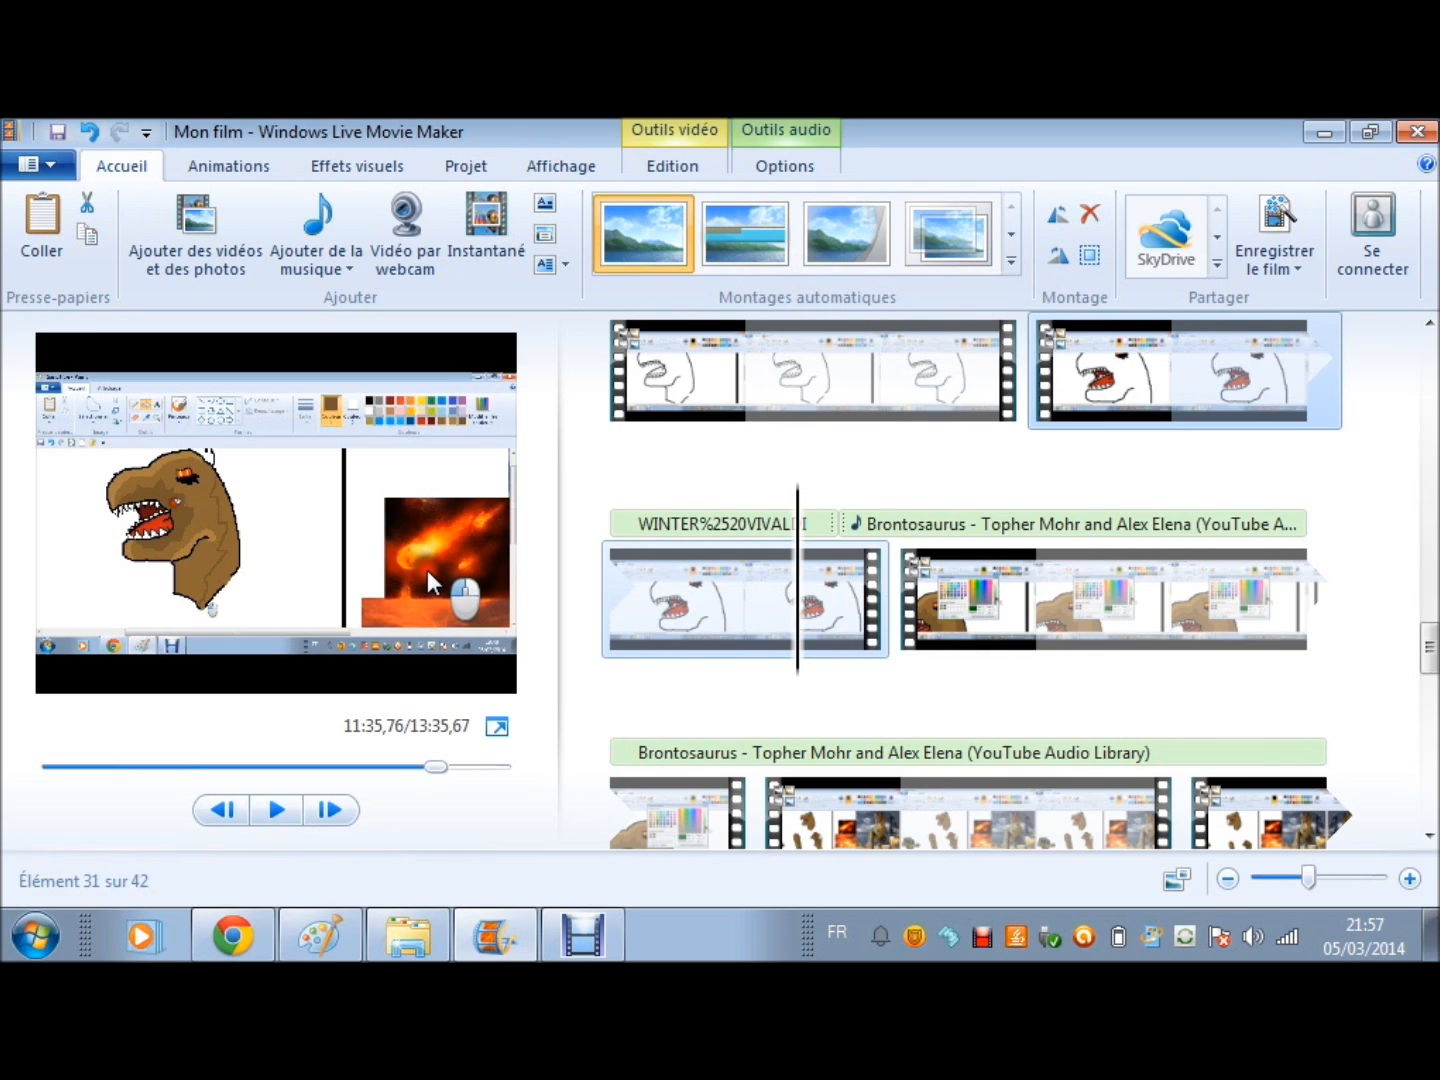
scroll(872, 660, down, 3)
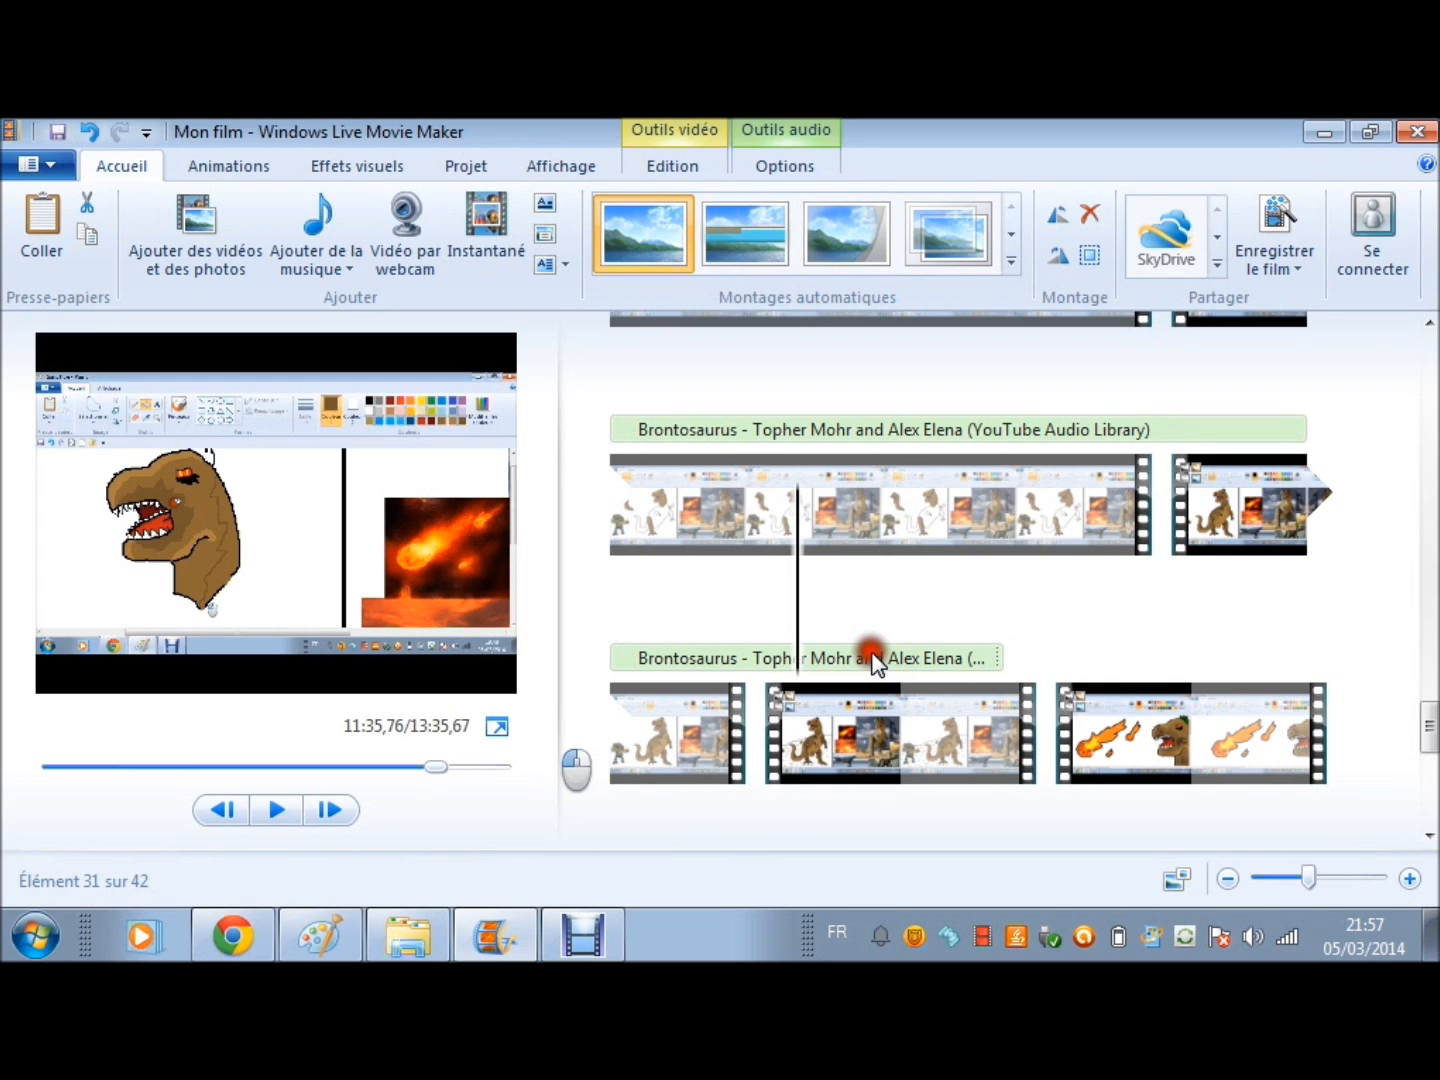
scroll(874, 661, down, 3)
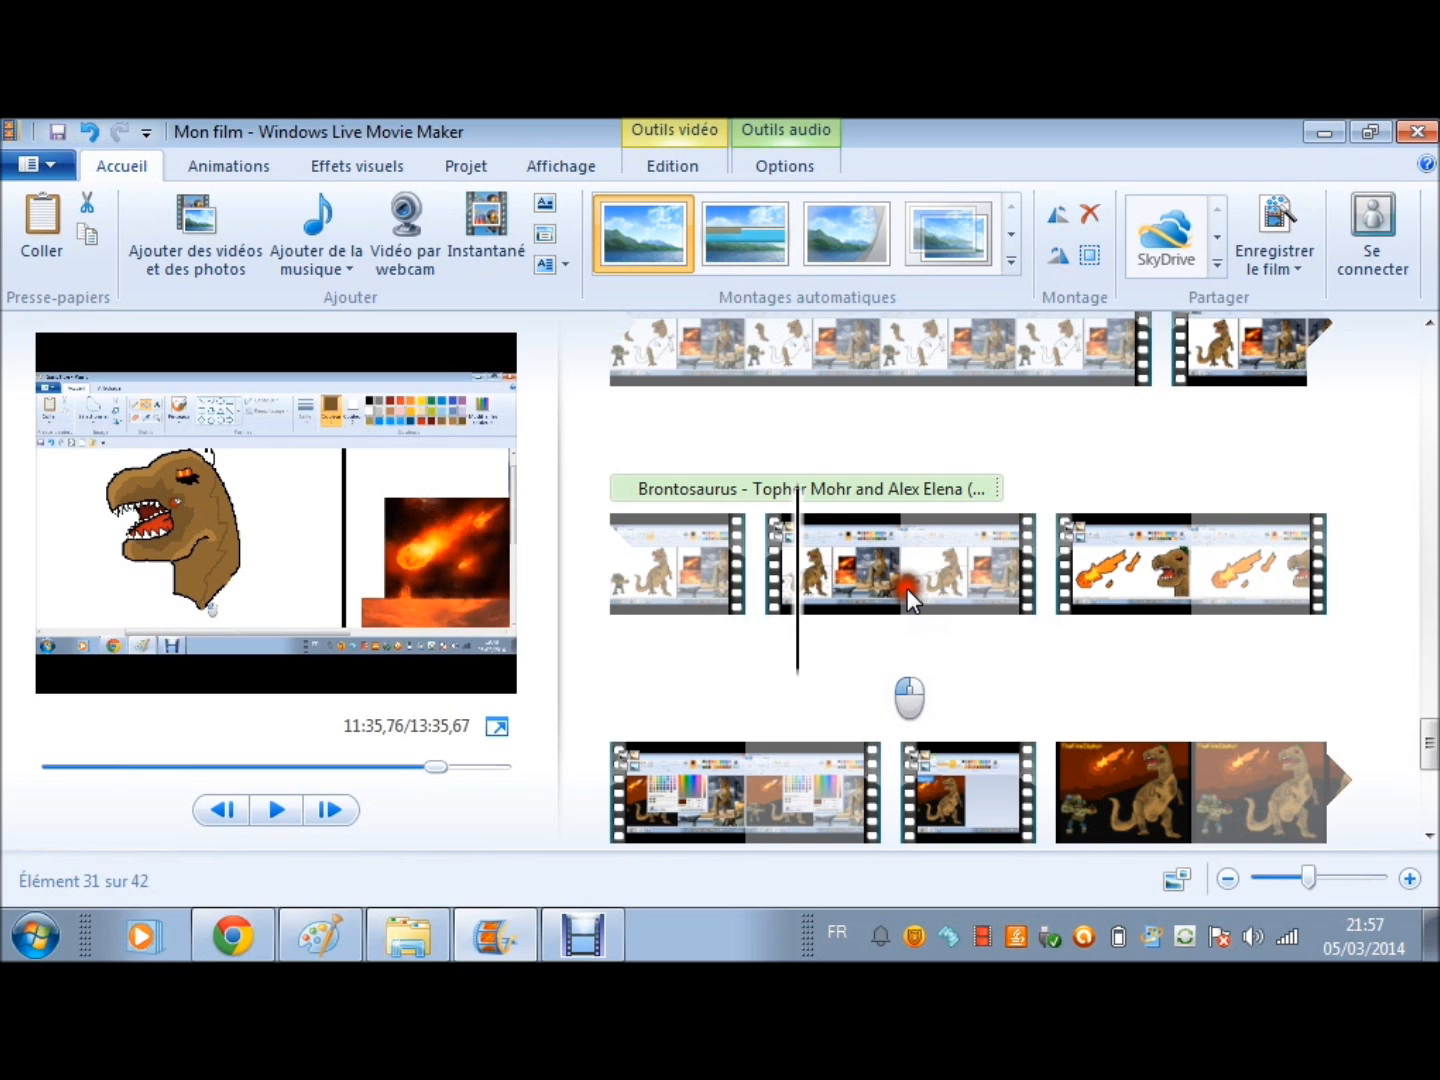
click(907, 599)
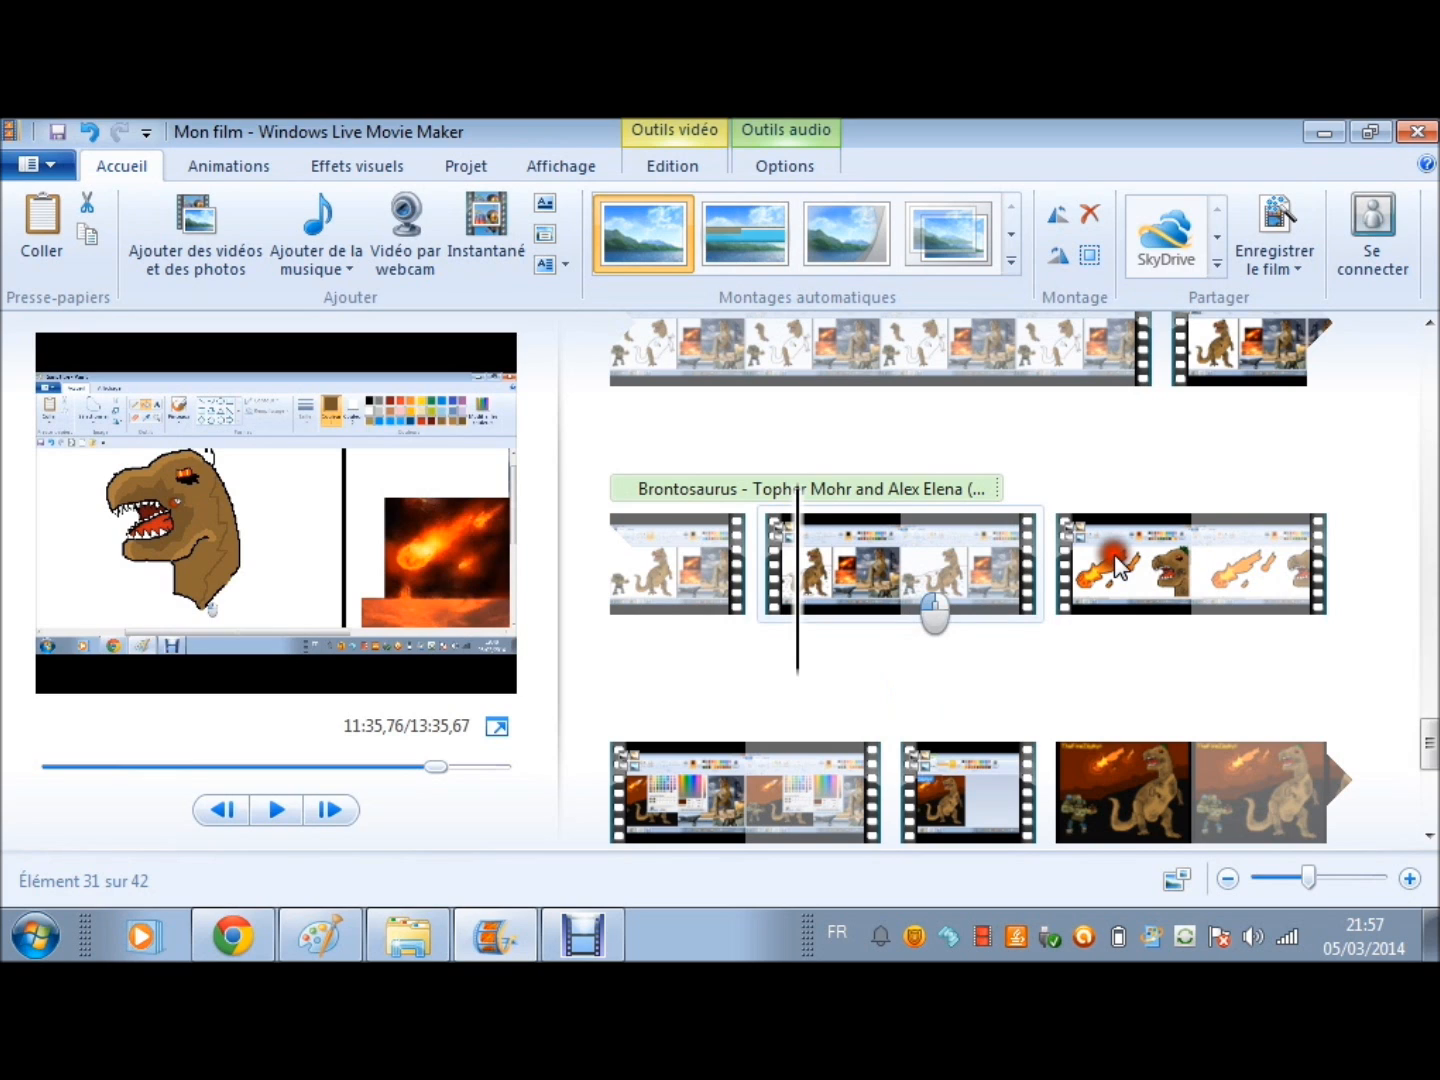
click(1117, 567)
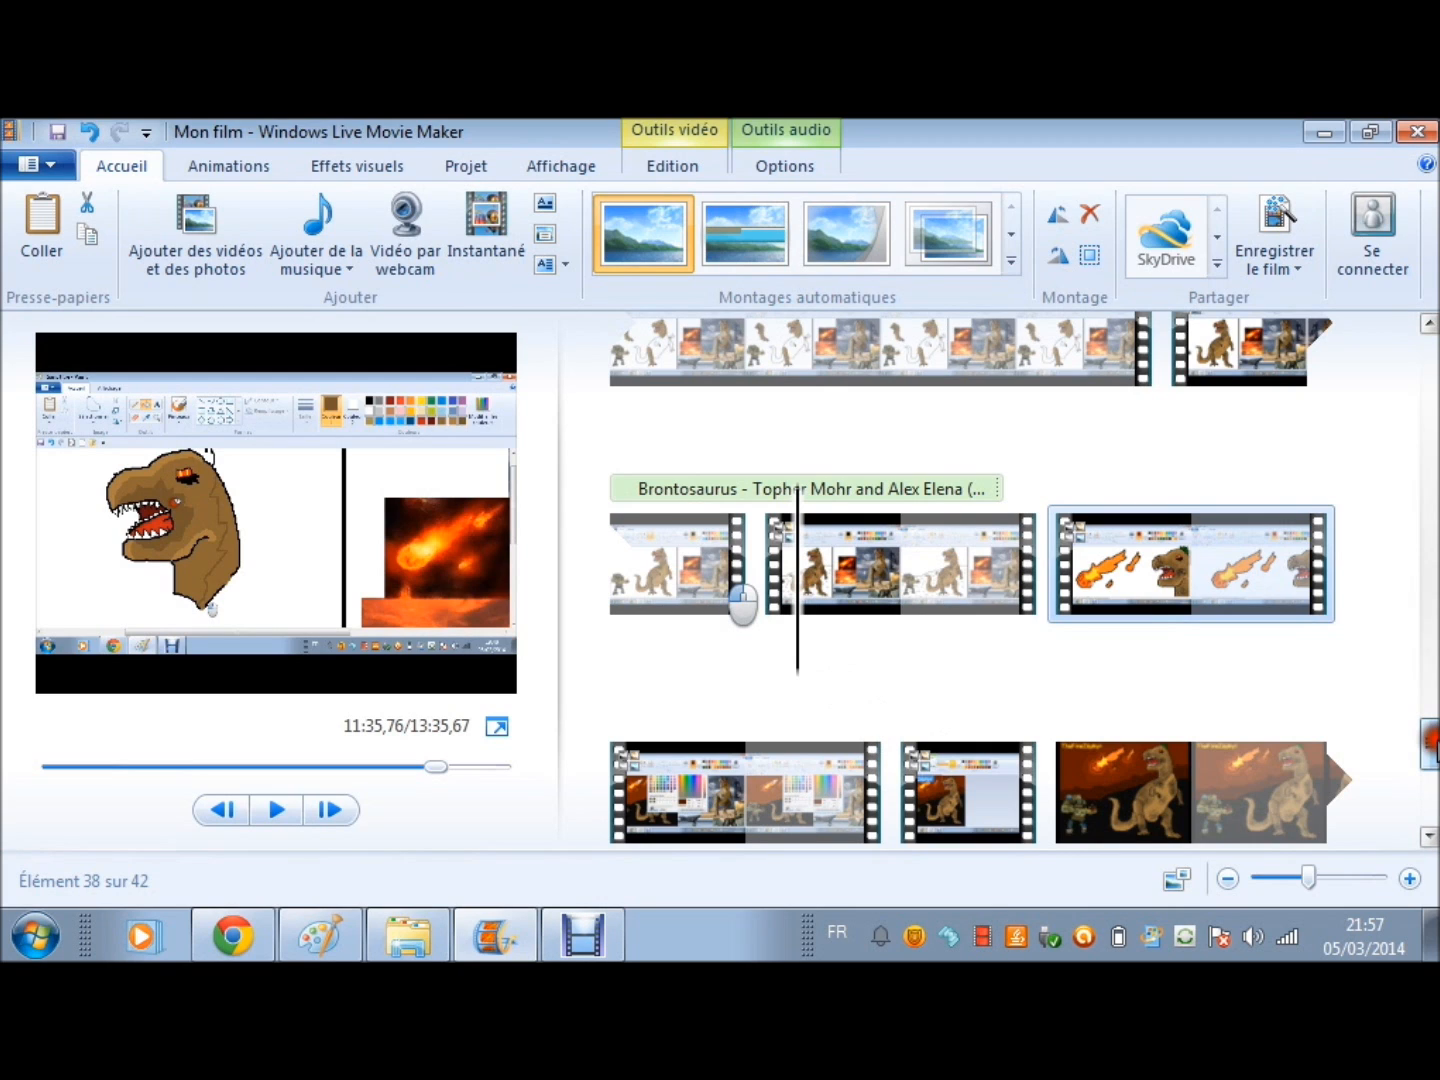
scroll(743, 603, up, 1)
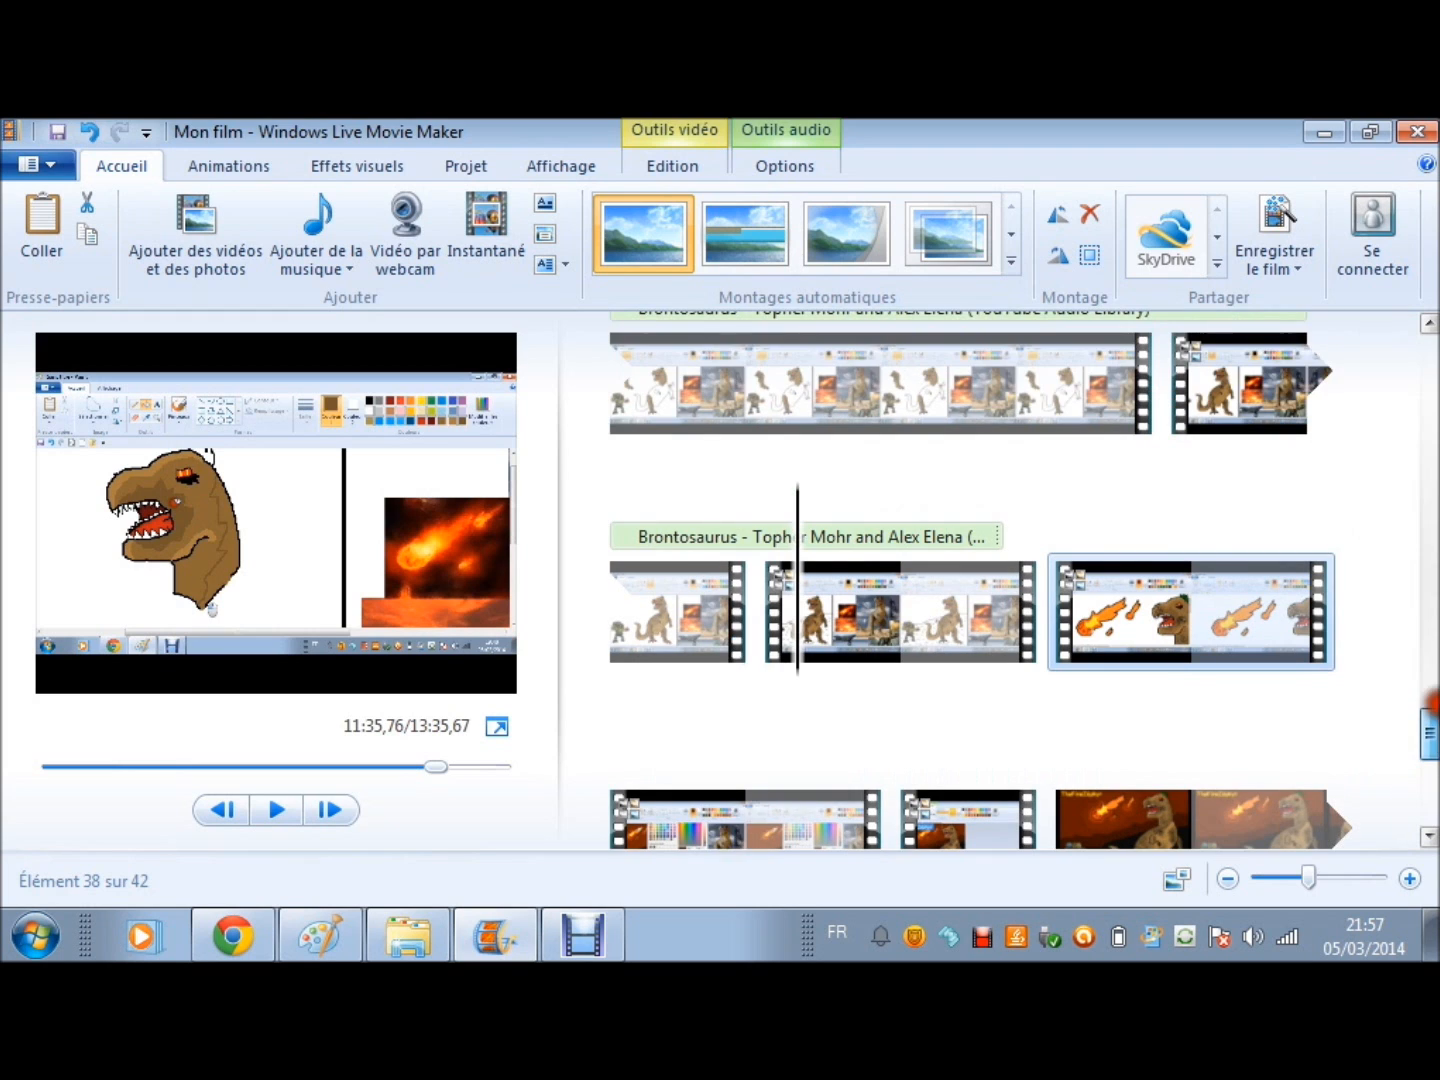
drag(1430, 742, 1430, 754)
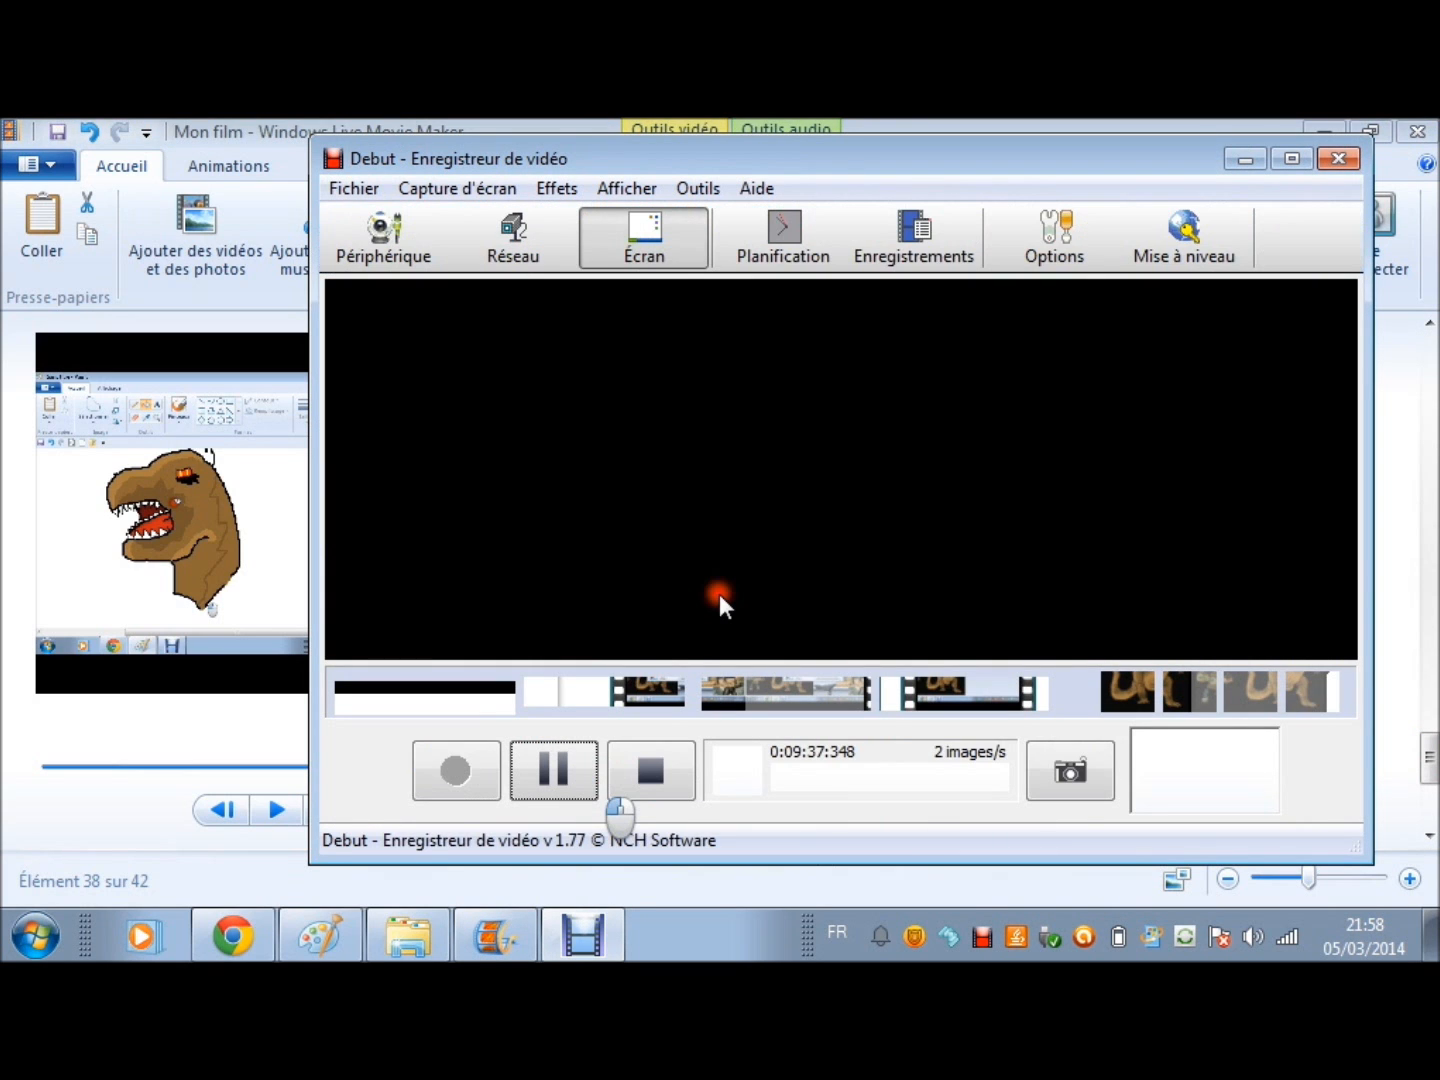
Step: Switch to Debut and stop the screen recording
click(660, 768)
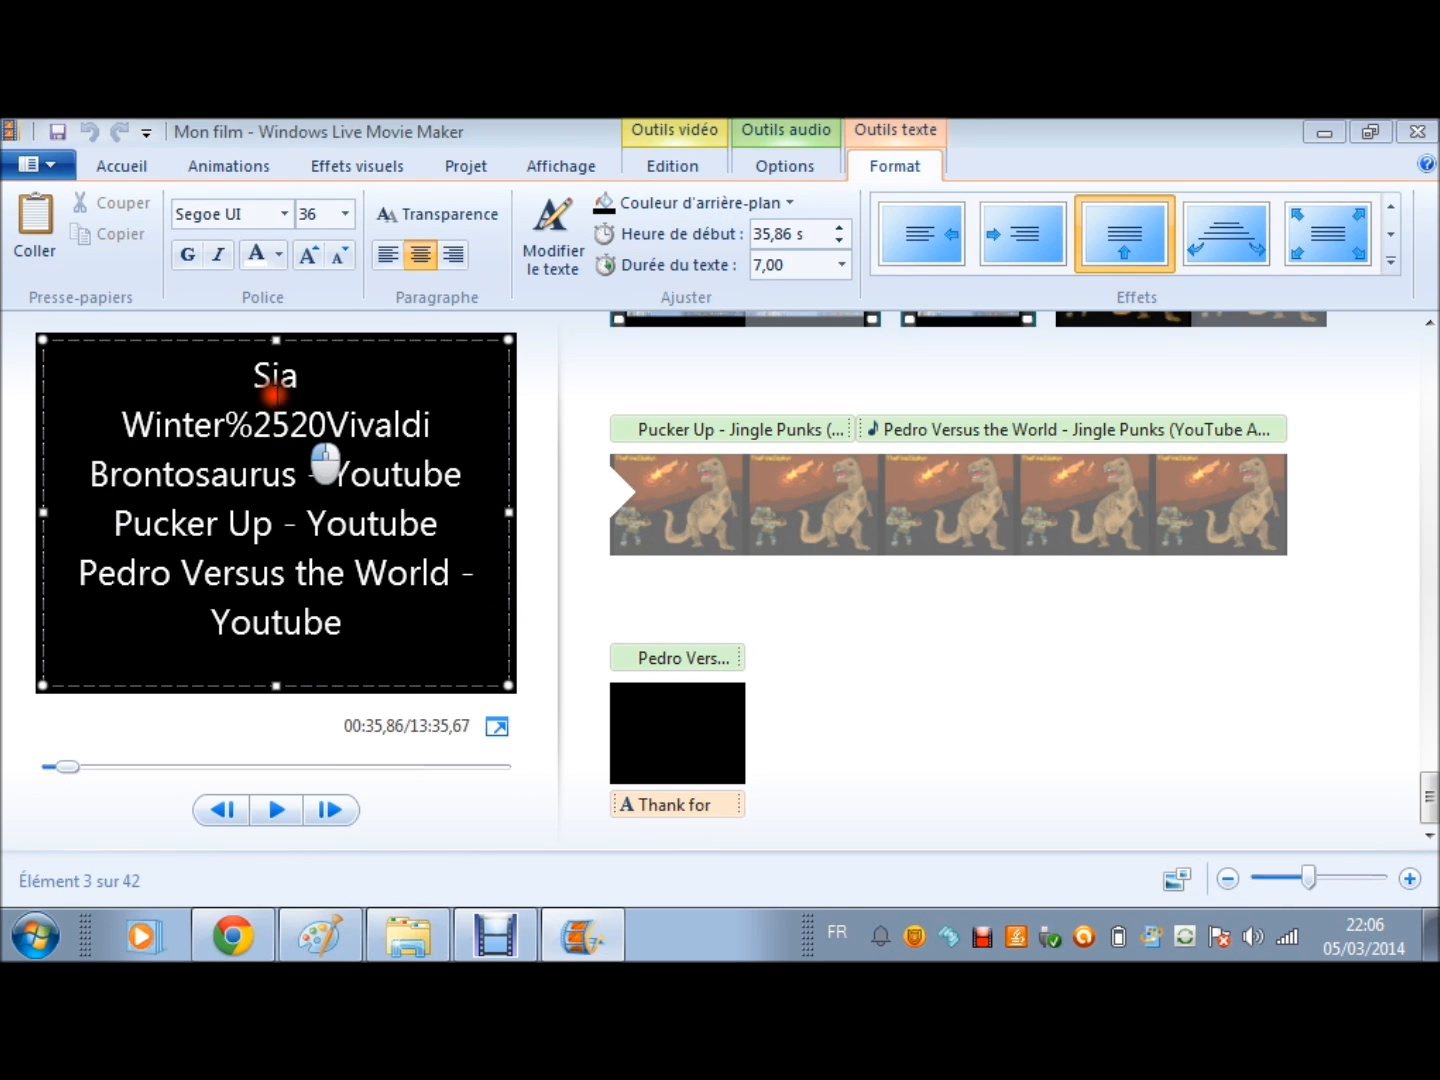
Step: Read through the whole list of music credits on the "Musique:" title card
scroll(274, 390, up, 3)
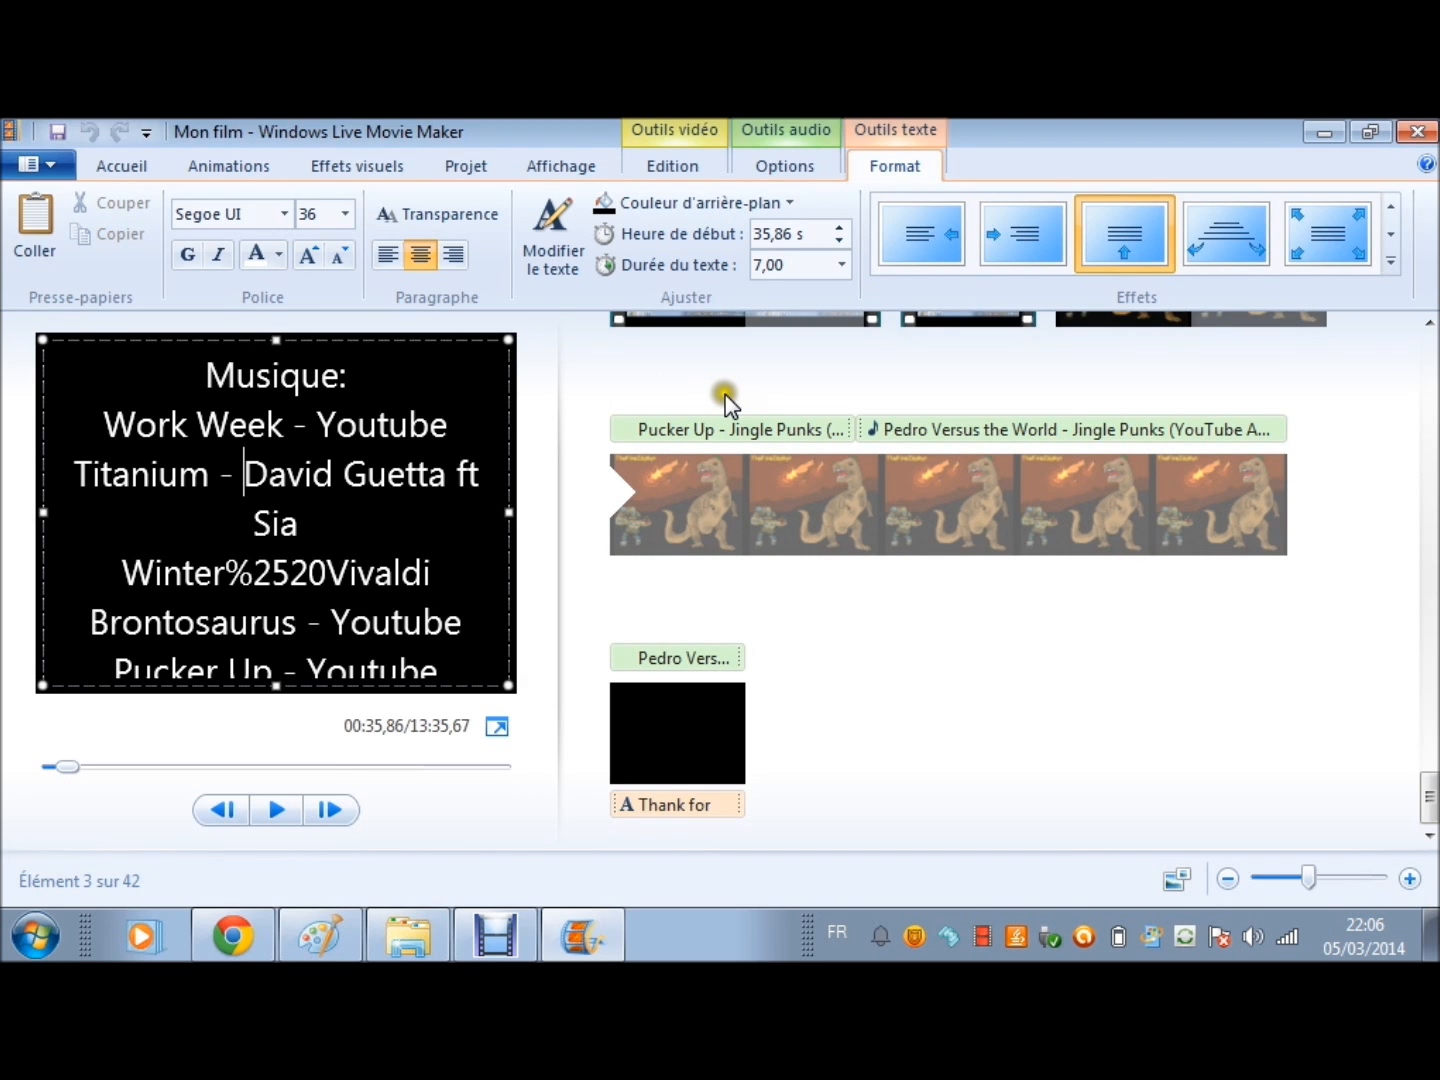
key(Down)
key(Down)
key(Down)
key(Down)
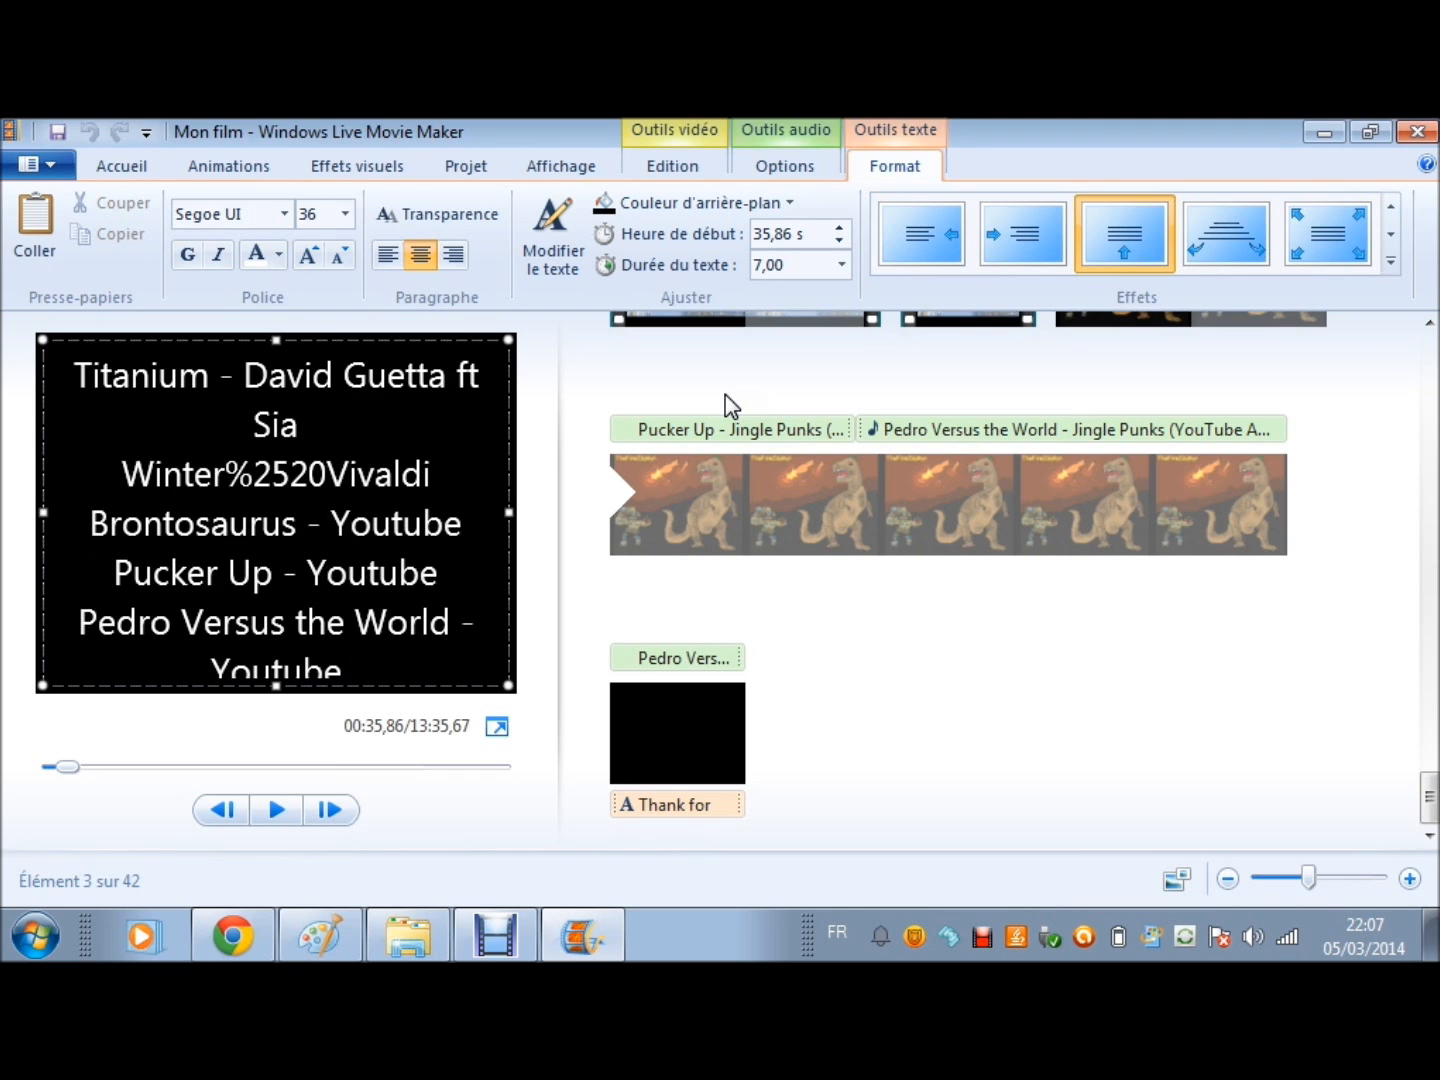
key(Down)
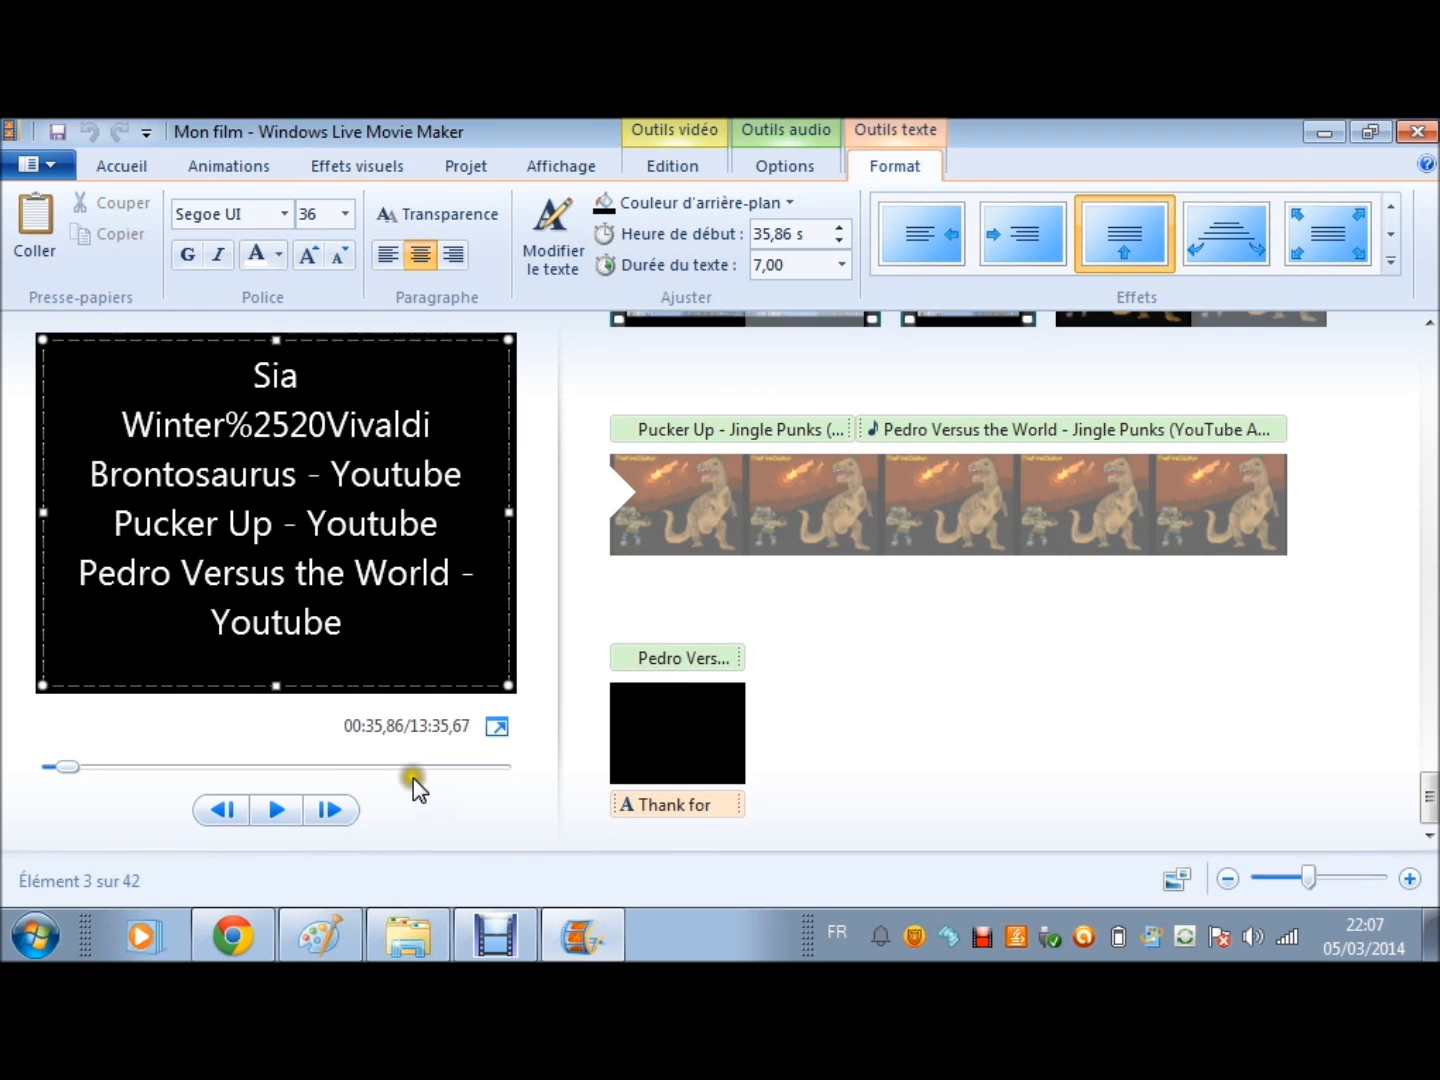
click(413, 779)
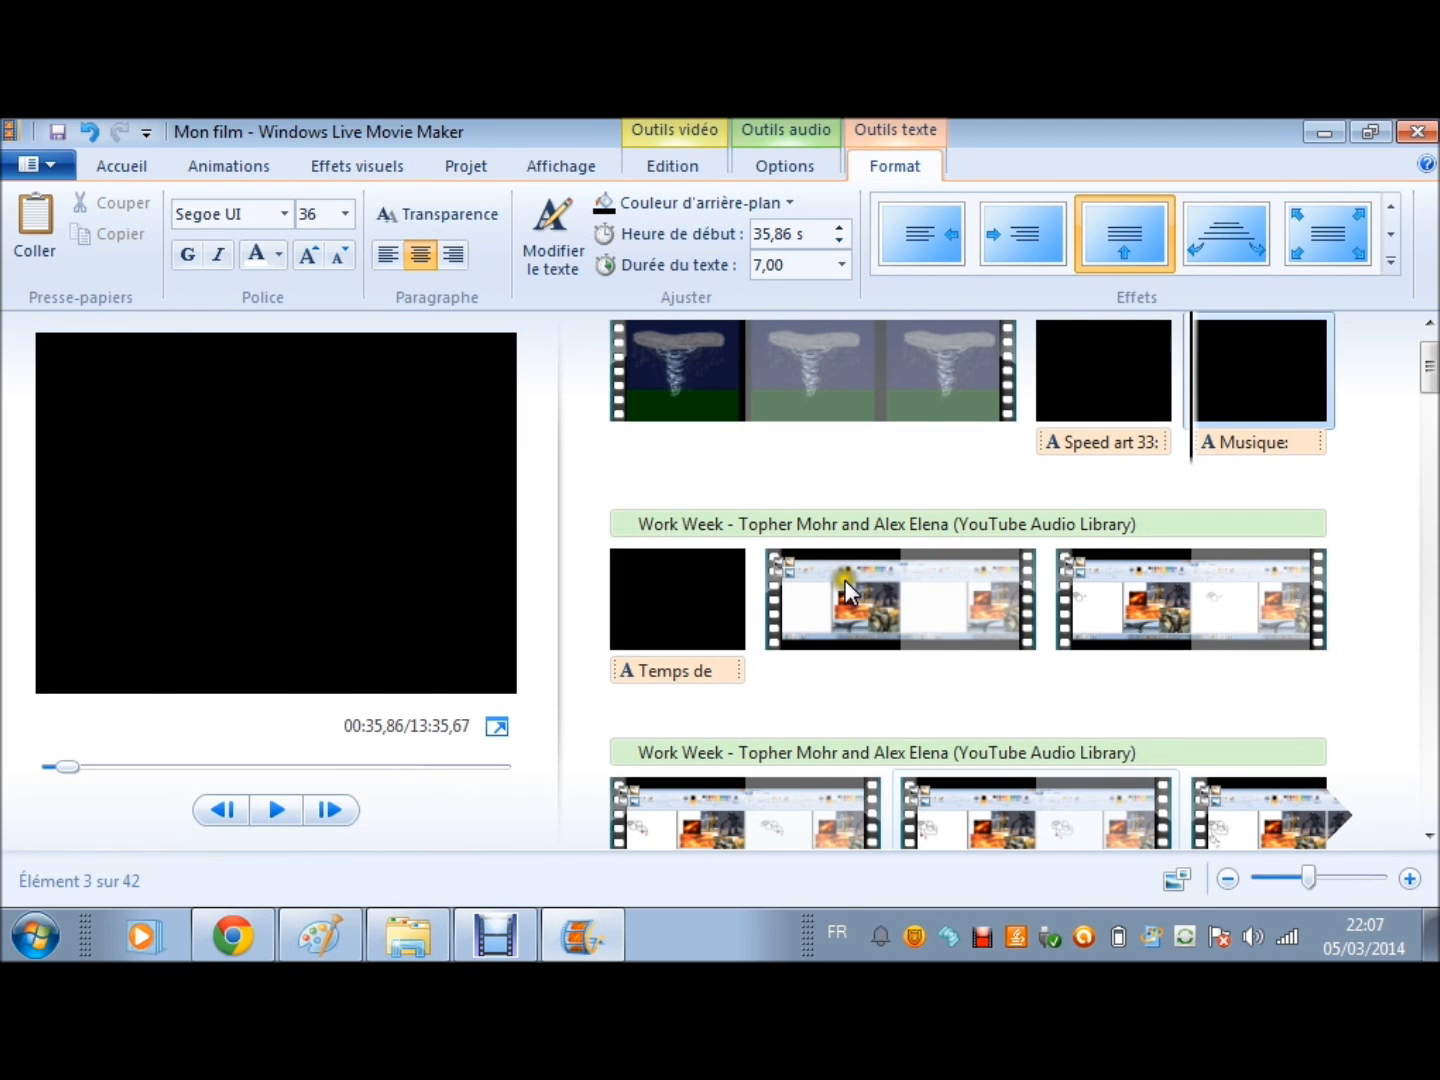
Step: Return to the start of the film and check the video volume of the intro clip
key(Home)
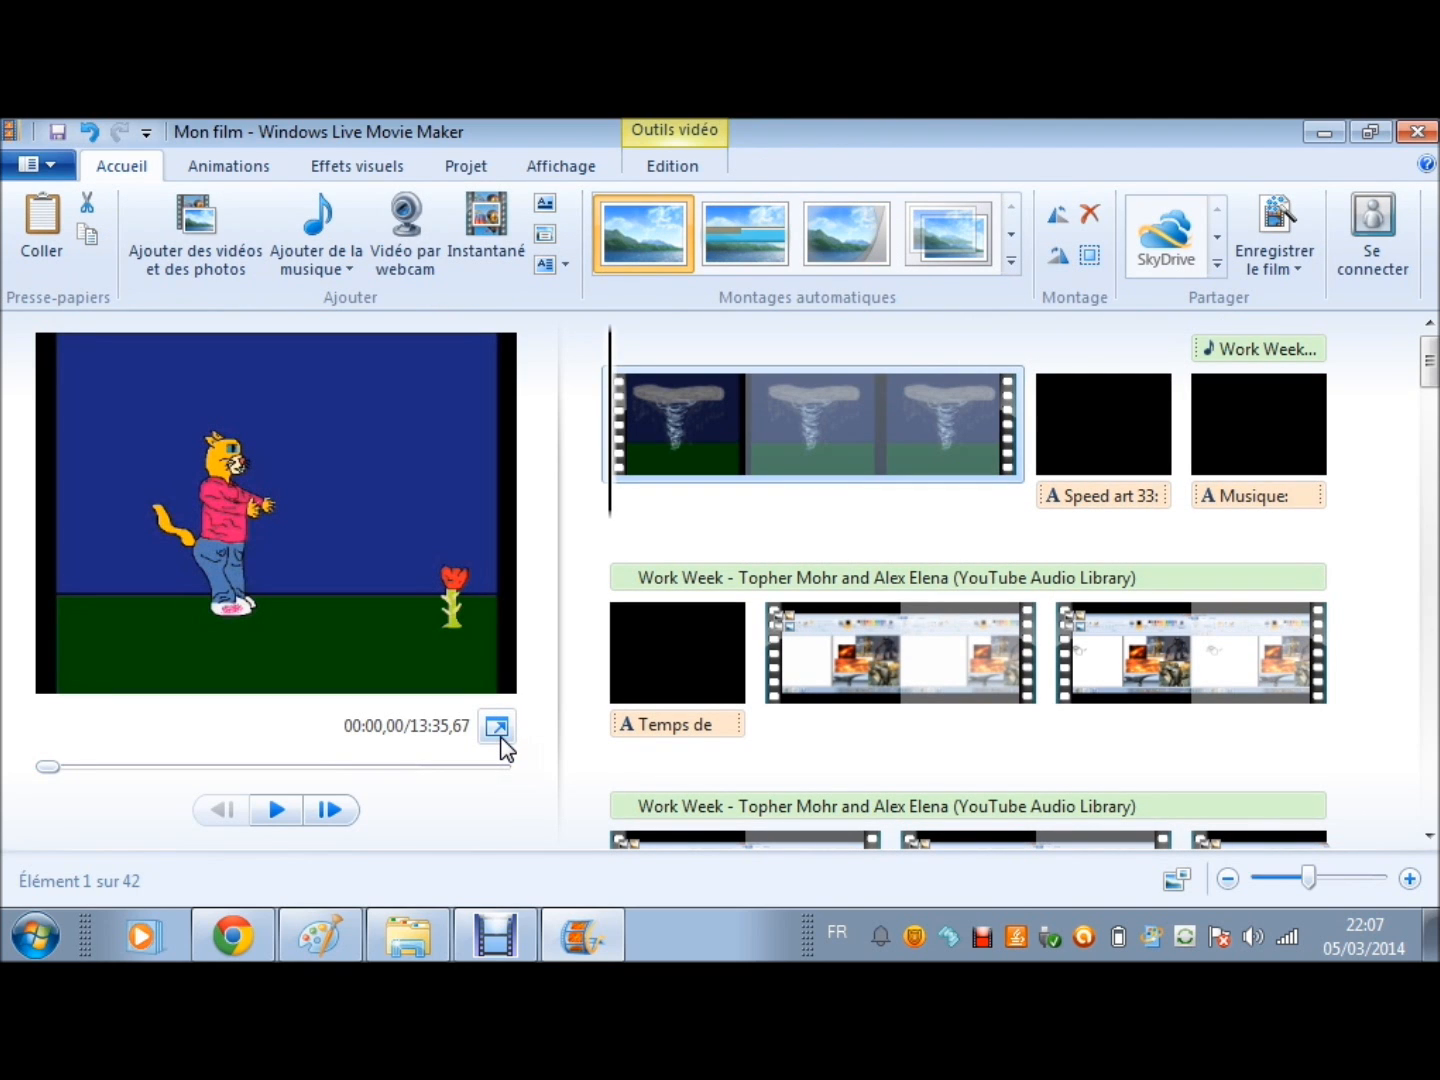
click(672, 166)
click(47, 230)
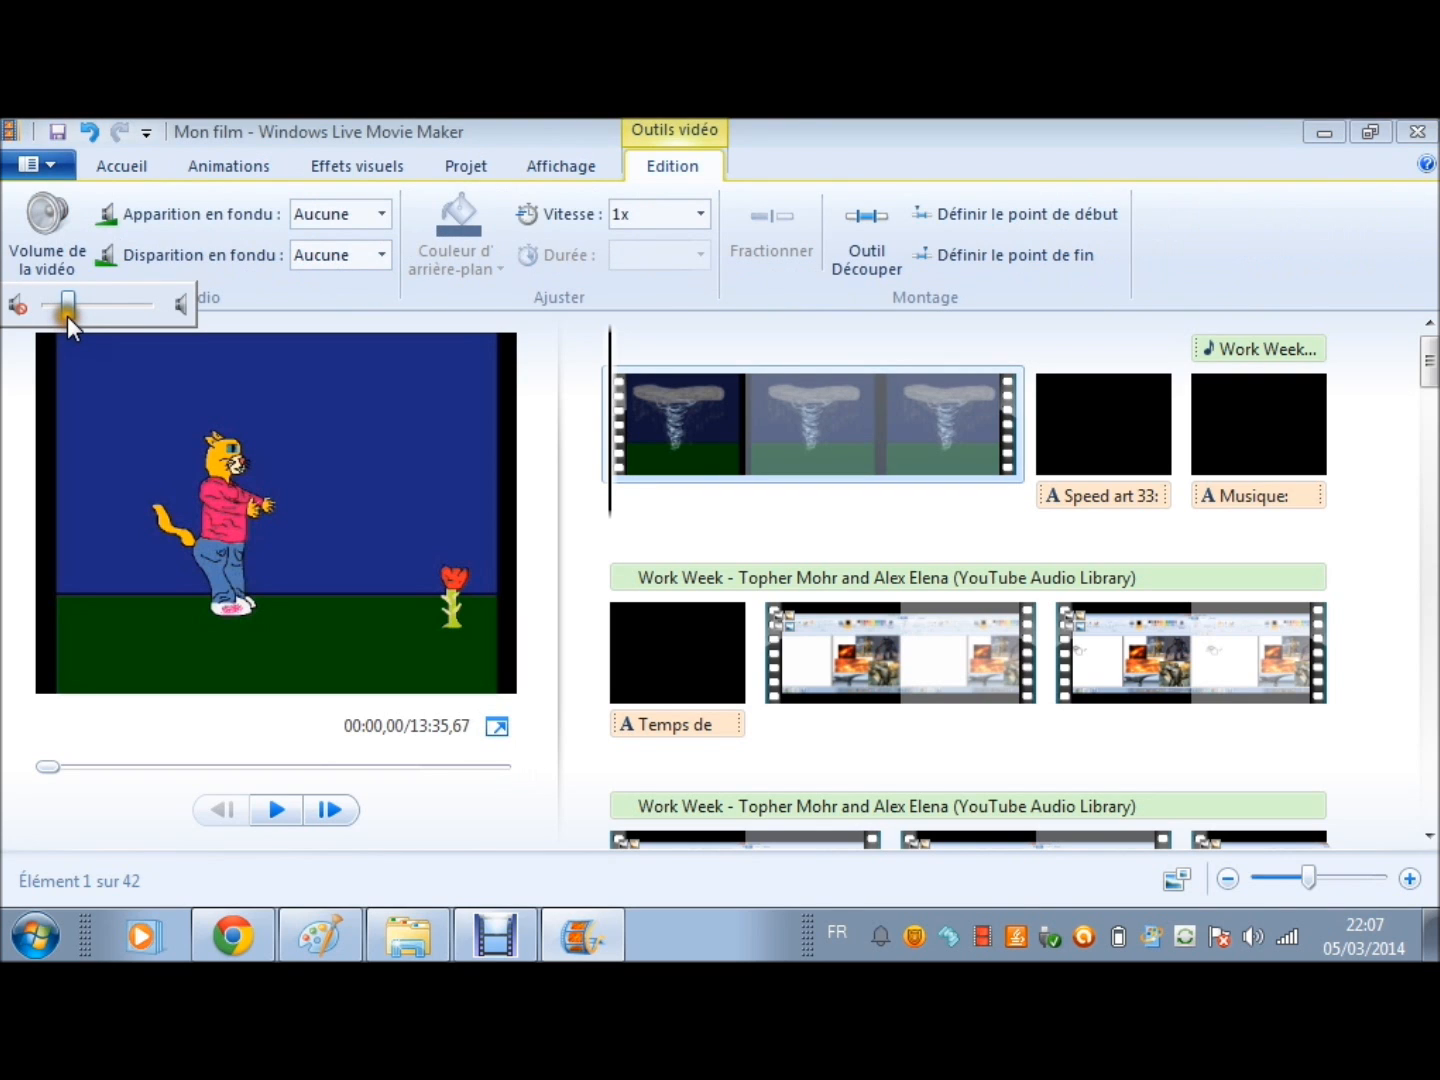
drag(67, 316, 1258, 945)
Step: Lower the computer's speaker volume to about half
click(1255, 942)
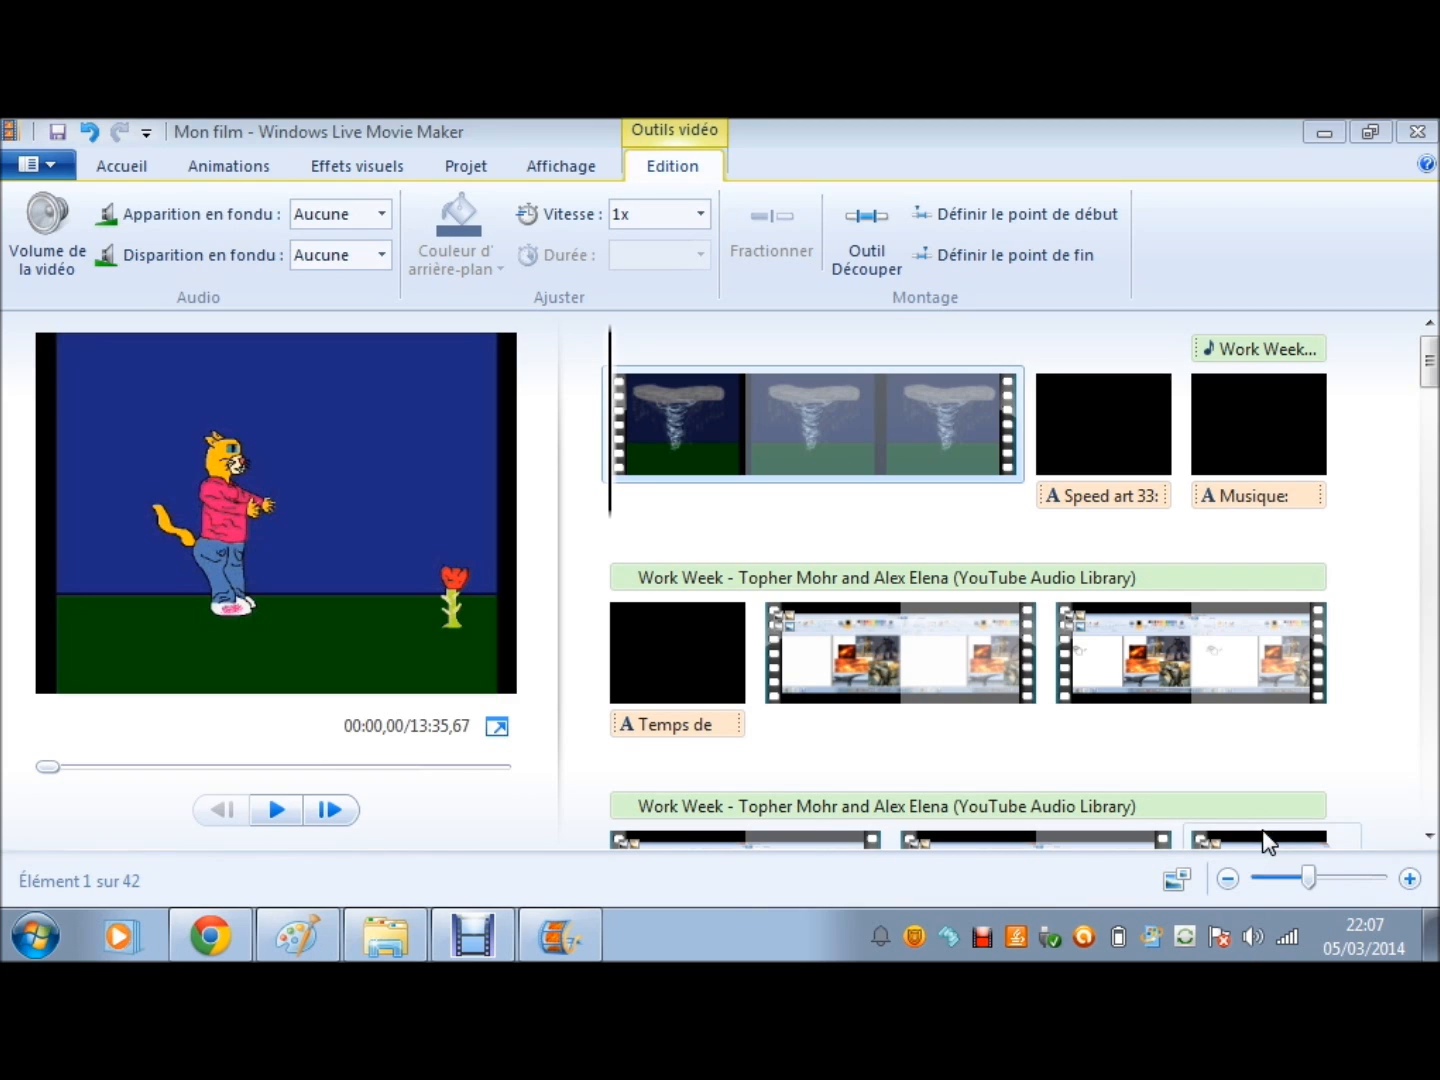
click(1248, 937)
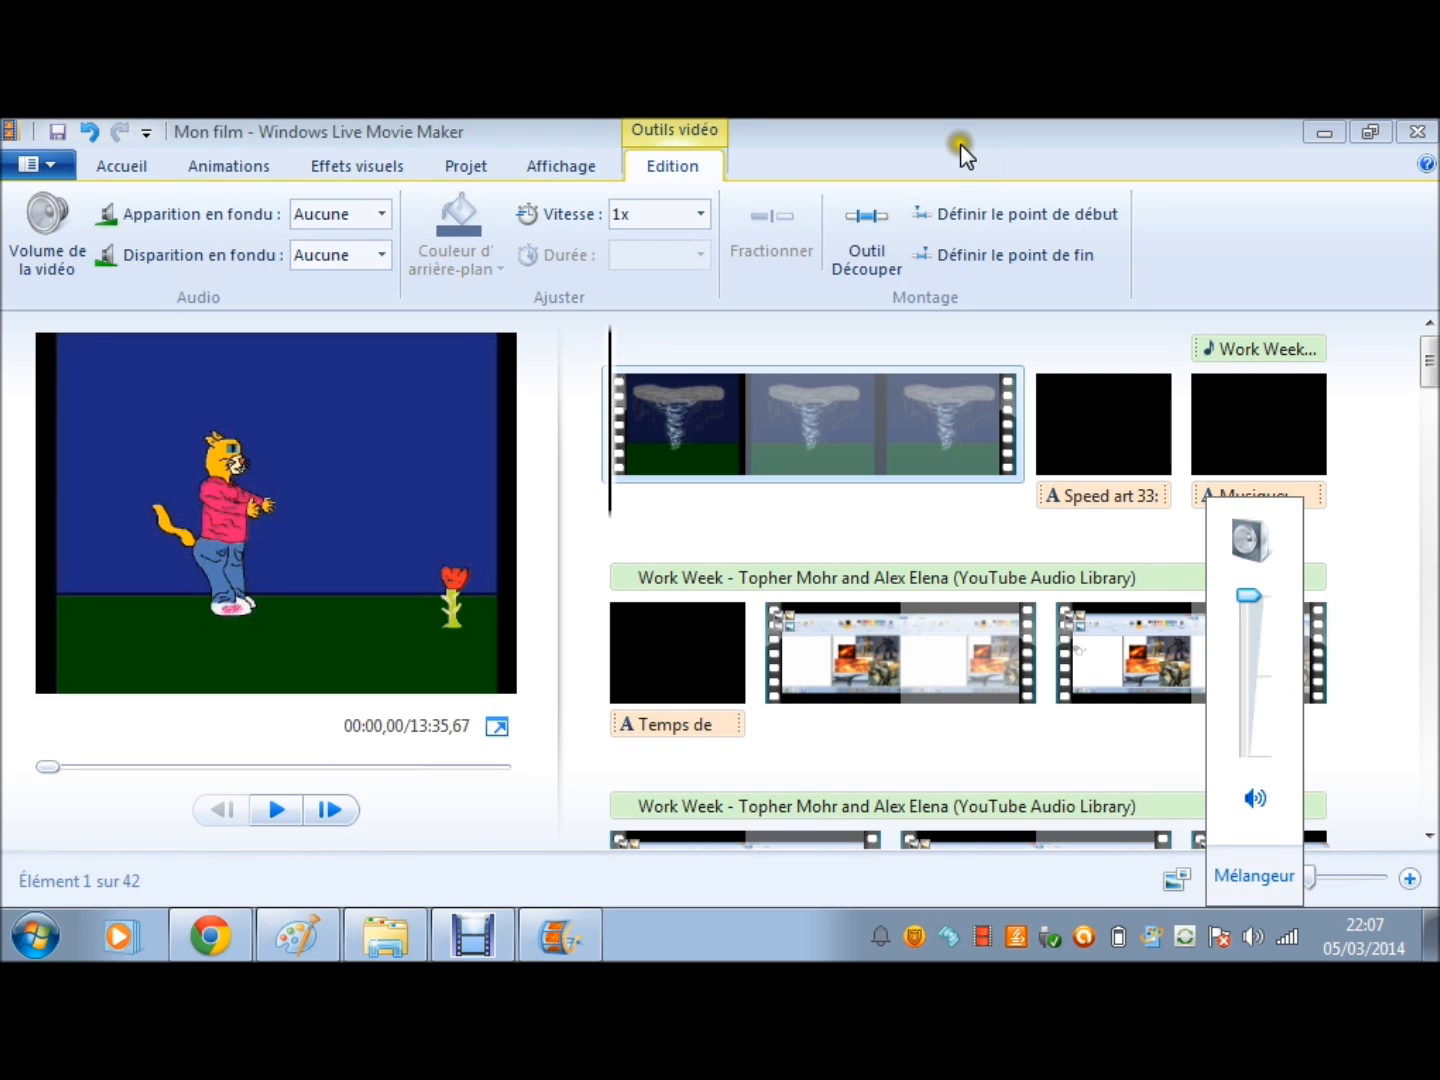
click(1251, 690)
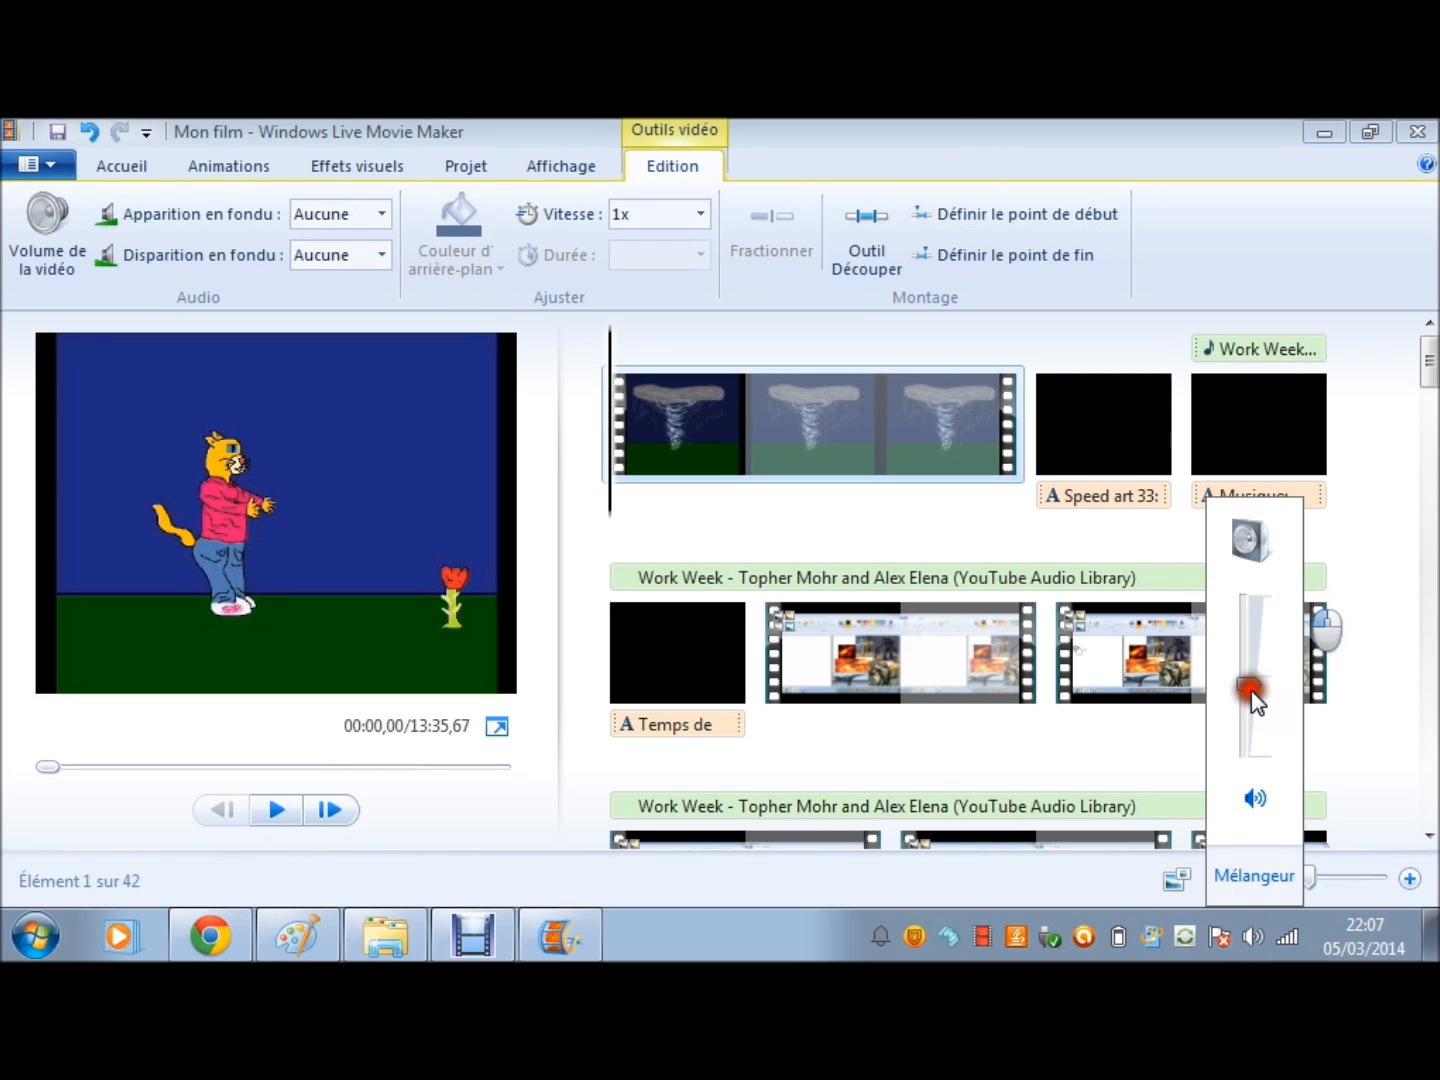
drag(1251, 690, 1251, 679)
click(329, 133)
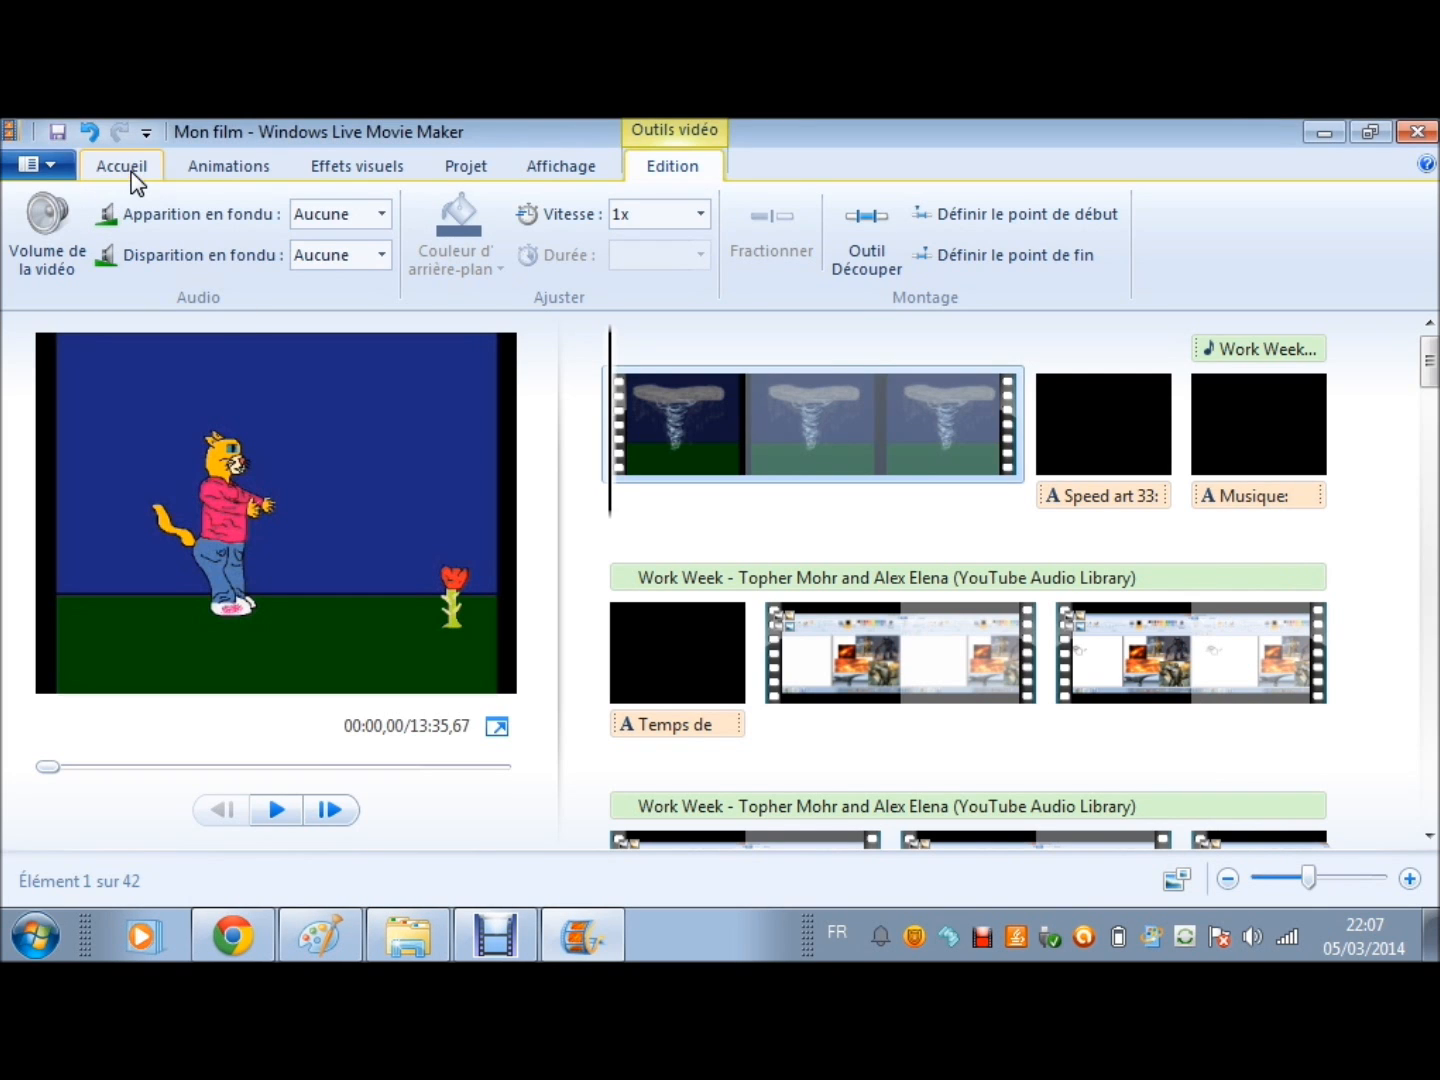
Step: Preview the edited film full screen from the beginning, through the title cards and the sped-up drawing clips
click(128, 172)
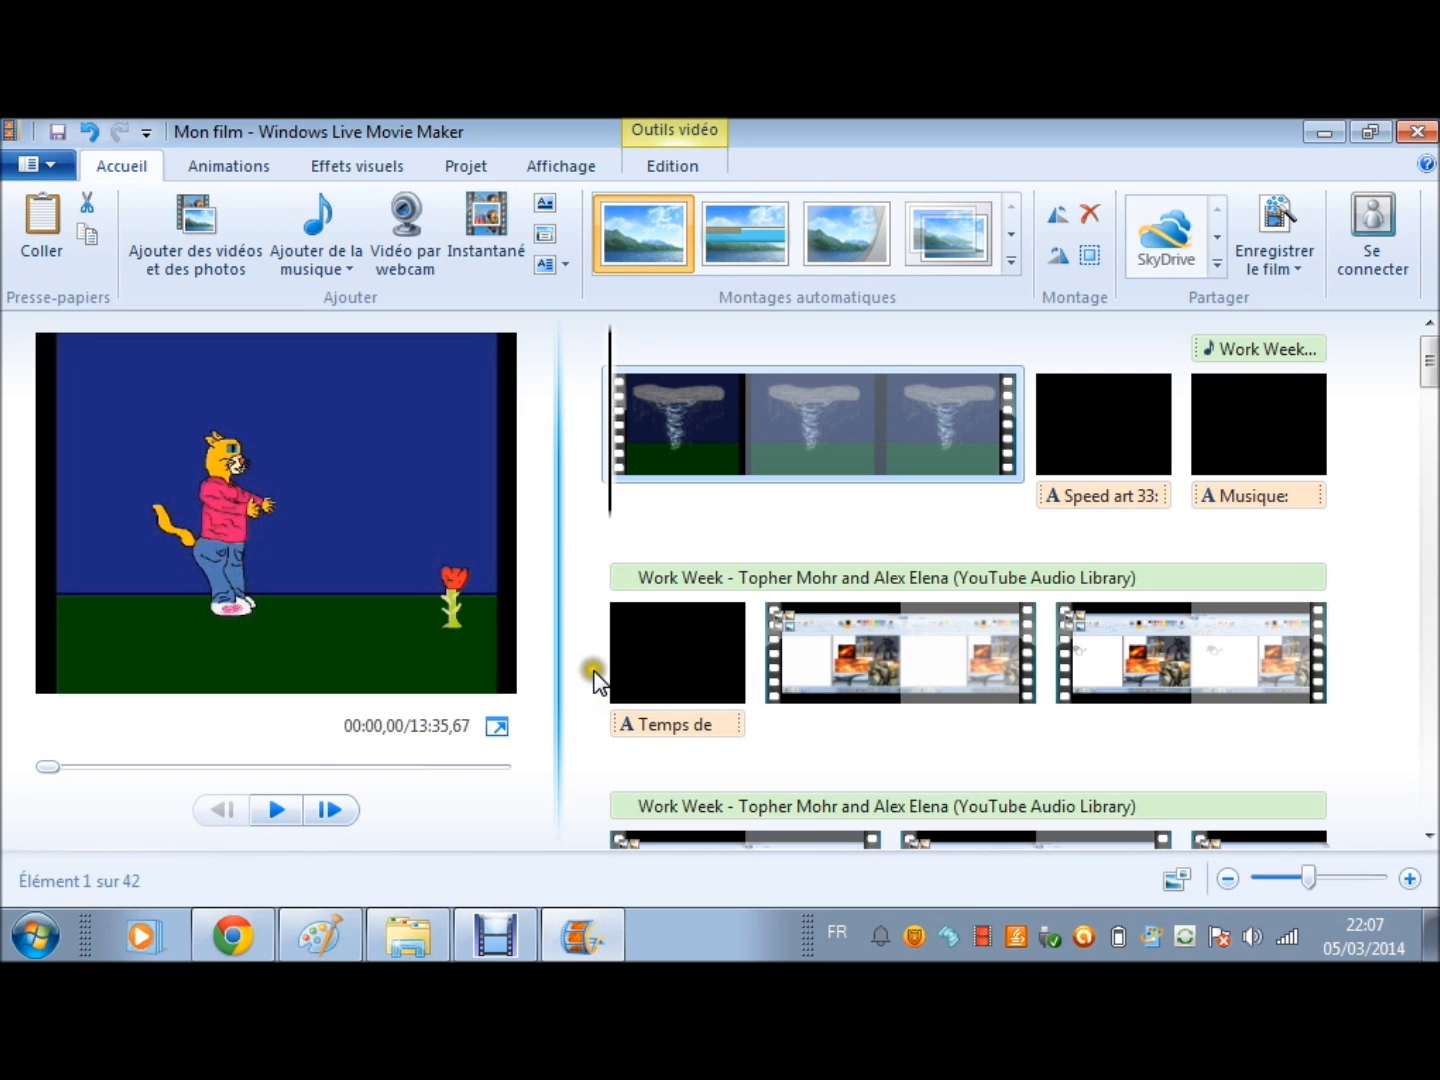
click(500, 728)
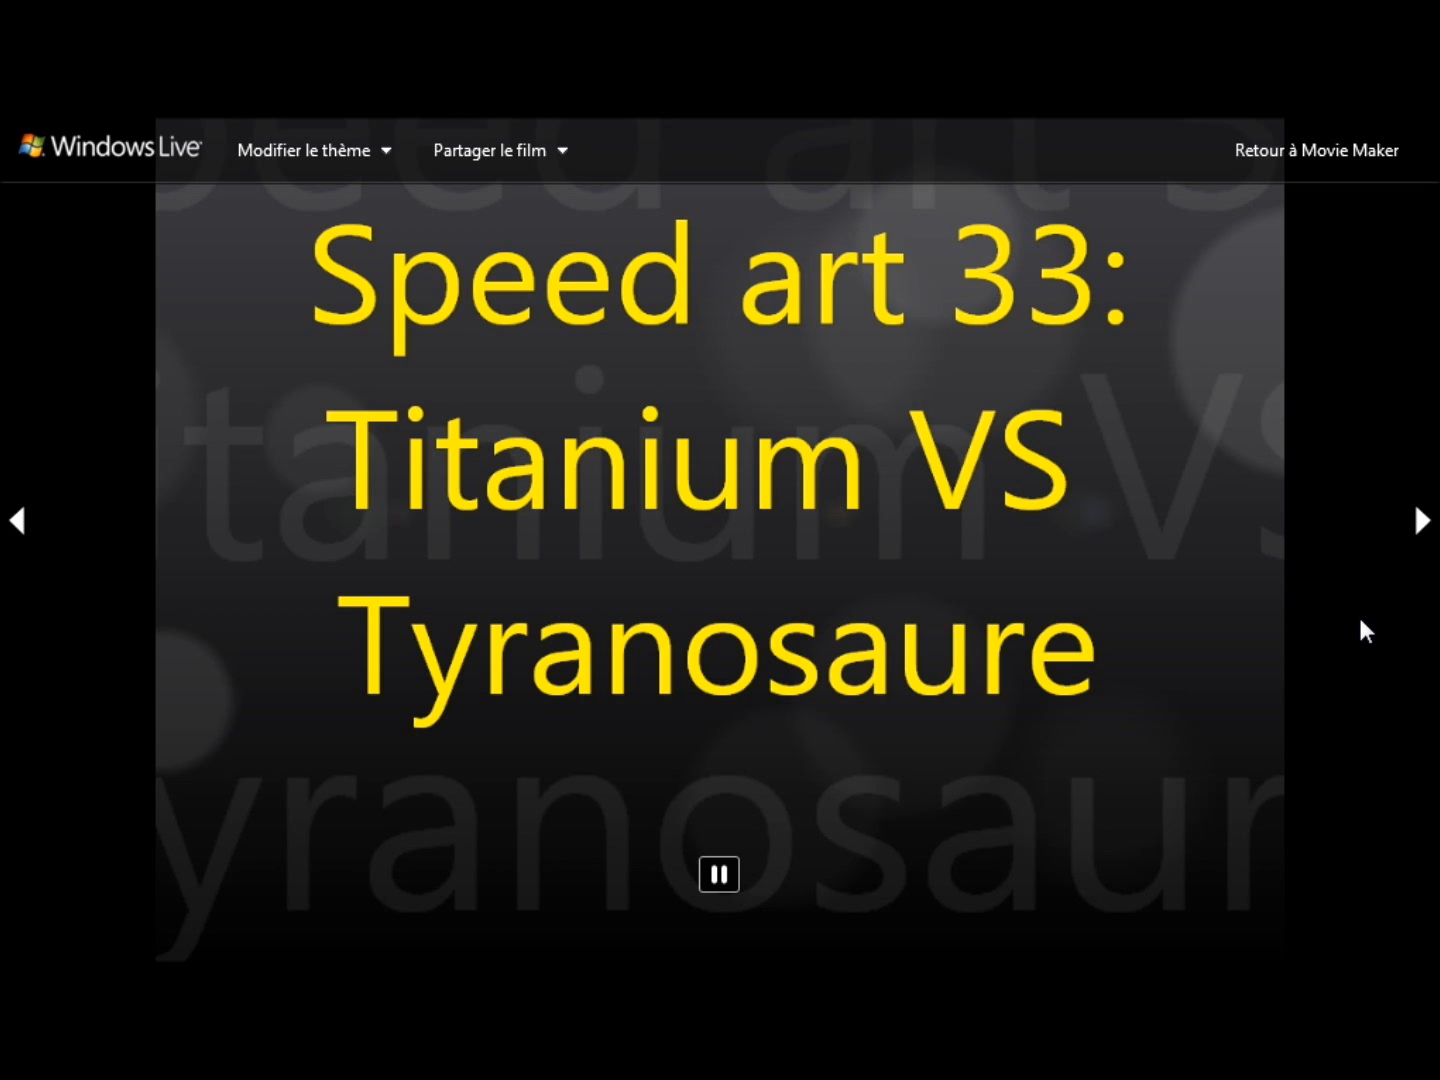
click(1423, 621)
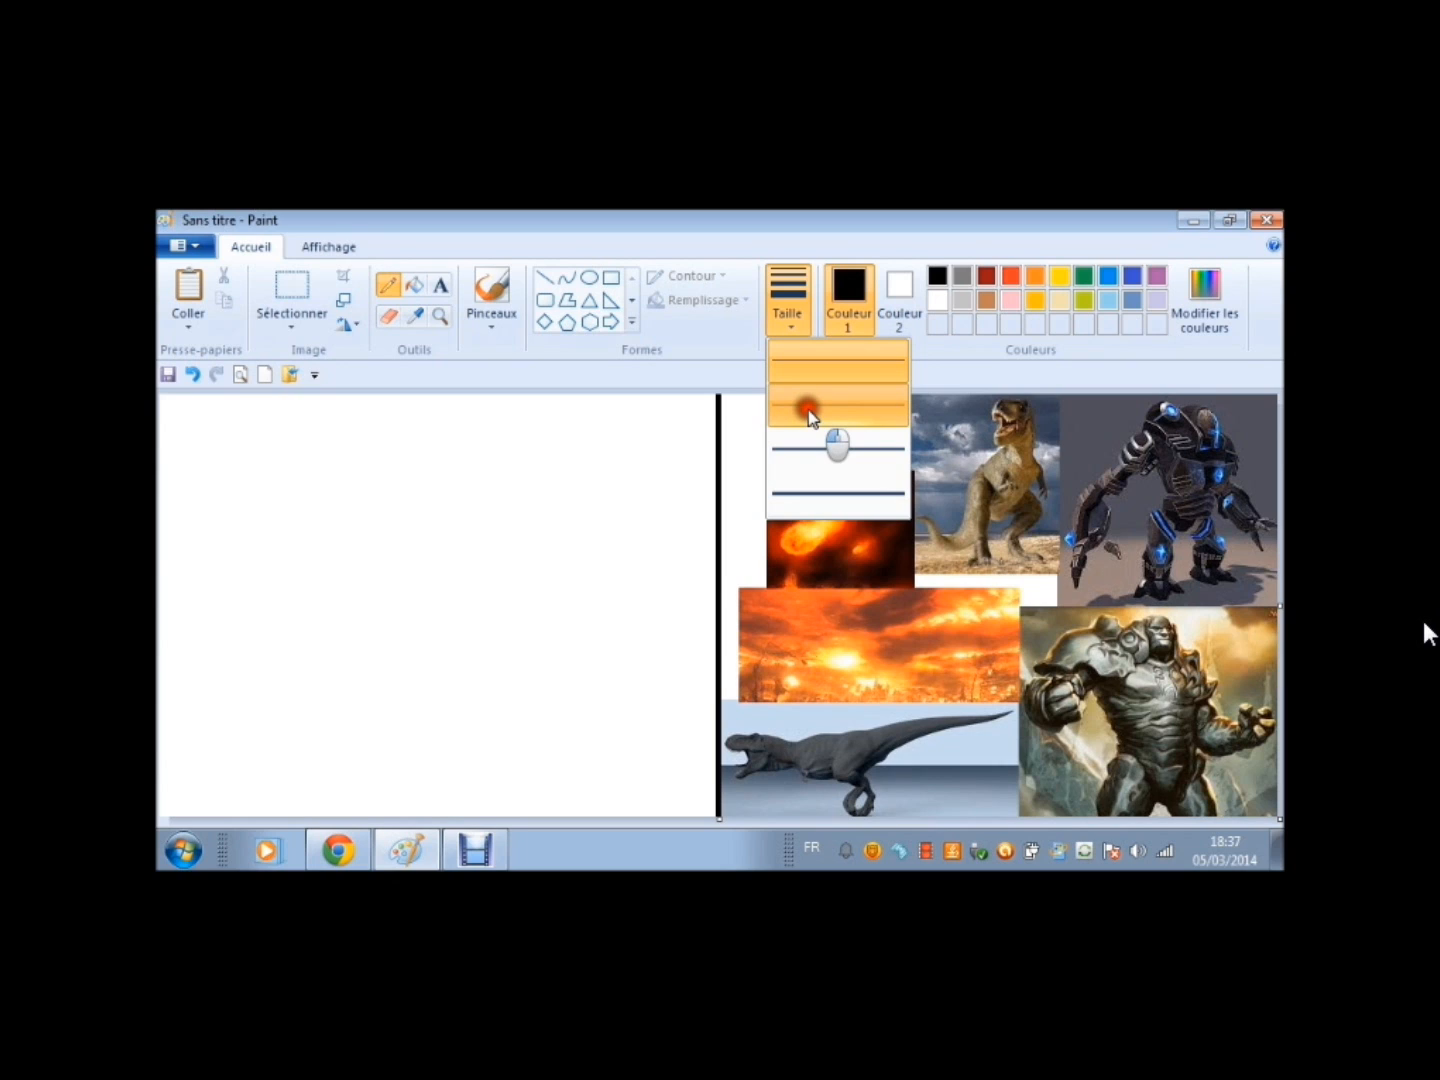
click(808, 411)
drag(279, 522, 350, 486)
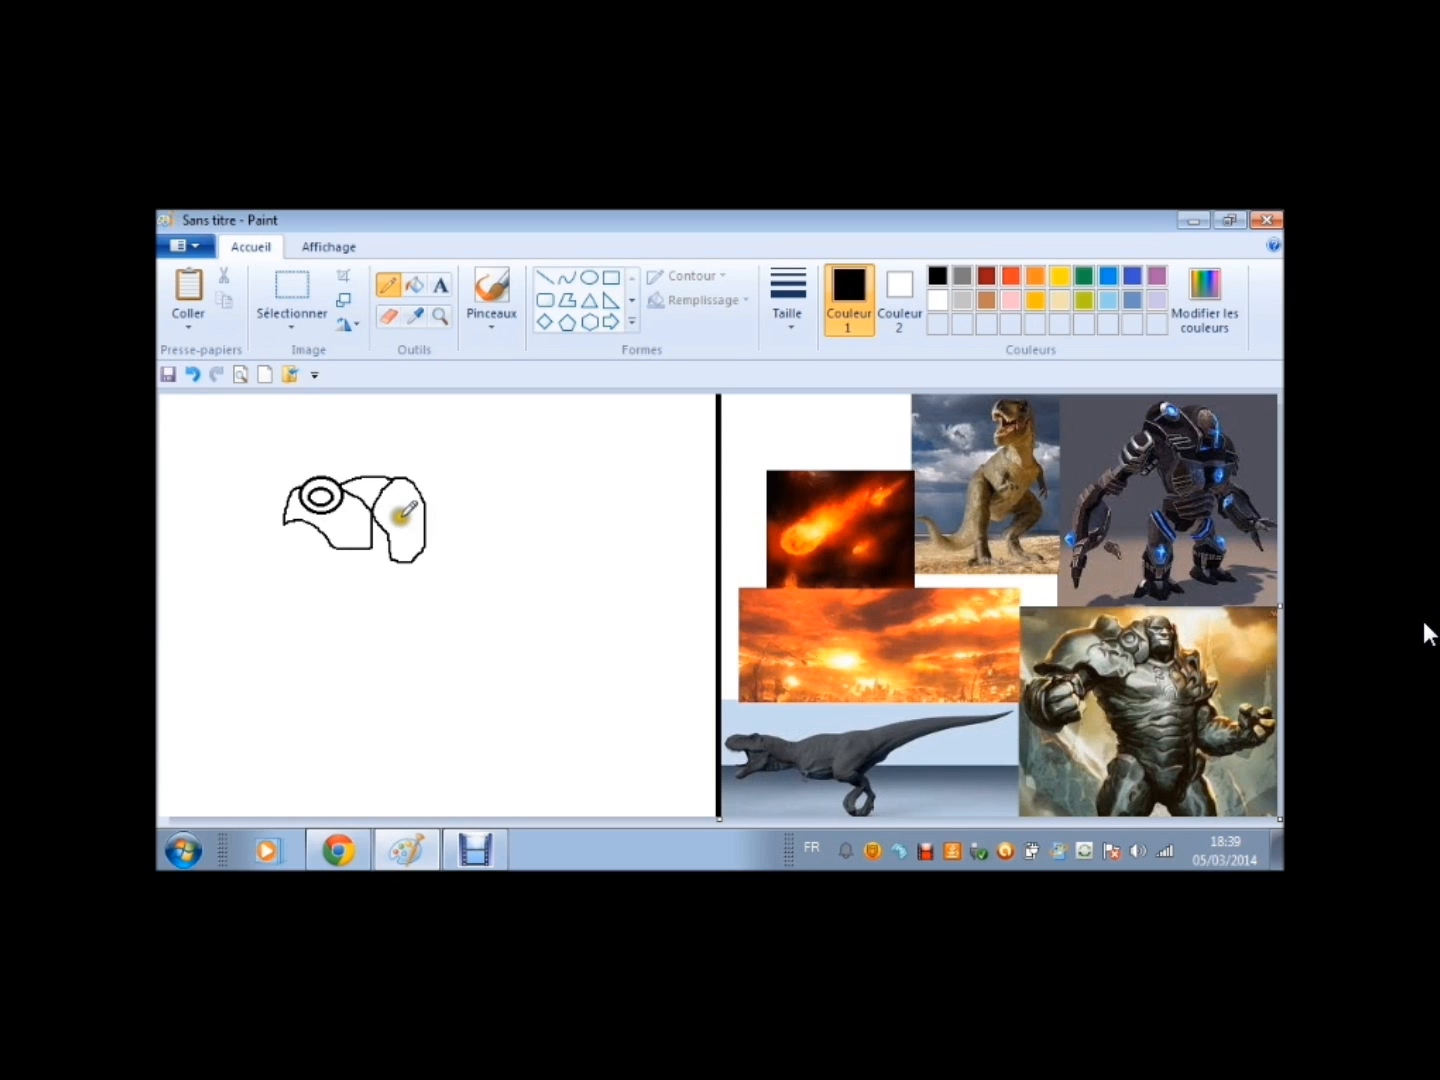
click(400, 524)
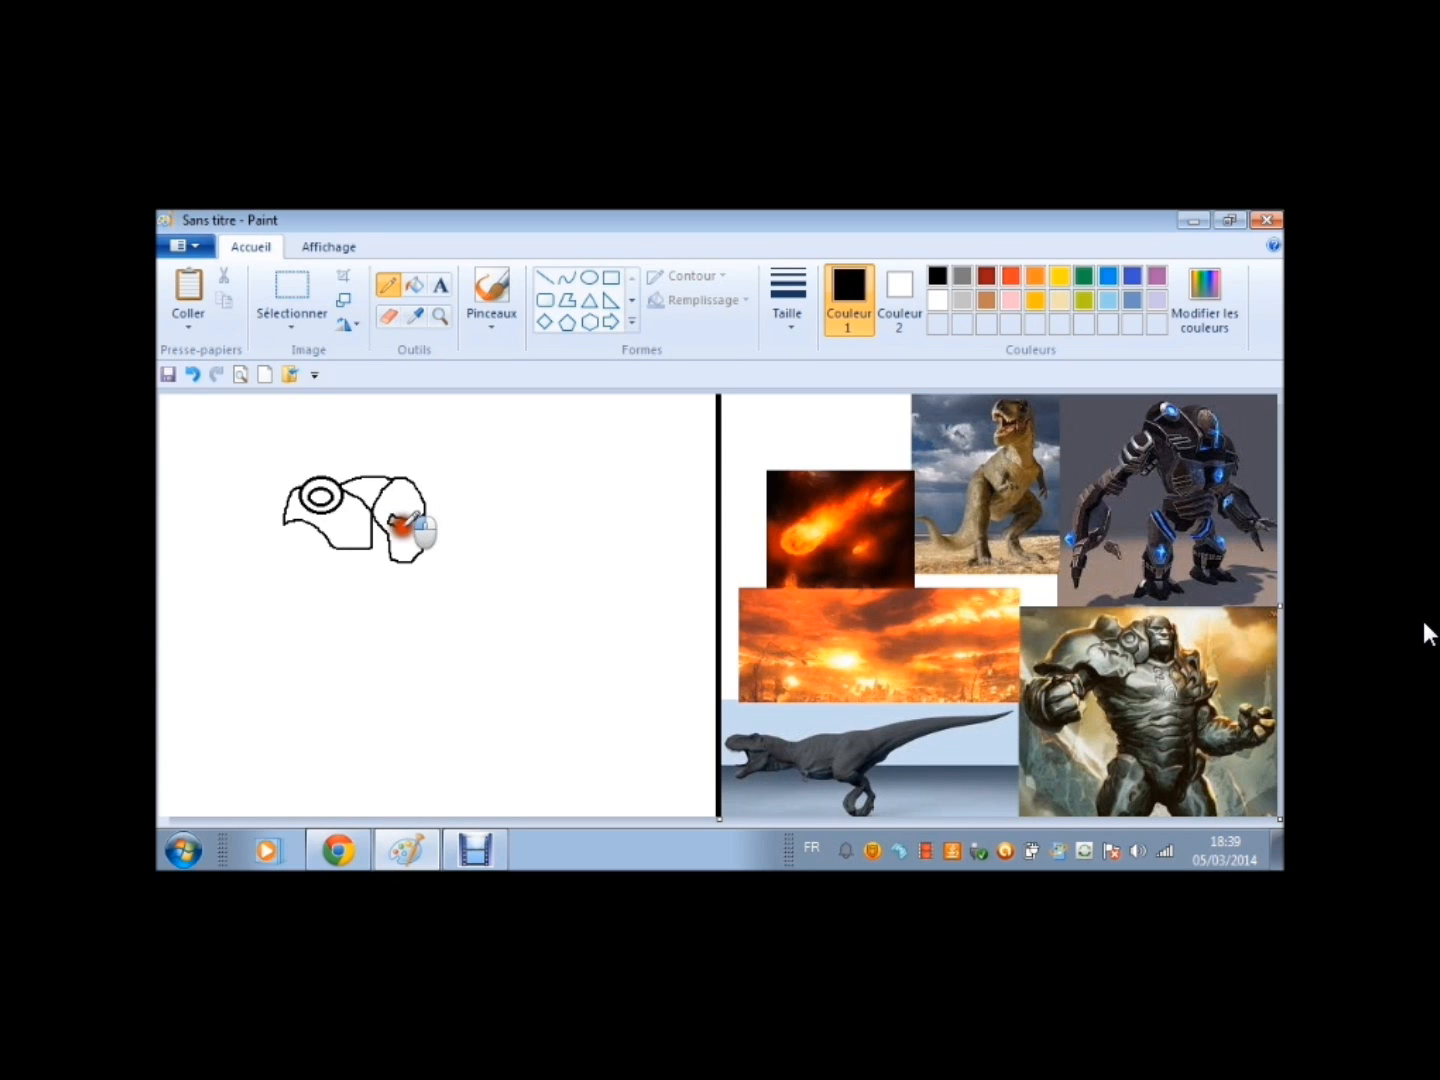
drag(390, 520, 377, 540)
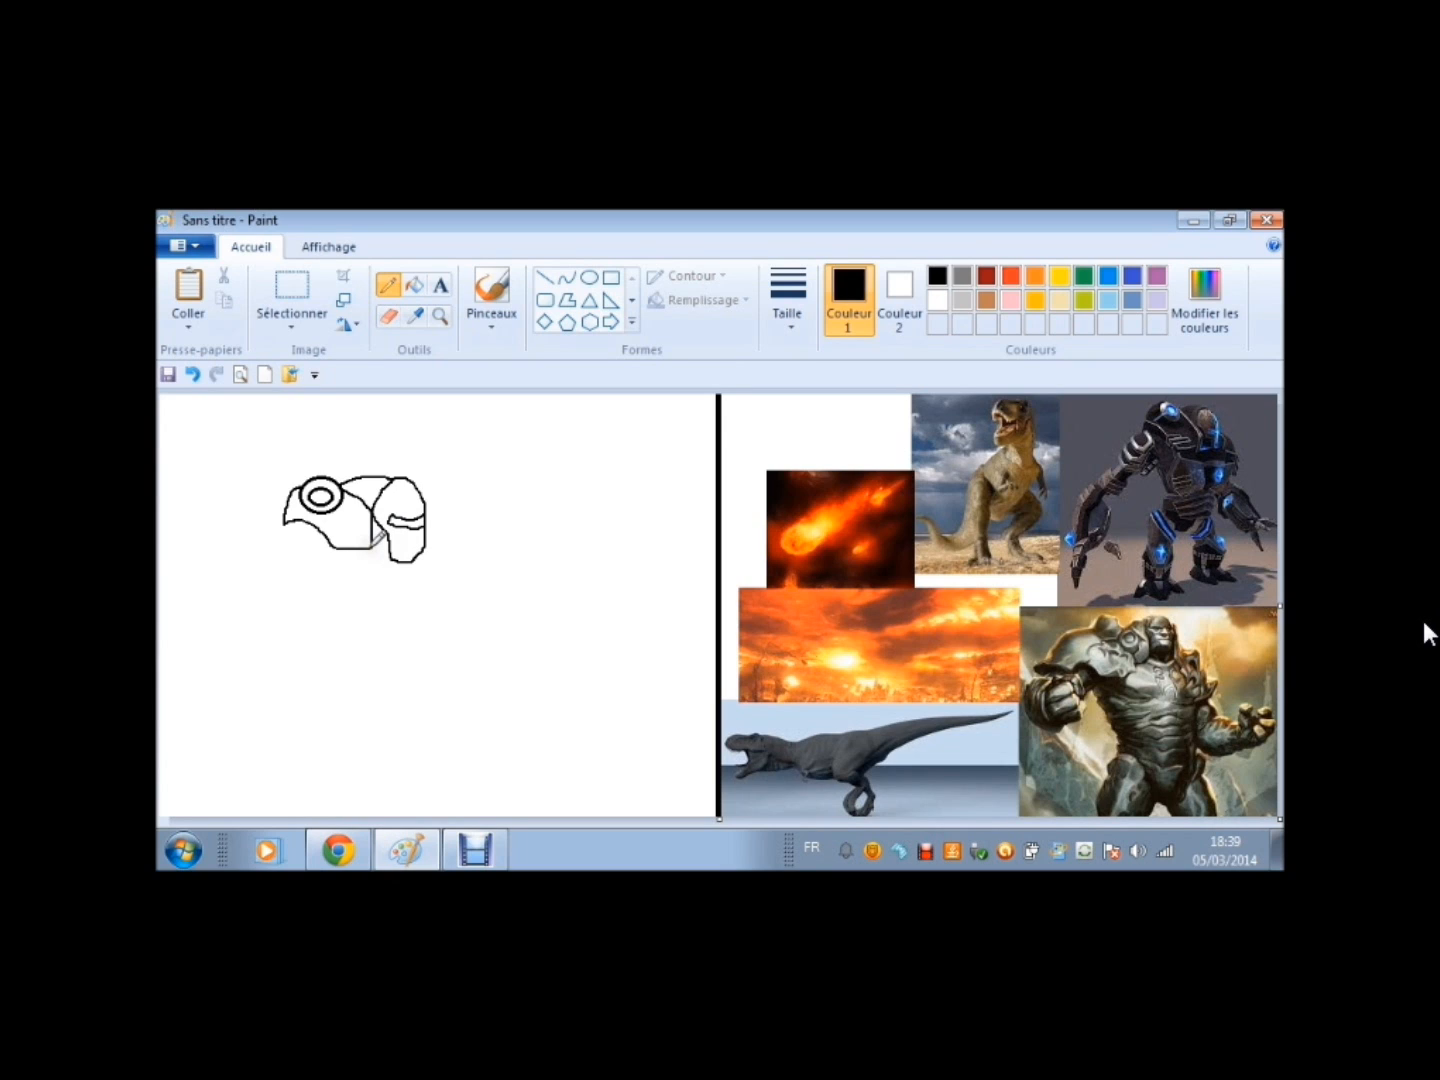
drag(425, 520, 430, 565)
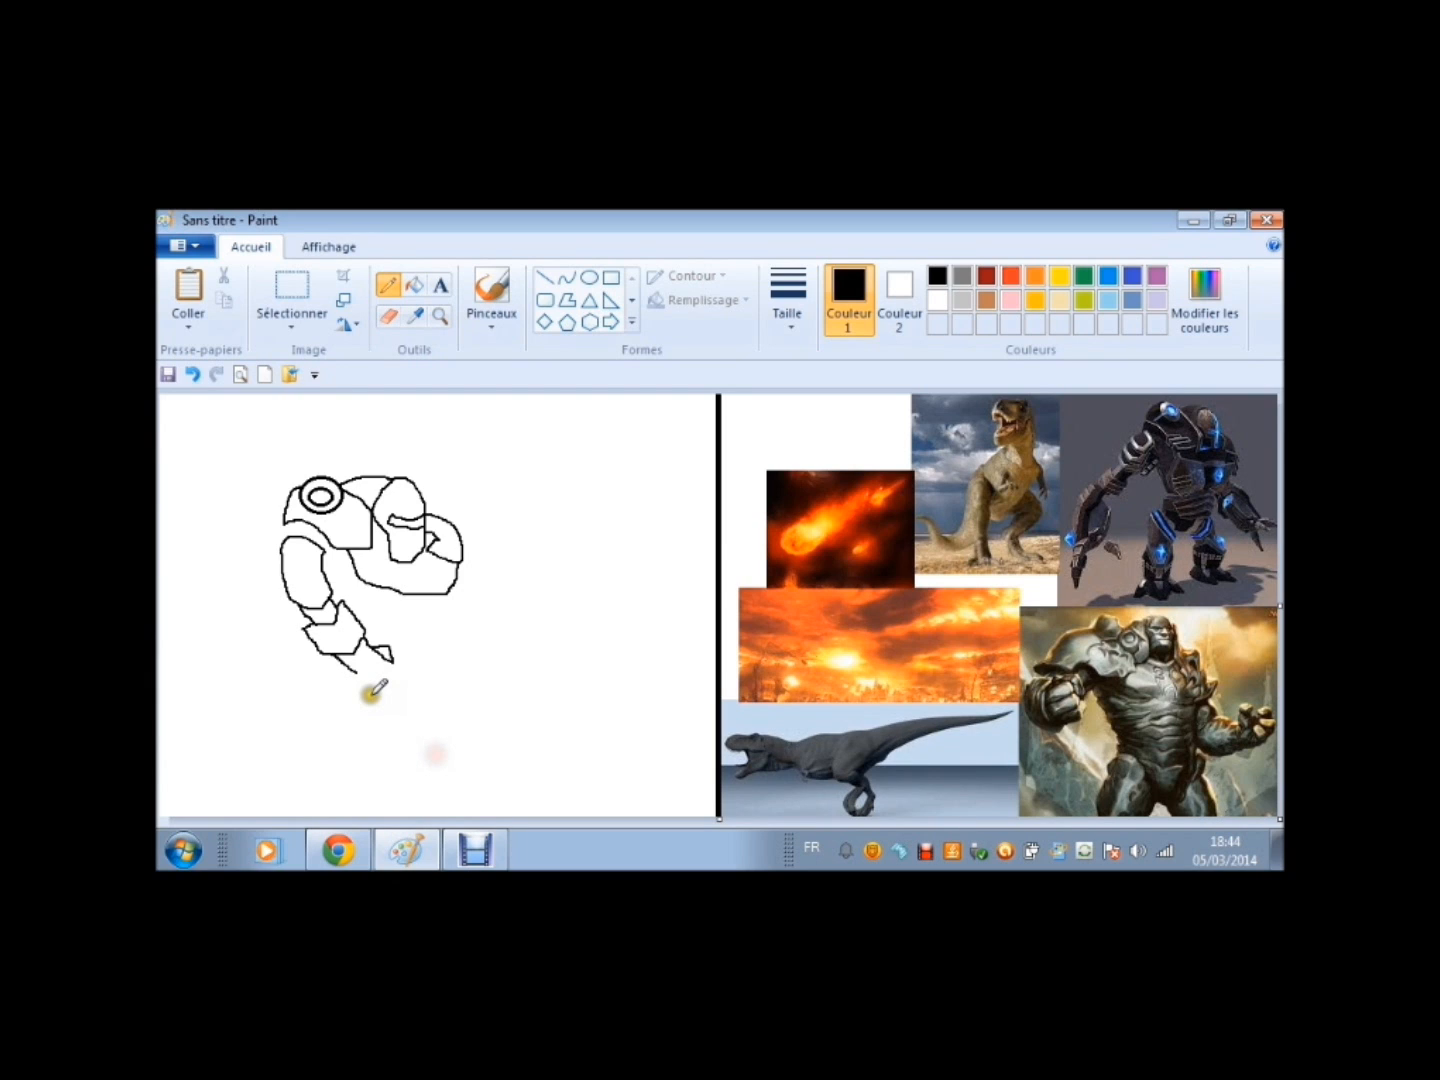
drag(418, 671, 463, 678)
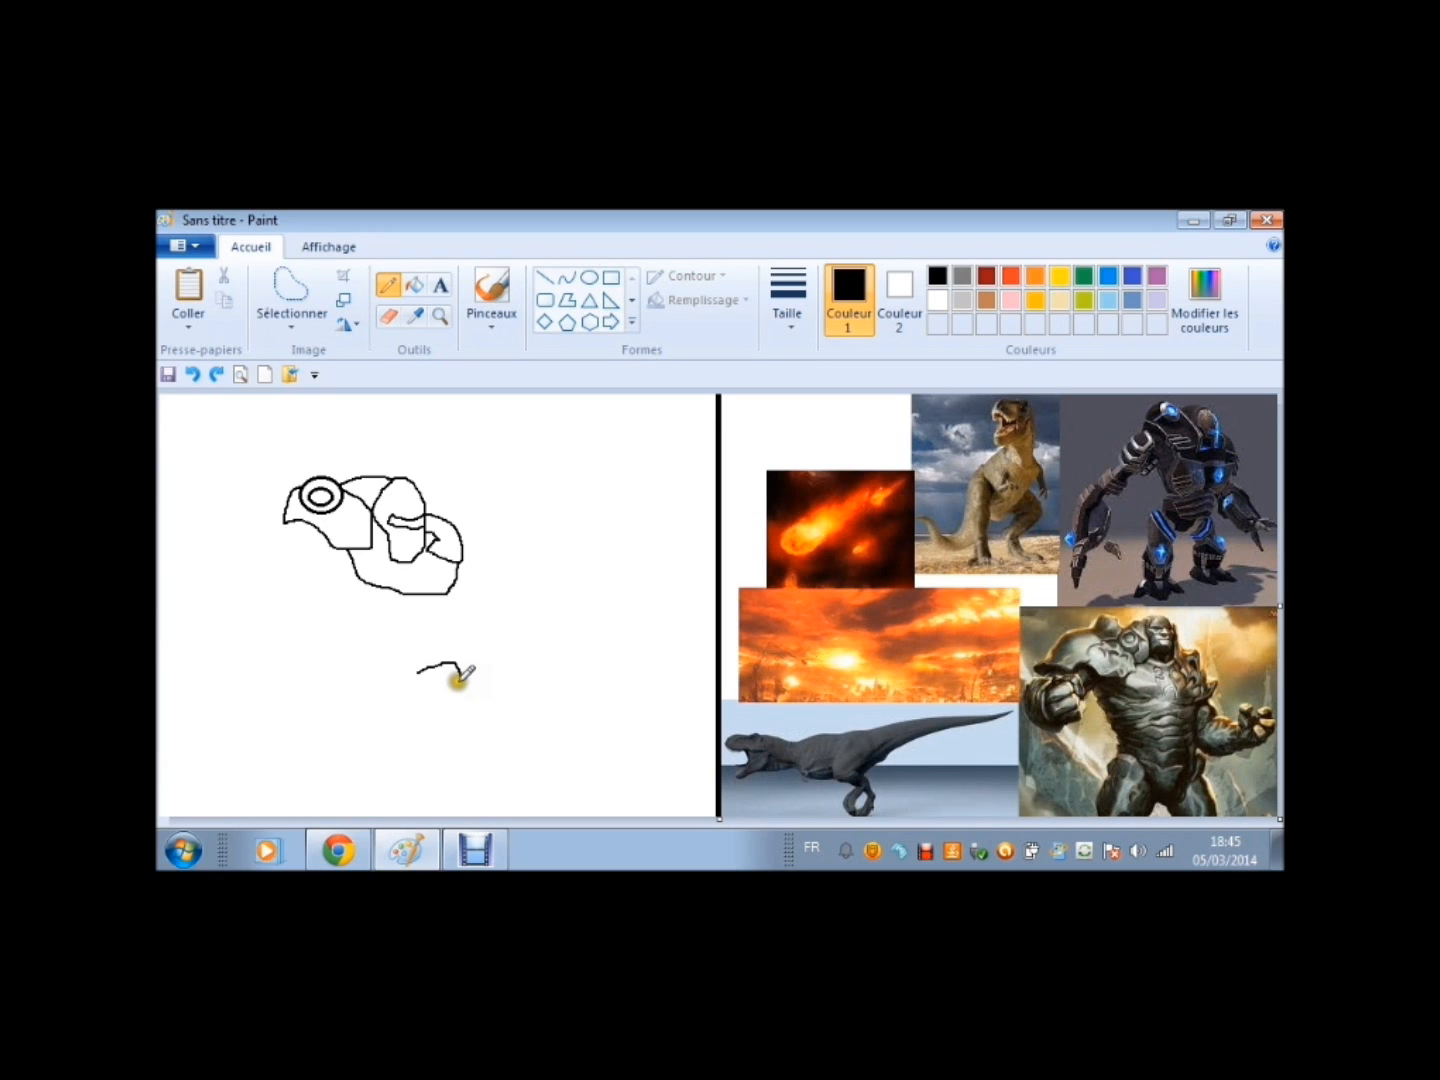
mouse_move(458, 679)
mouse_down()
mouse_move(472, 684)
mouse_move(465, 658)
mouse_up()
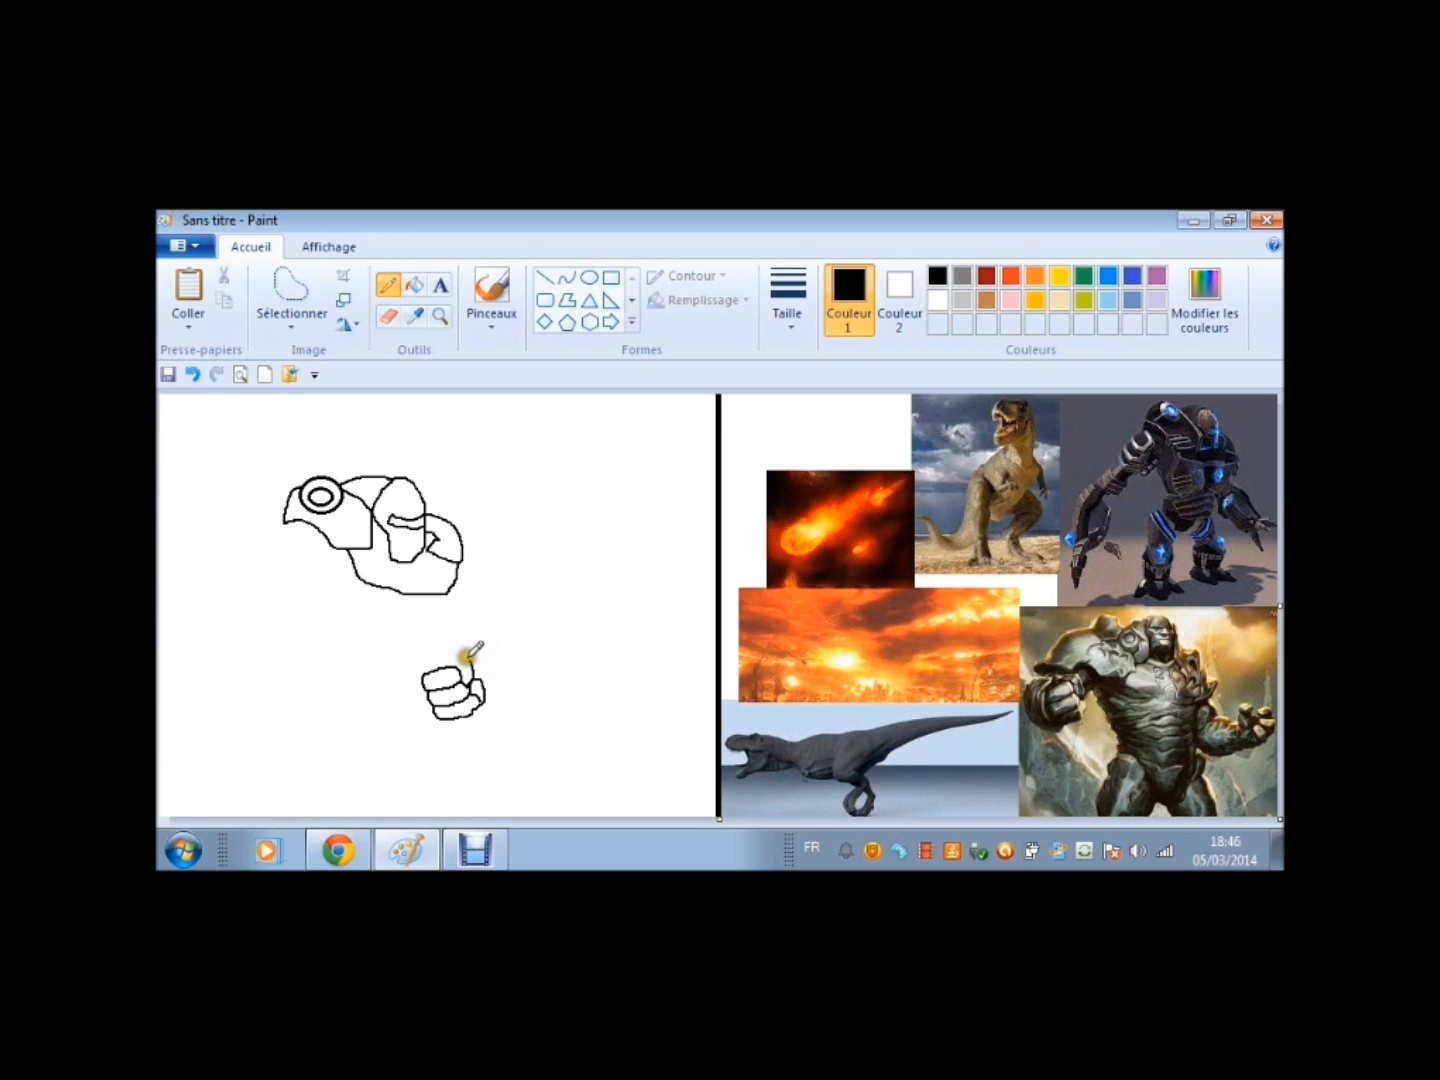
drag(467, 655, 373, 662)
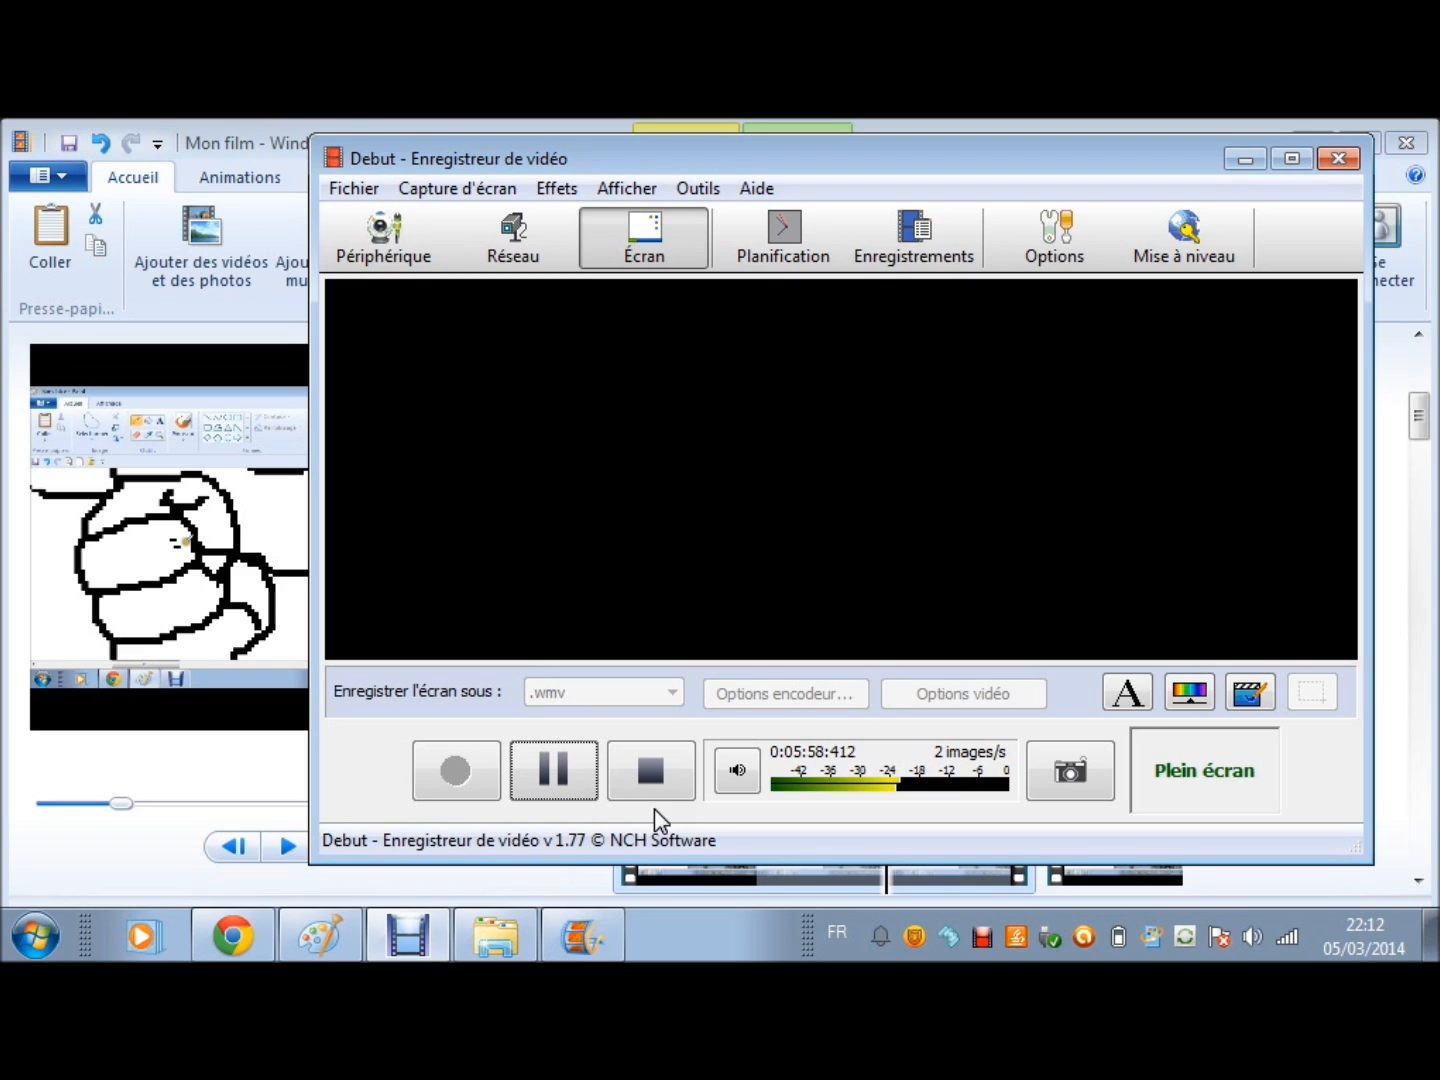
Step: Stop the full-screen capture in the Debut recorder
click(659, 774)
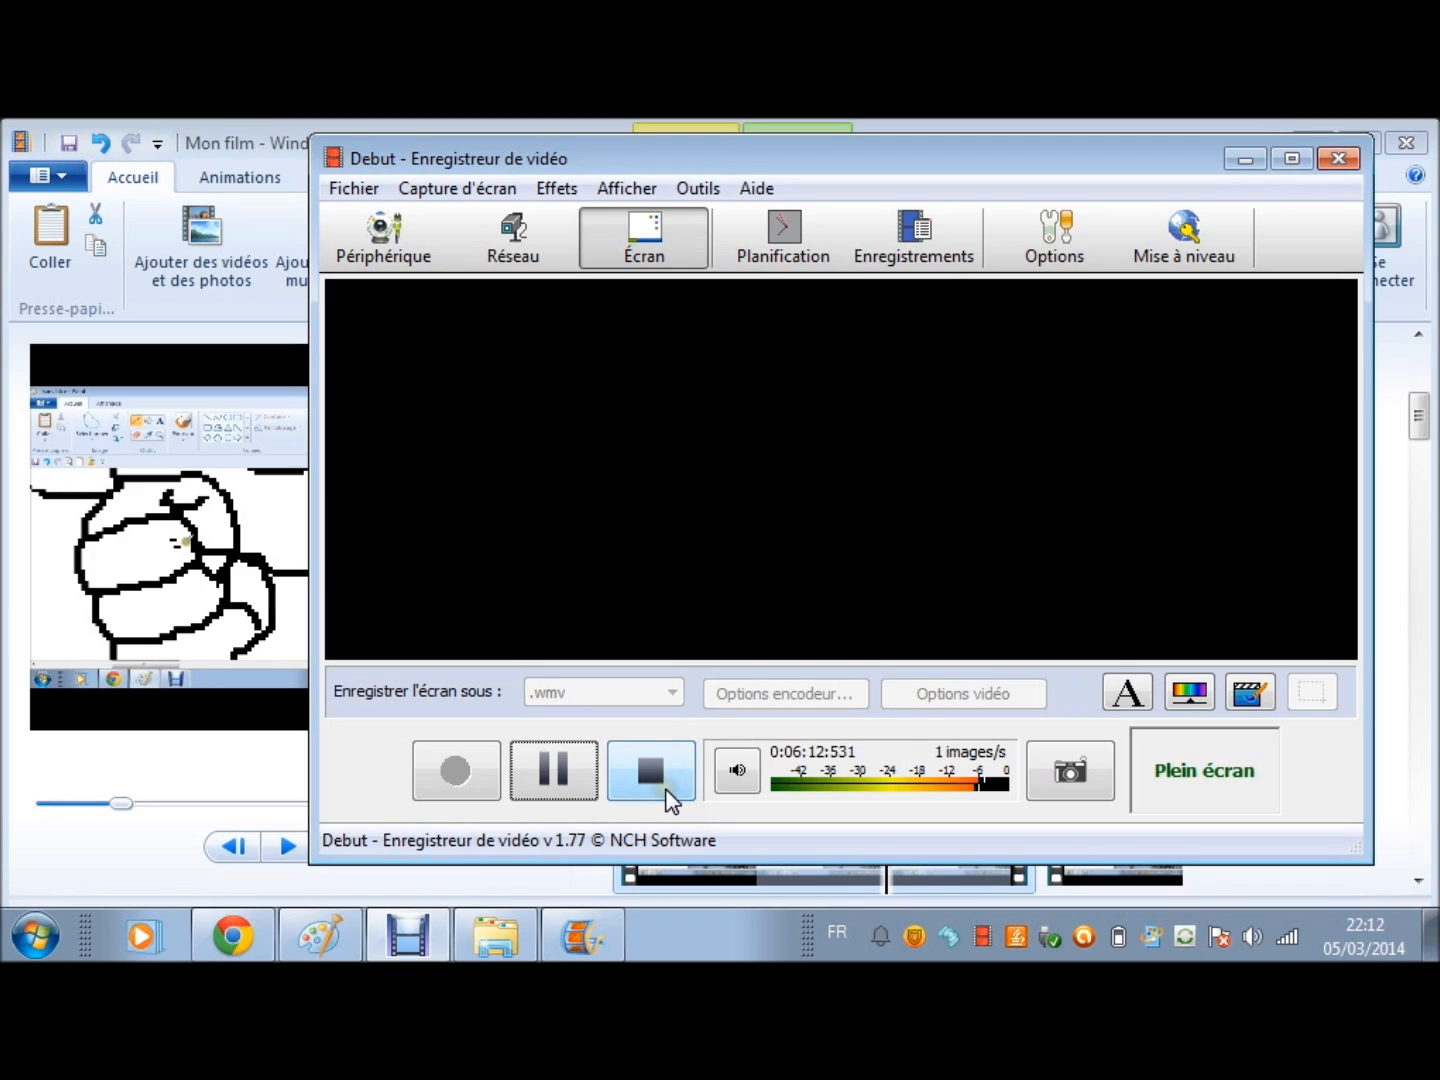
click(655, 779)
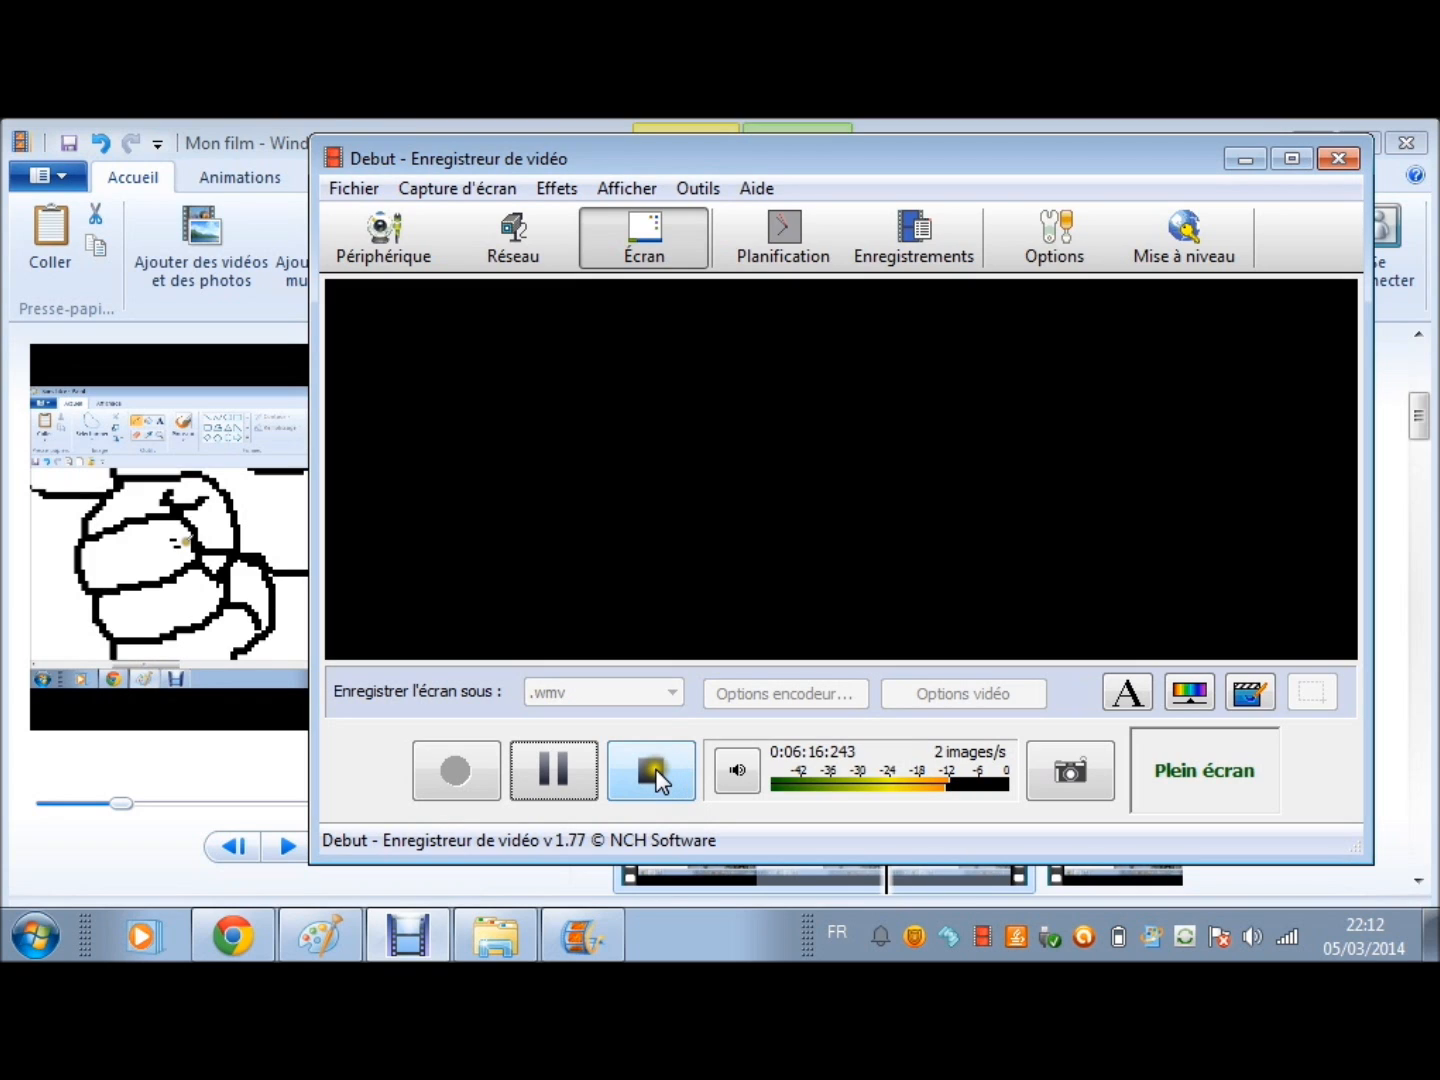